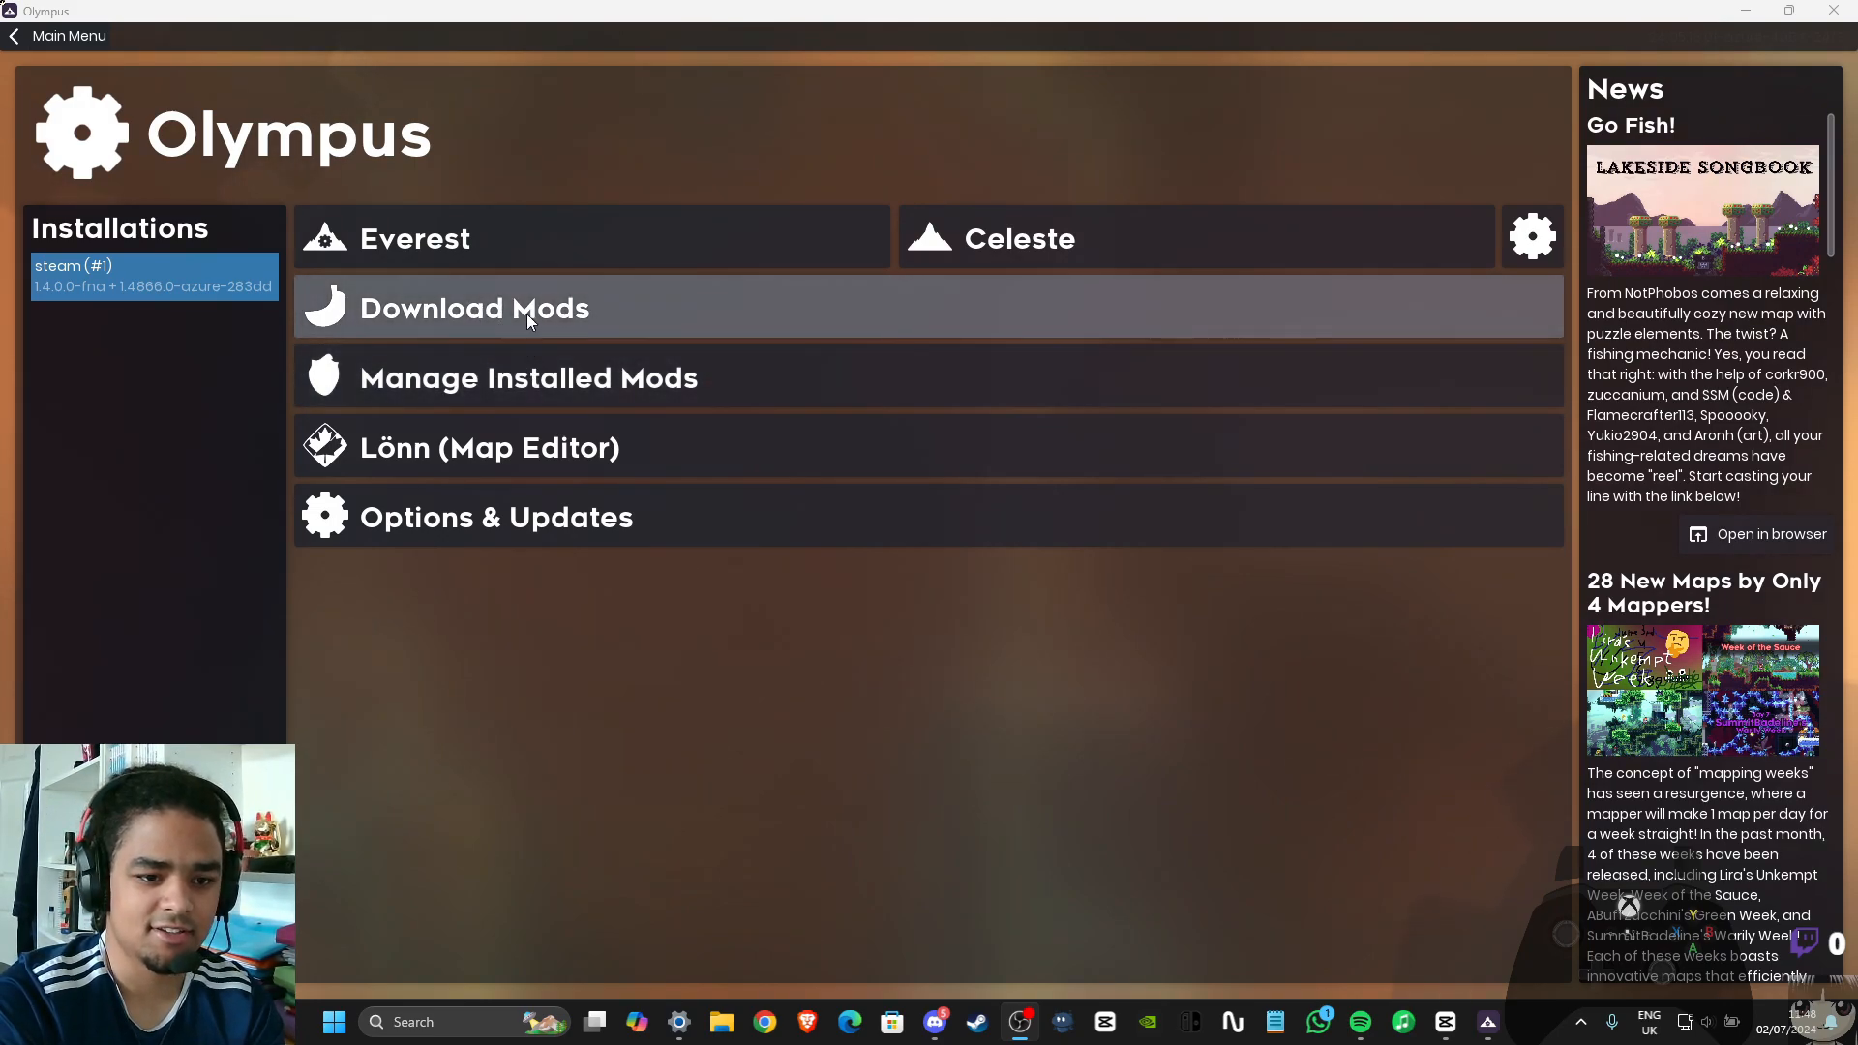
Search the downloadable mods for "consistency tracker" and view the download options for Celeste Consistency Tracker
click(524, 315)
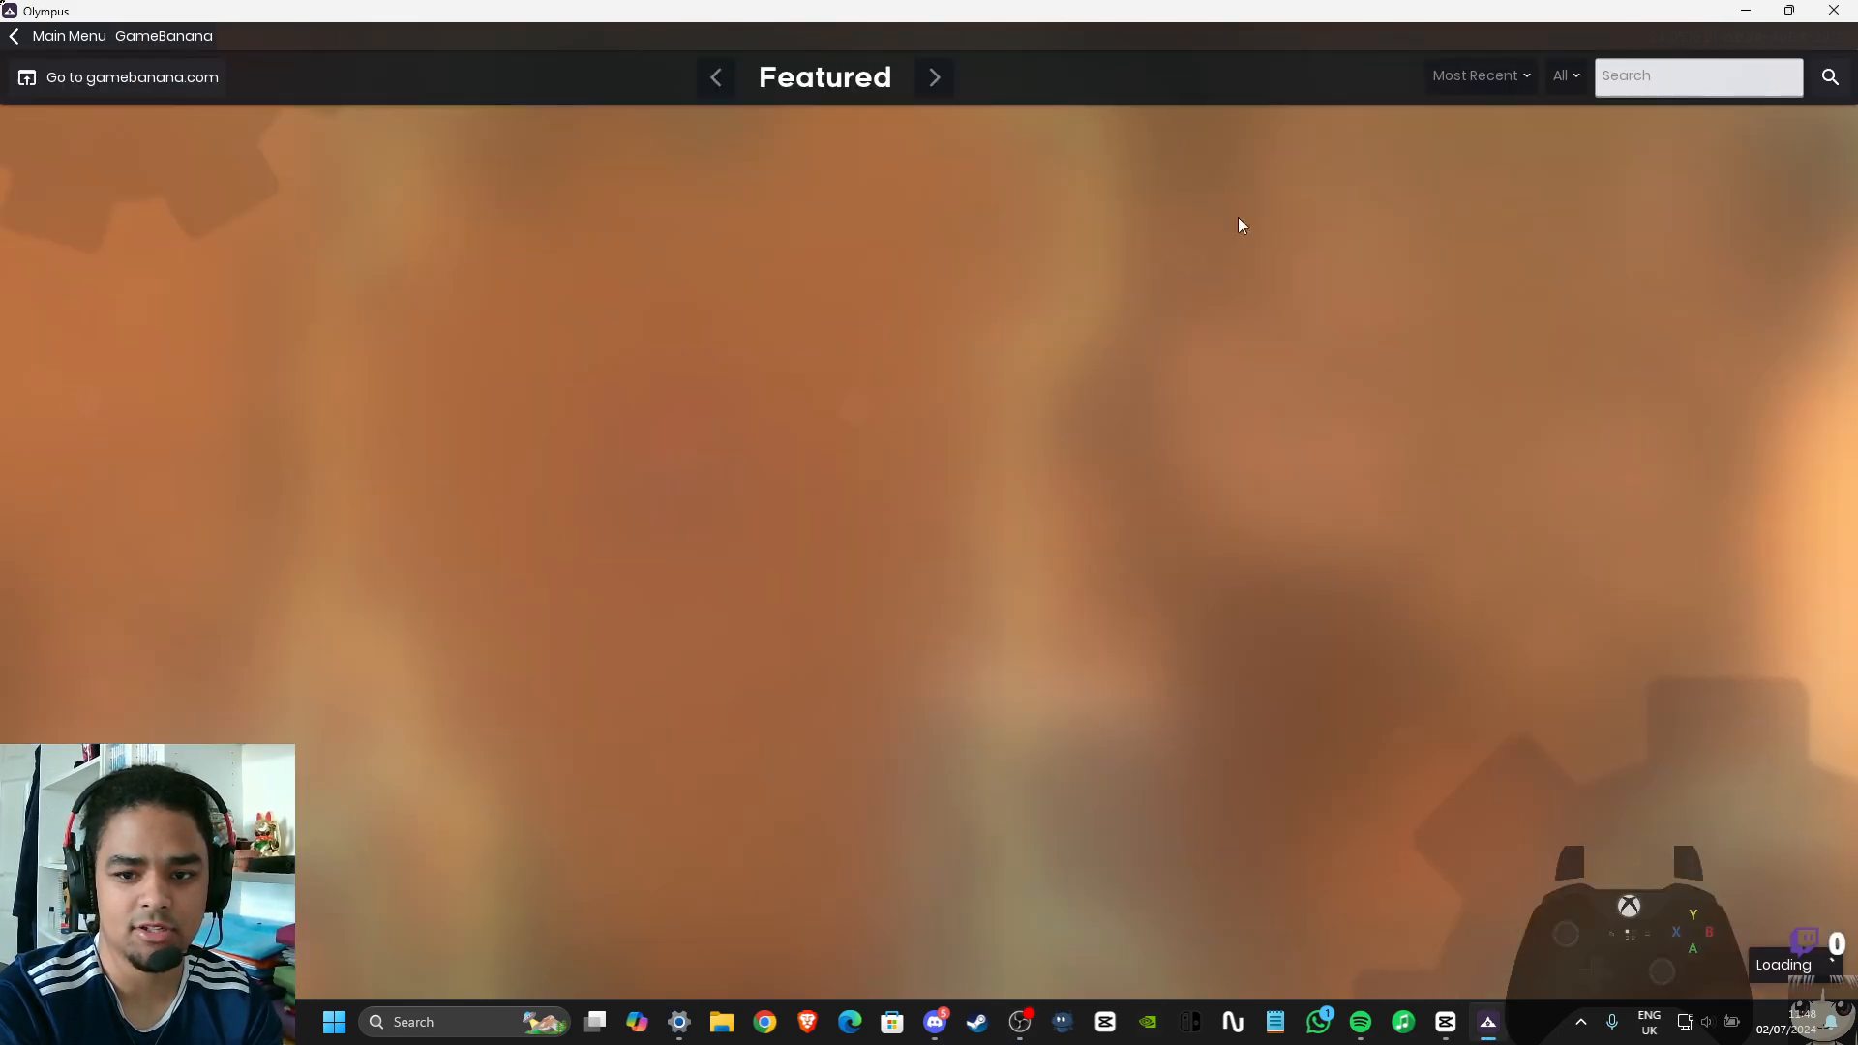
text(consist)
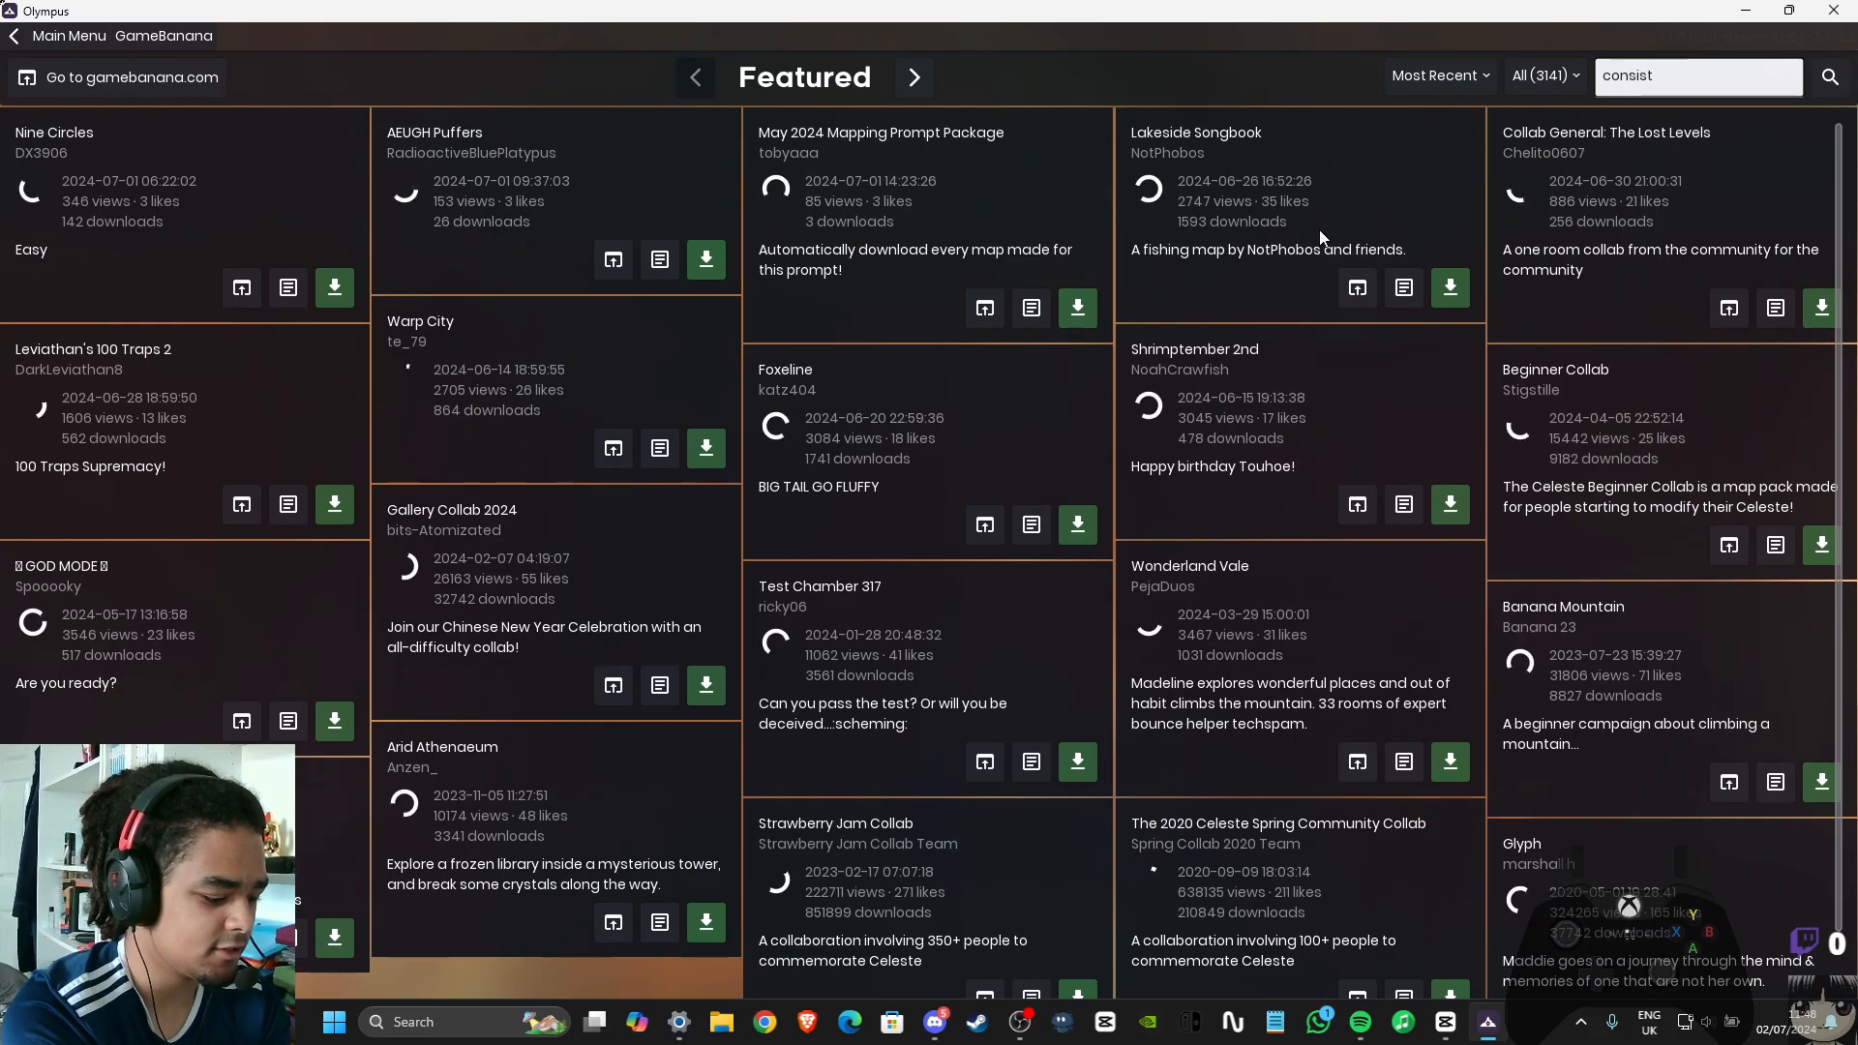
text(ency tracker)
key(Return)
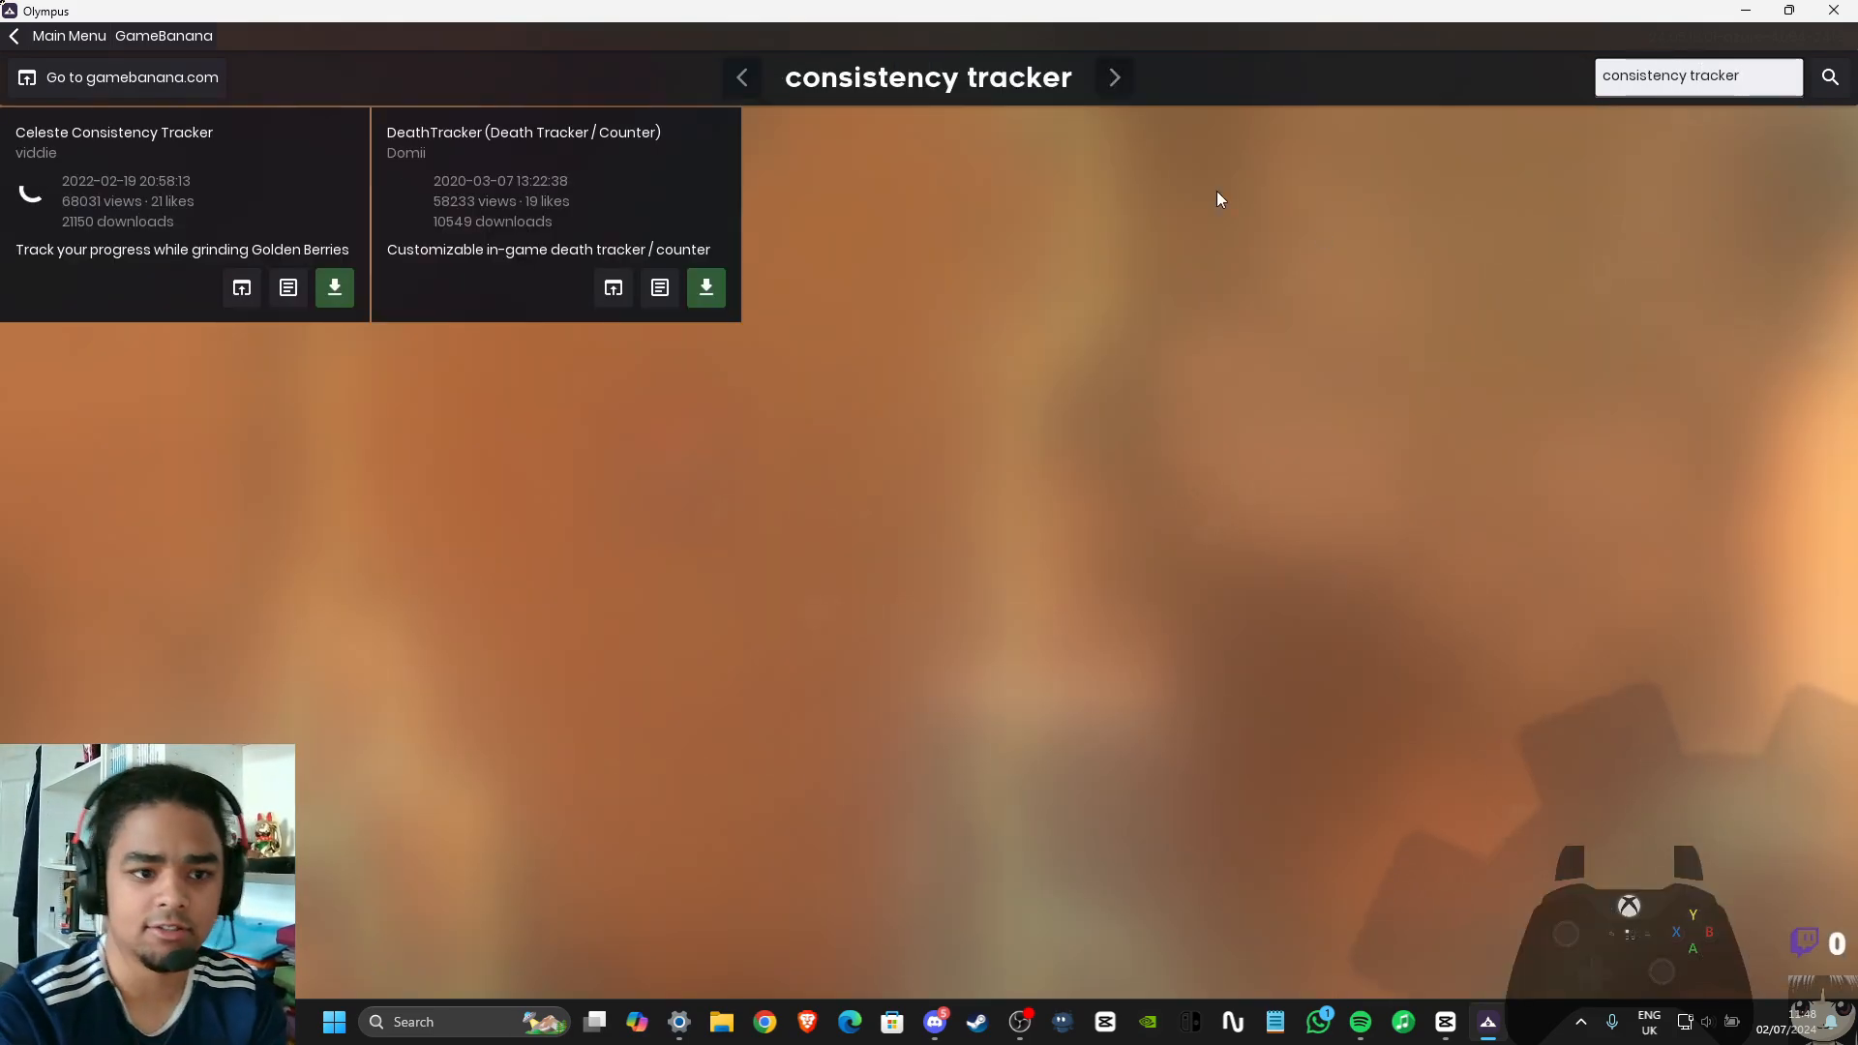
click(334, 287)
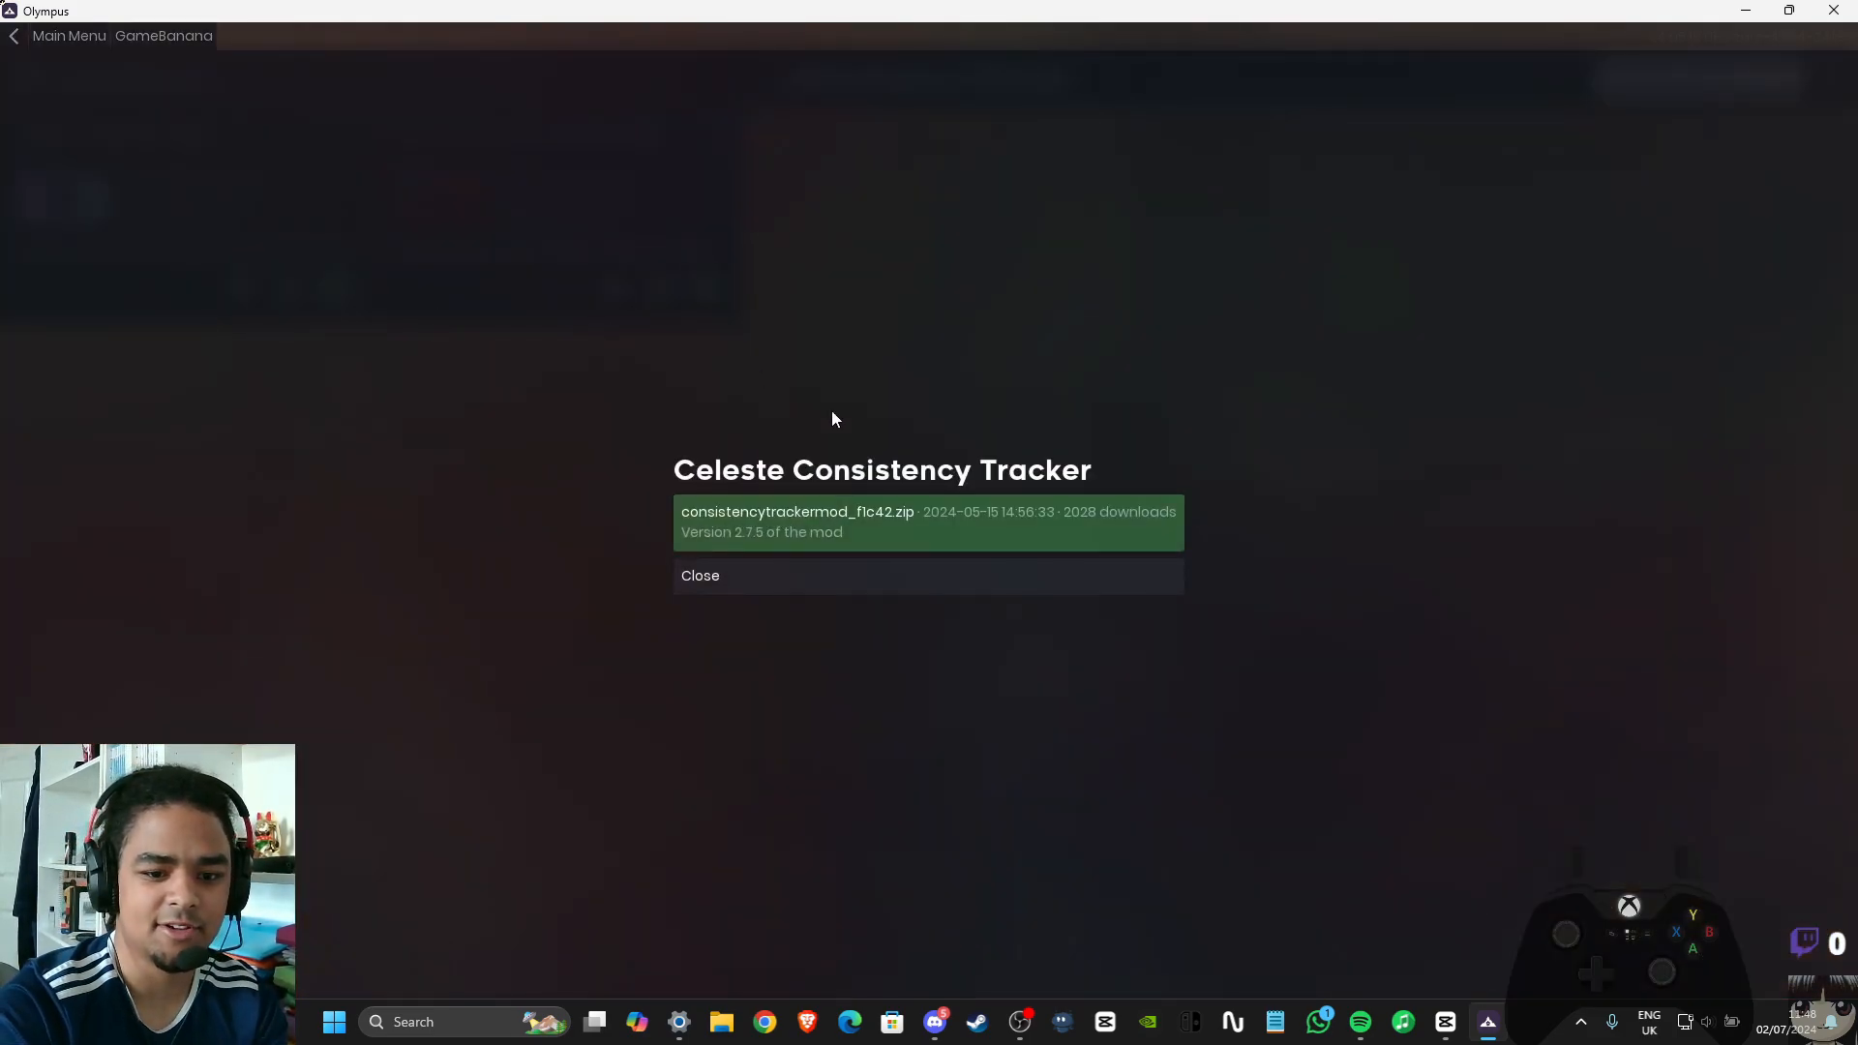
click(932, 578)
click(74, 36)
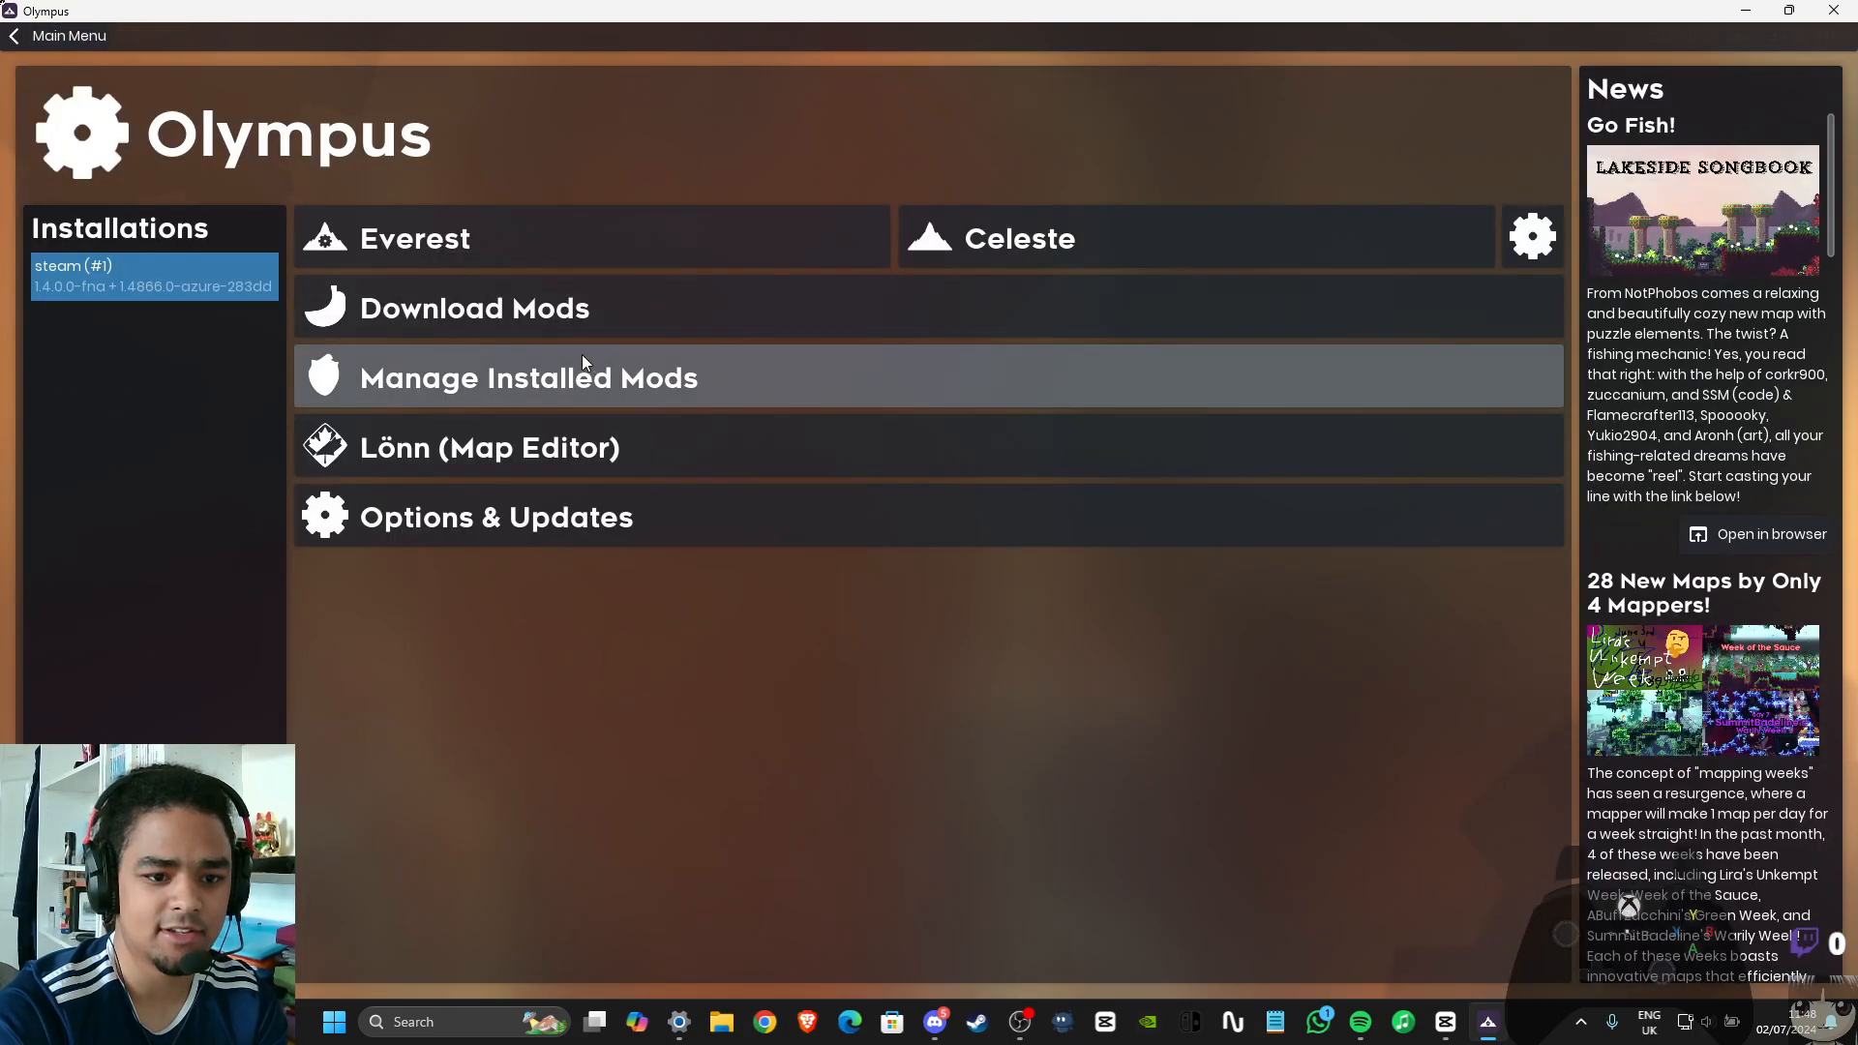
Search the installed mods for "consis" to check the Consistency Tracker entry, and minimise the mod manager window
click(586, 358)
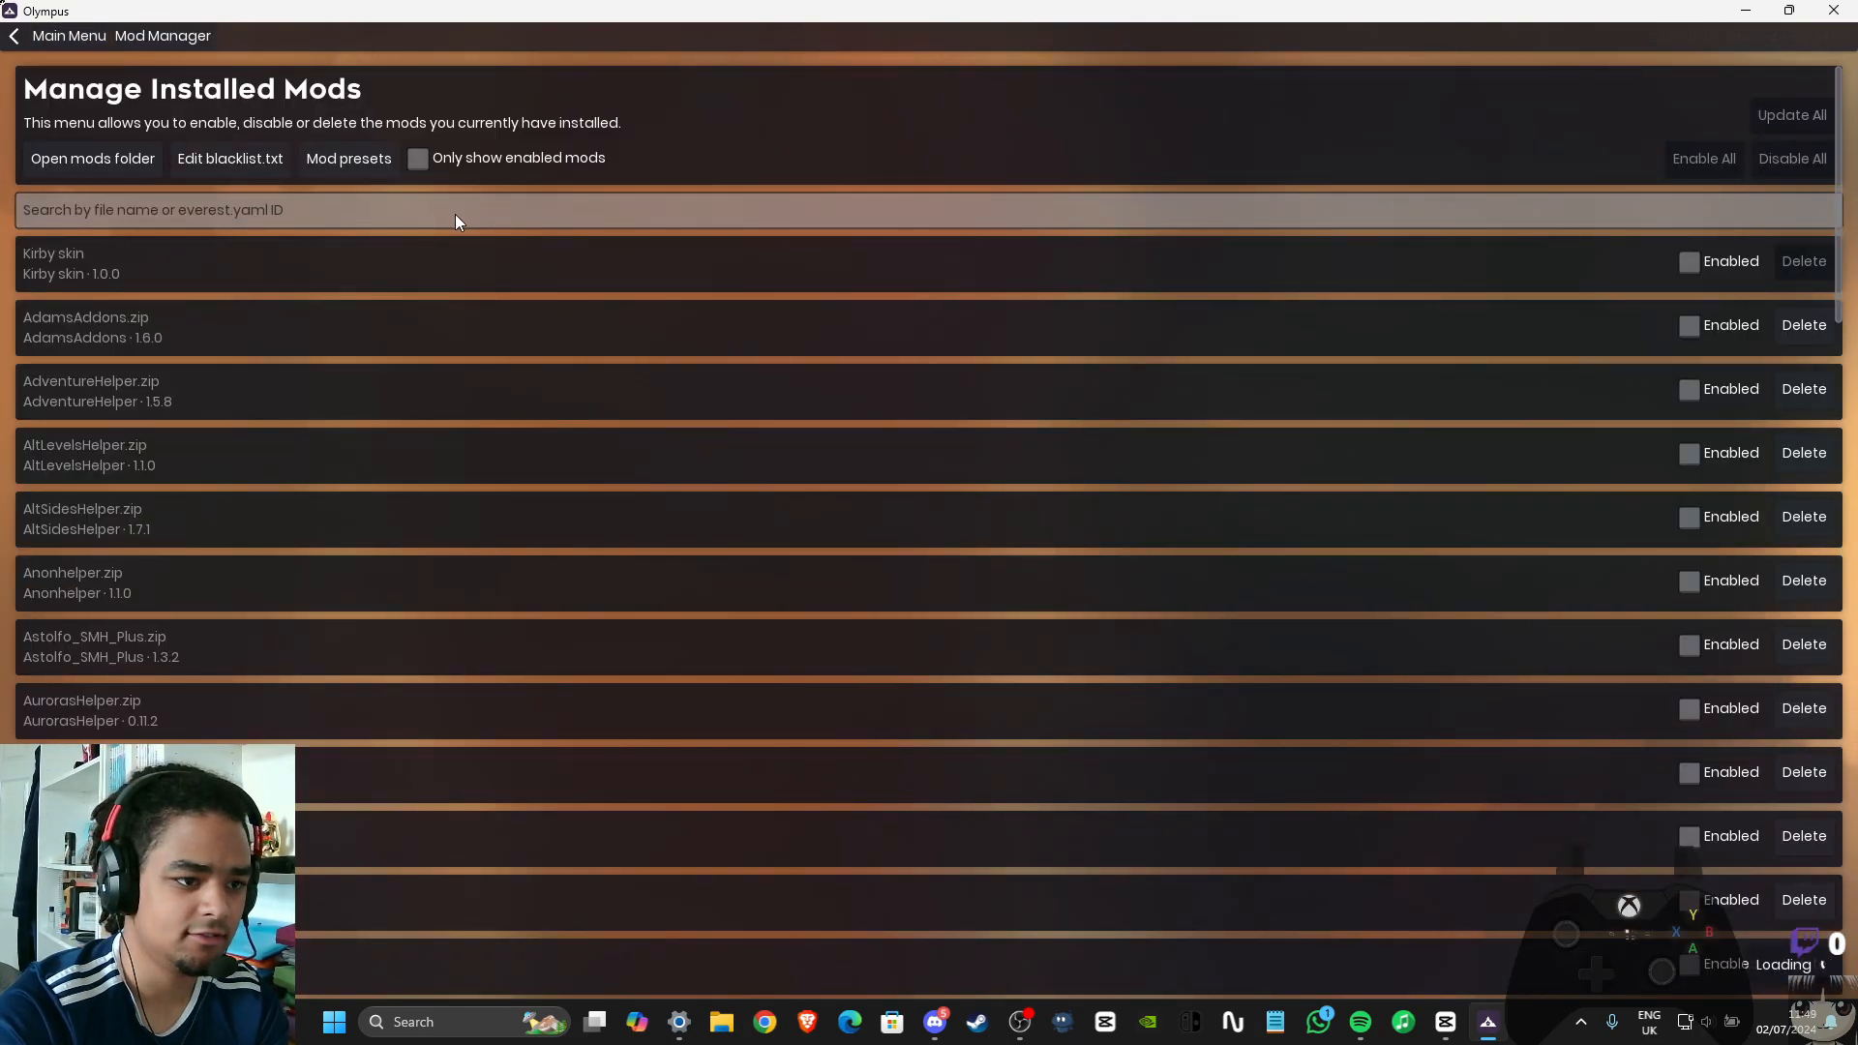
click(455, 212)
text(consis)
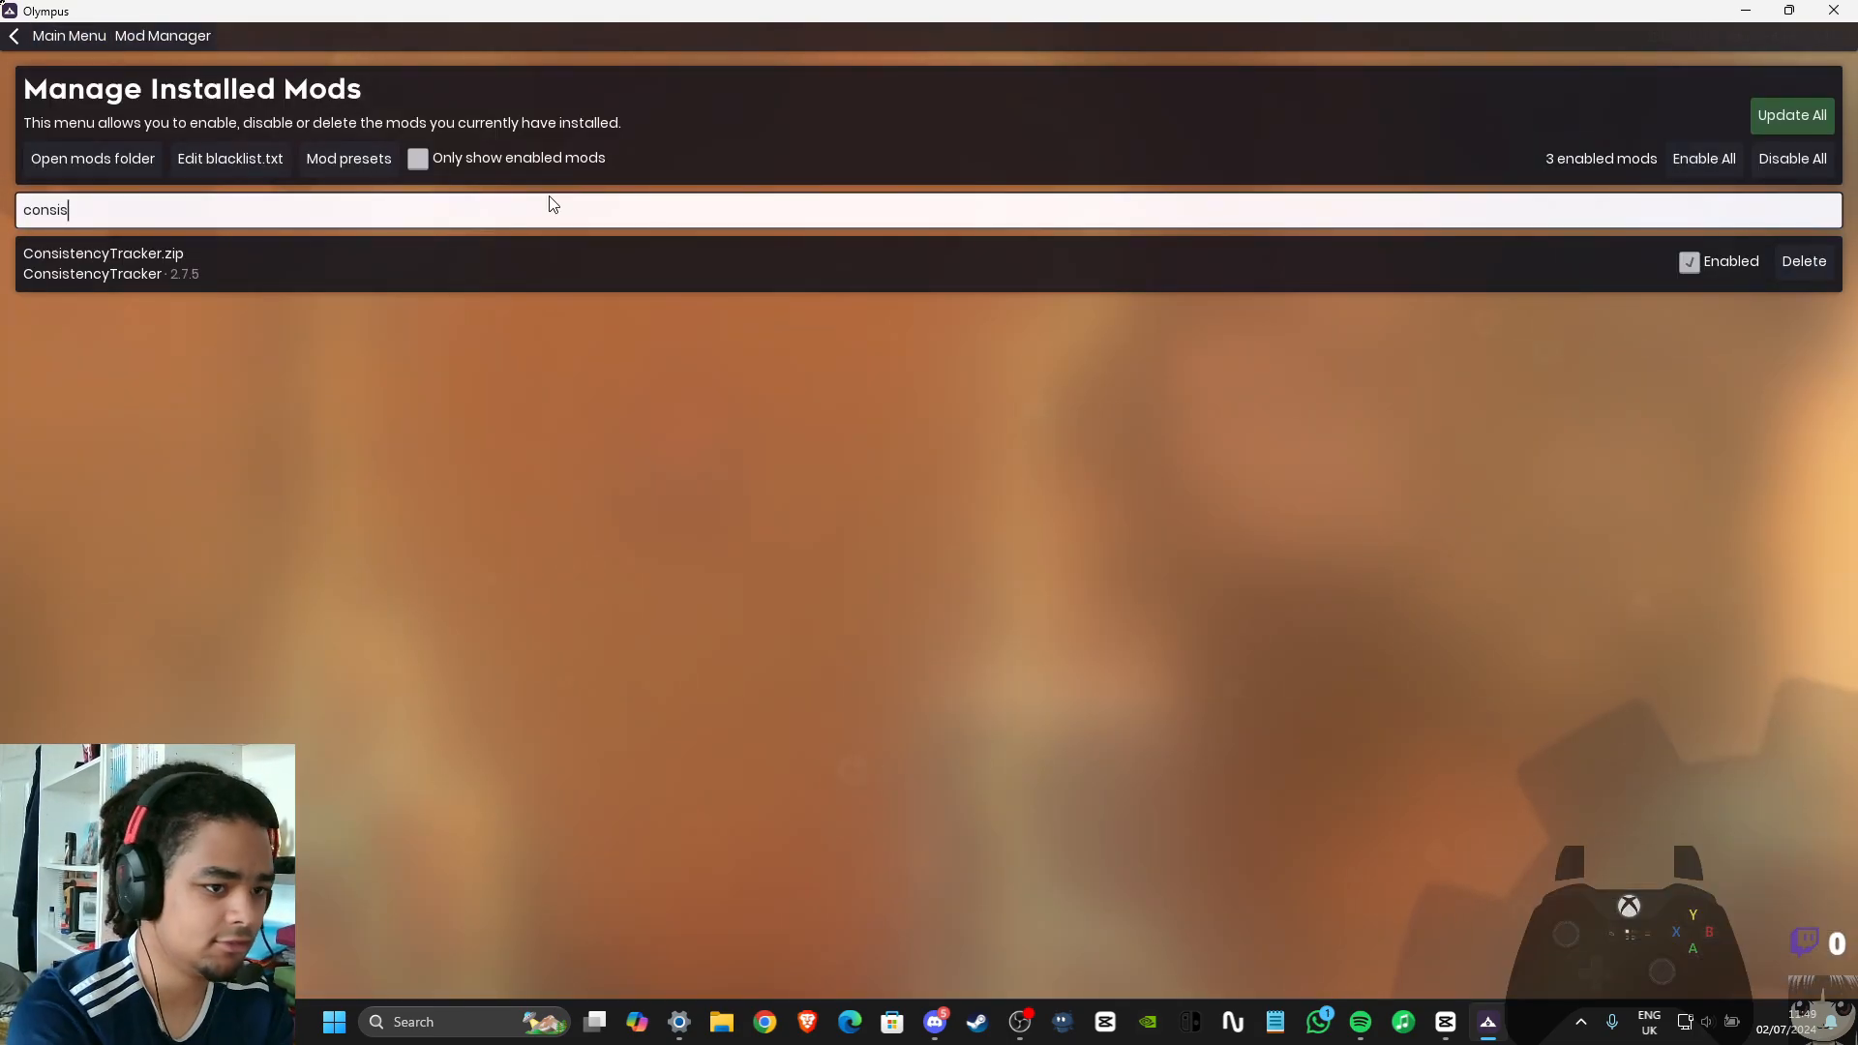
click(85, 37)
click(1745, 12)
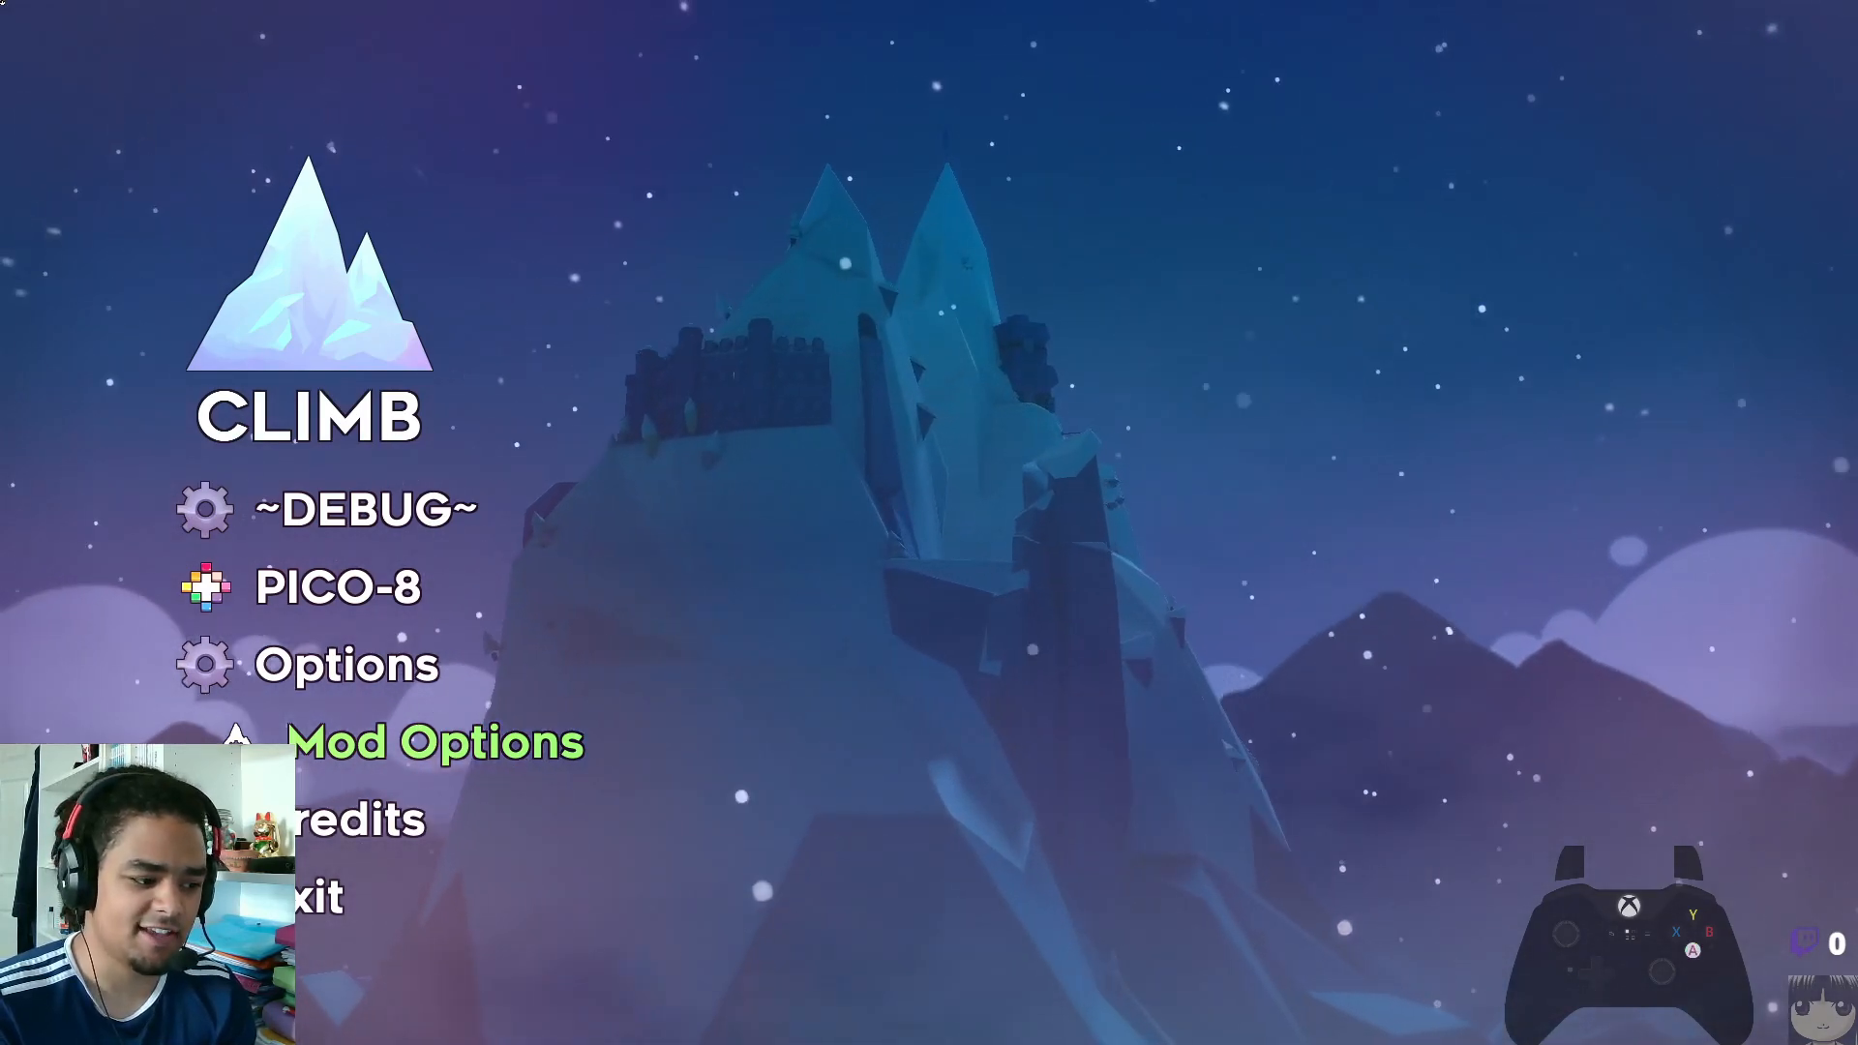
In Celeste's mod options, switch Debug Mode to Everest and back to Always
key(Return)
key(Down)
key(Up)
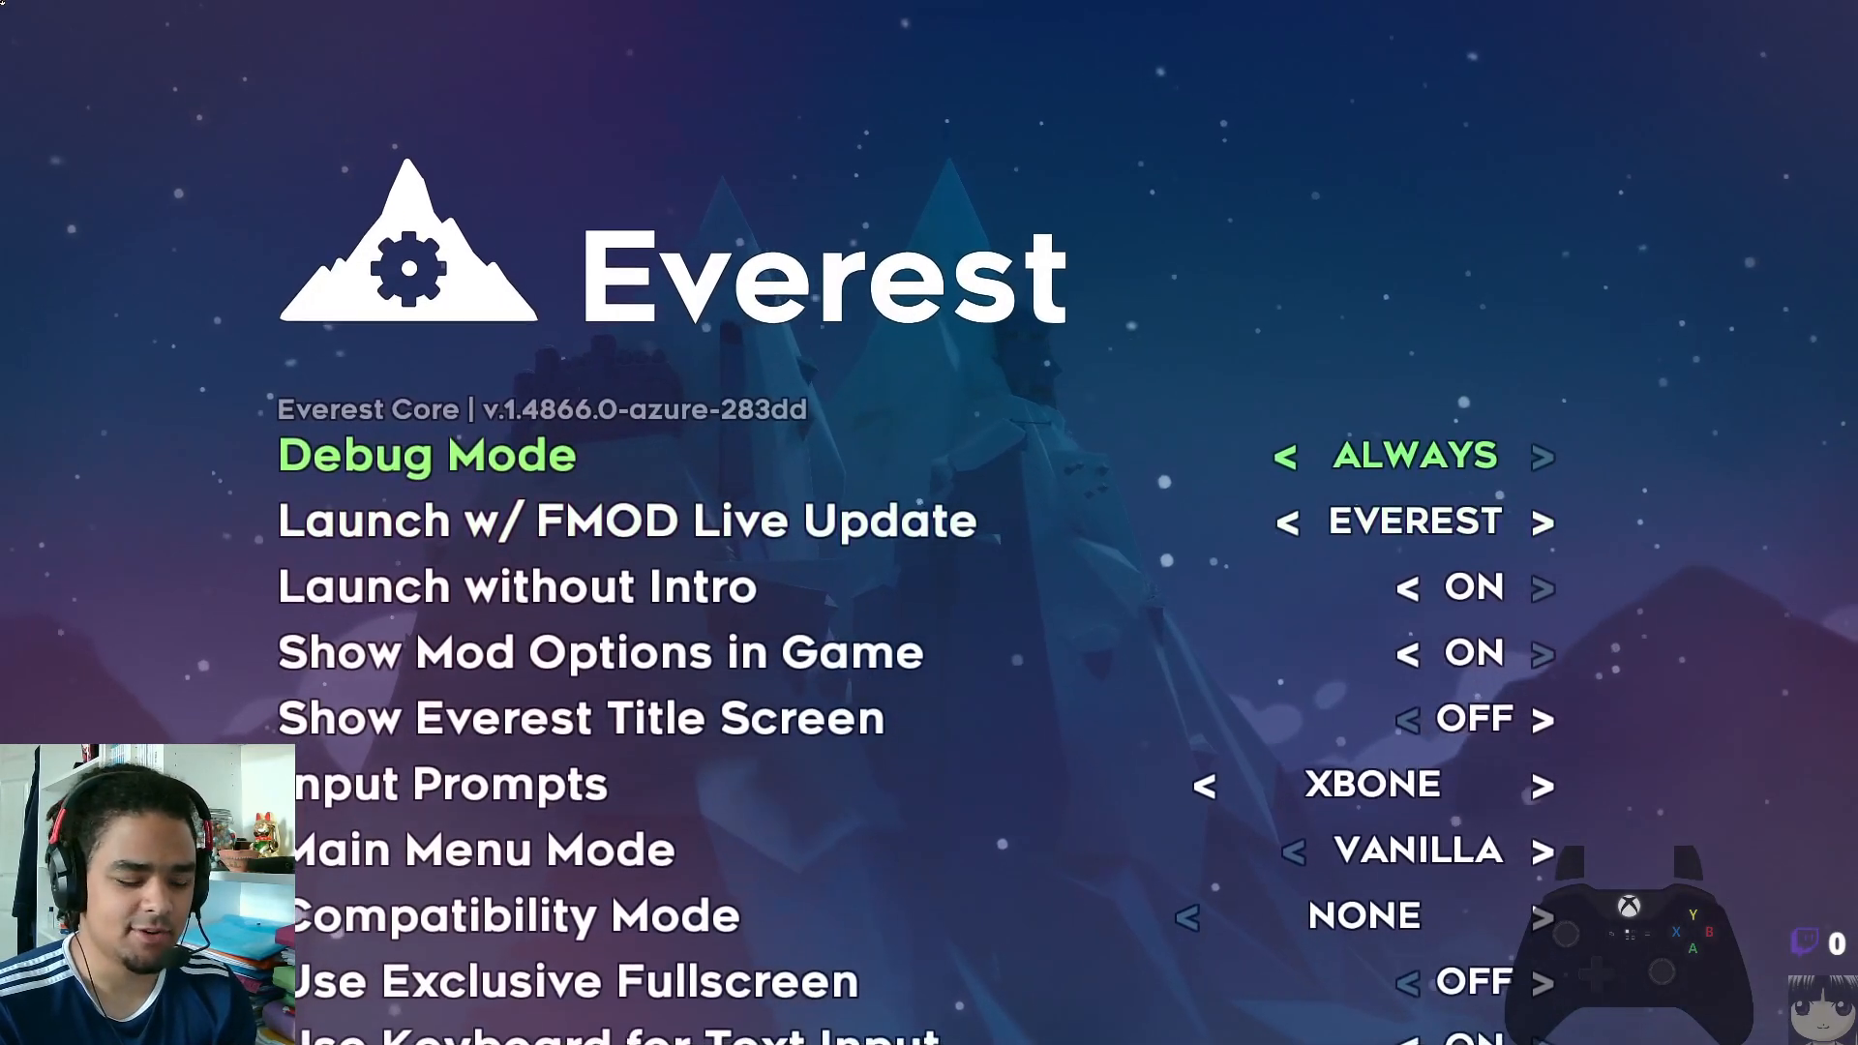
key(Left)
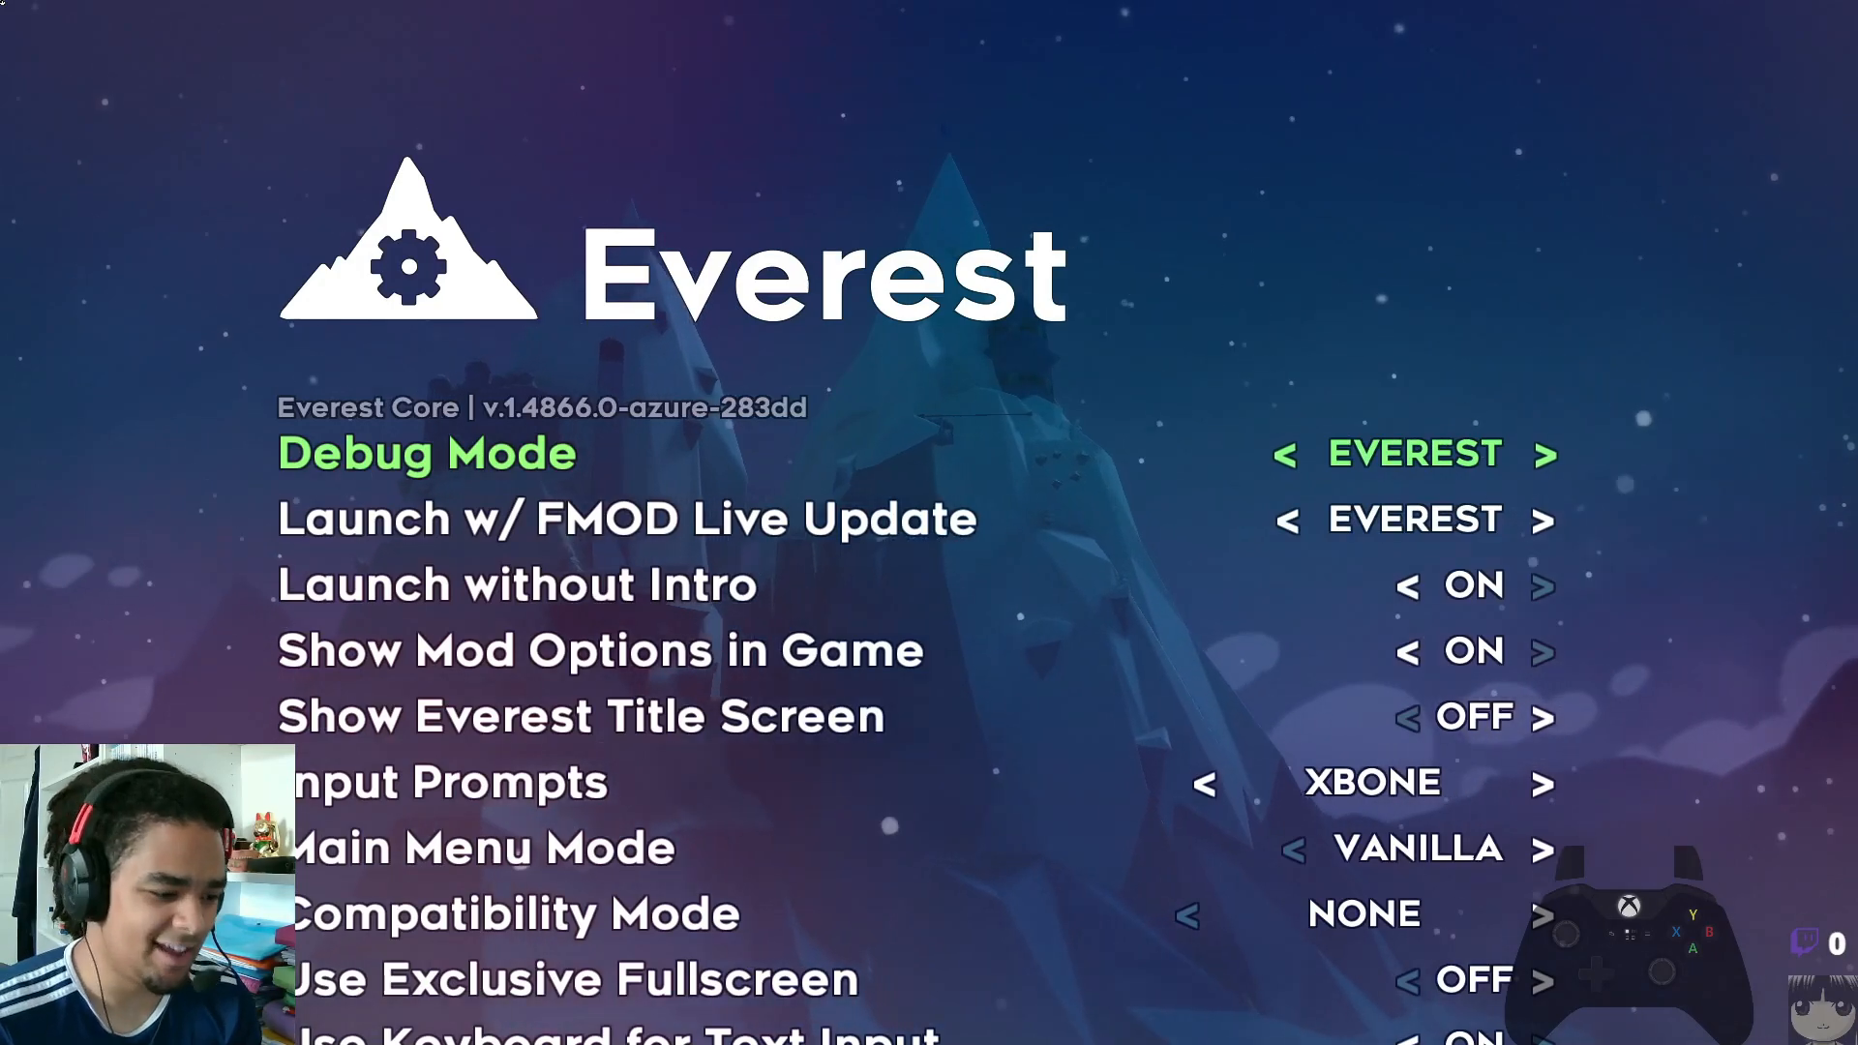
key(Right)
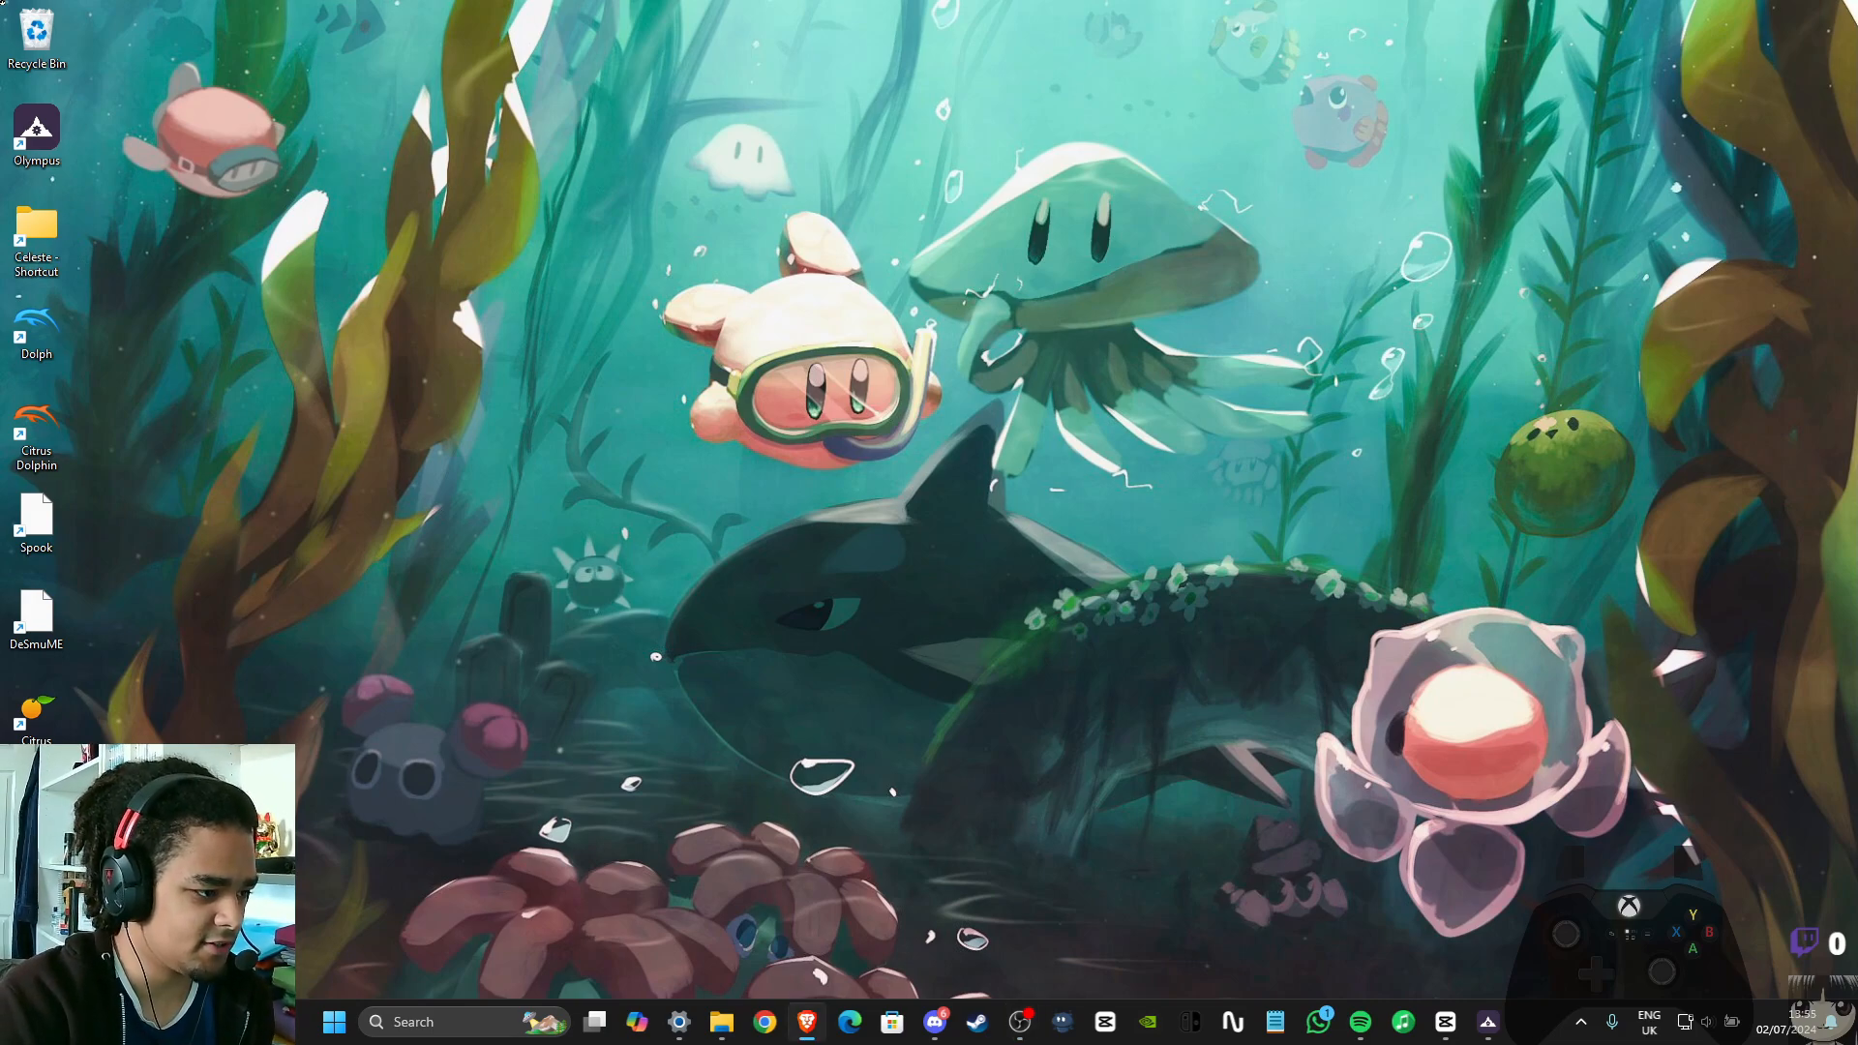
Switch to the Brave browser, maximise its window and go to the streamer.bot website
drag(0, 150, 1173, 138)
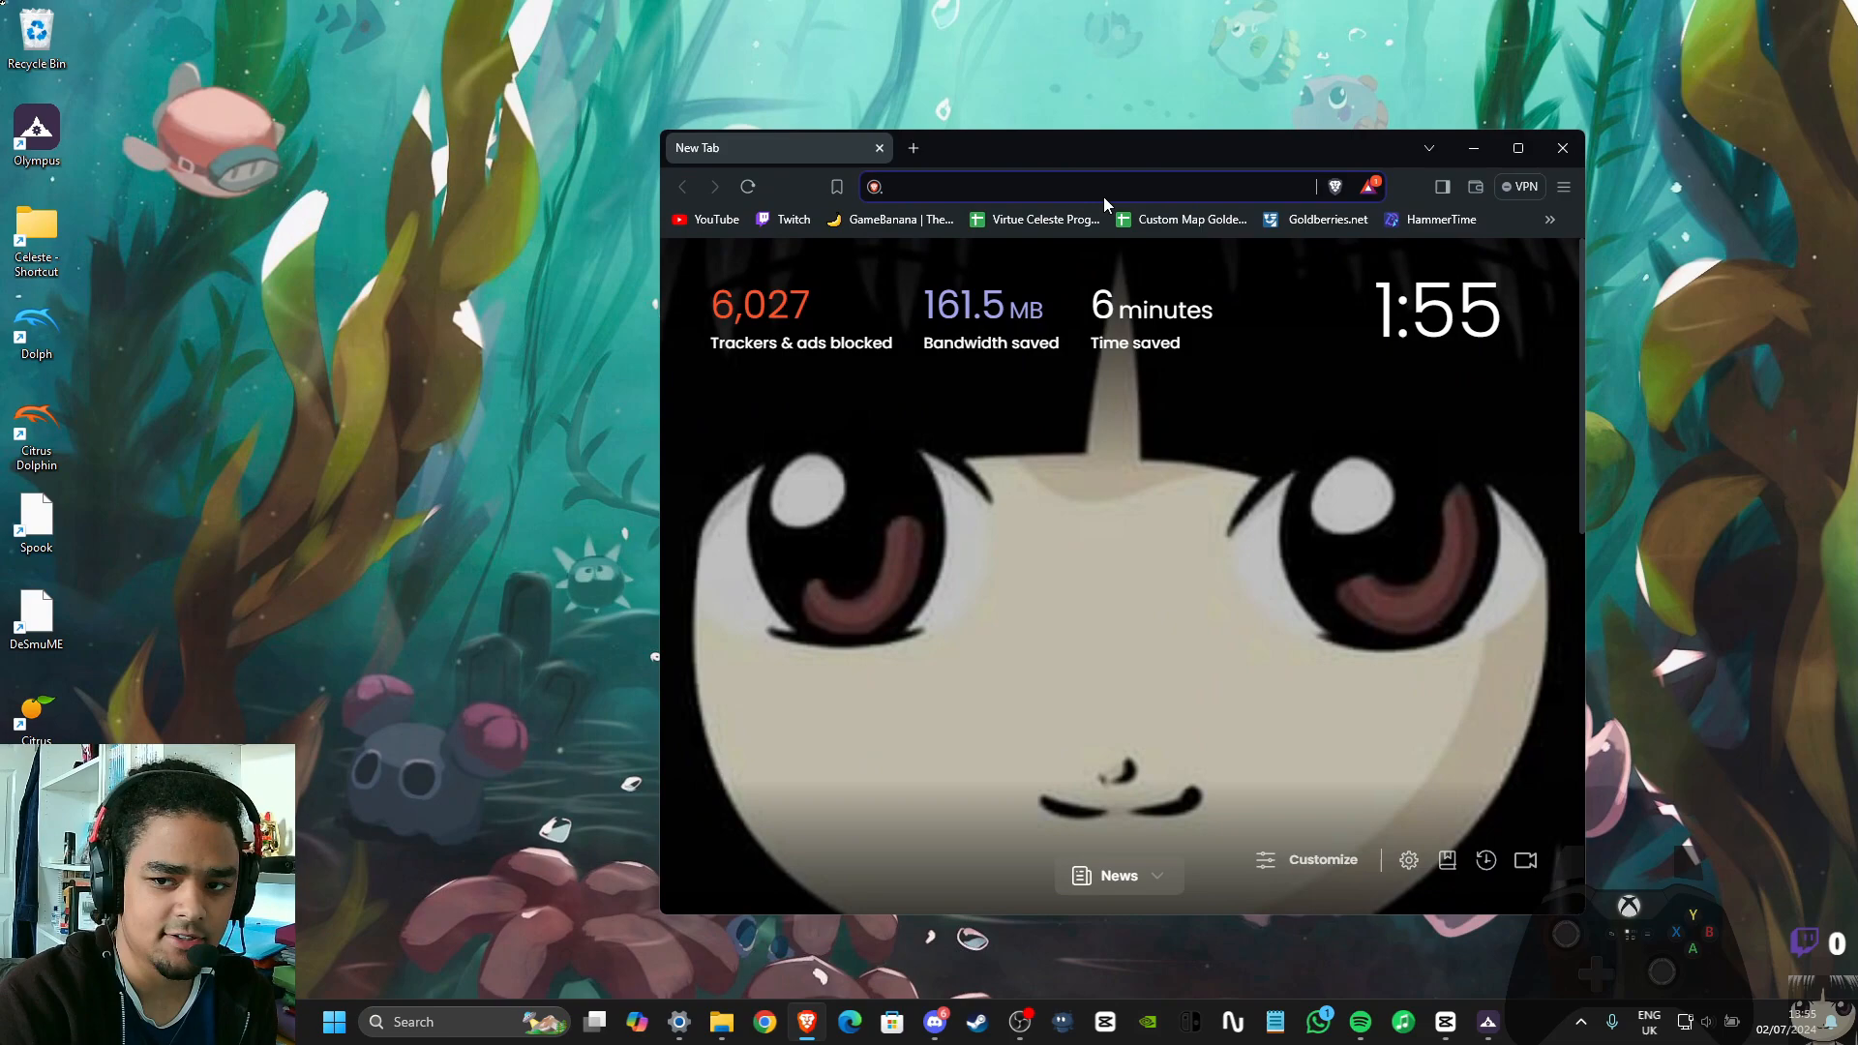
click(1522, 148)
text(s)
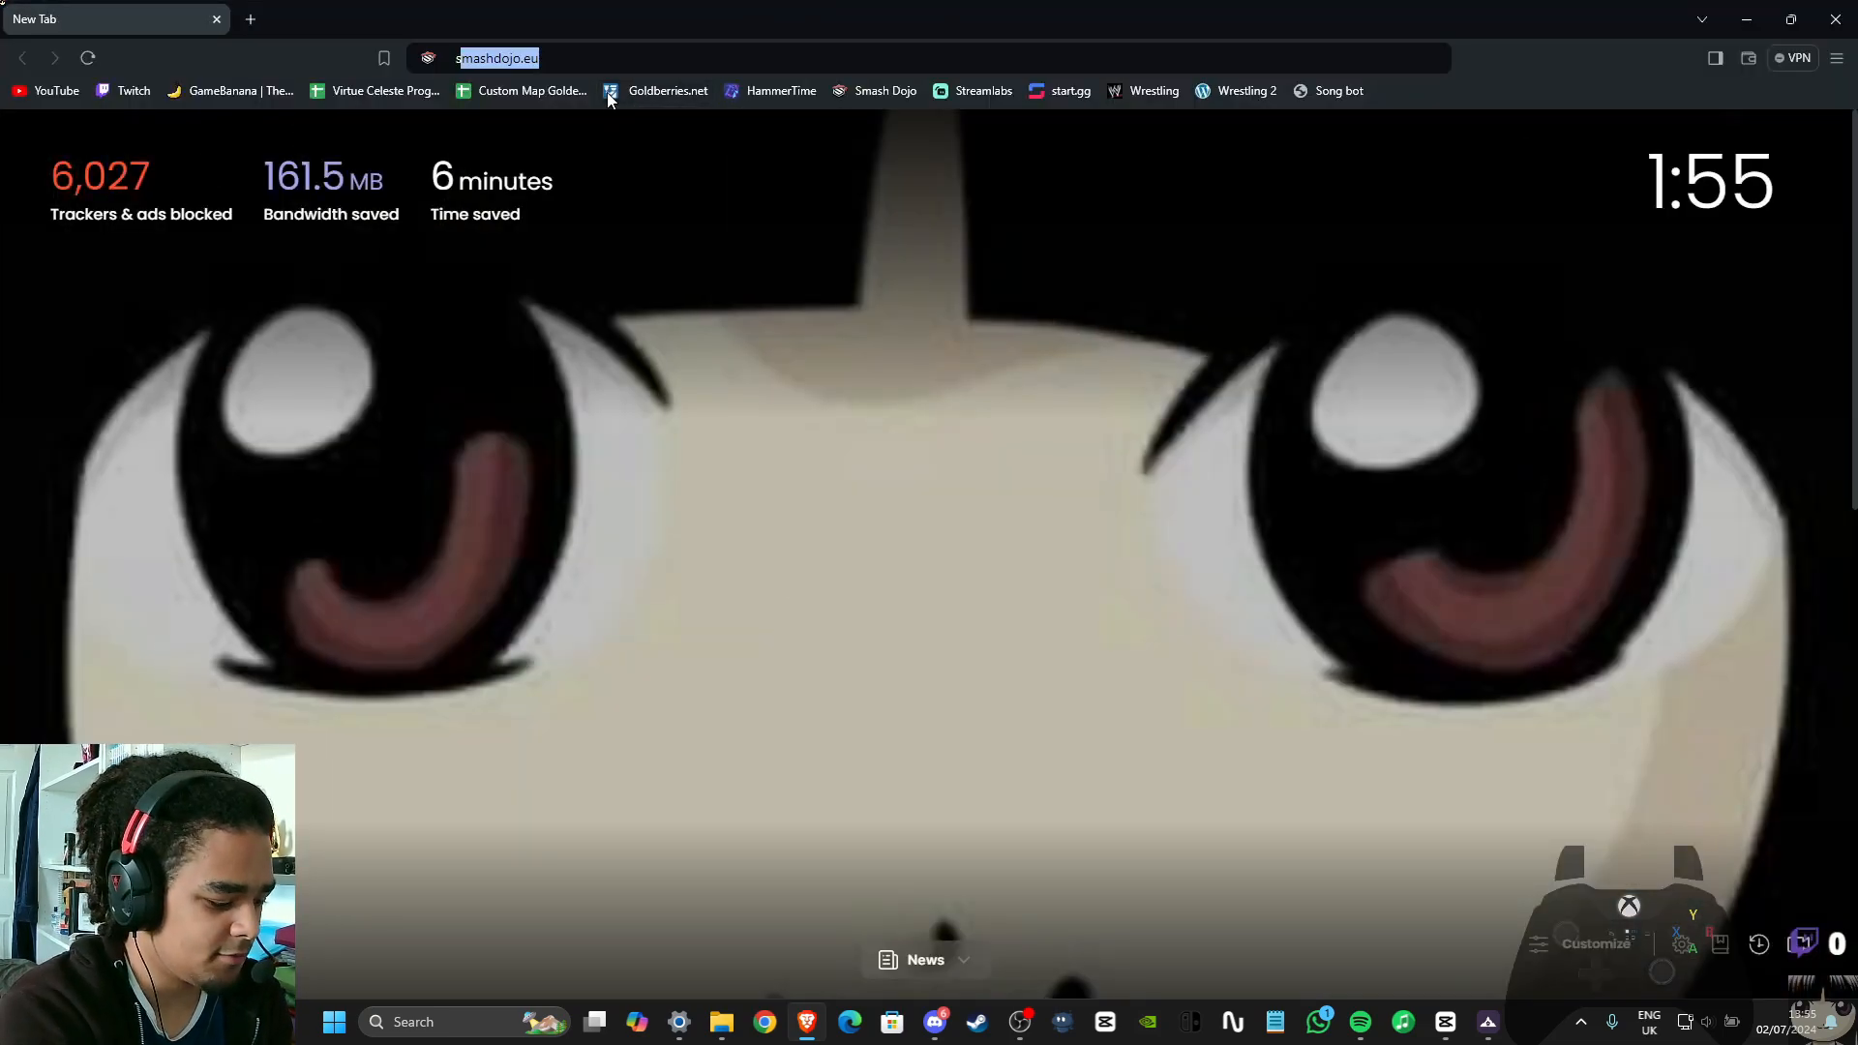
text(treamer.bot)
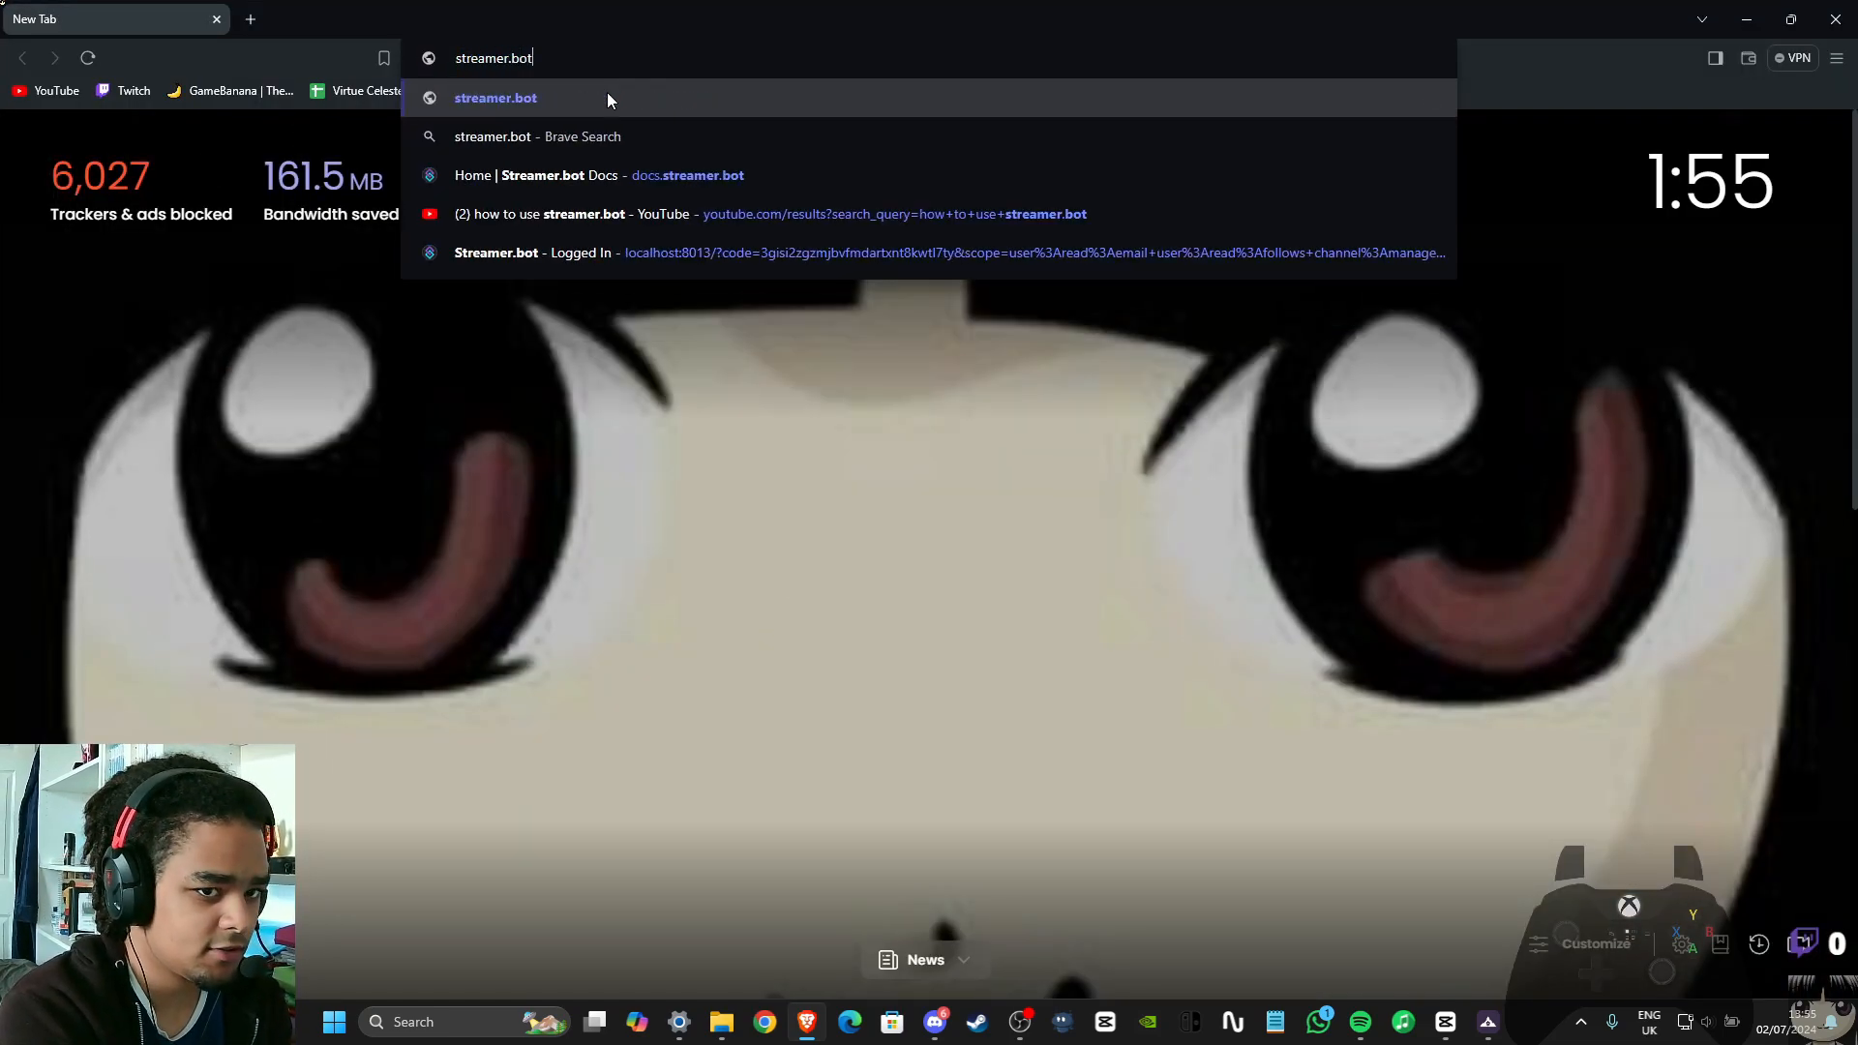
key(Return)
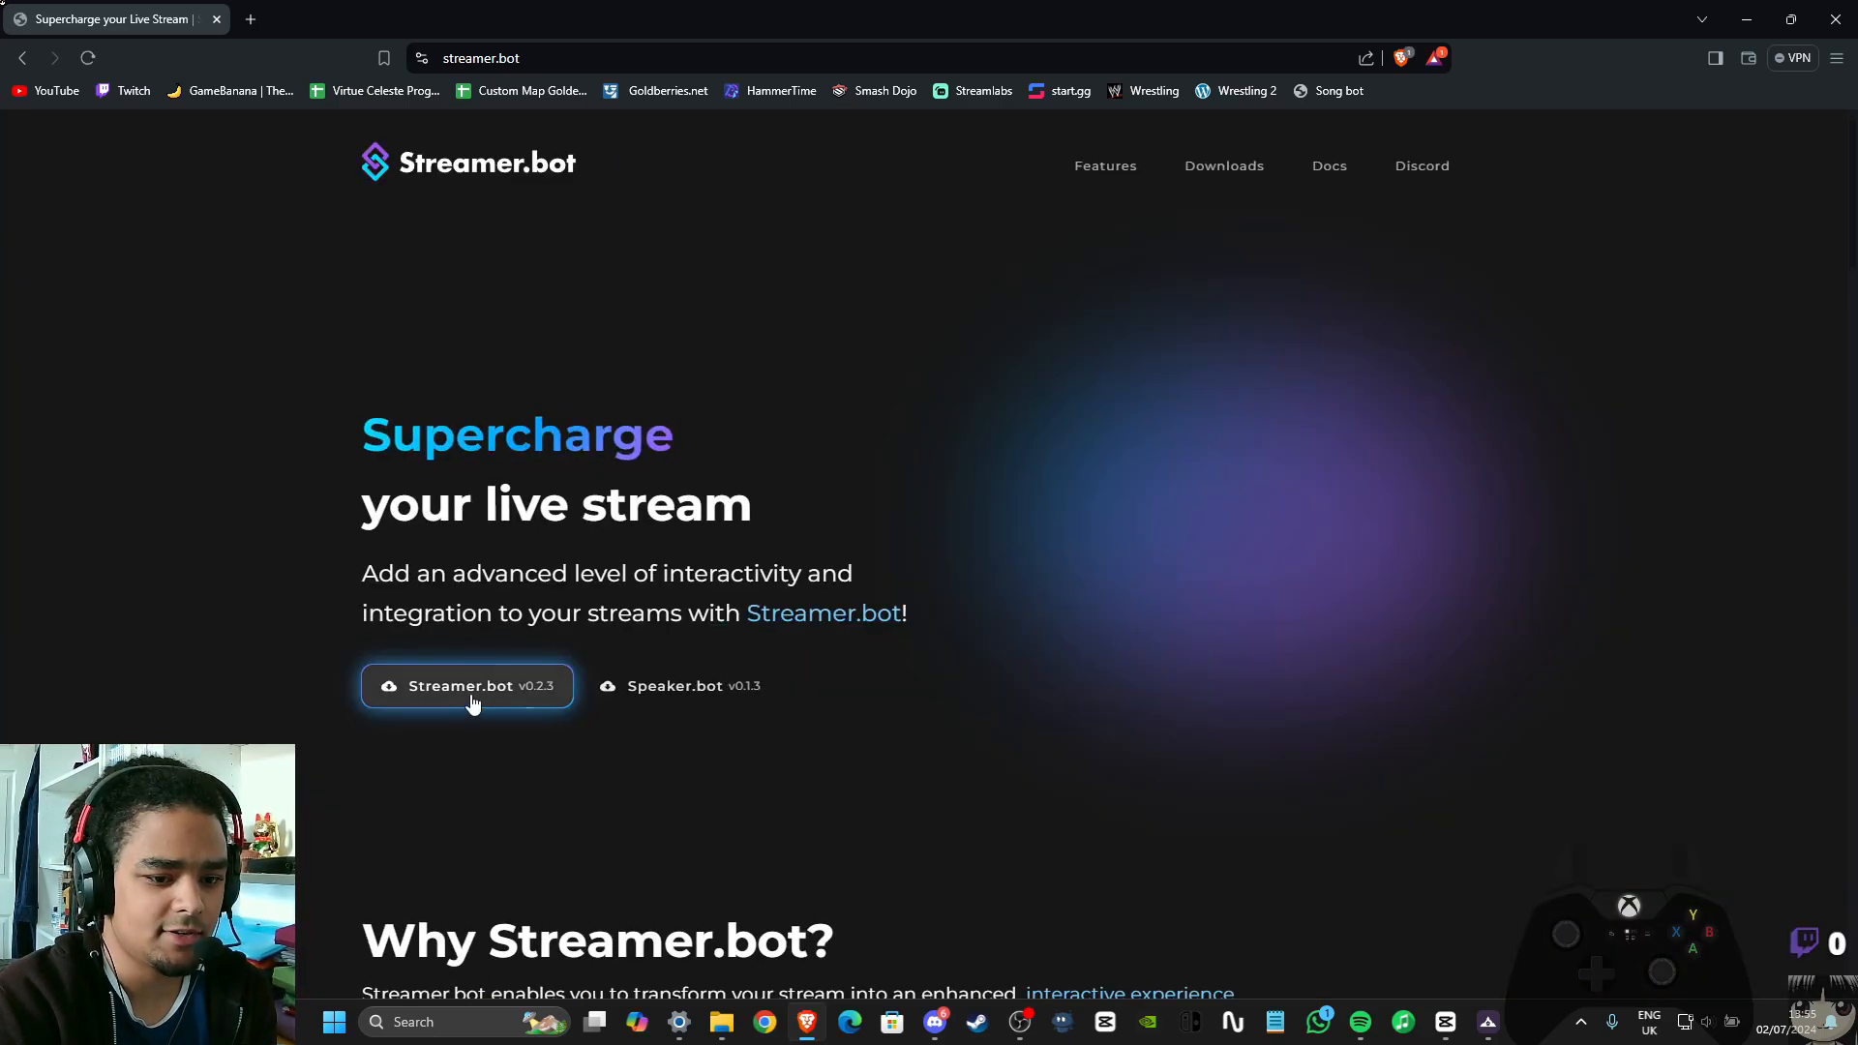
Download Streamer.bot v0.2.3 and save Streamer.bot-x64-0.2.3.zip in the Downloads folder
click(502, 660)
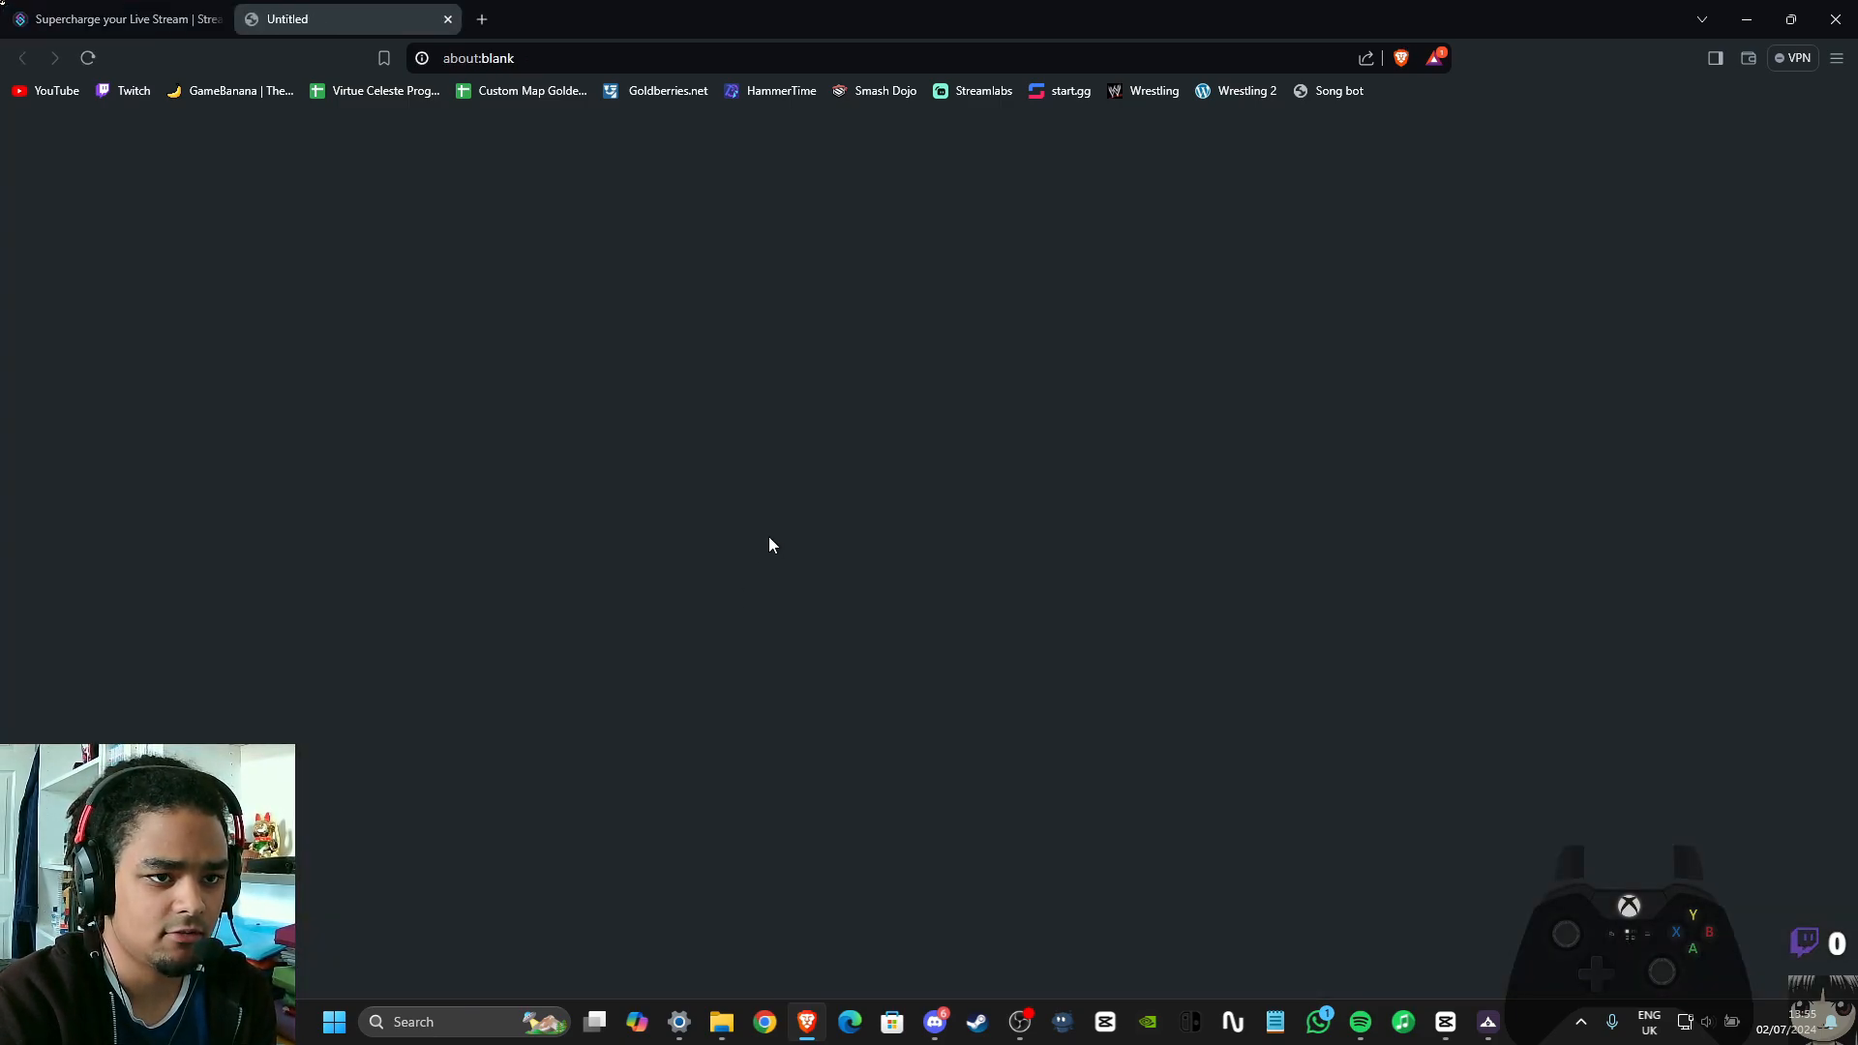
click(95, 295)
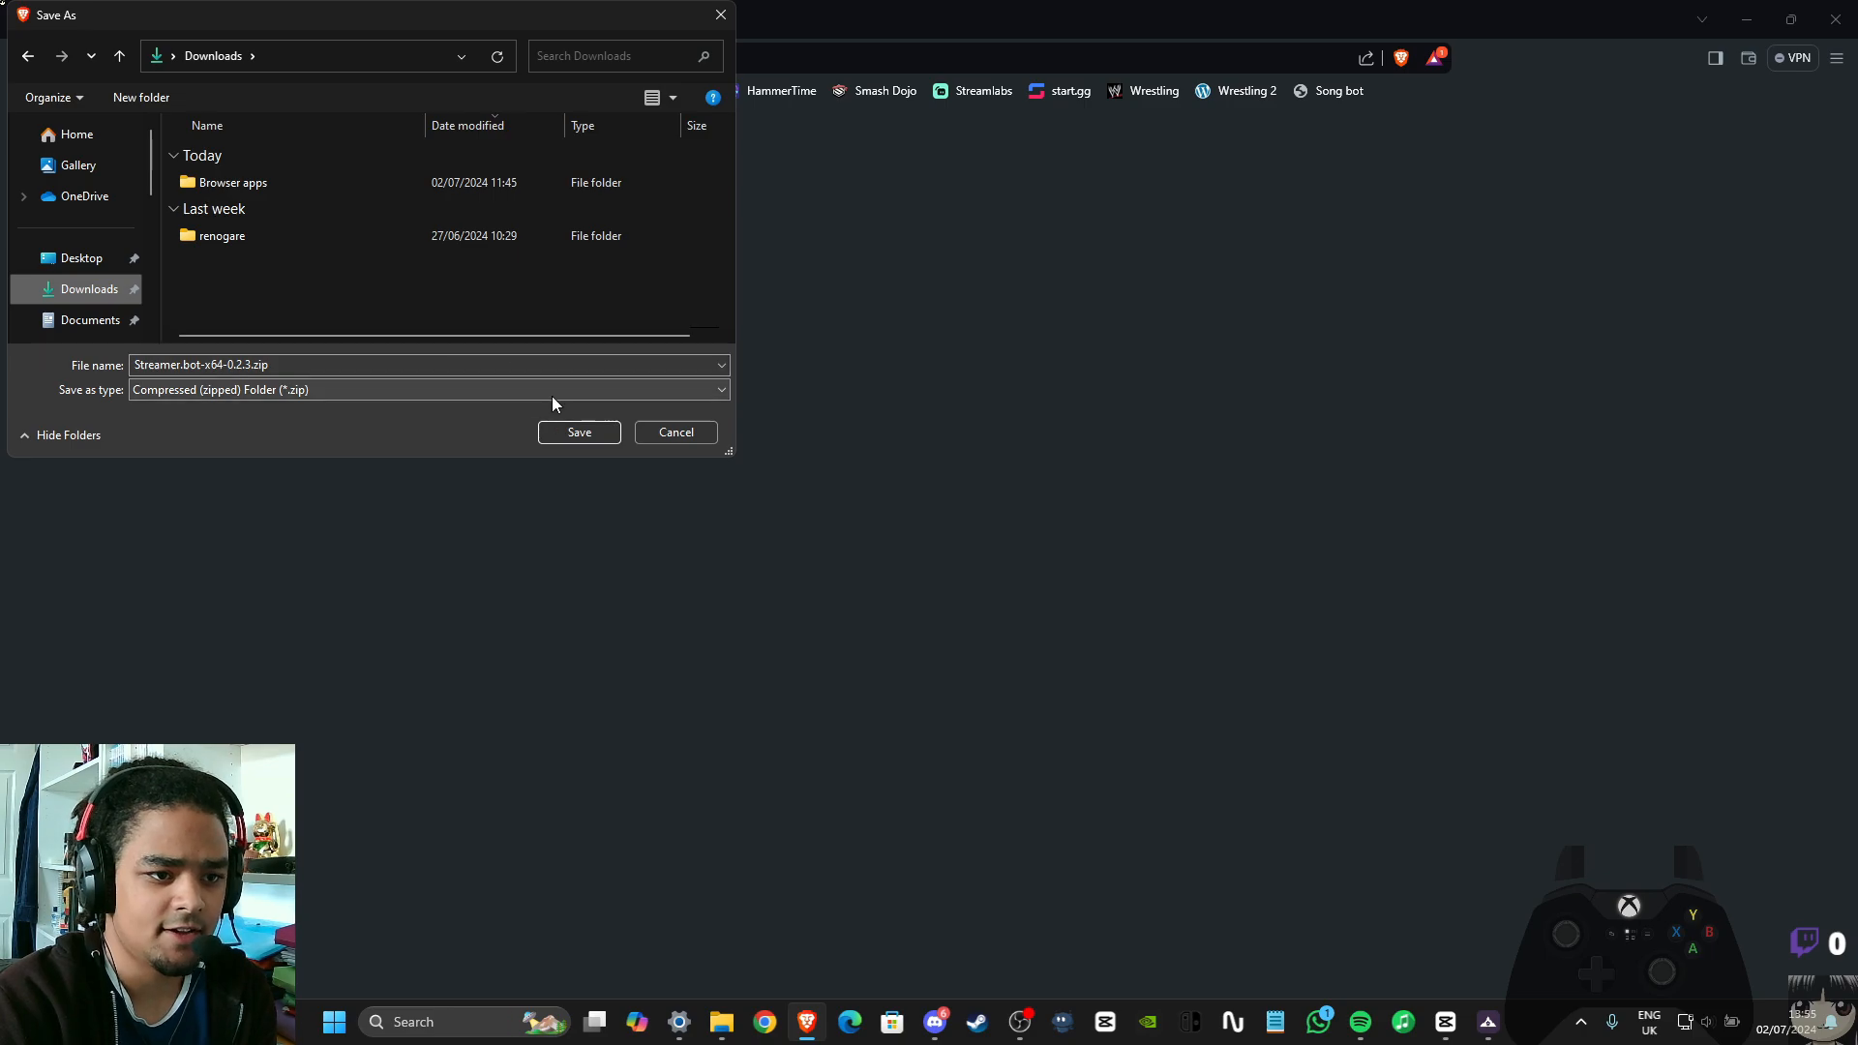
click(573, 439)
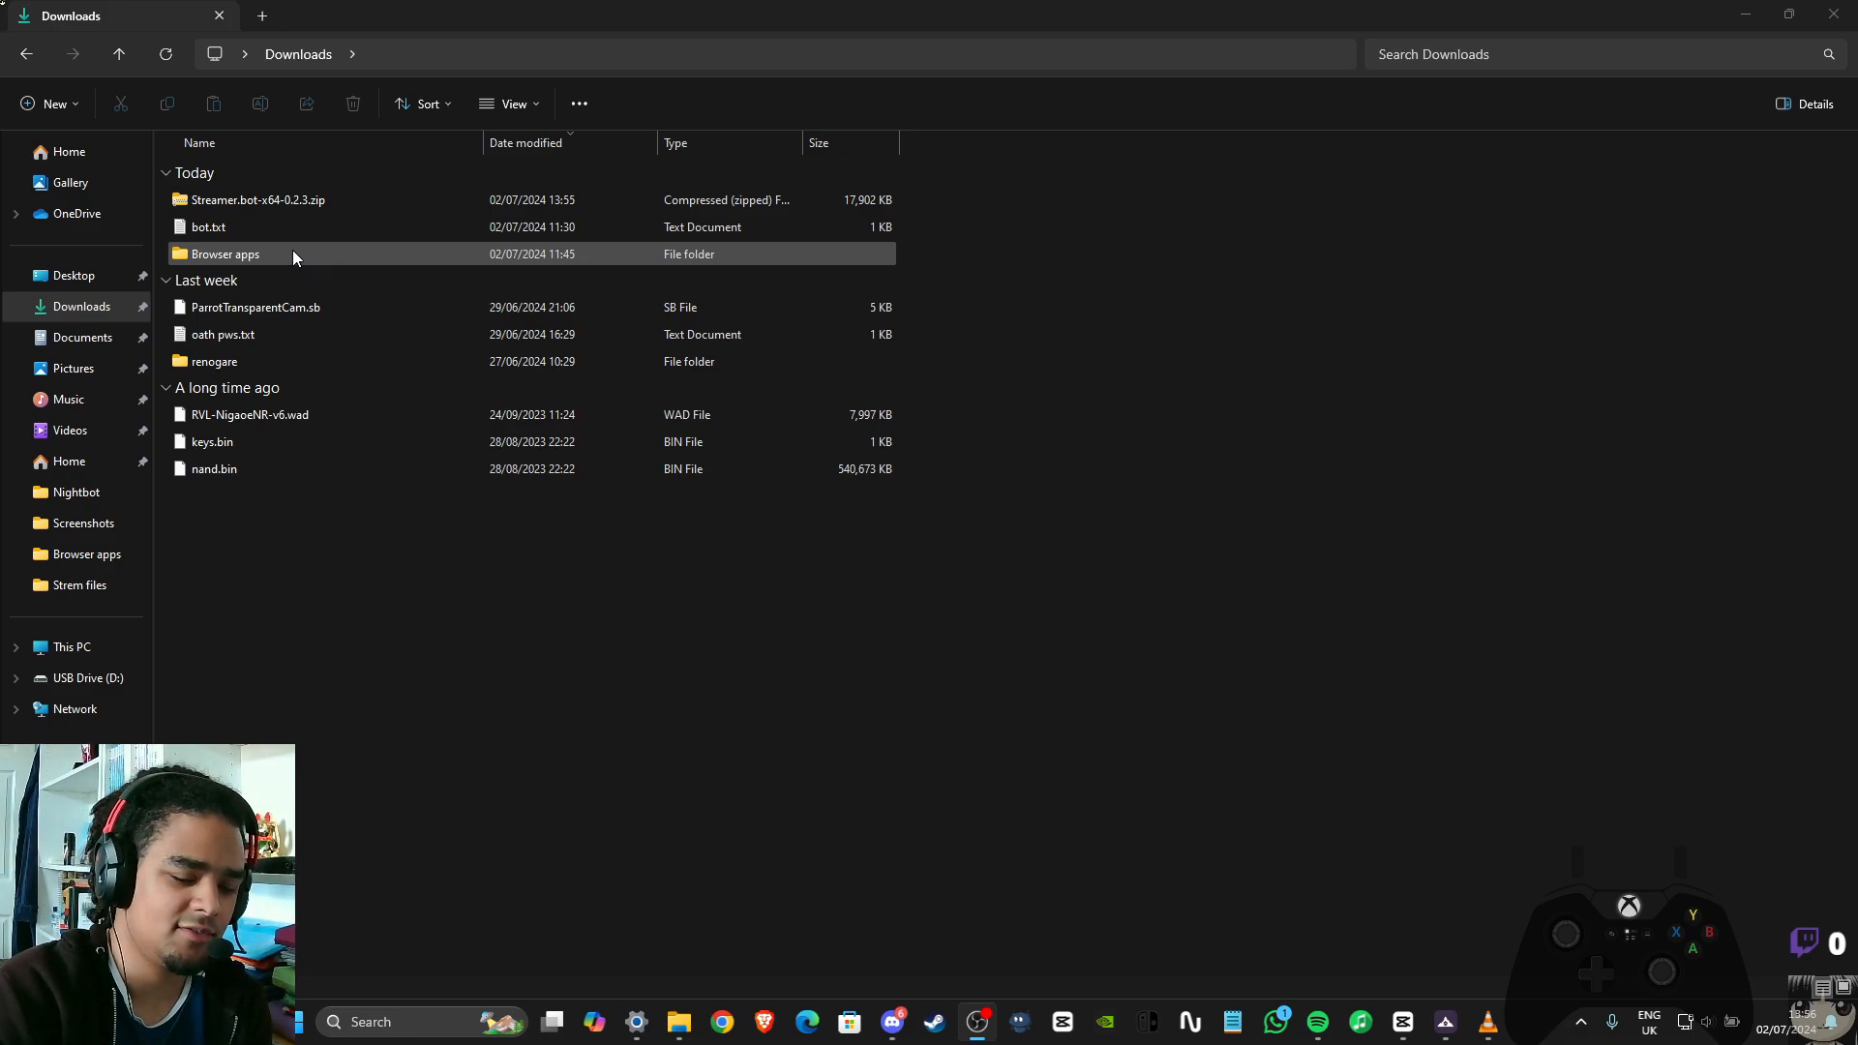
Extract Streamer.bot-x64-0.2.3.zip in the Downloads folder and open the extracted folder
click(389, 201)
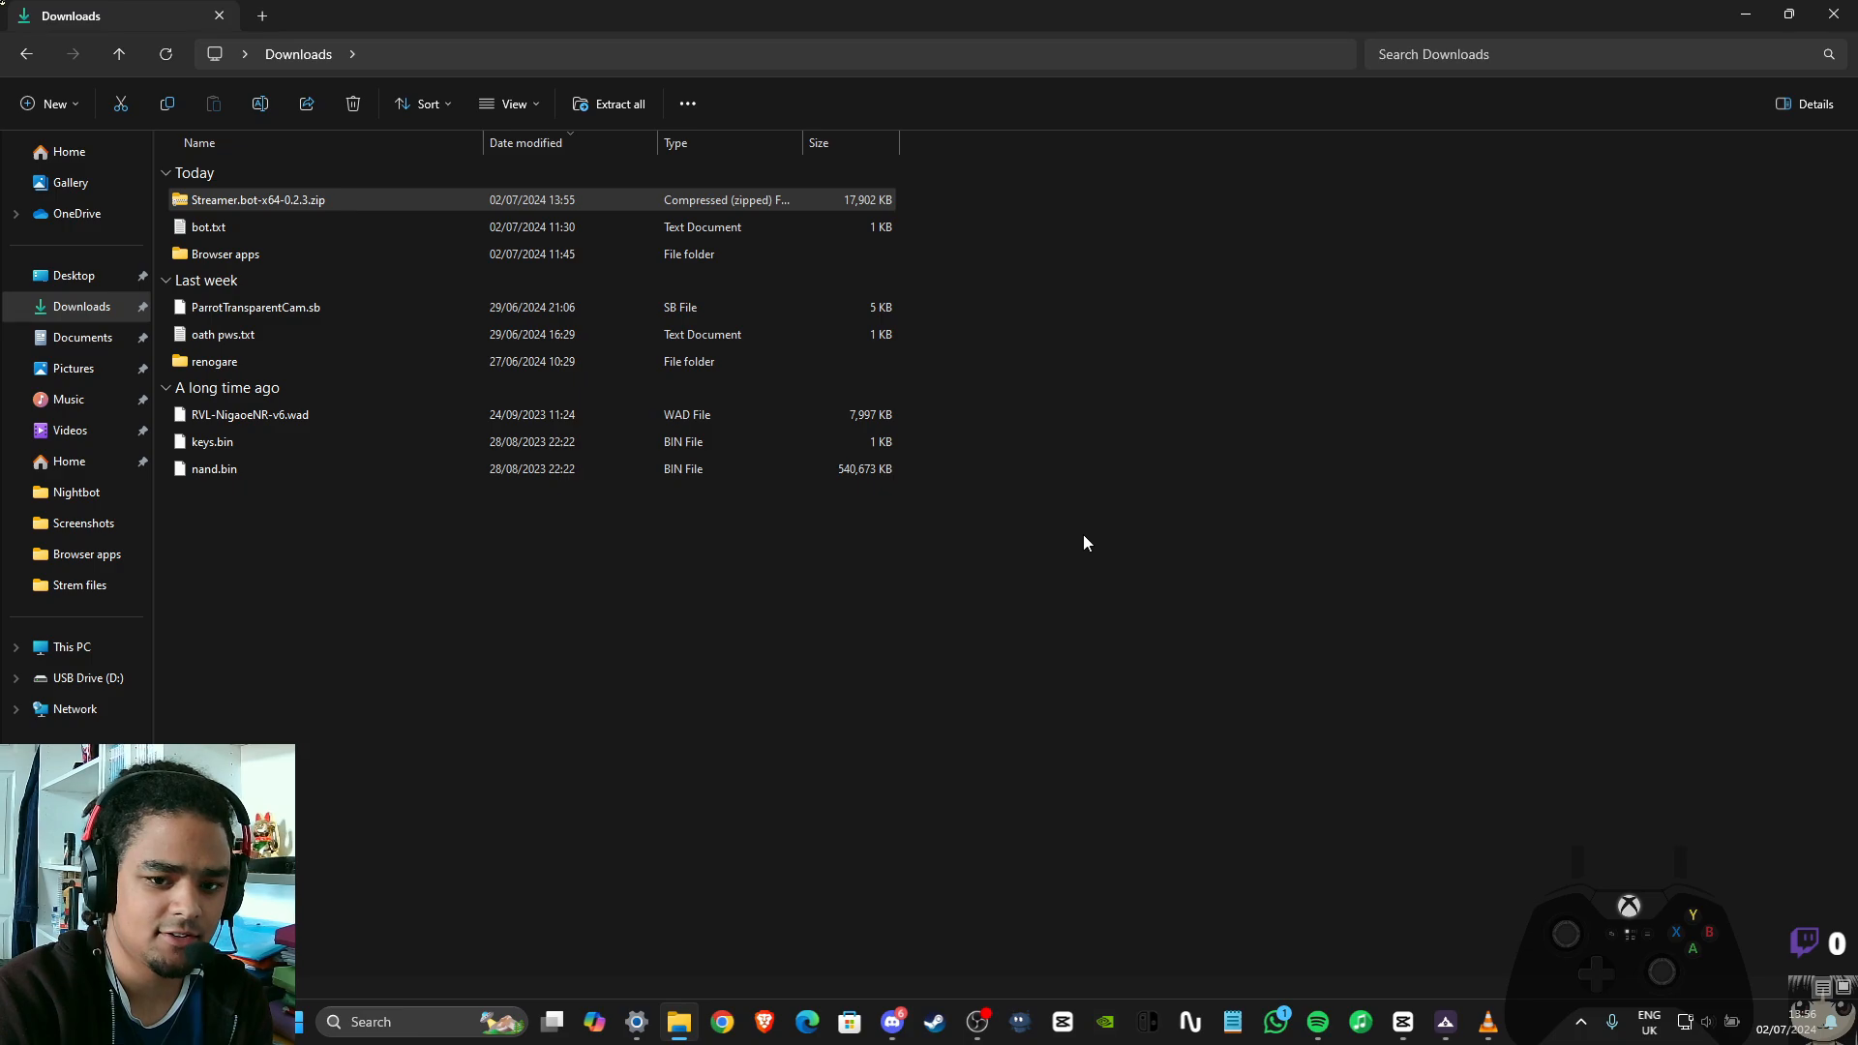
click(1101, 697)
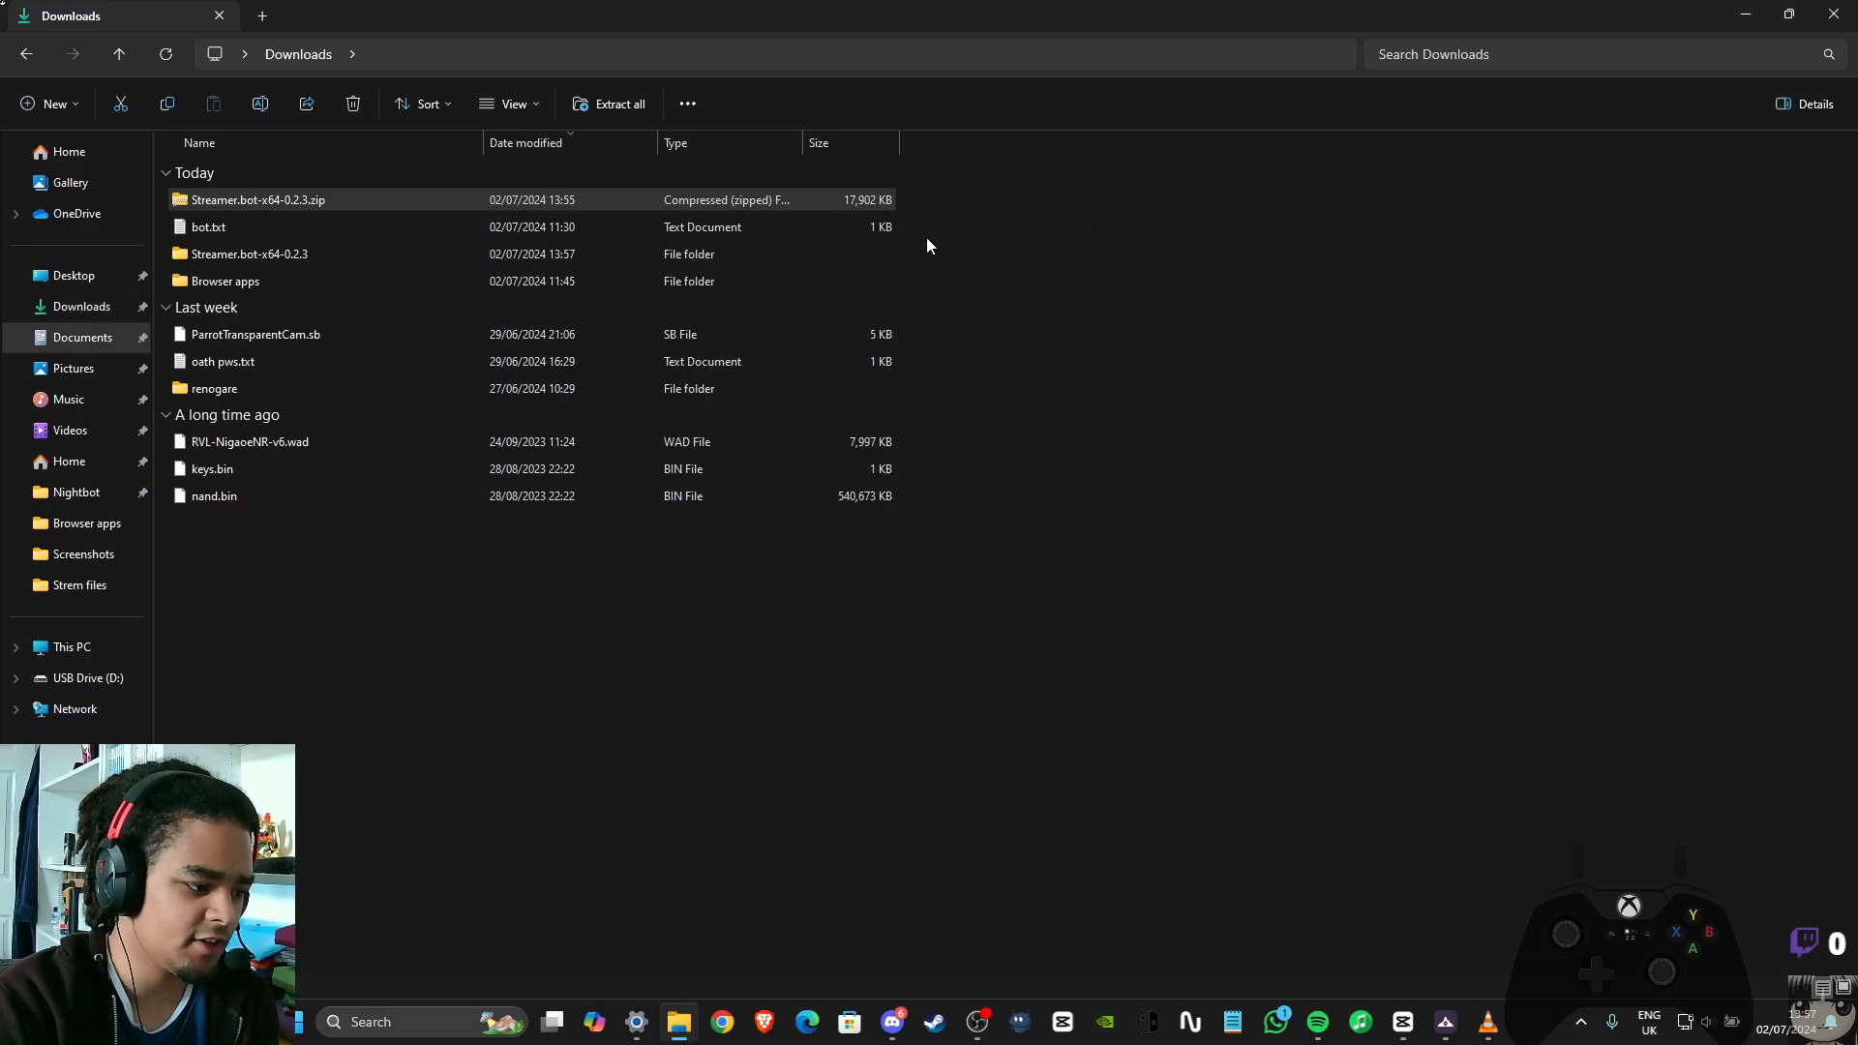
click(509, 252)
double_click(594, 254)
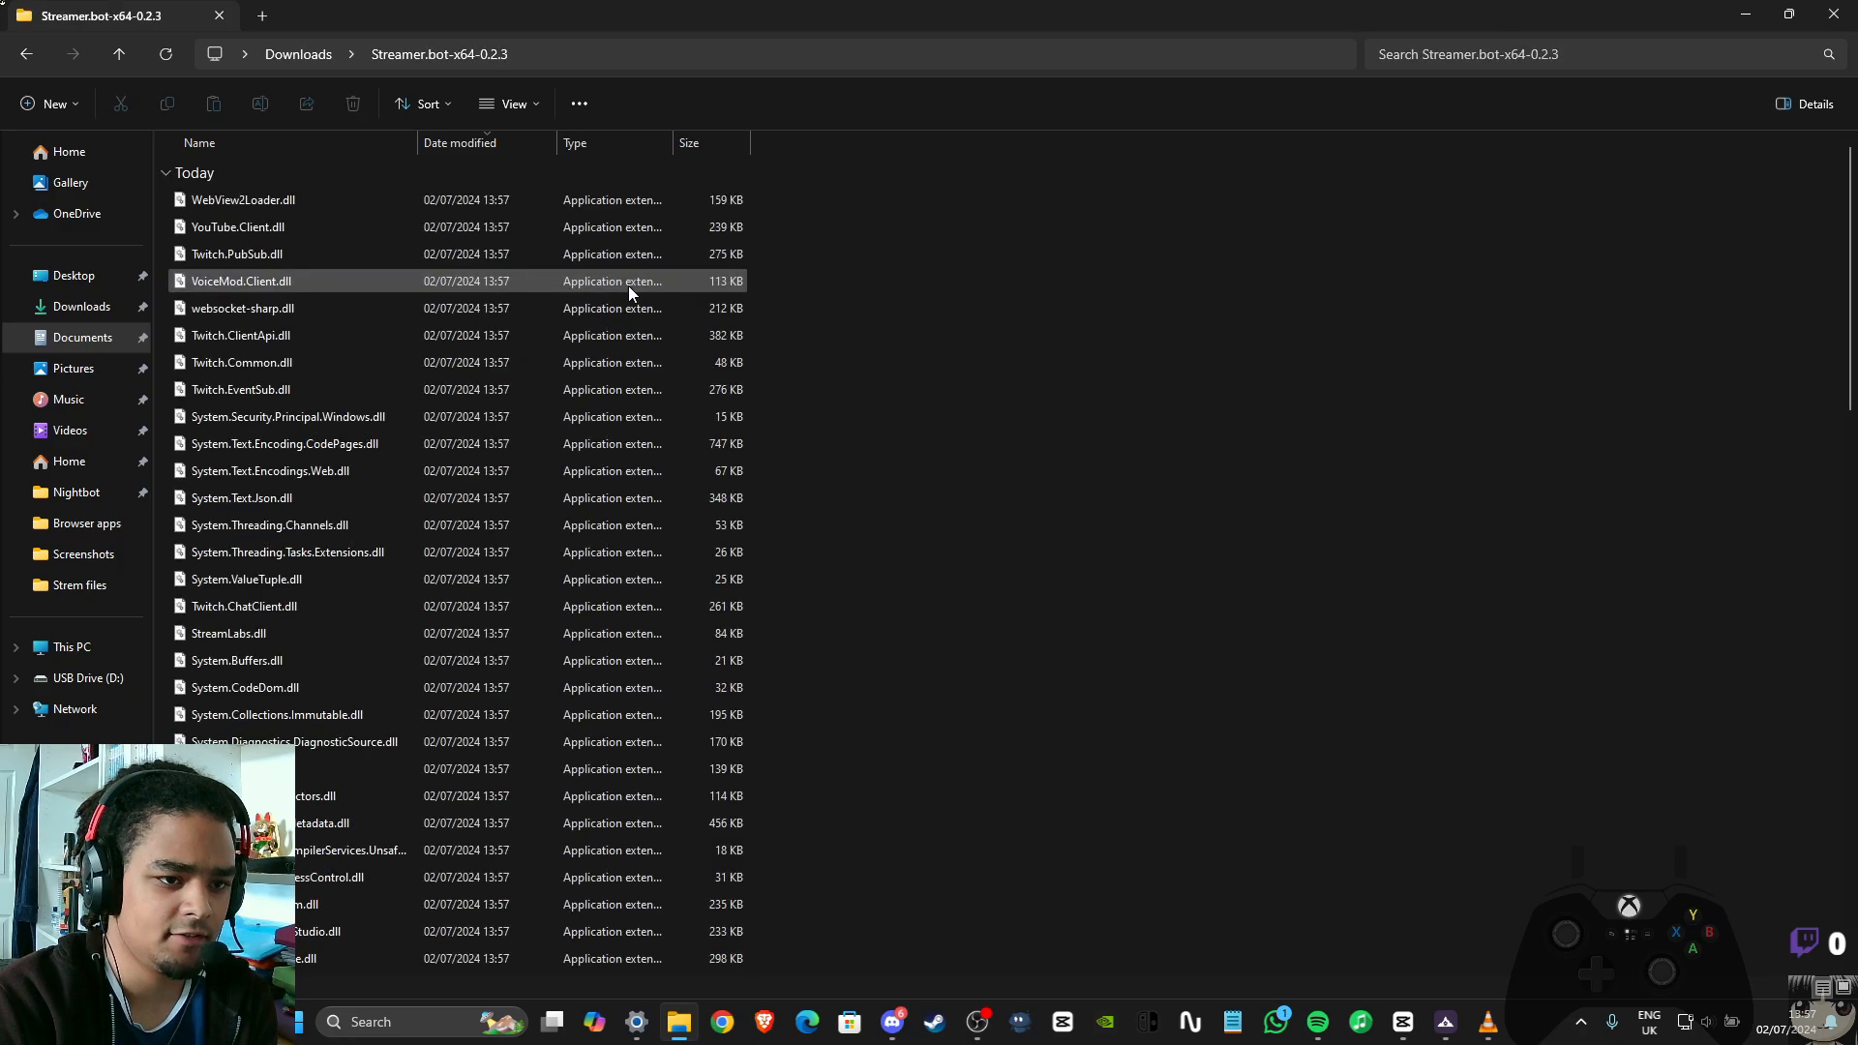
Launch Streamer.bot.exe from the extracted Streamer.bot-x64-0.2.3 folder
scroll(467, 369, down, 2)
scroll(491, 440, down, 5)
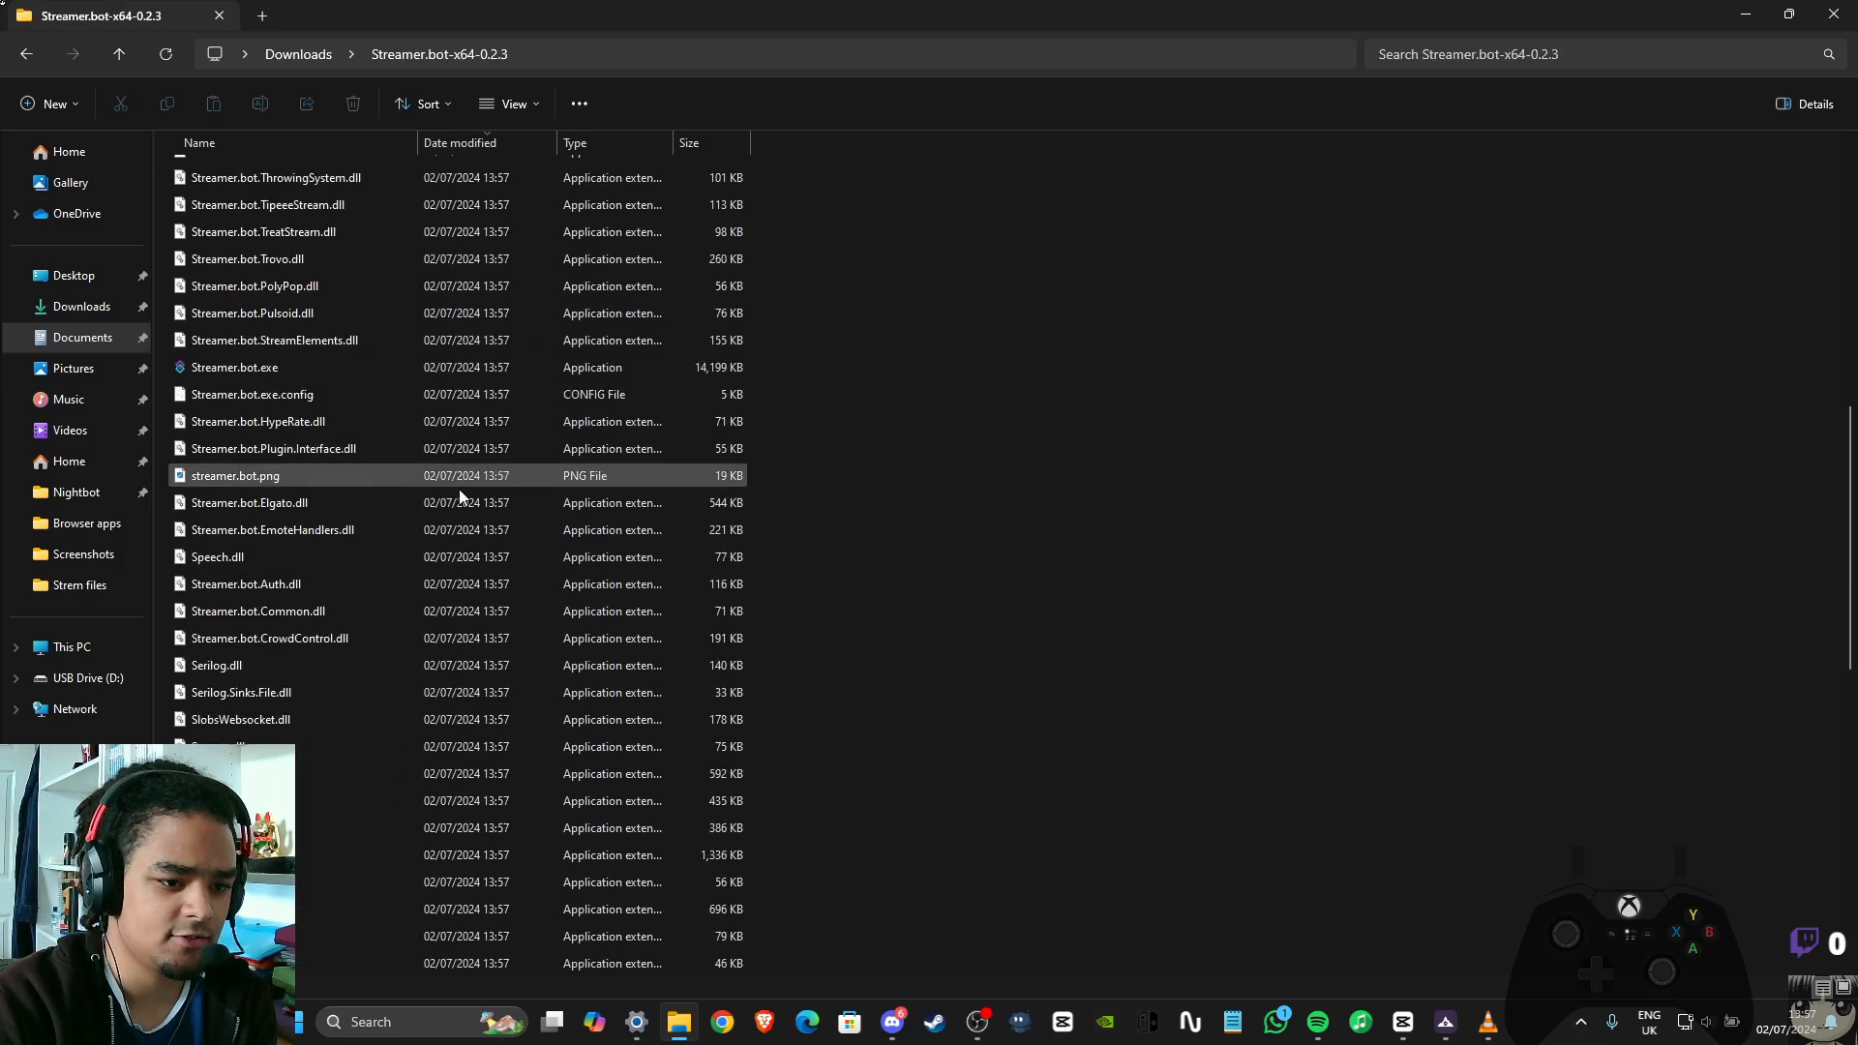
double_click(304, 369)
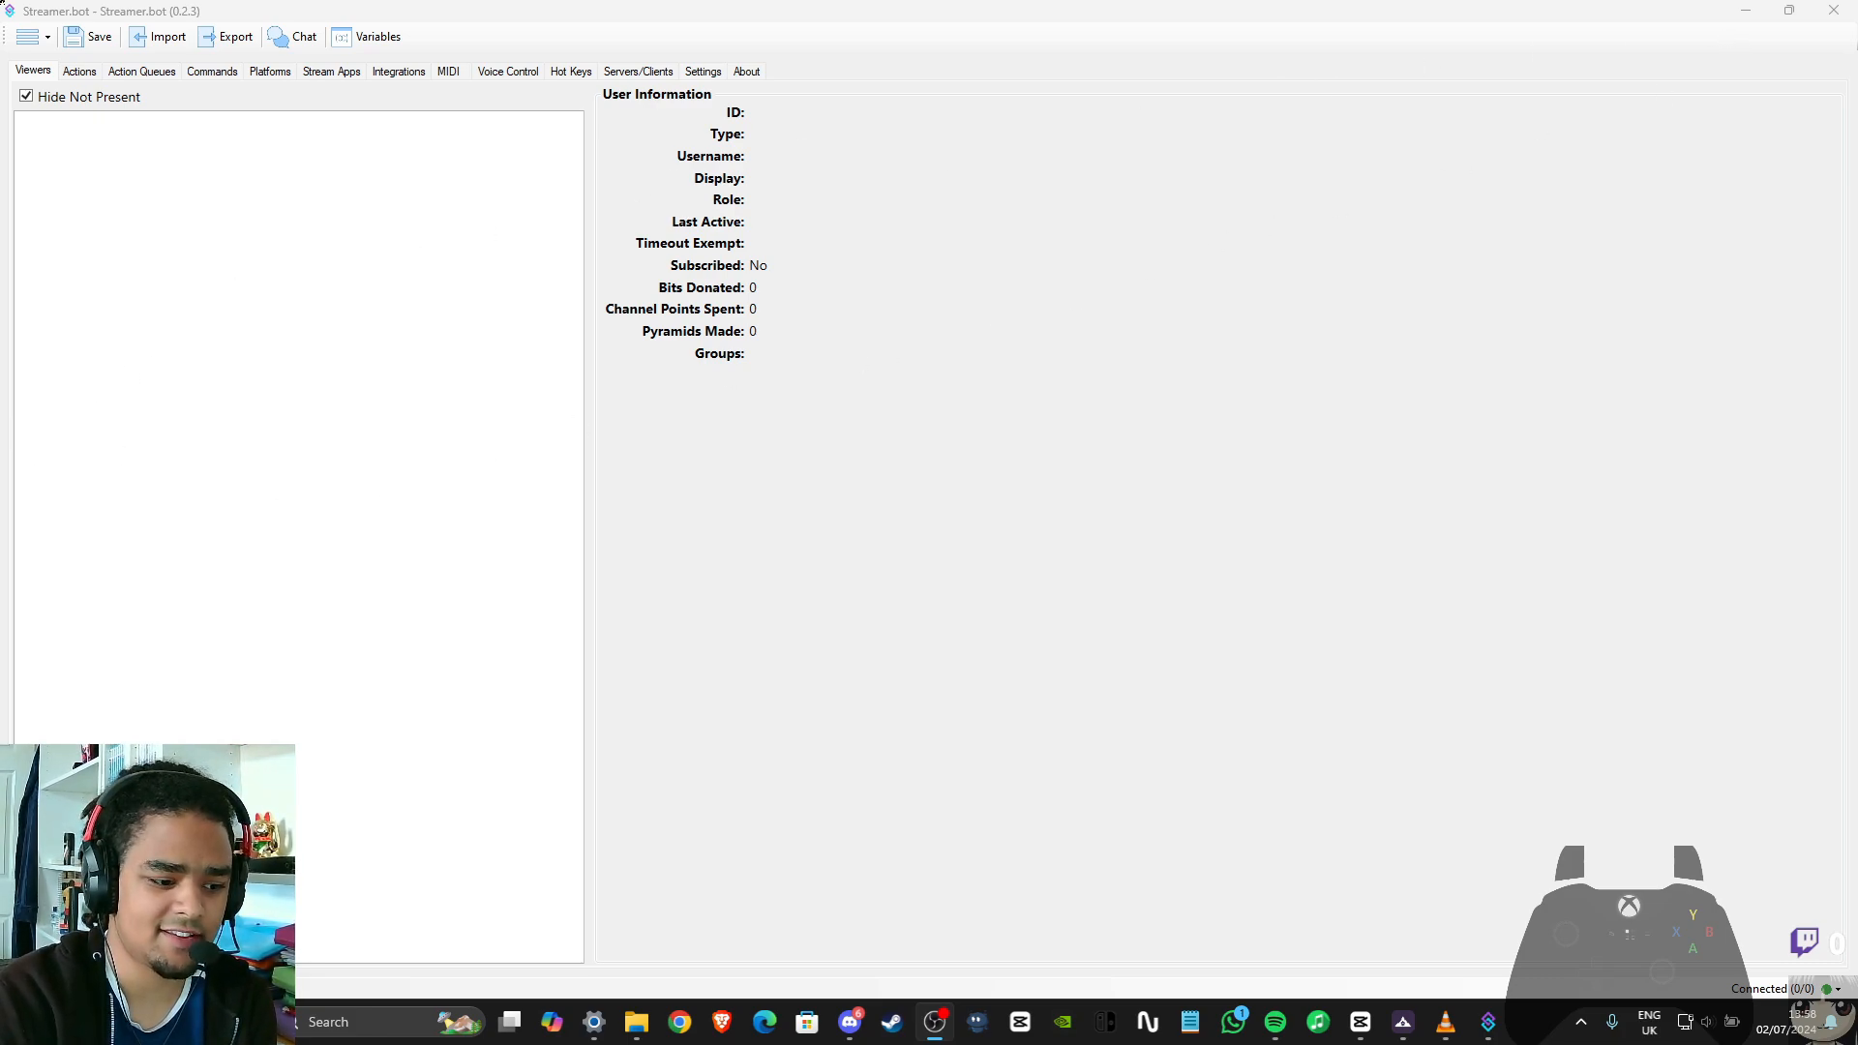
Switch to Discord, search the modding_help forum for "webcam" and open the post about making the webcam opaque
key(alt+Tab)
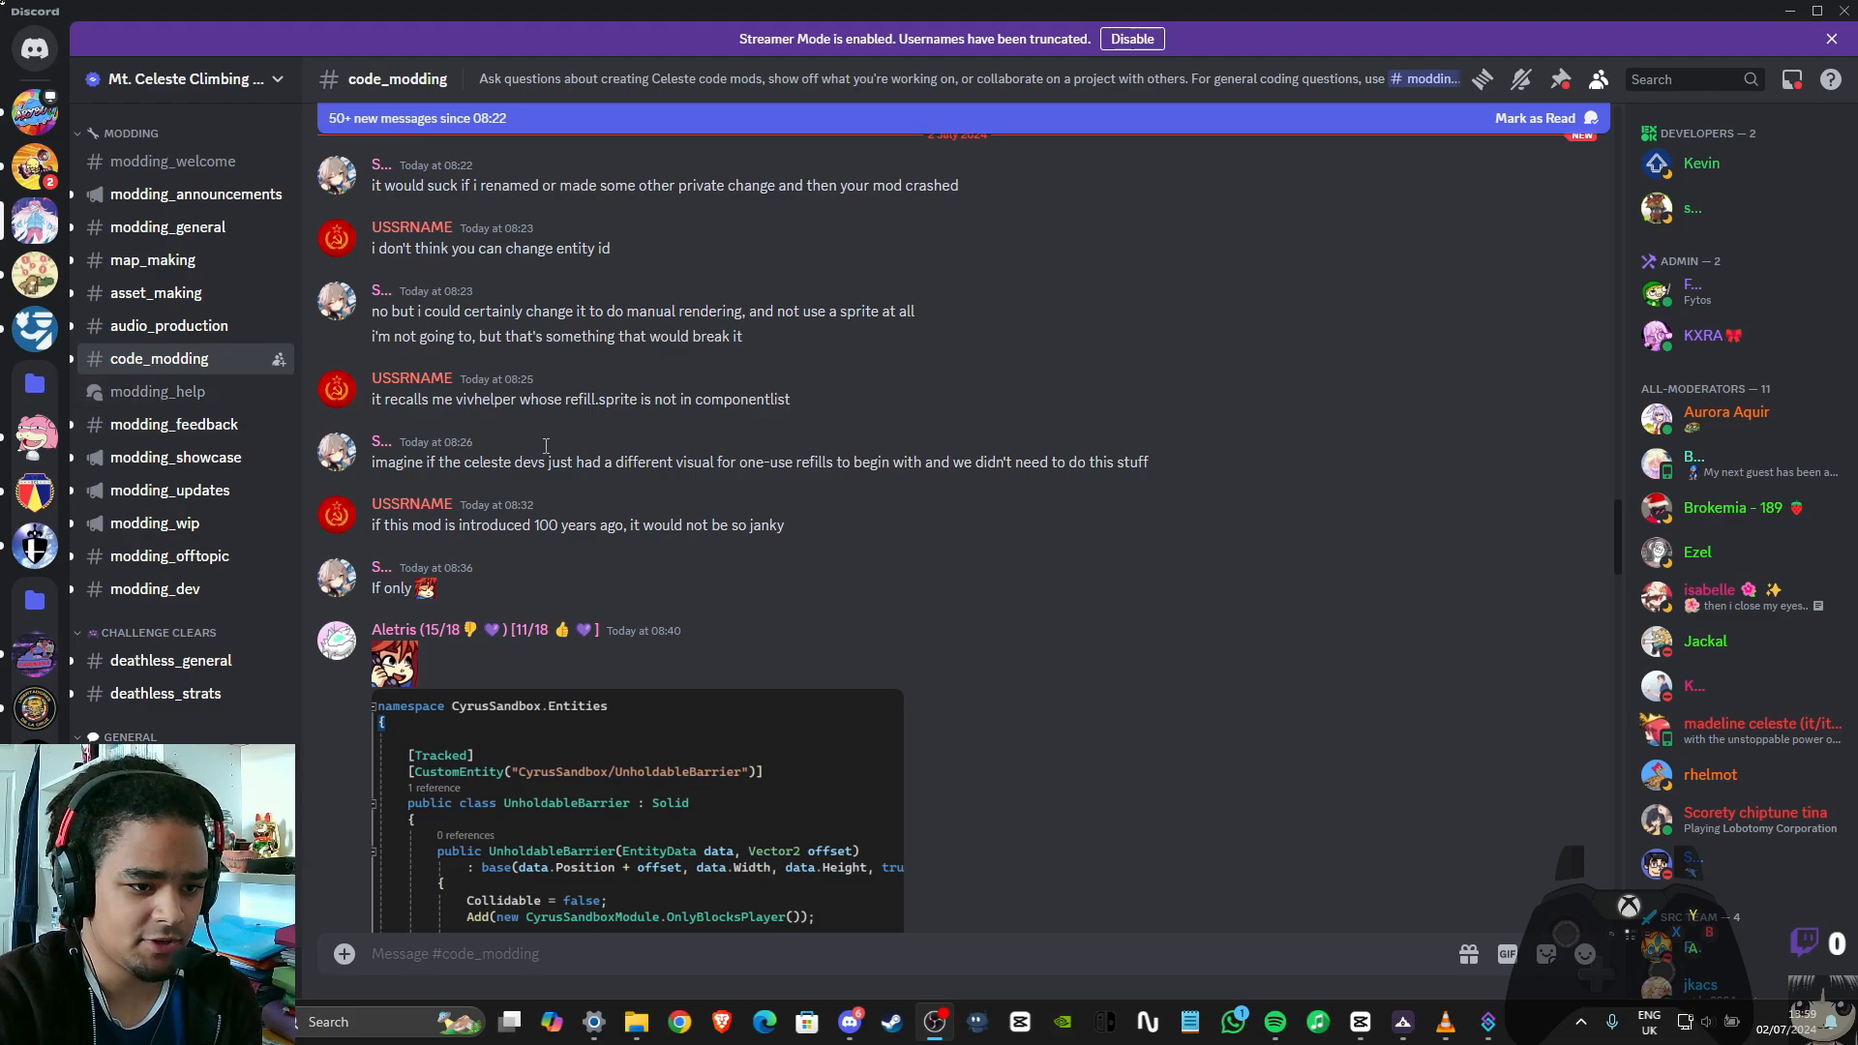
mouse_move(174, 404)
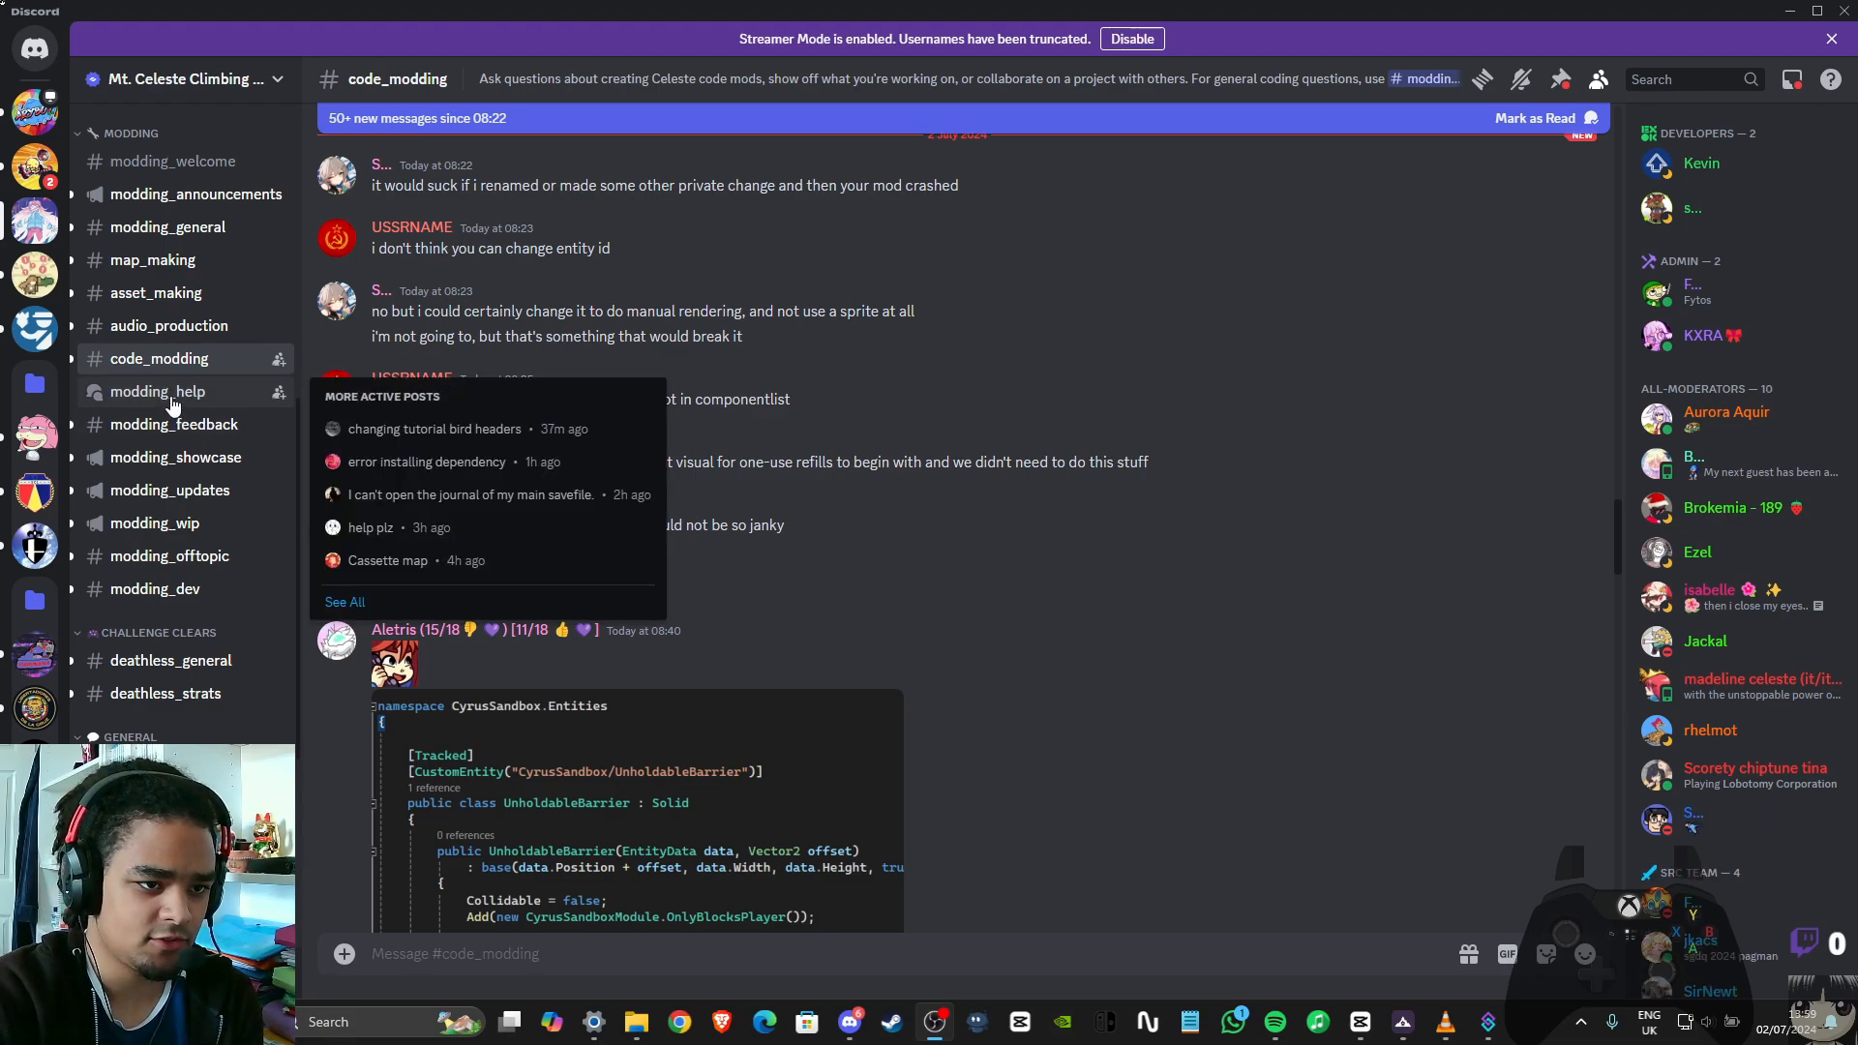
click(373, 414)
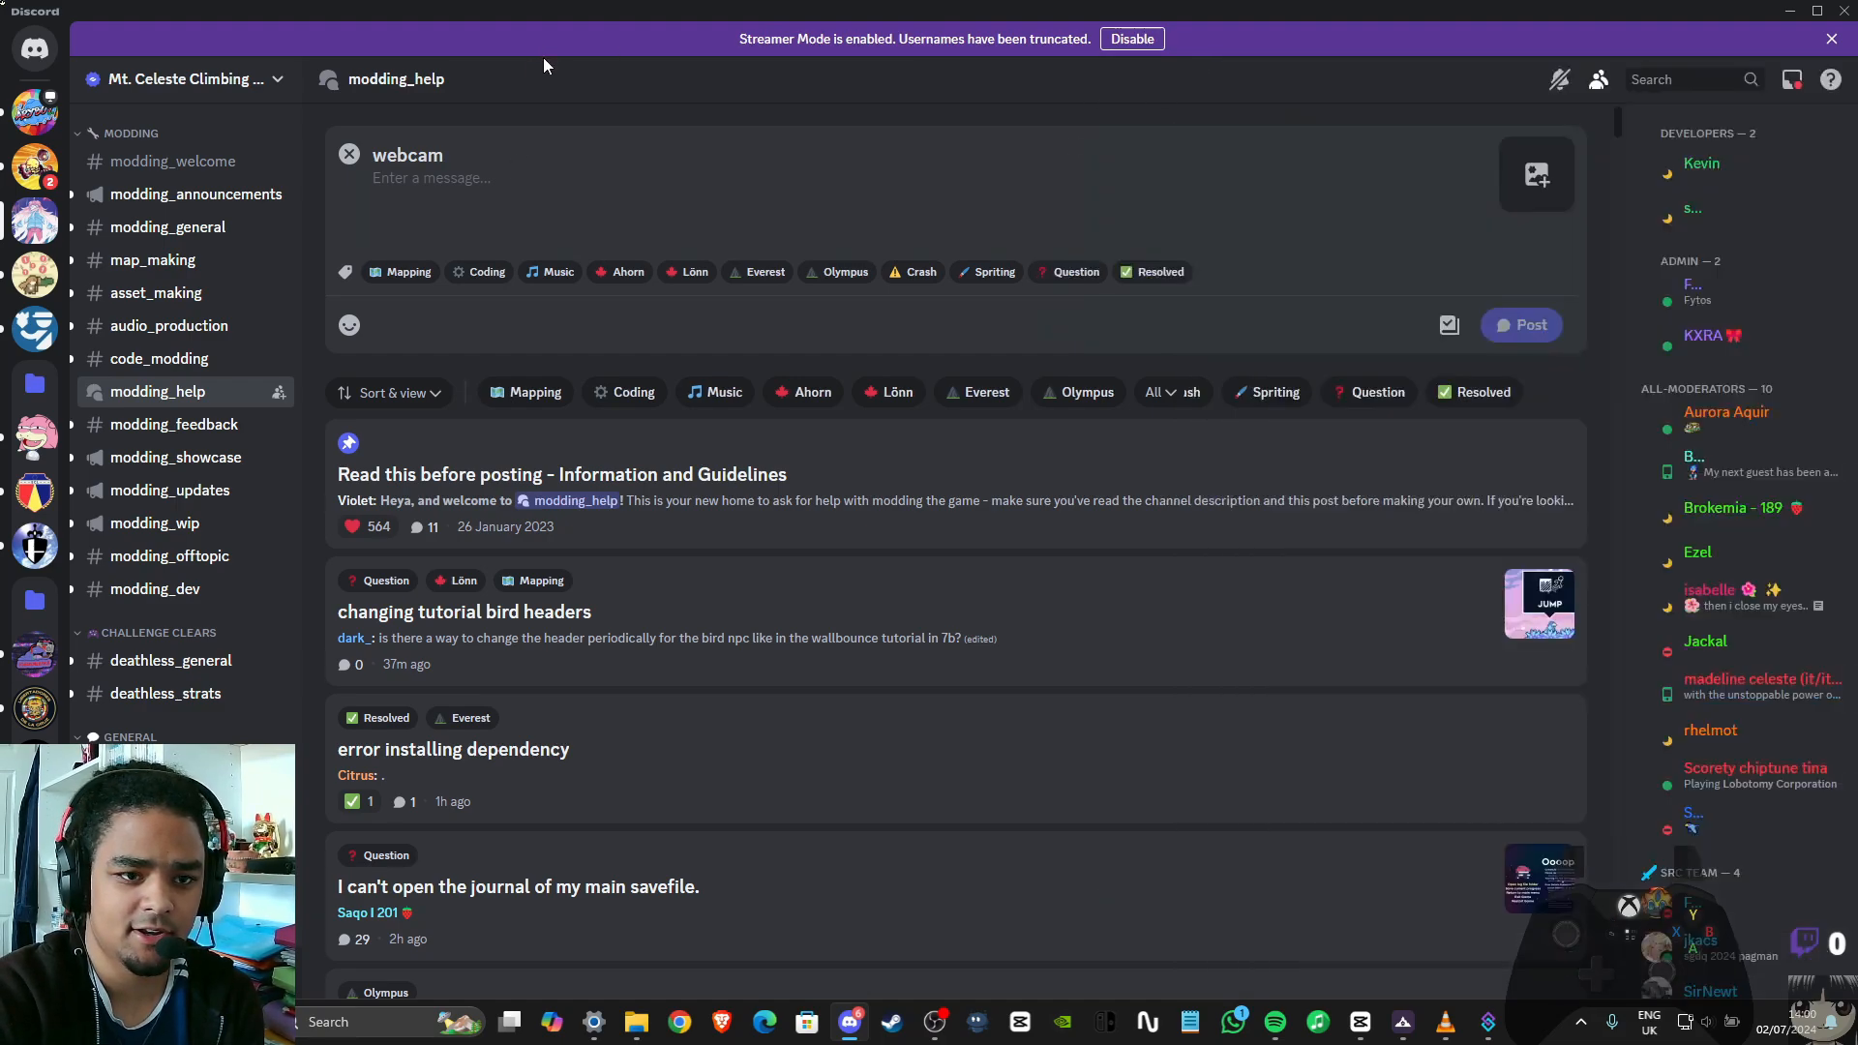
click(350, 155)
click(555, 157)
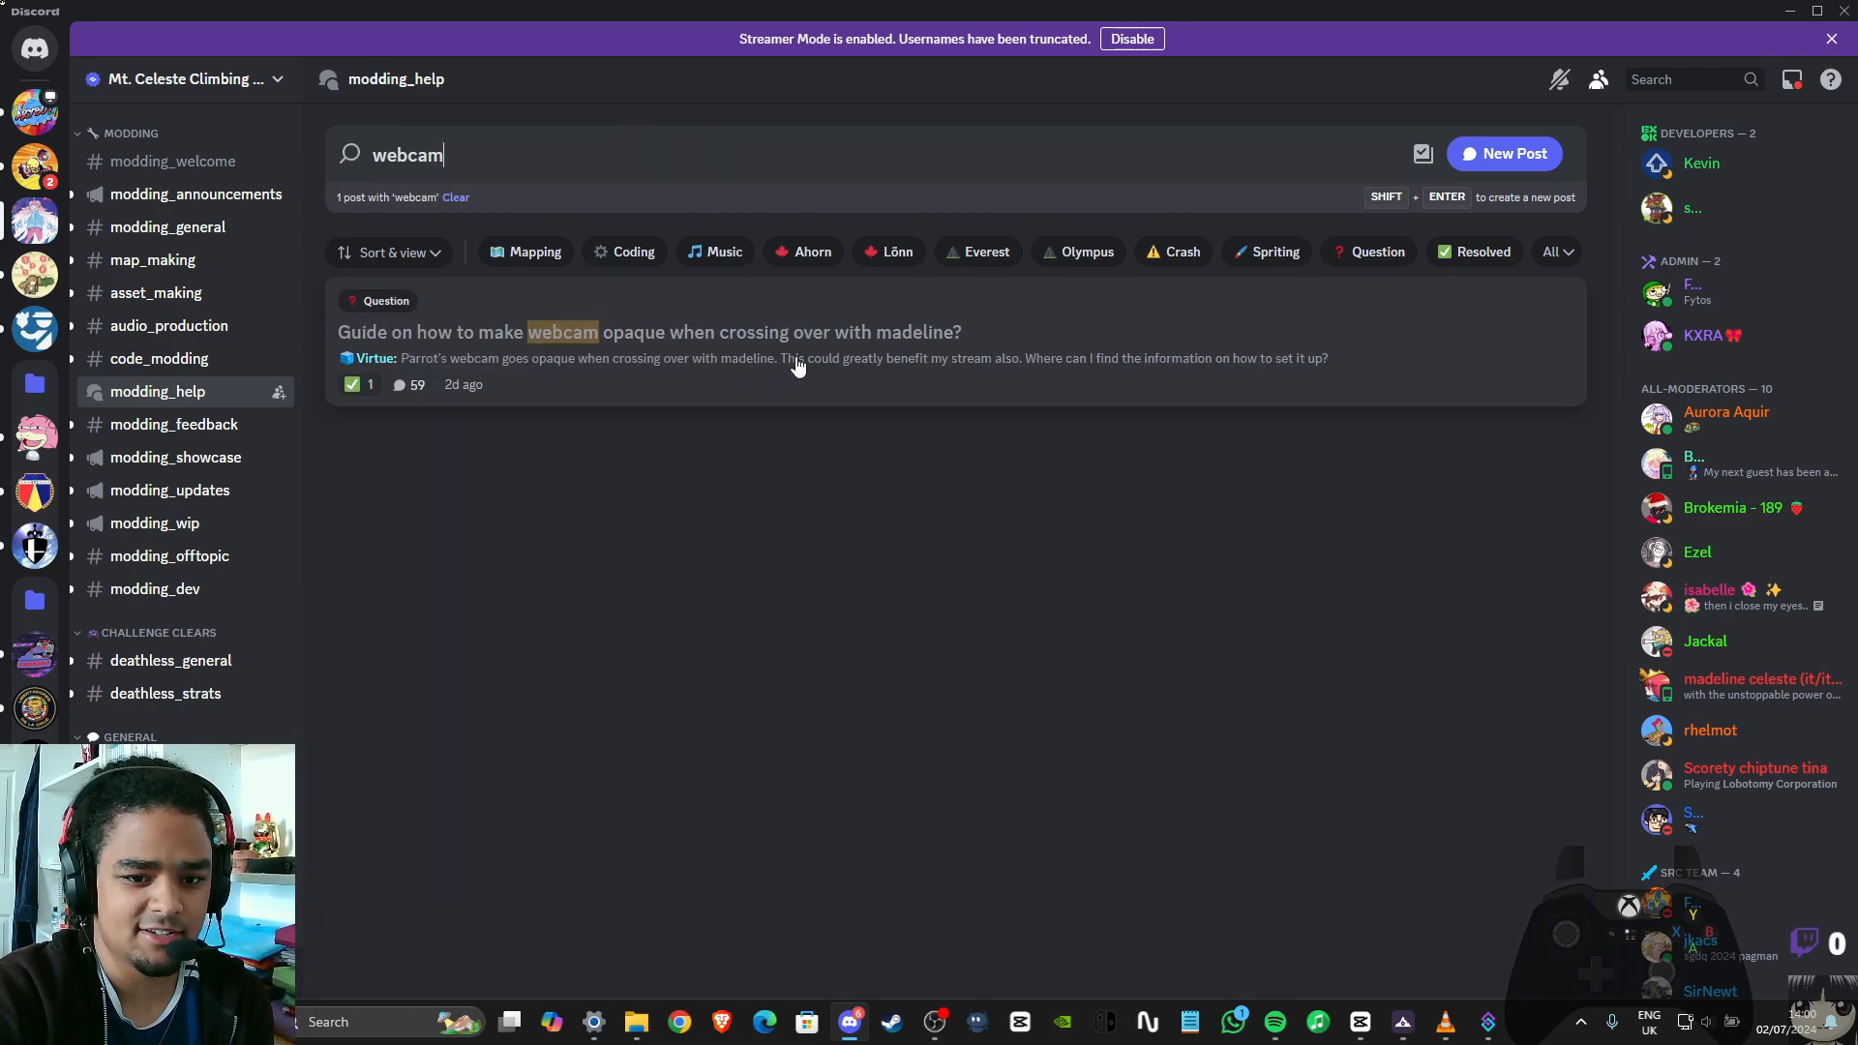
click(994, 376)
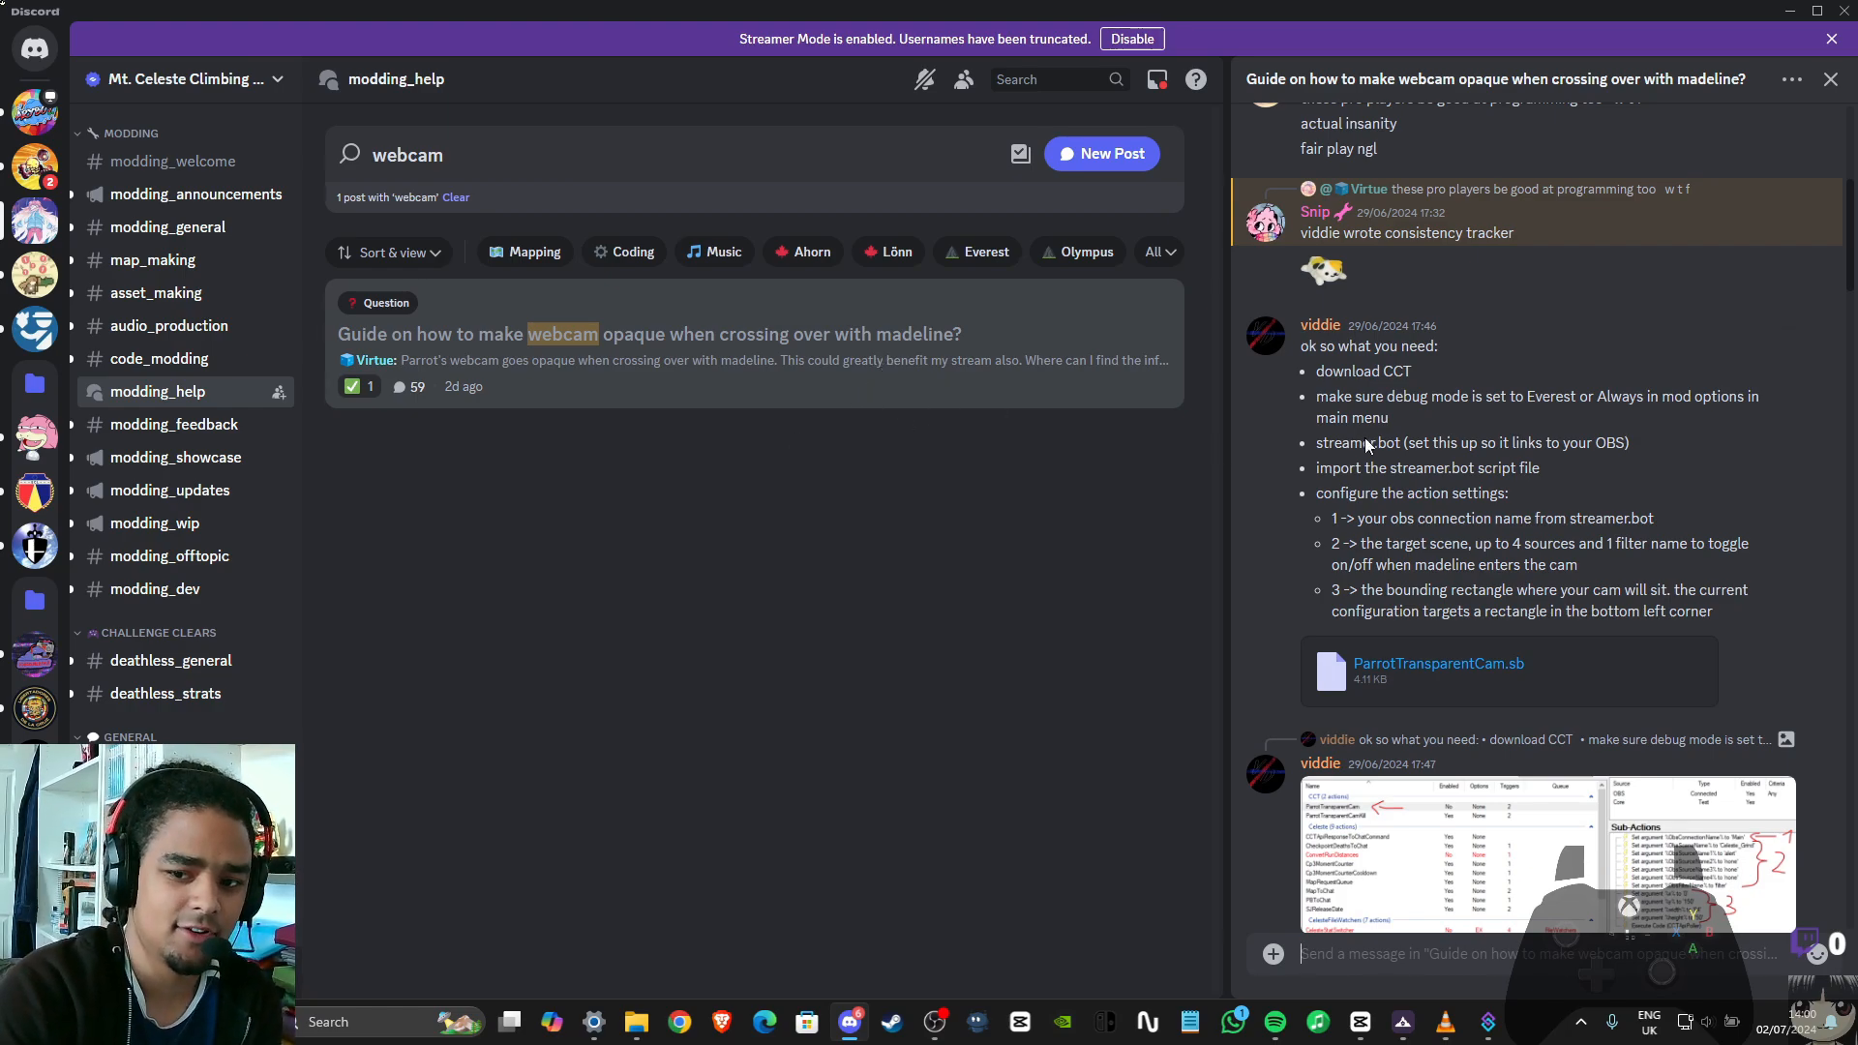
Read the setup instructions in the webcam post and choose Downloads as the save location for the attached ParrotTransparentCam.sb
scroll(1606, 561, down, 1)
scroll(1576, 478, up, 1)
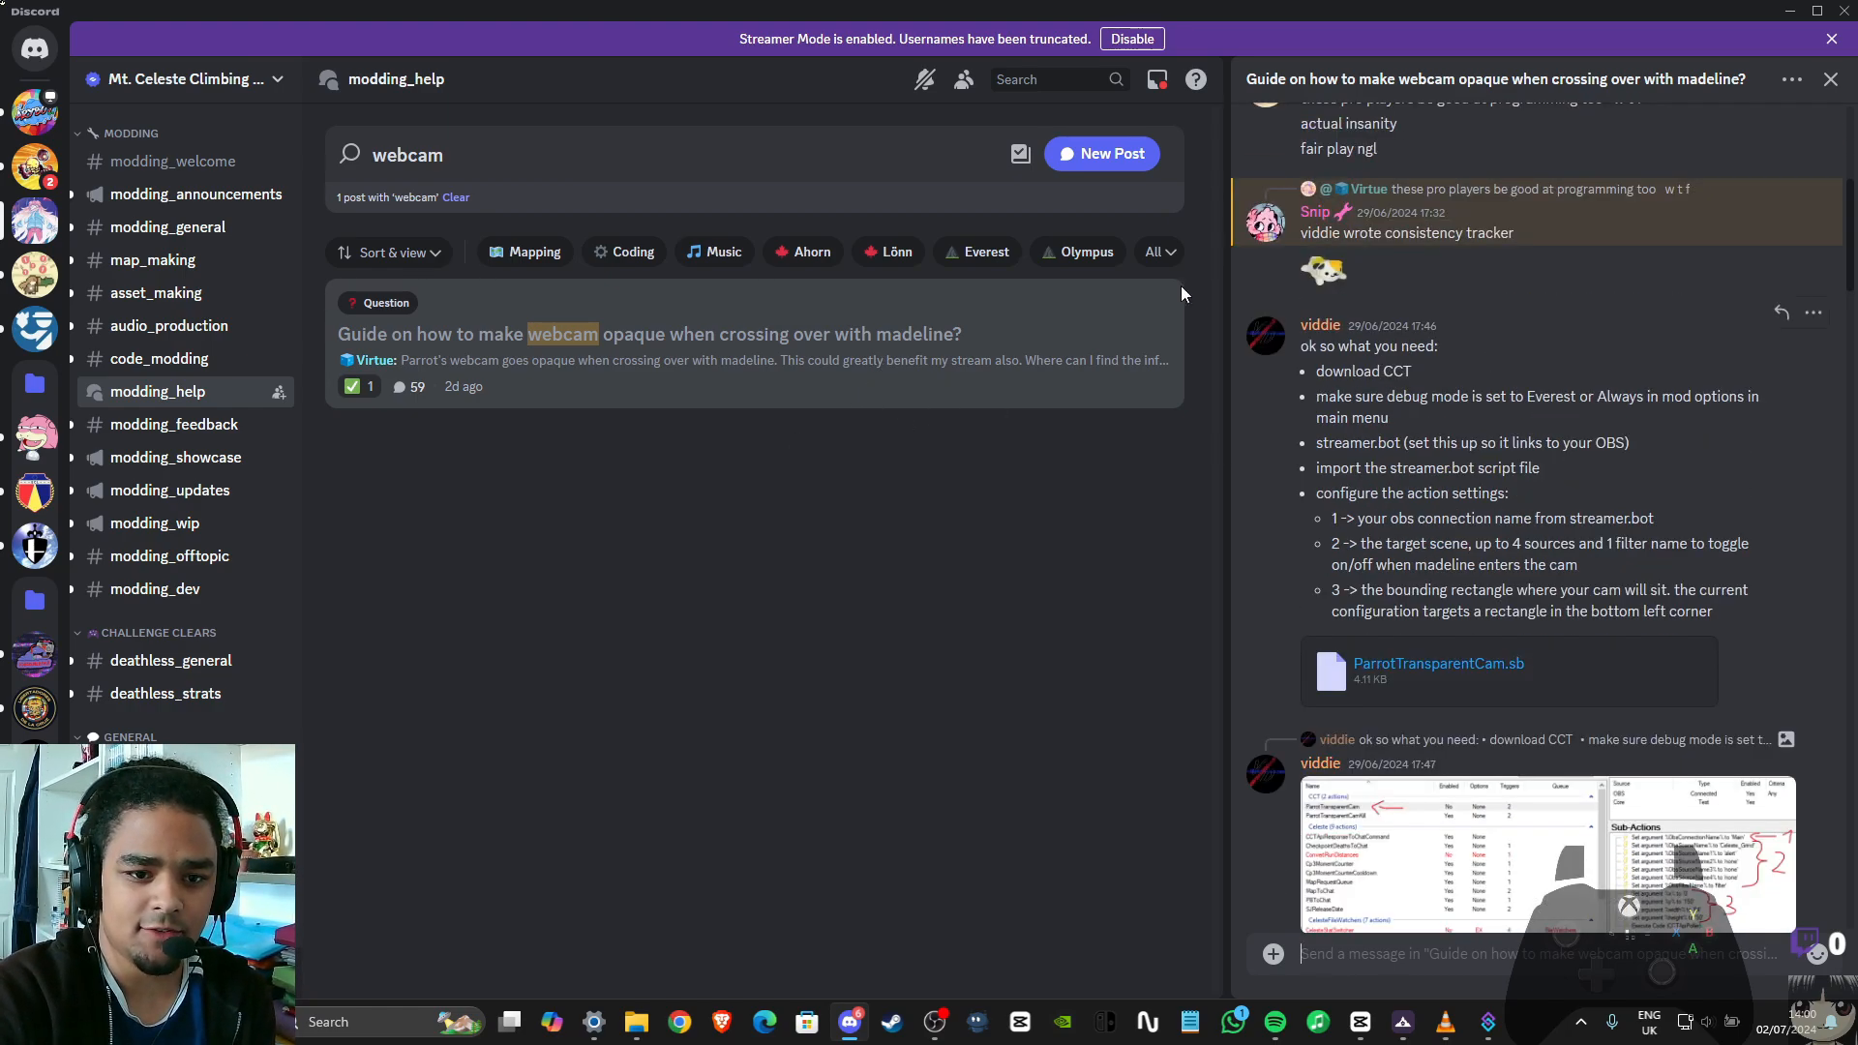
scroll(1492, 538, down, 1)
scroll(1510, 492, up, 5)
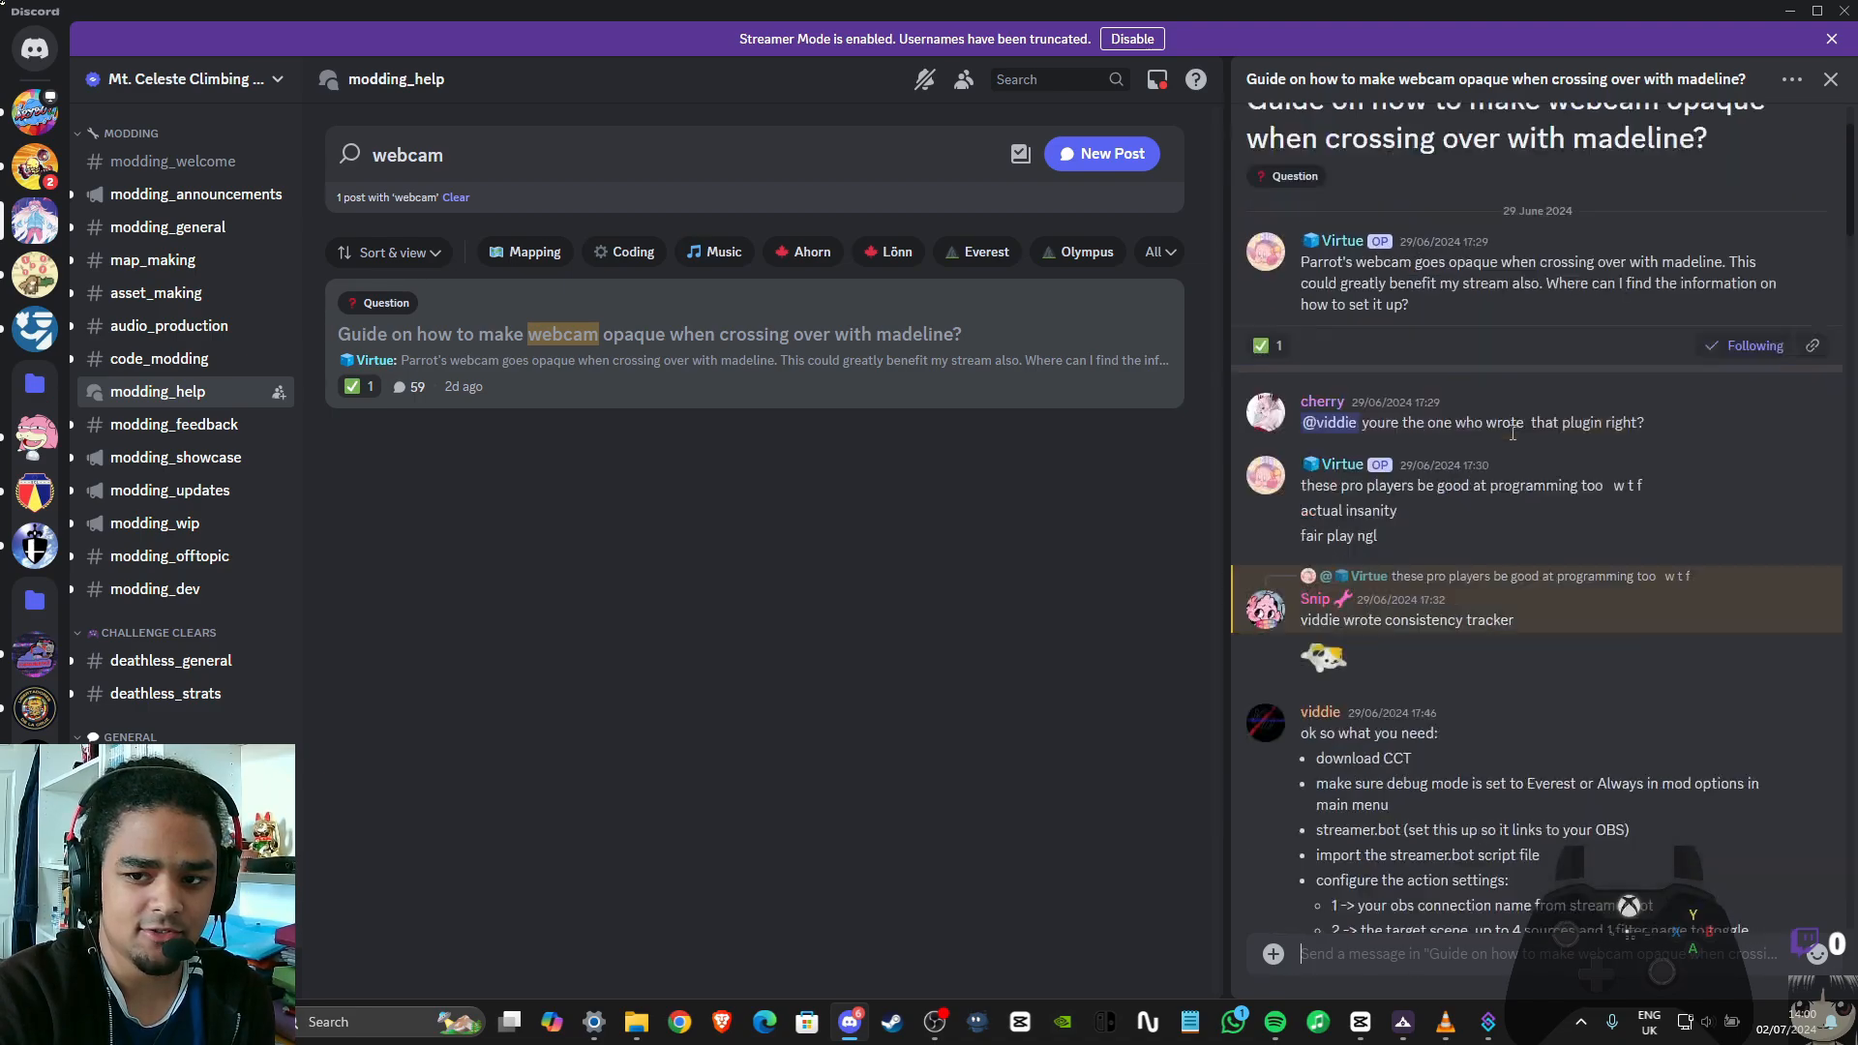
scroll(1510, 428, down, 4)
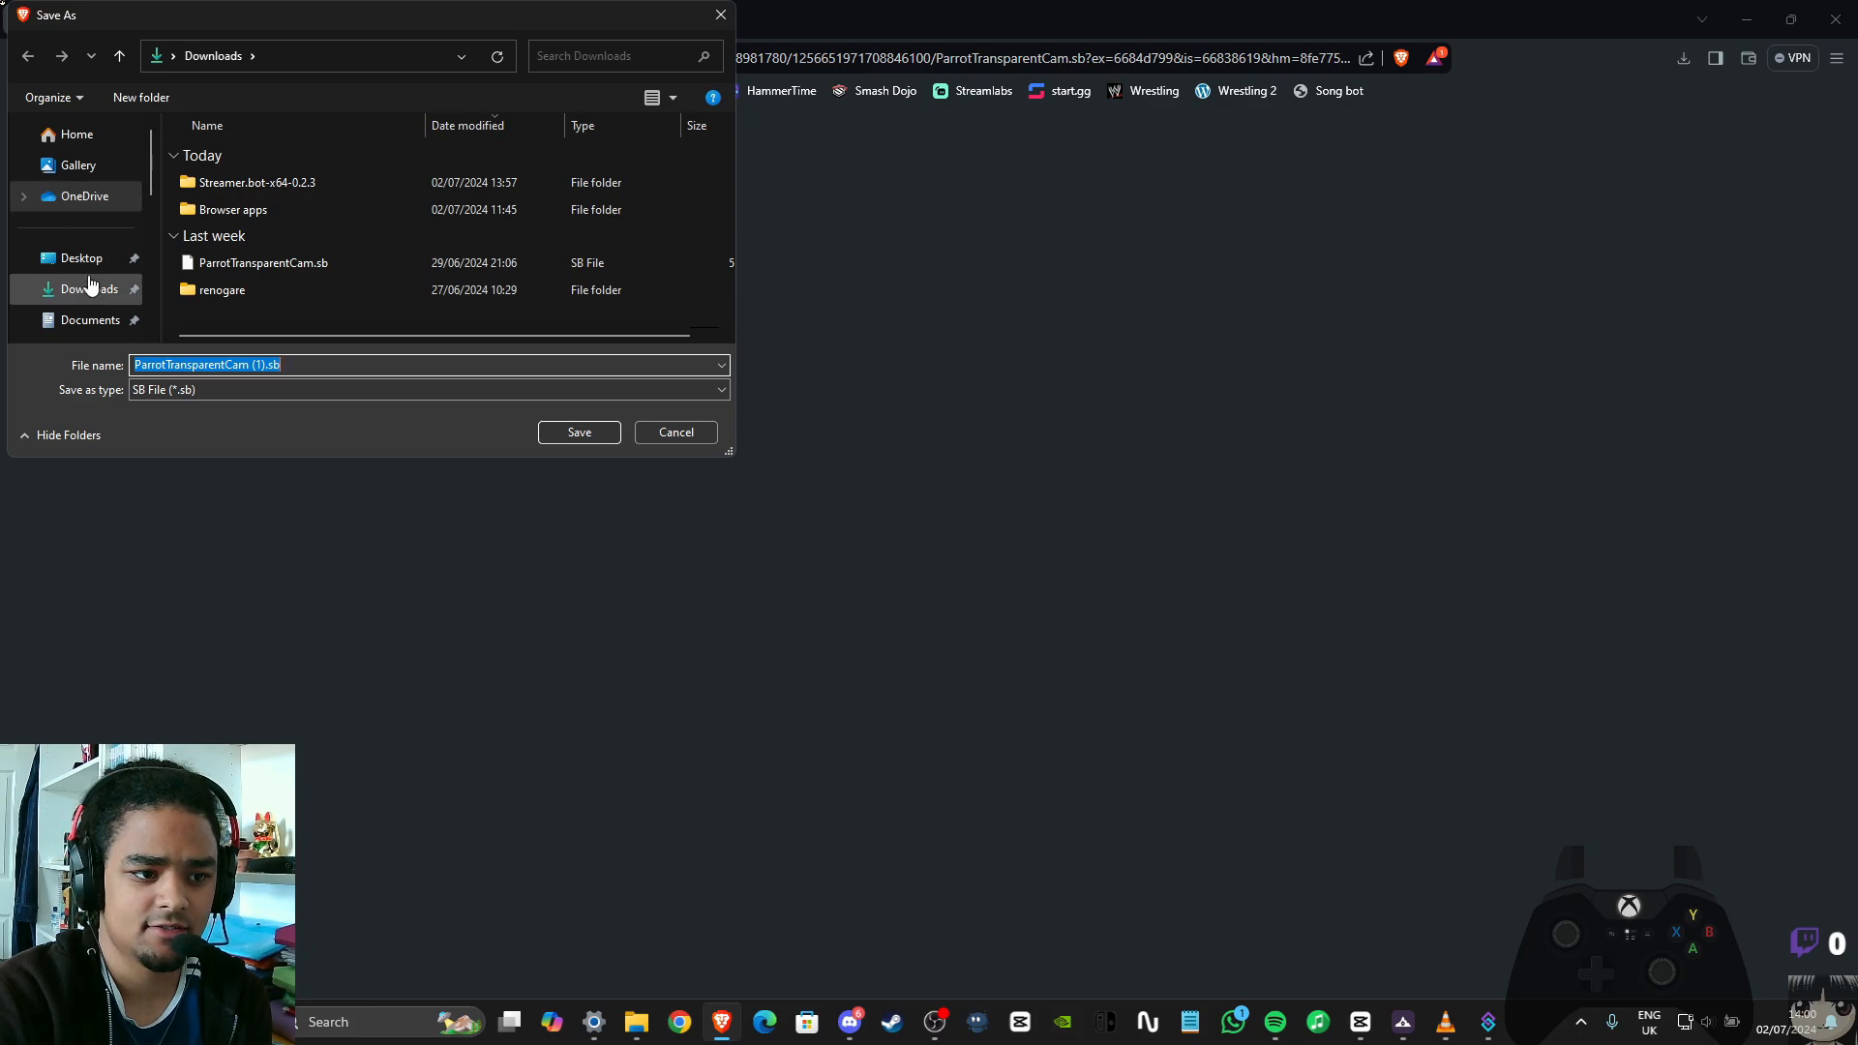
click(94, 293)
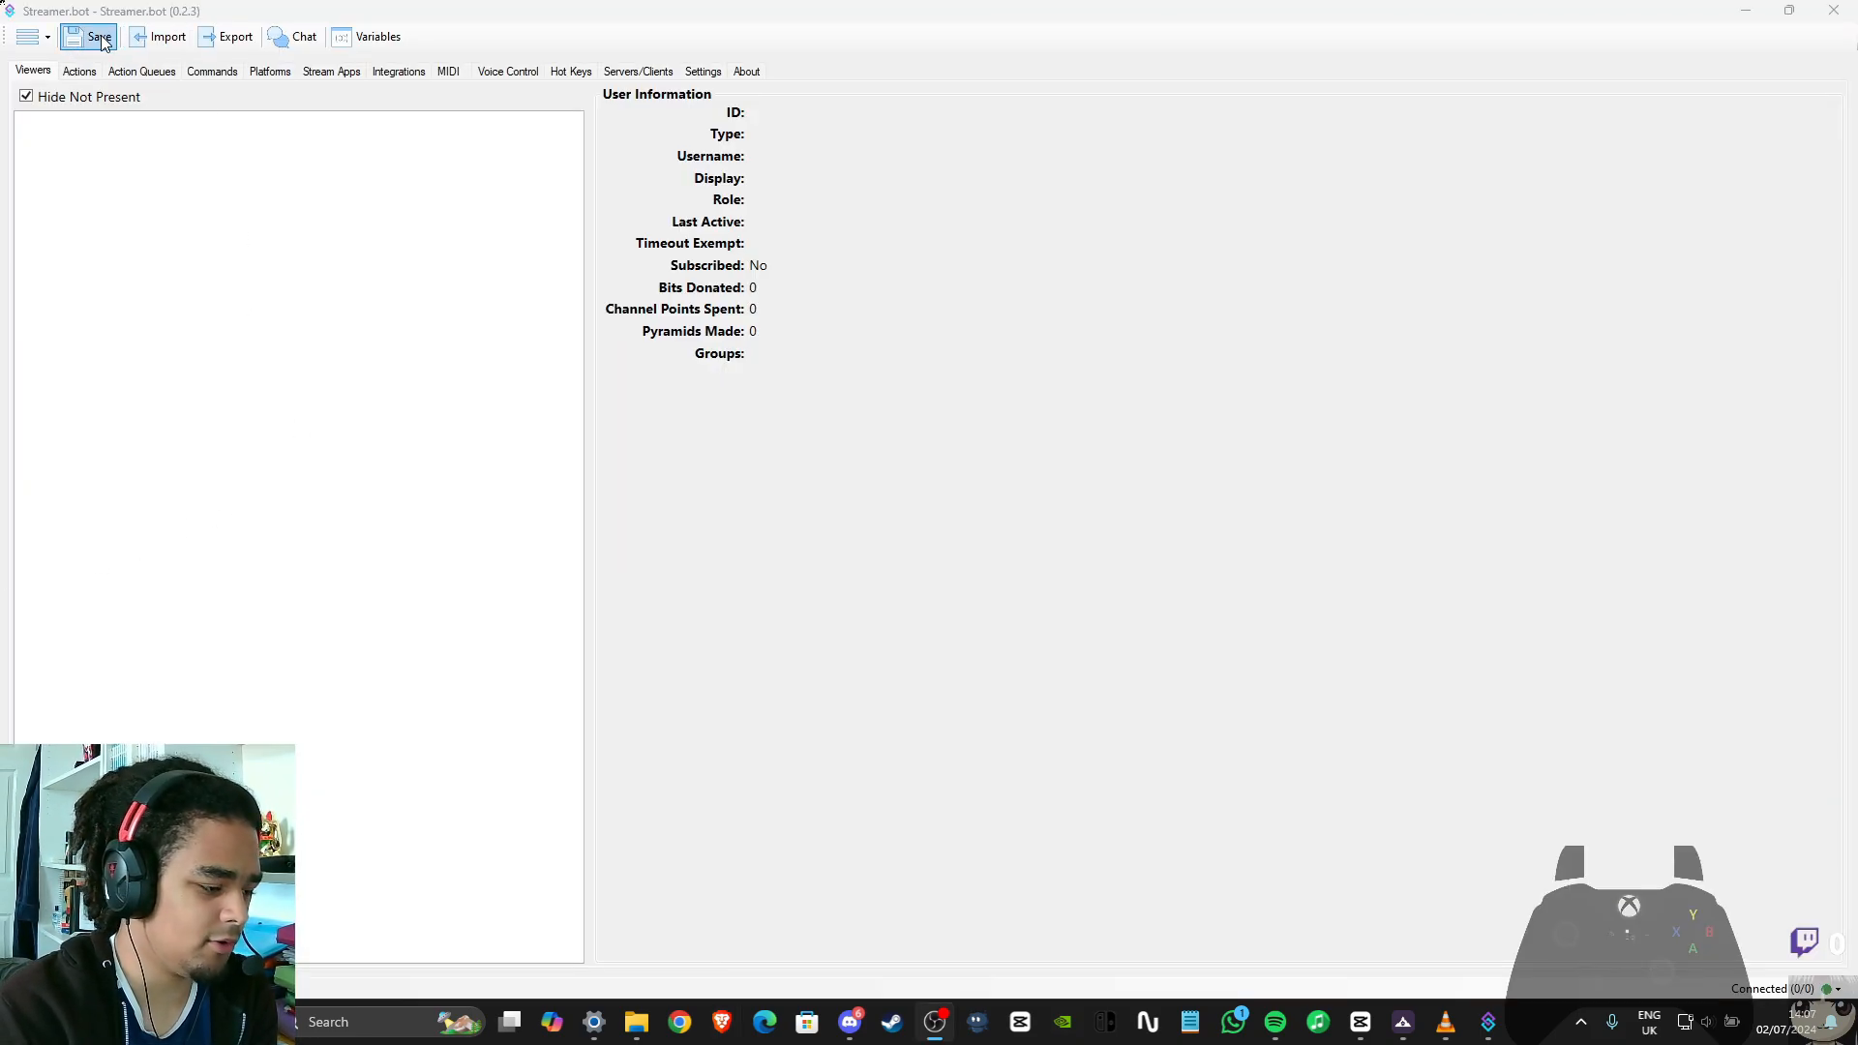
Start an action import in Streamer.bot, and open ParrotTransparentCam.sb from Downloads in Notepad to copy its entire contents
click(145, 47)
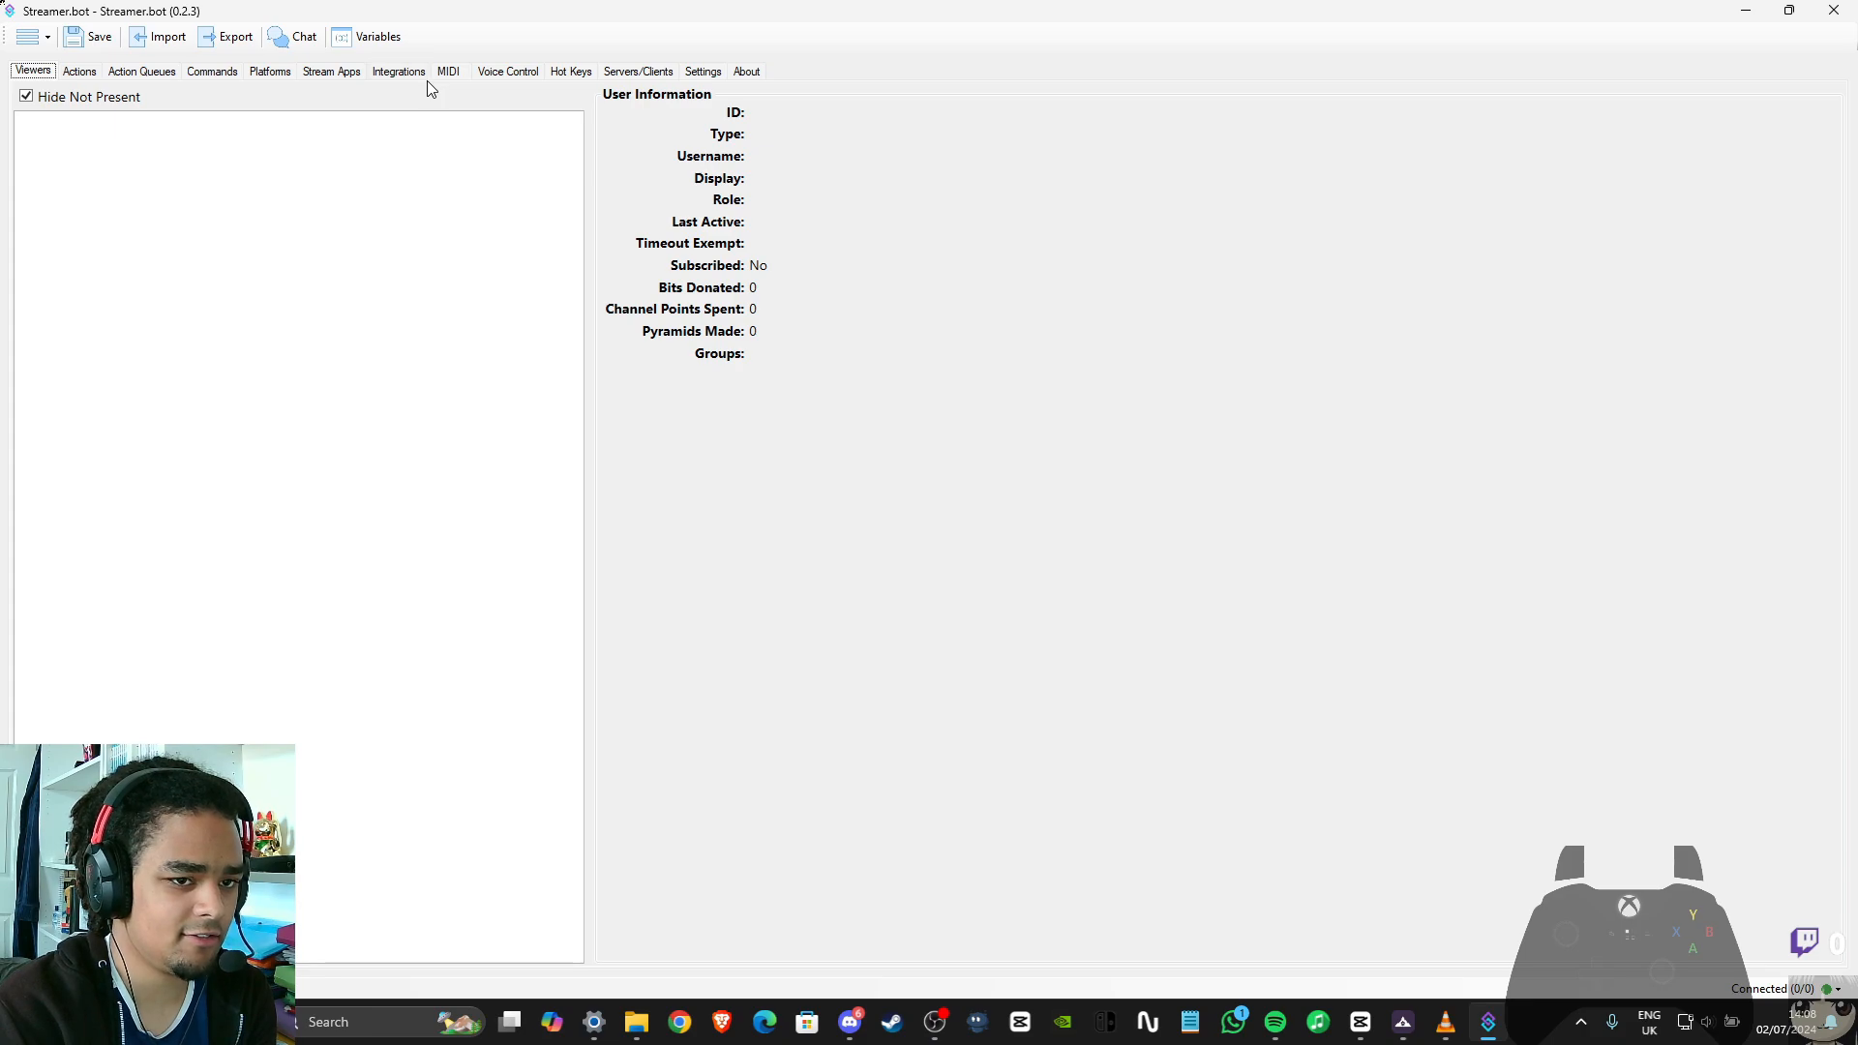
click(165, 38)
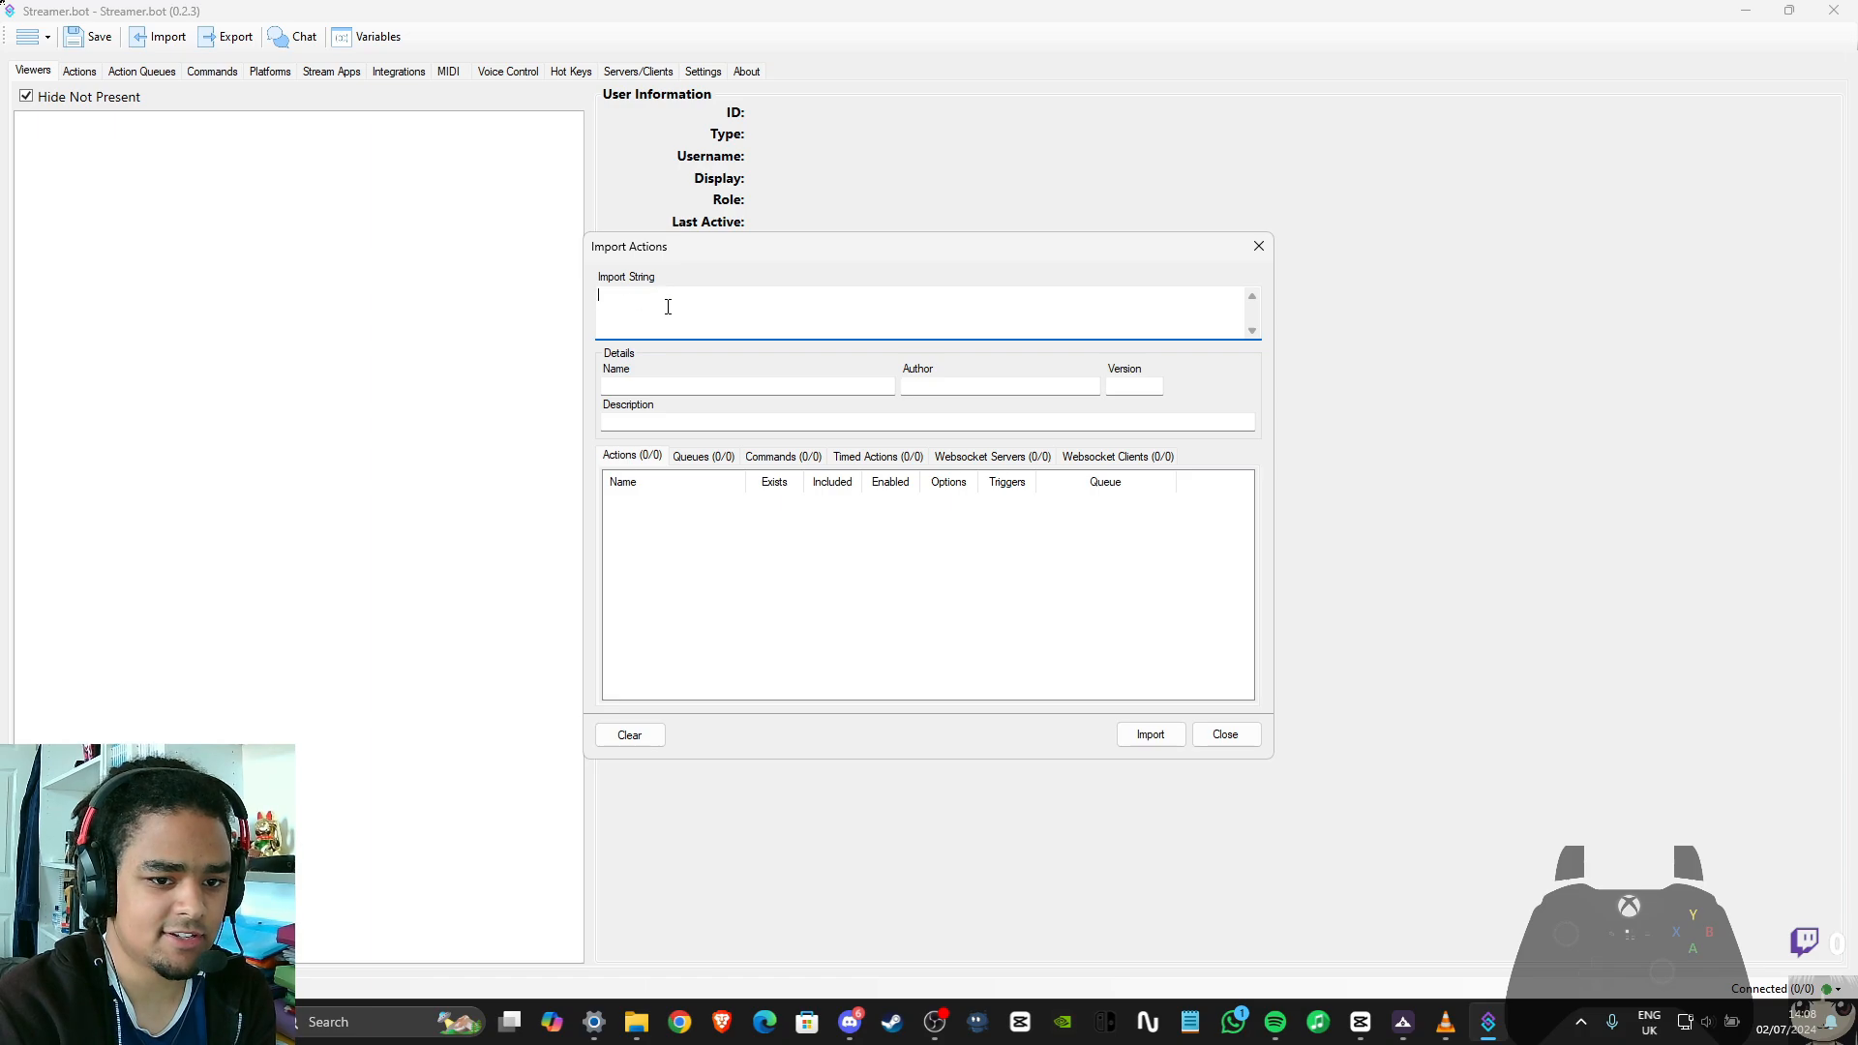
click(636, 1022)
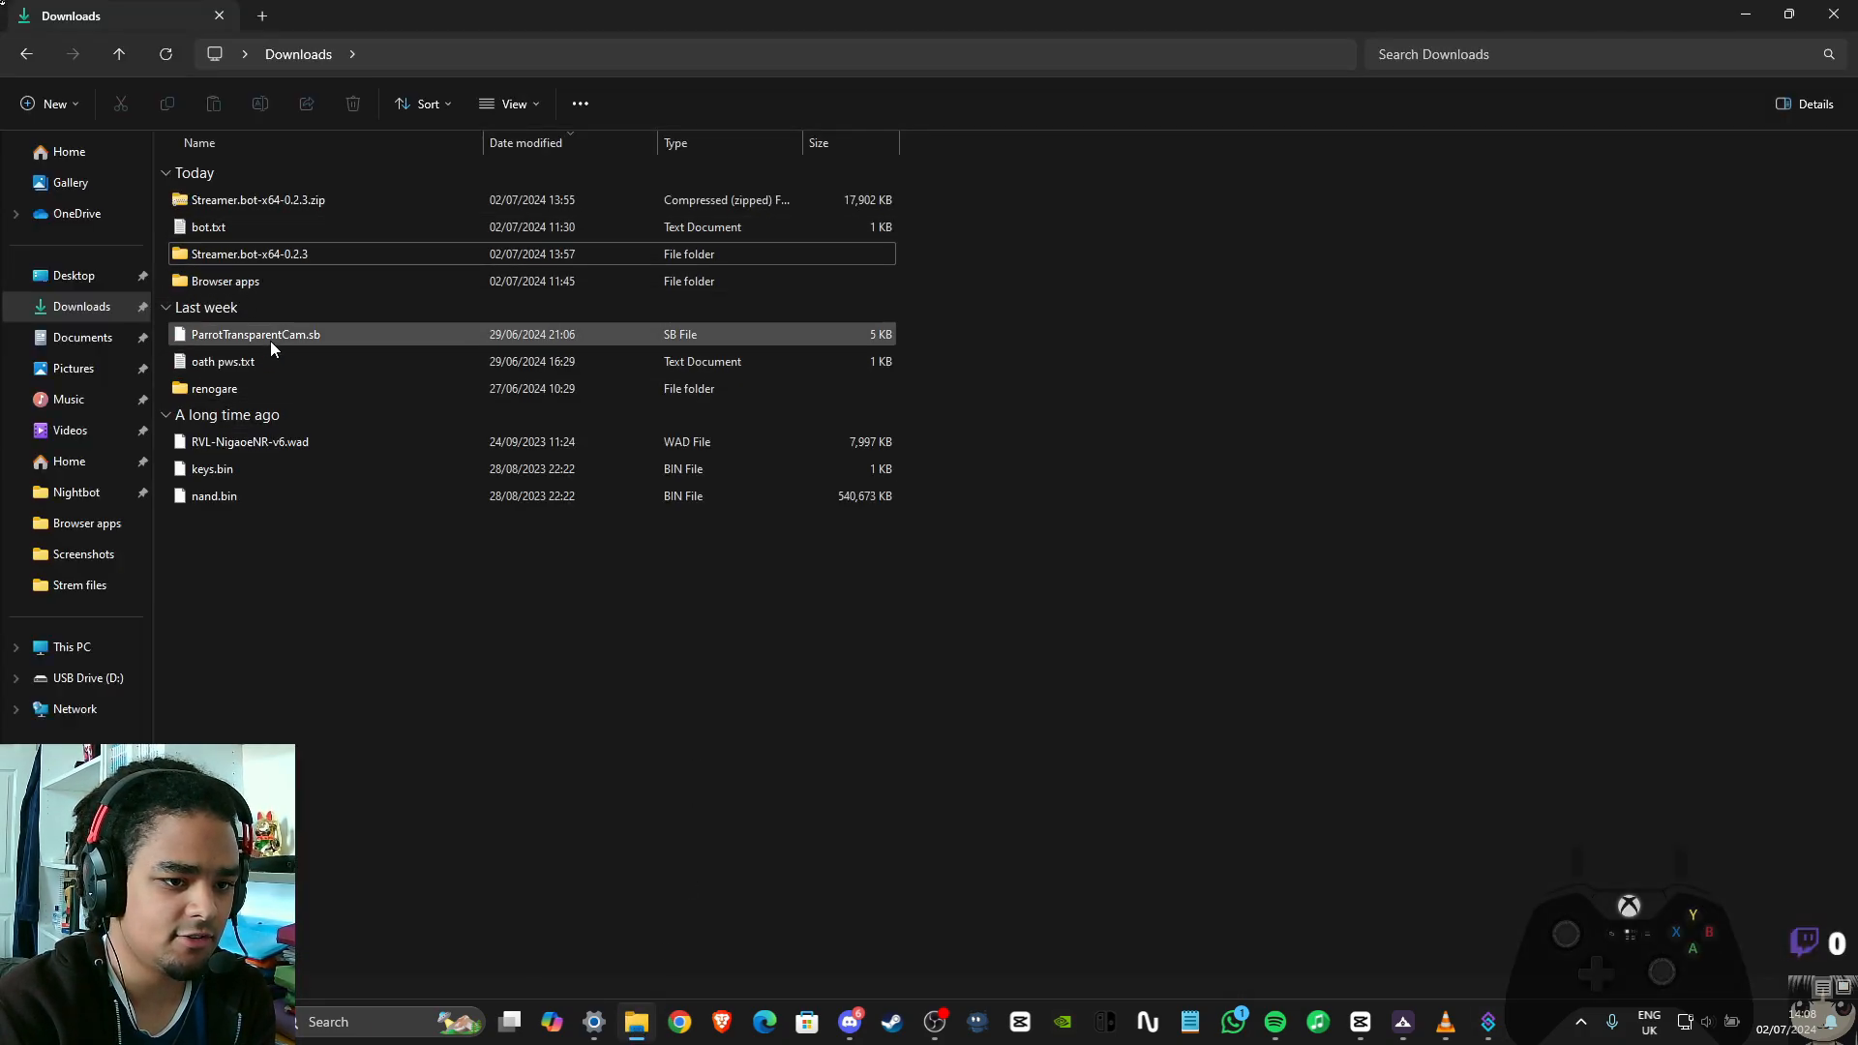
right_click(270, 334)
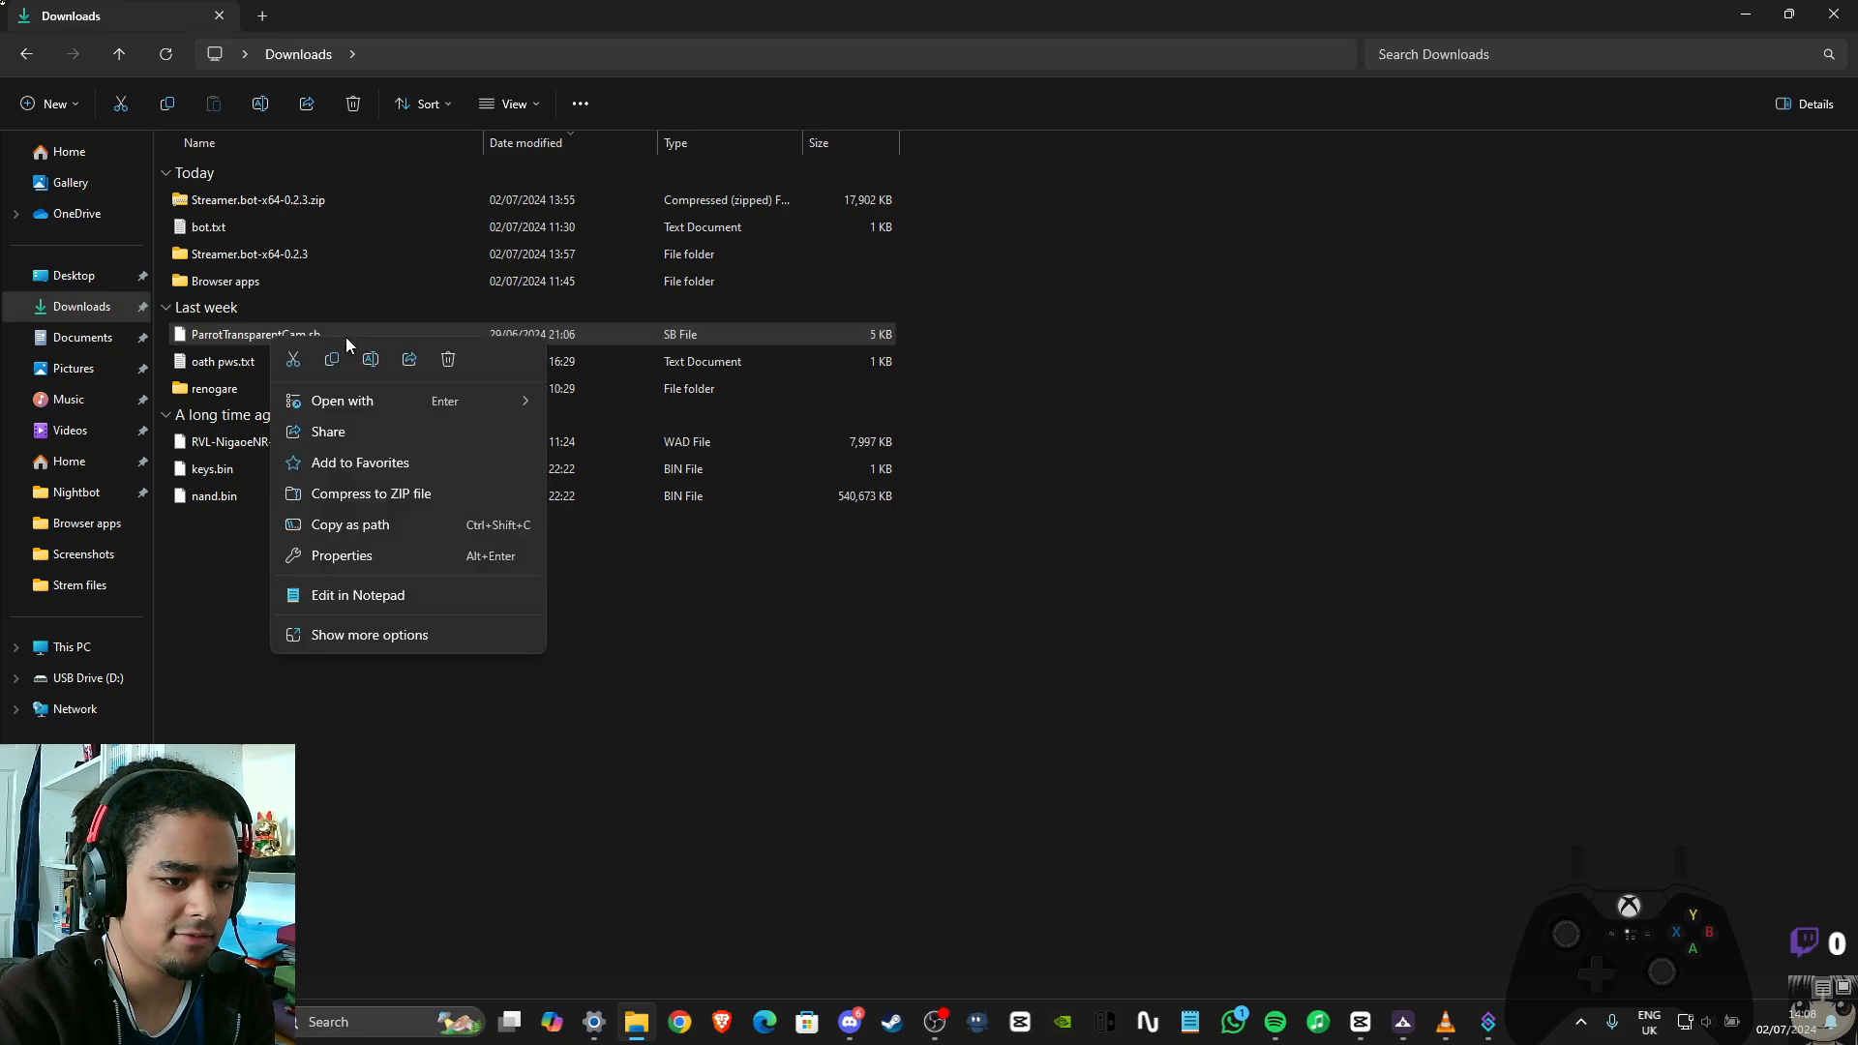
mouse_move(357, 409)
click(624, 412)
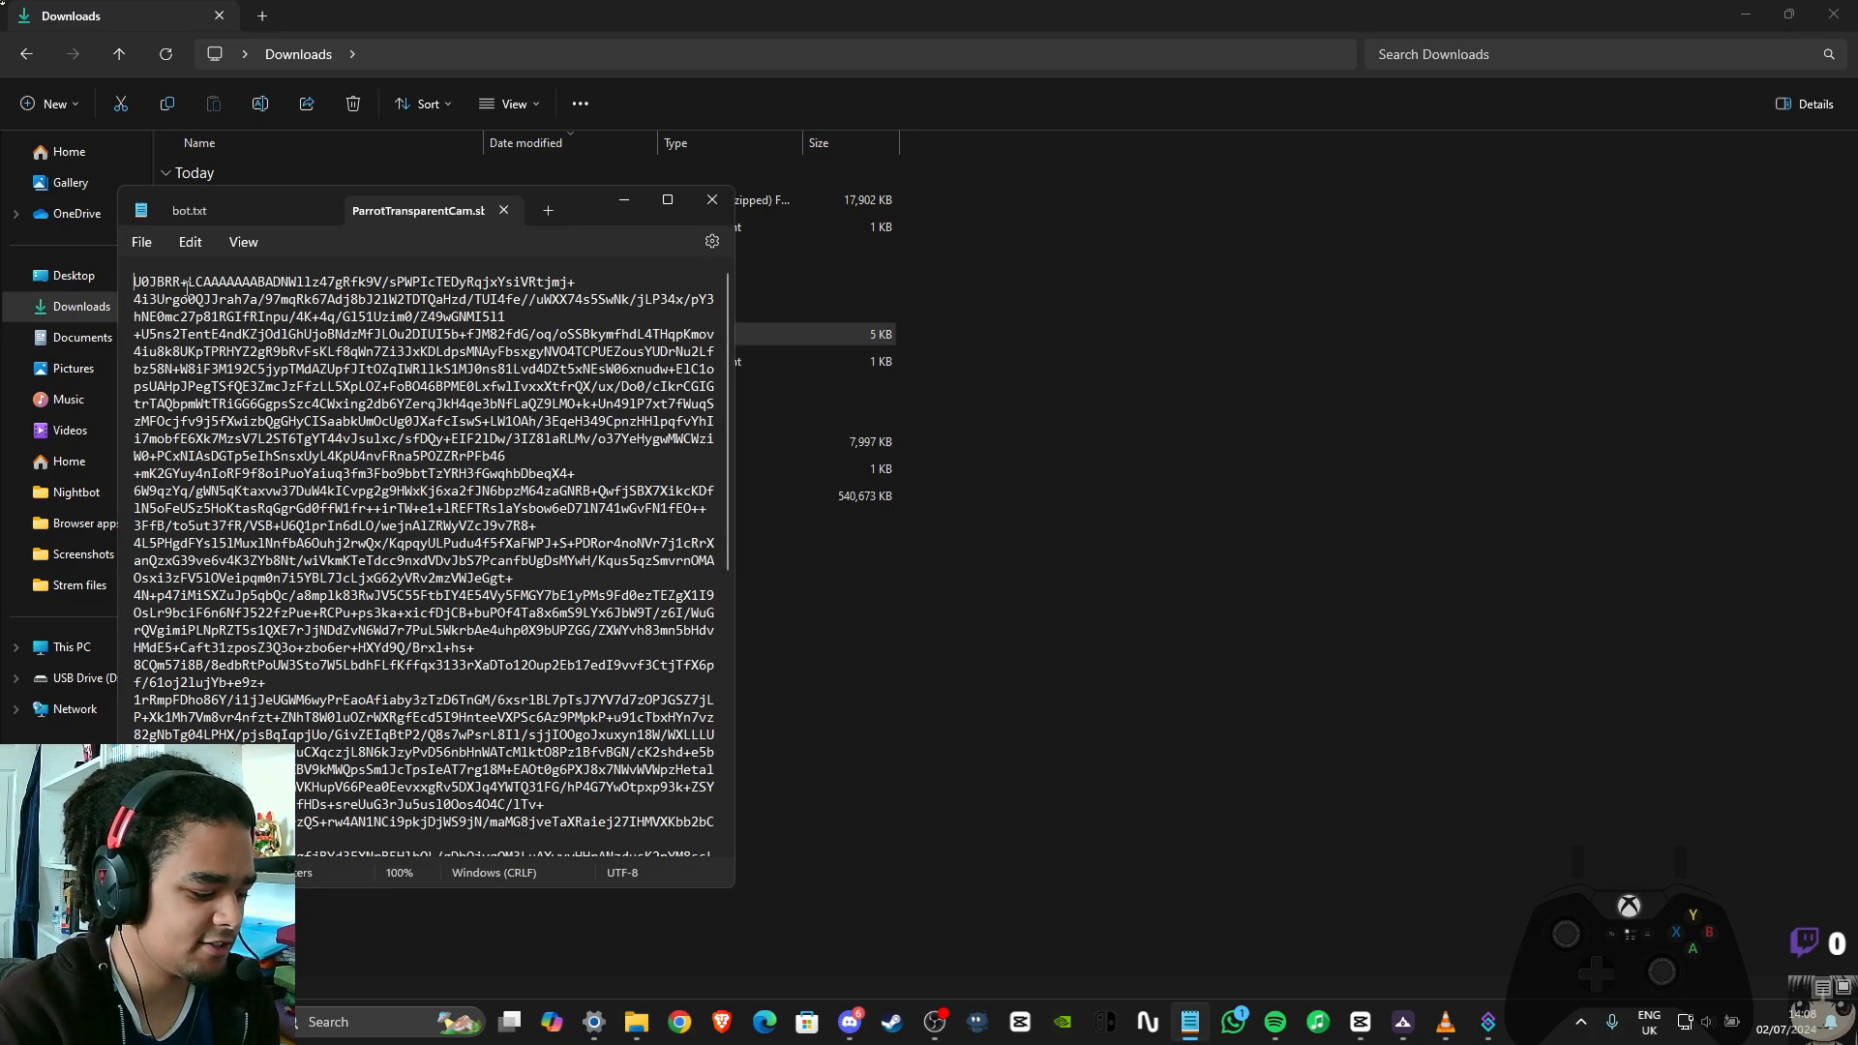
key(ctrl+a)
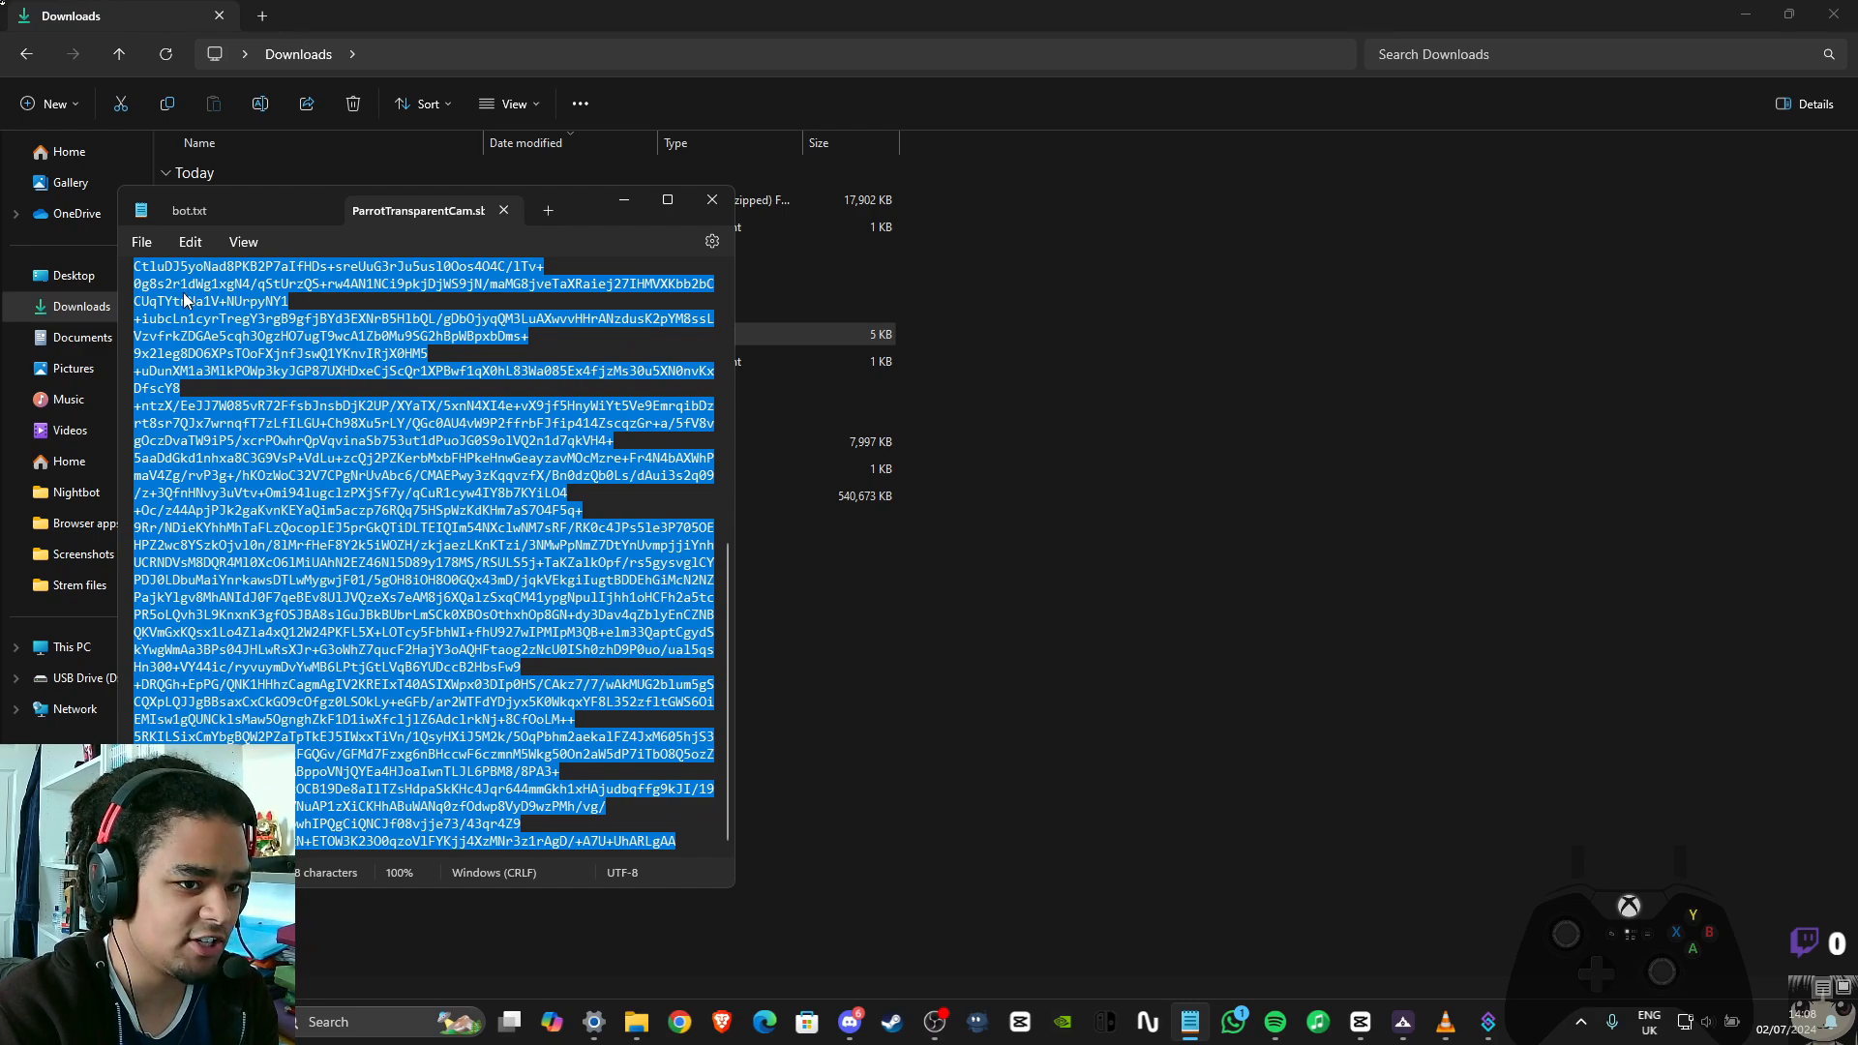
Paste the copied text as Streamer.bot's import string, import the ParrotTransparentCam actions and check them in the actions list
click(1498, 1026)
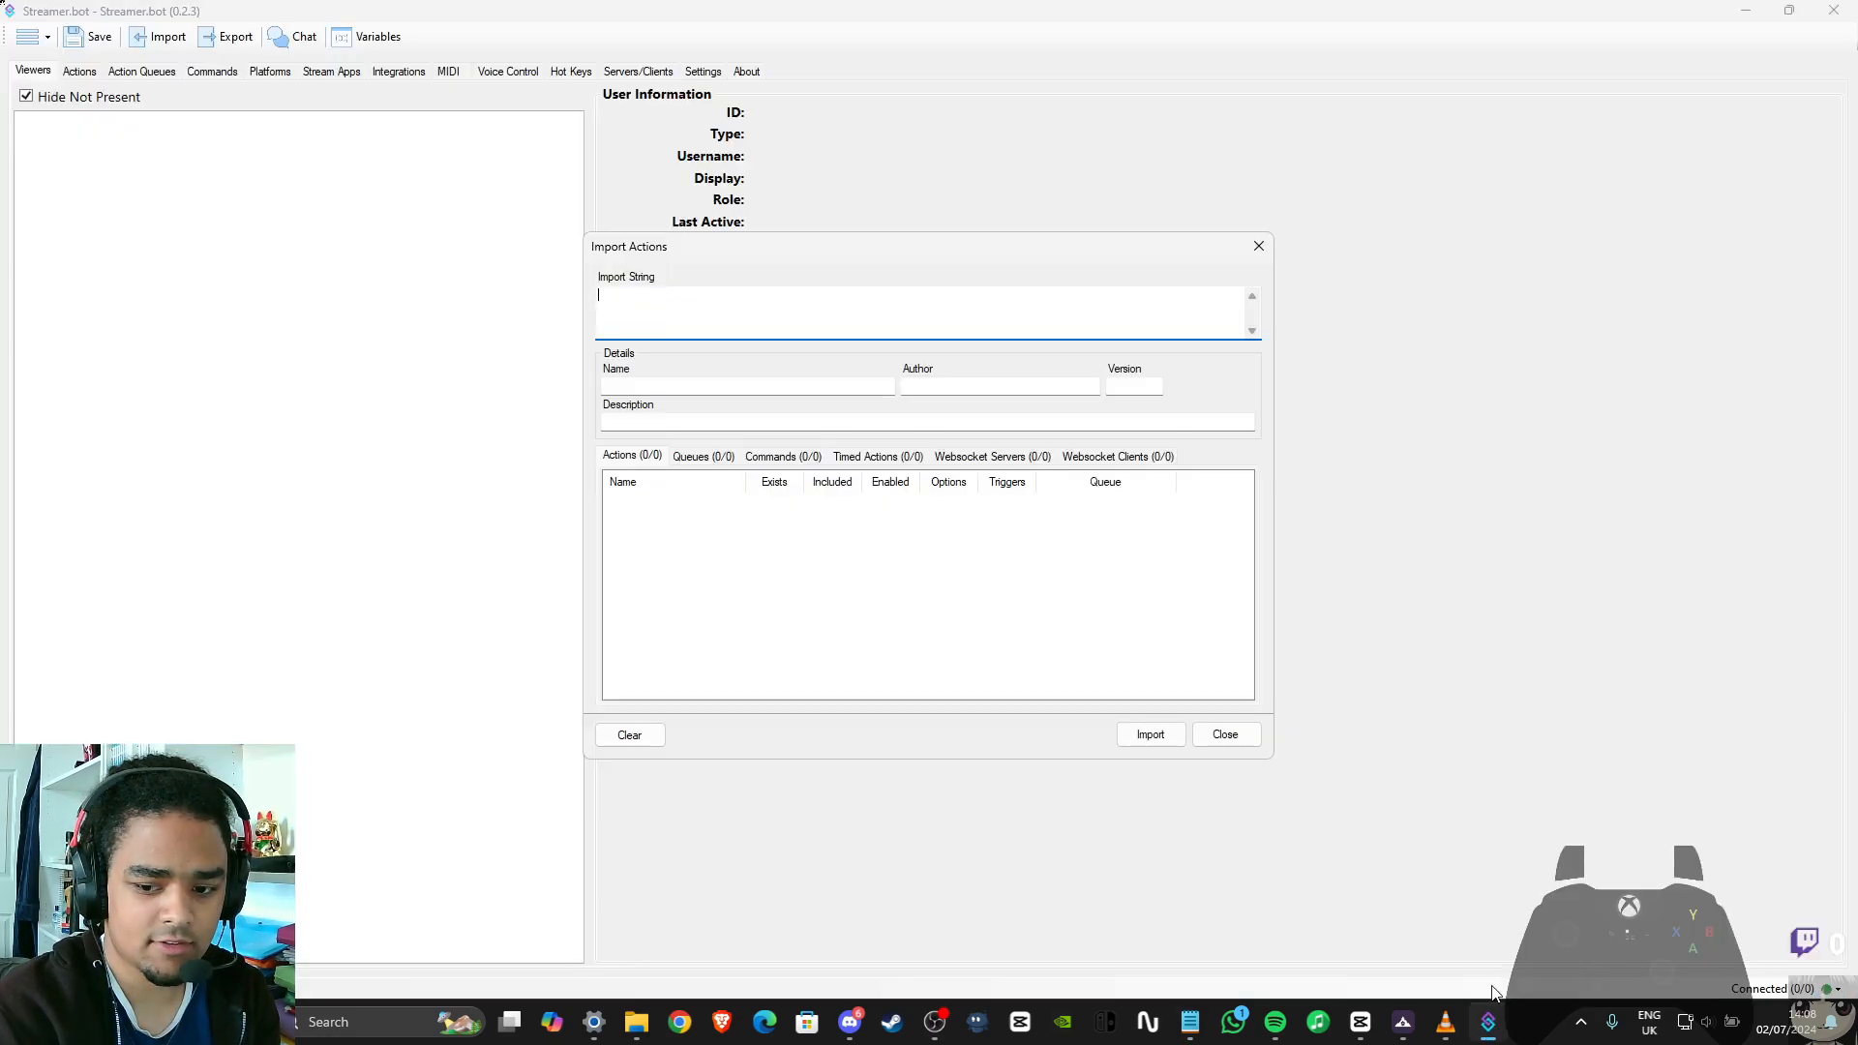
key(ctrl+v)
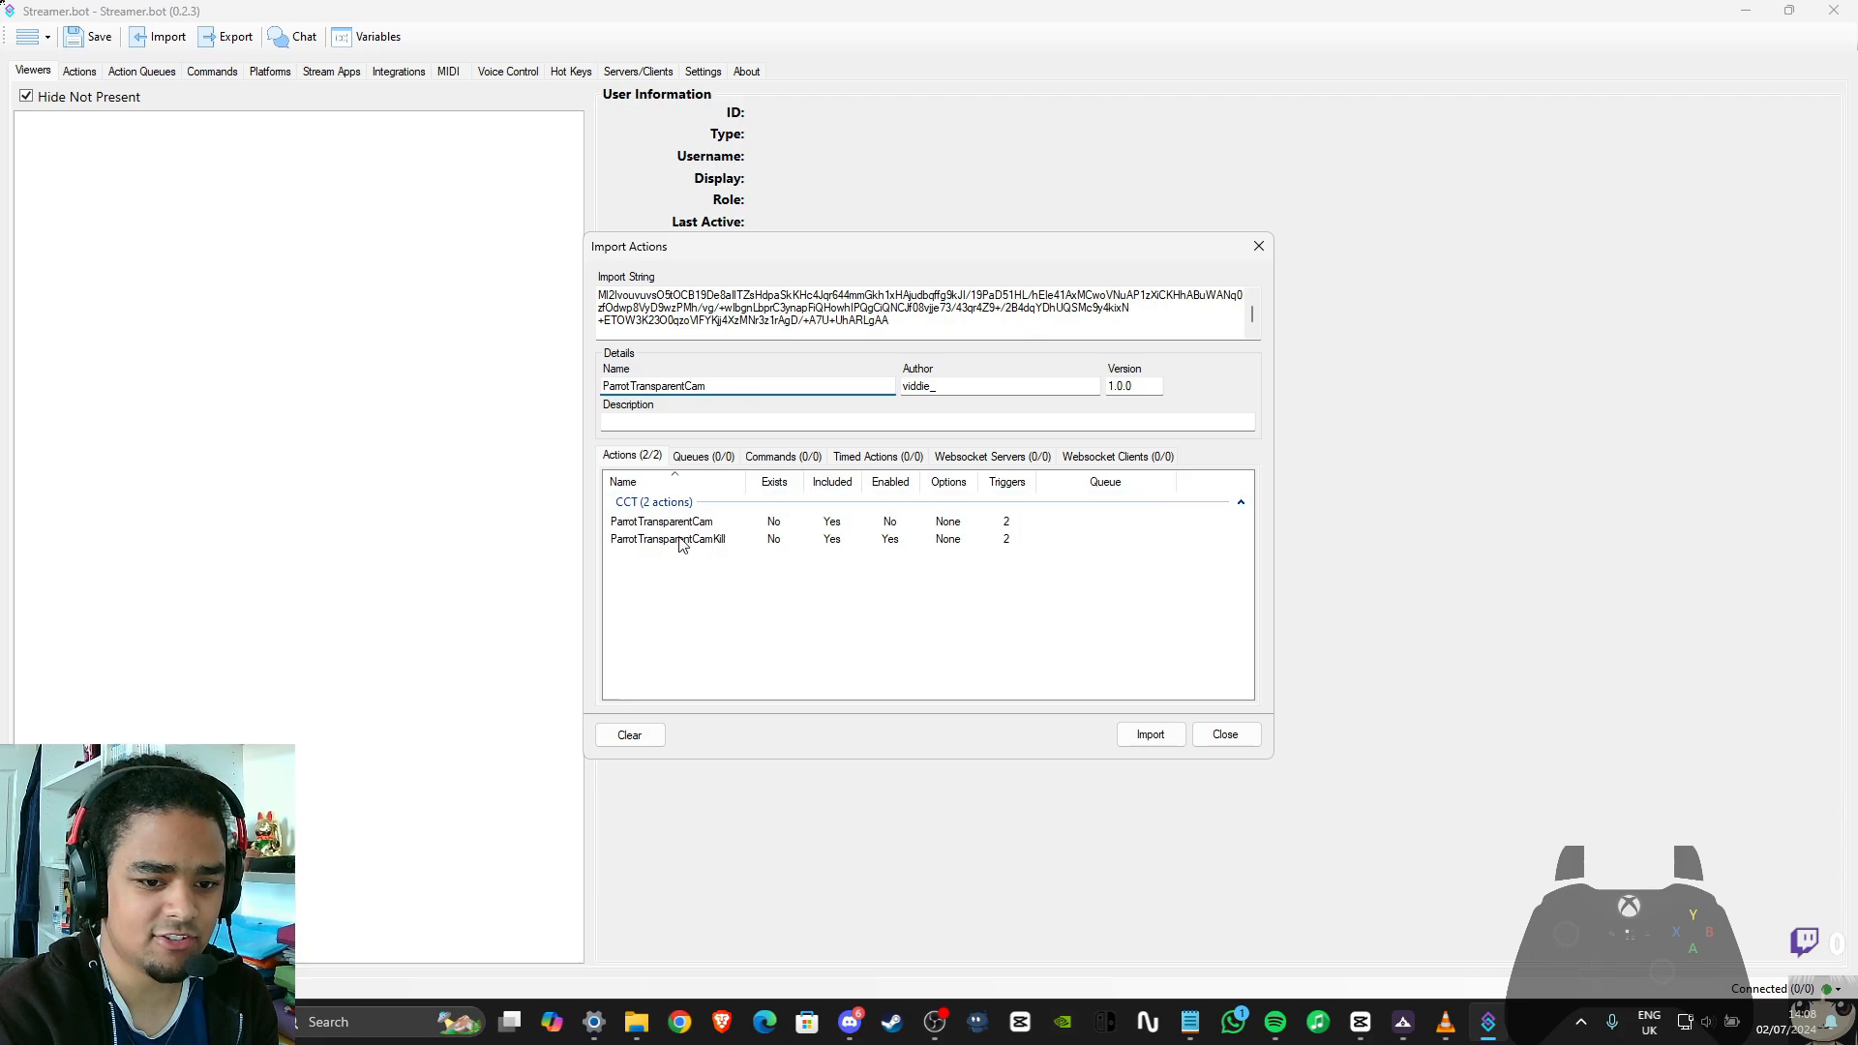
click(1148, 736)
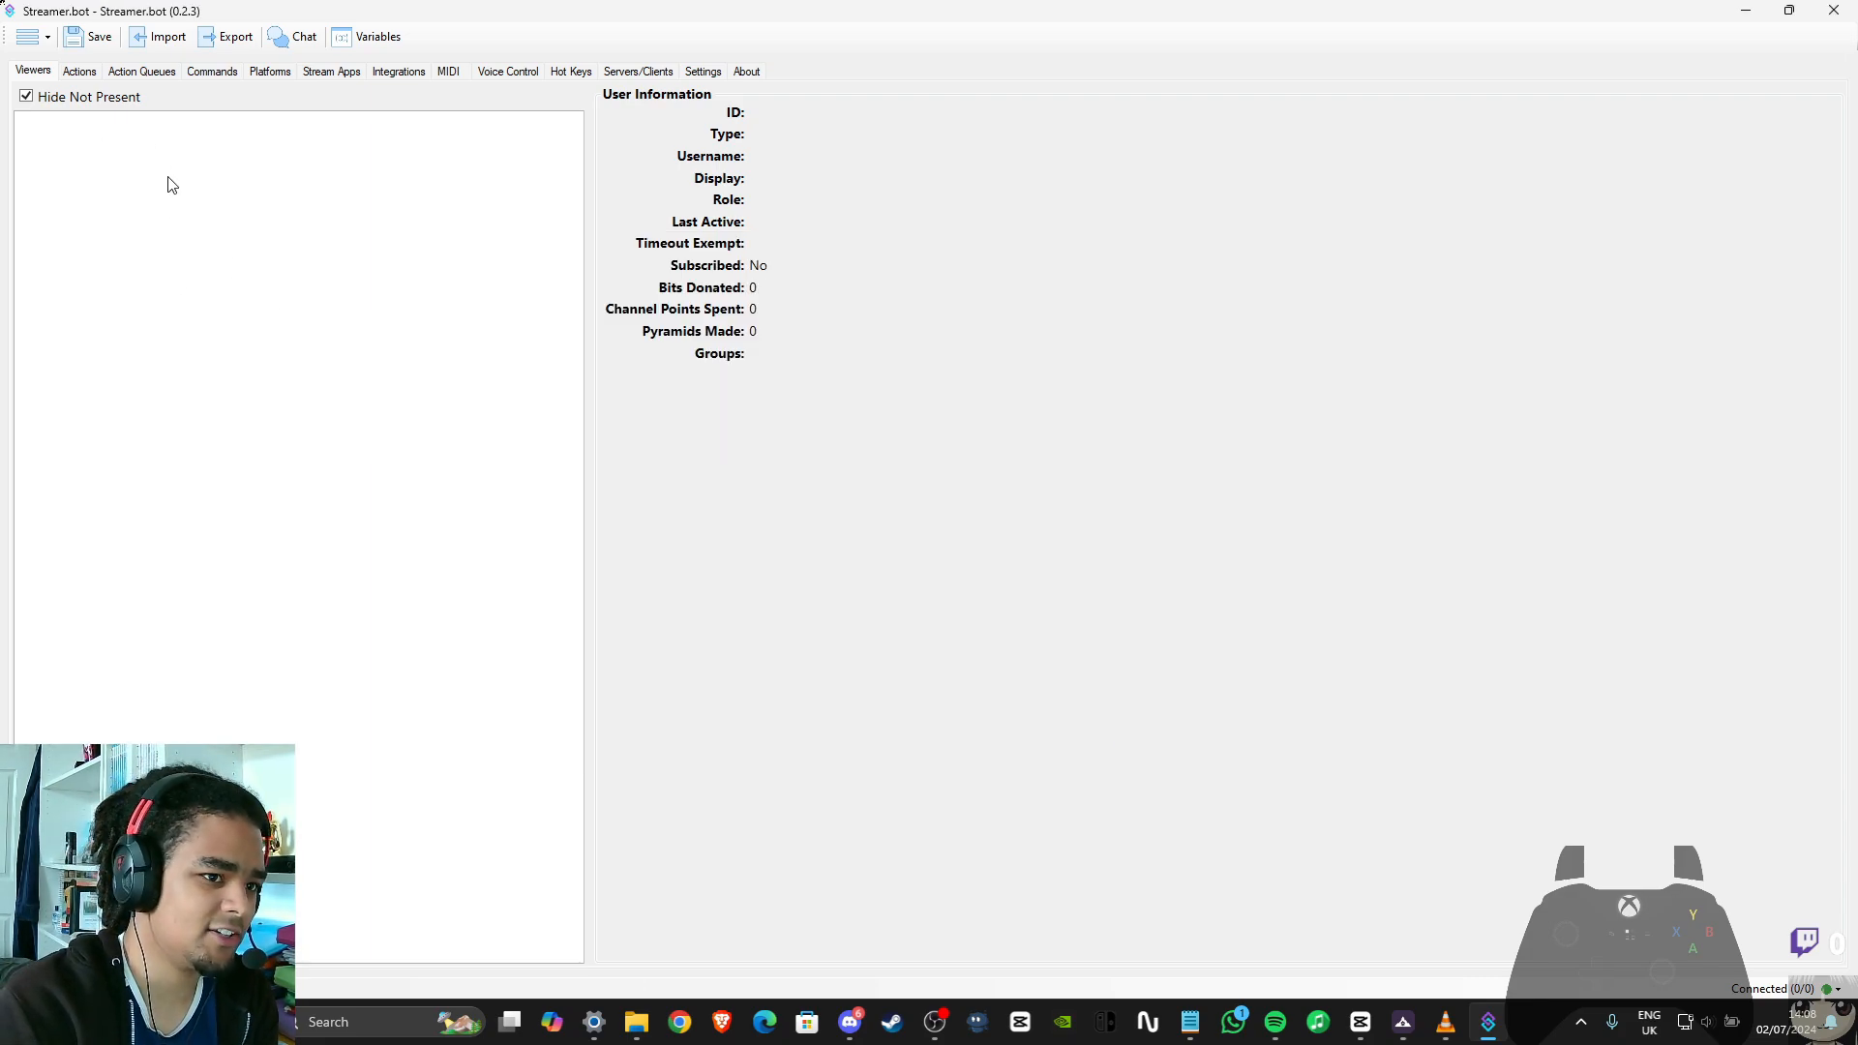
click(79, 72)
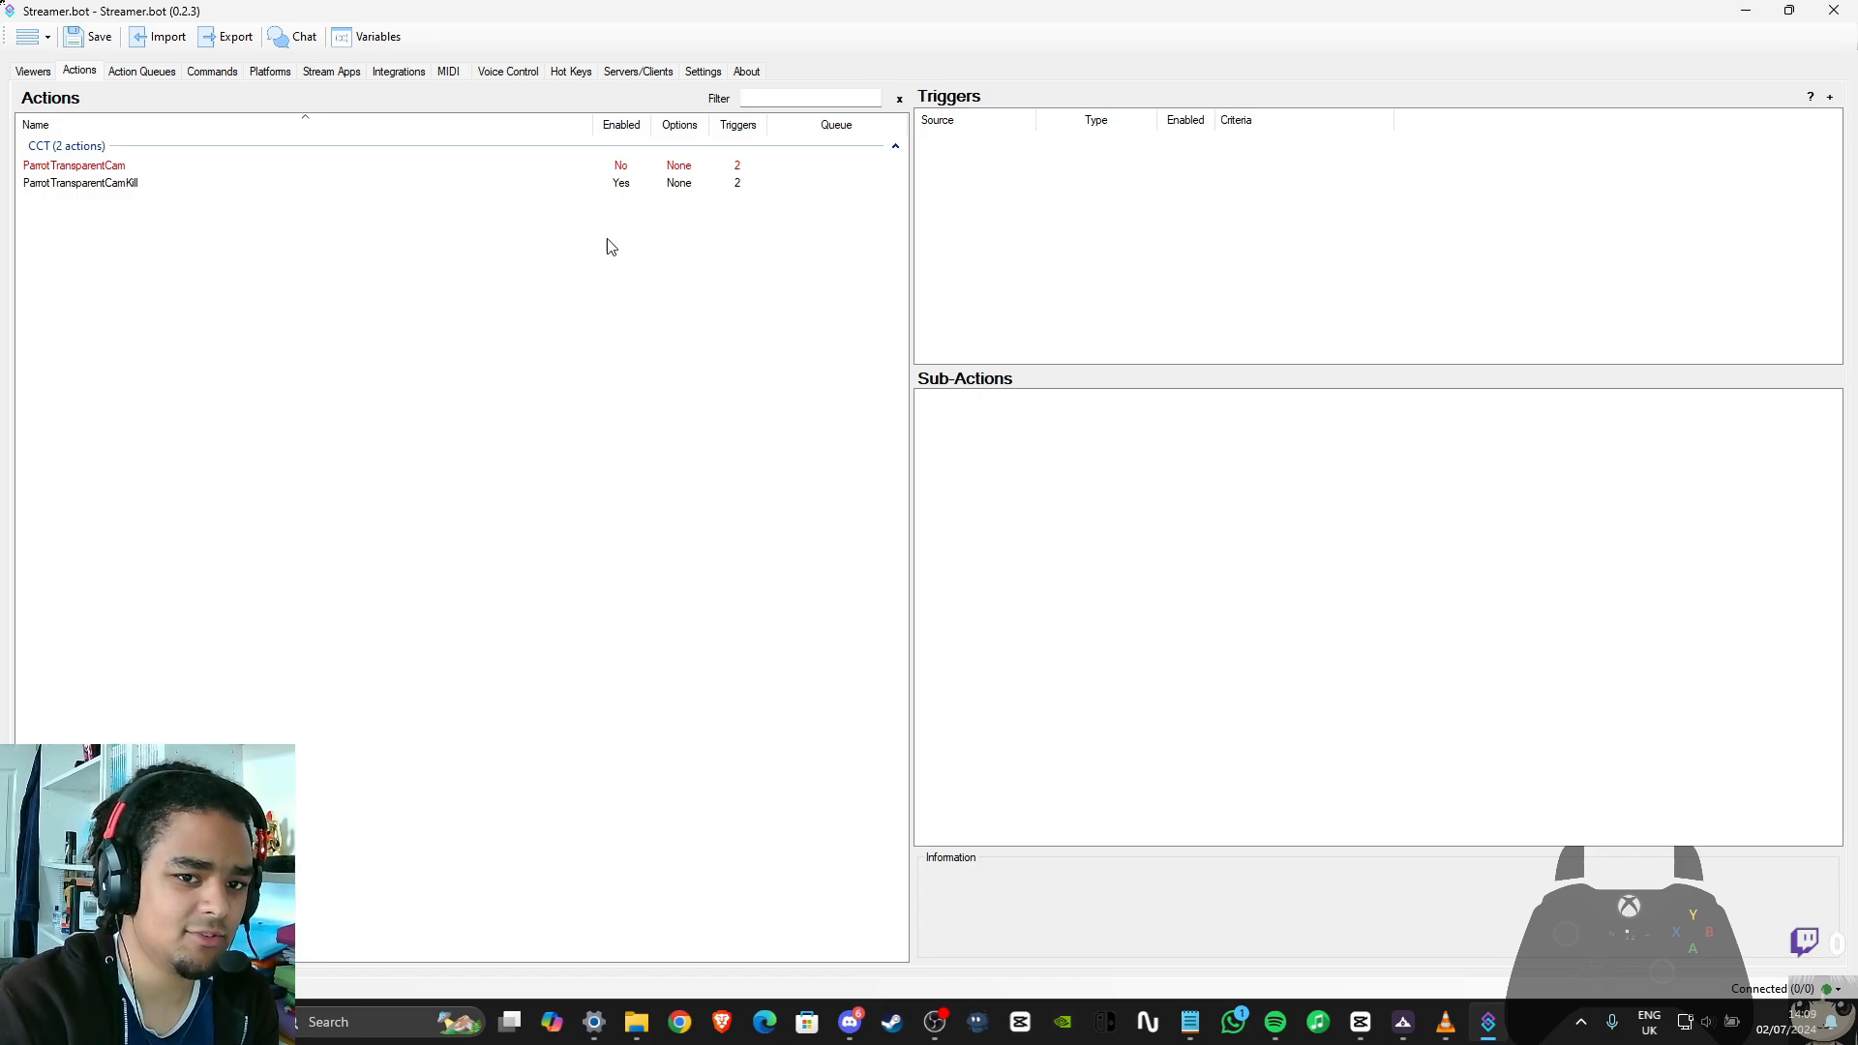
click(232, 170)
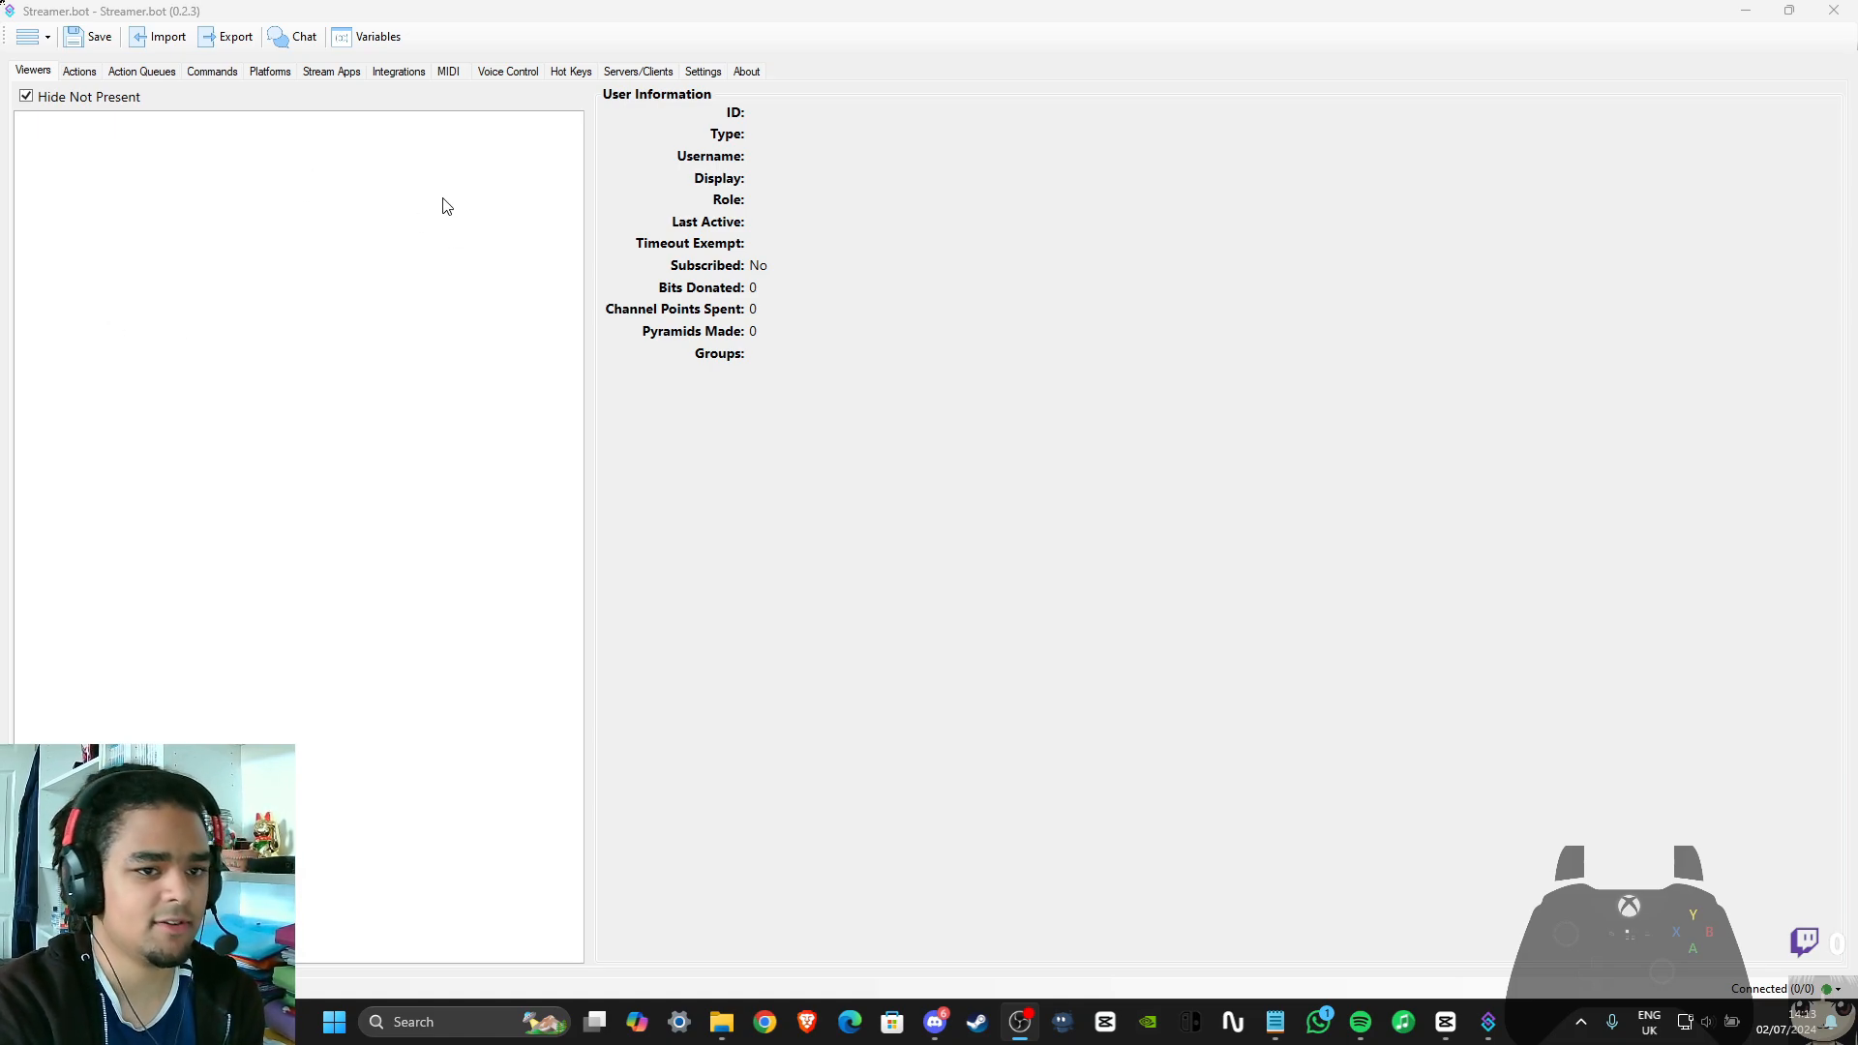
Start adding a new OBS connection in Streamer.bot's stream app settings
click(334, 73)
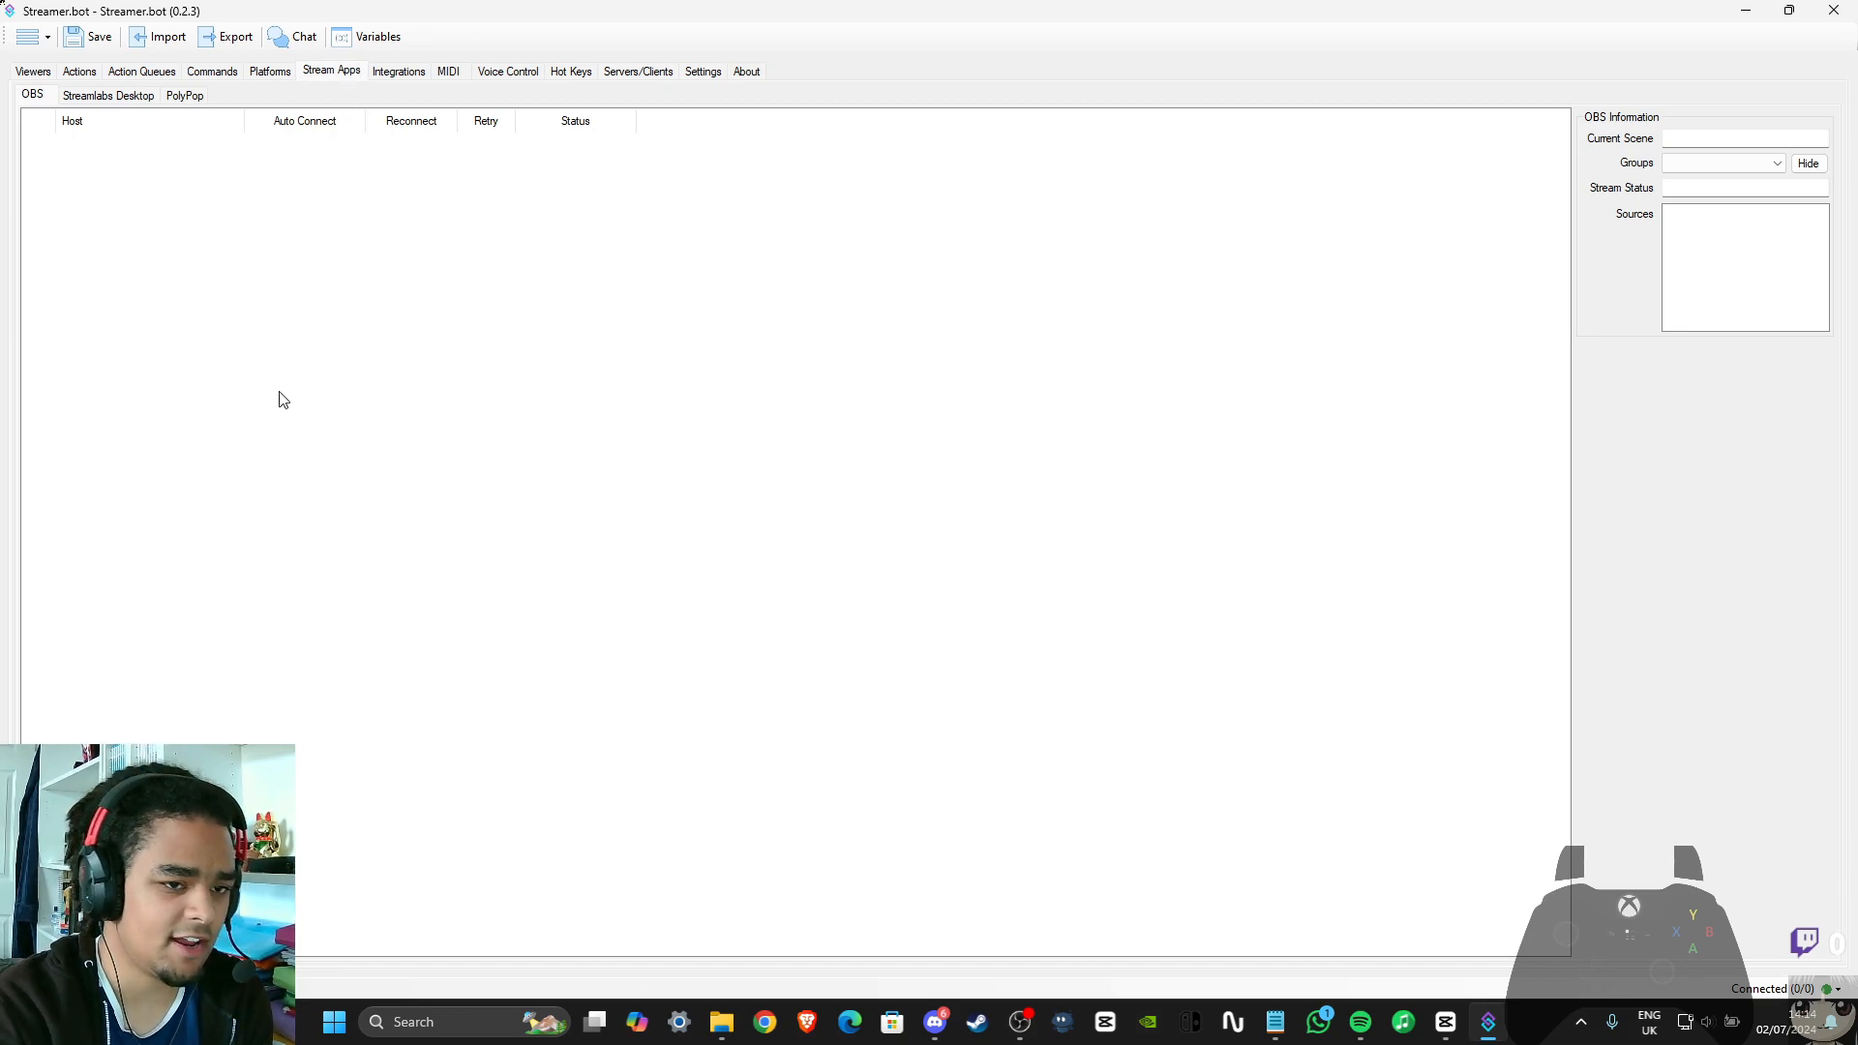
right_click(288, 250)
click(329, 259)
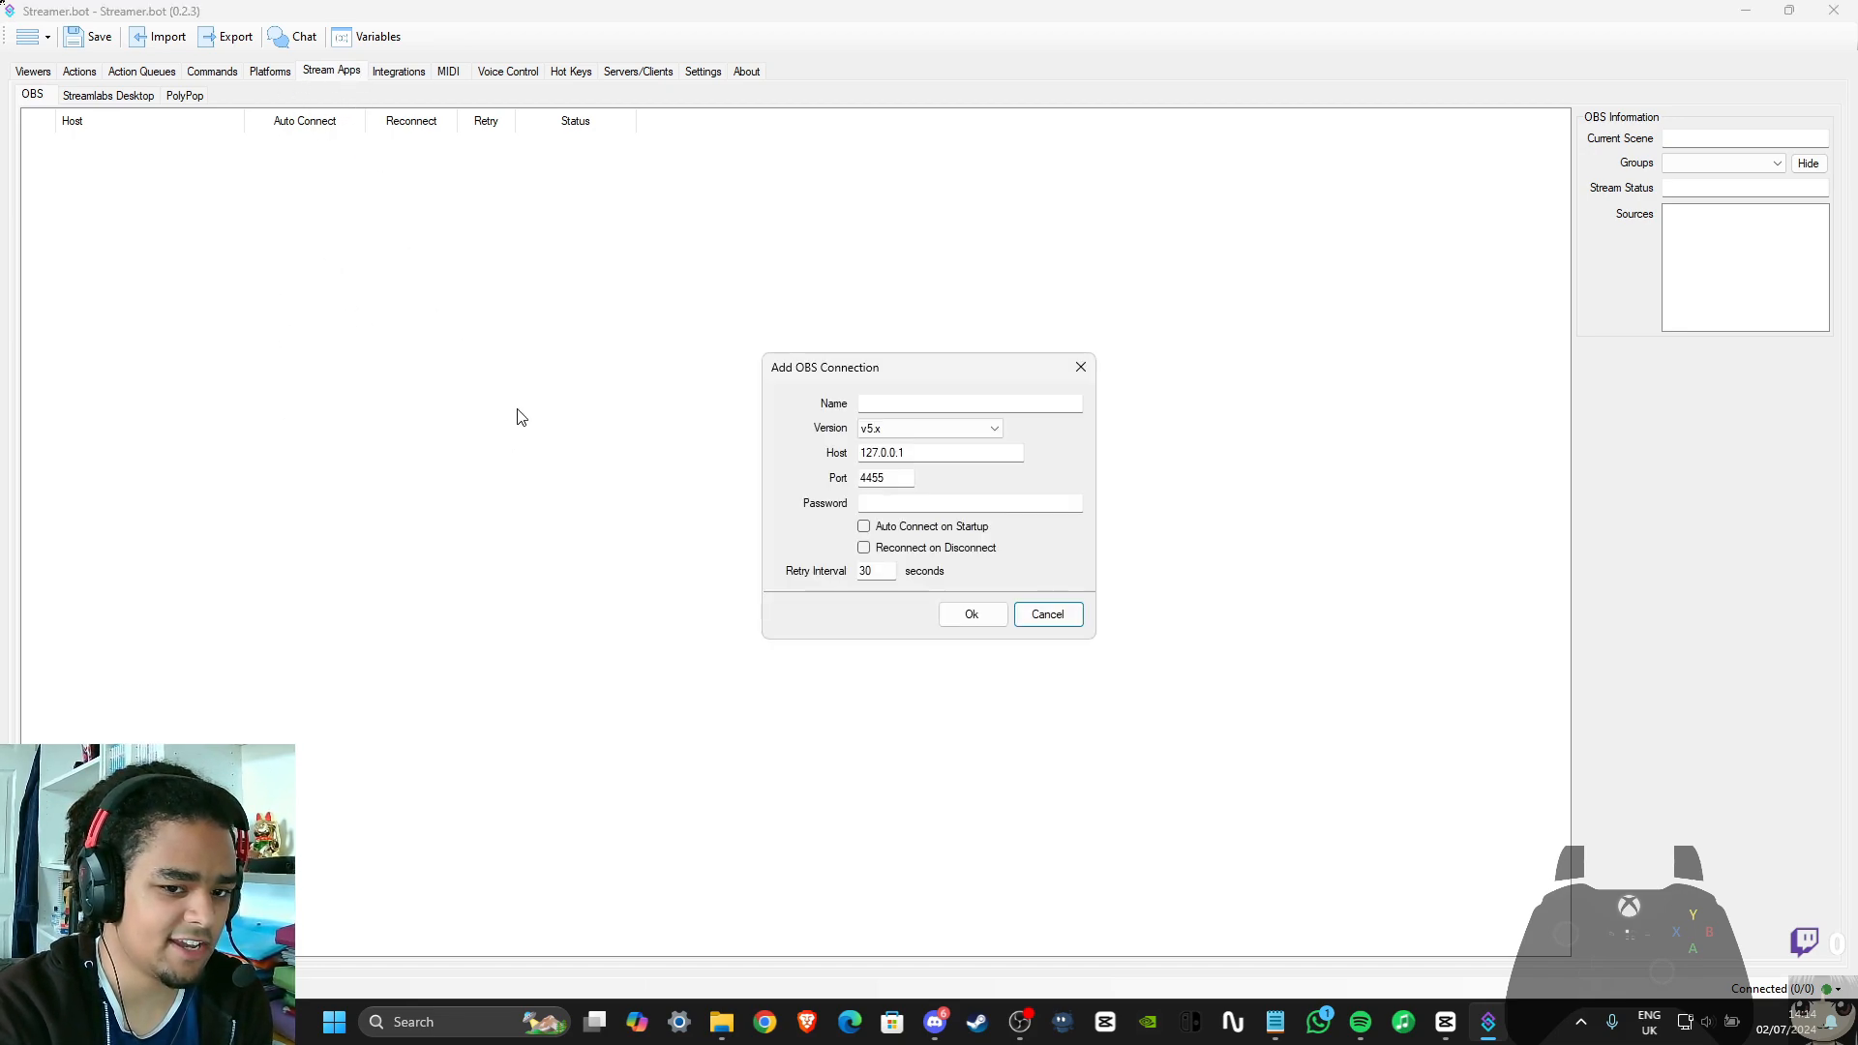
click(906, 405)
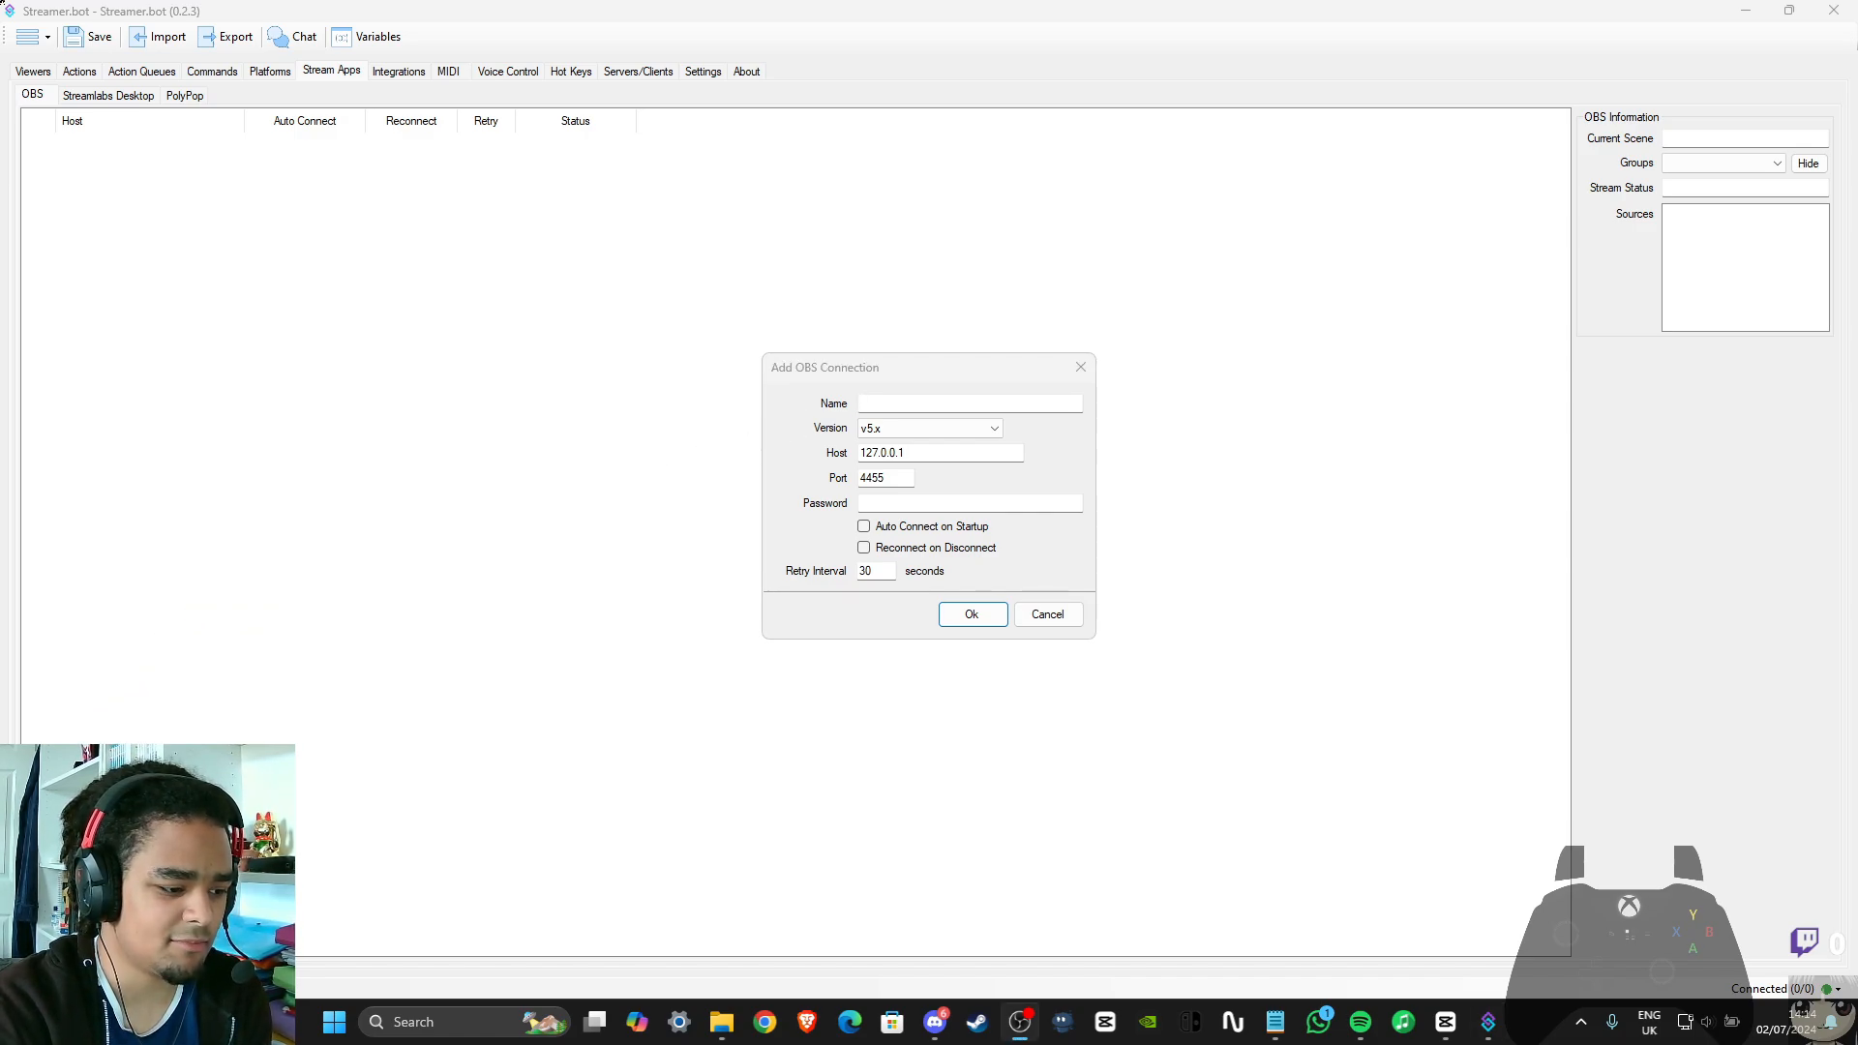
Look up the scene that holds the webcam in OBS and name the new Streamer.bot connection Main
drag(0, 121, 818, 139)
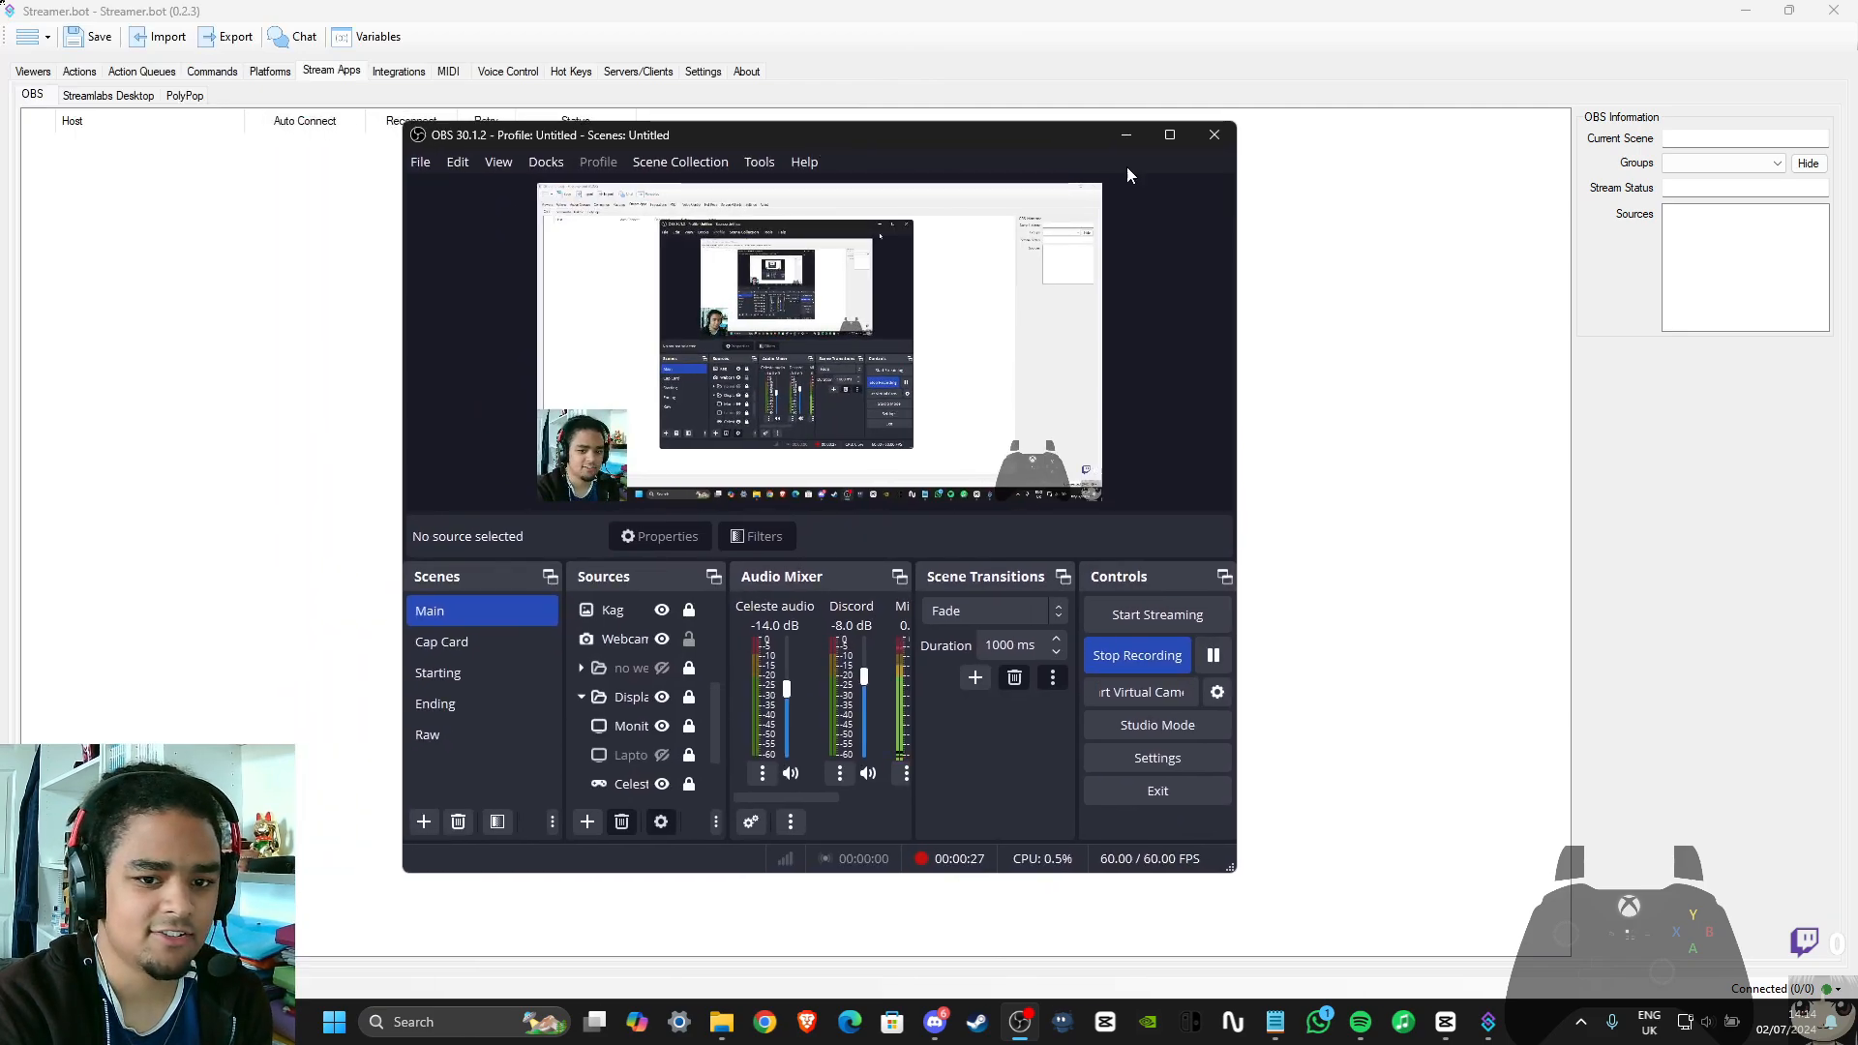
click(1169, 136)
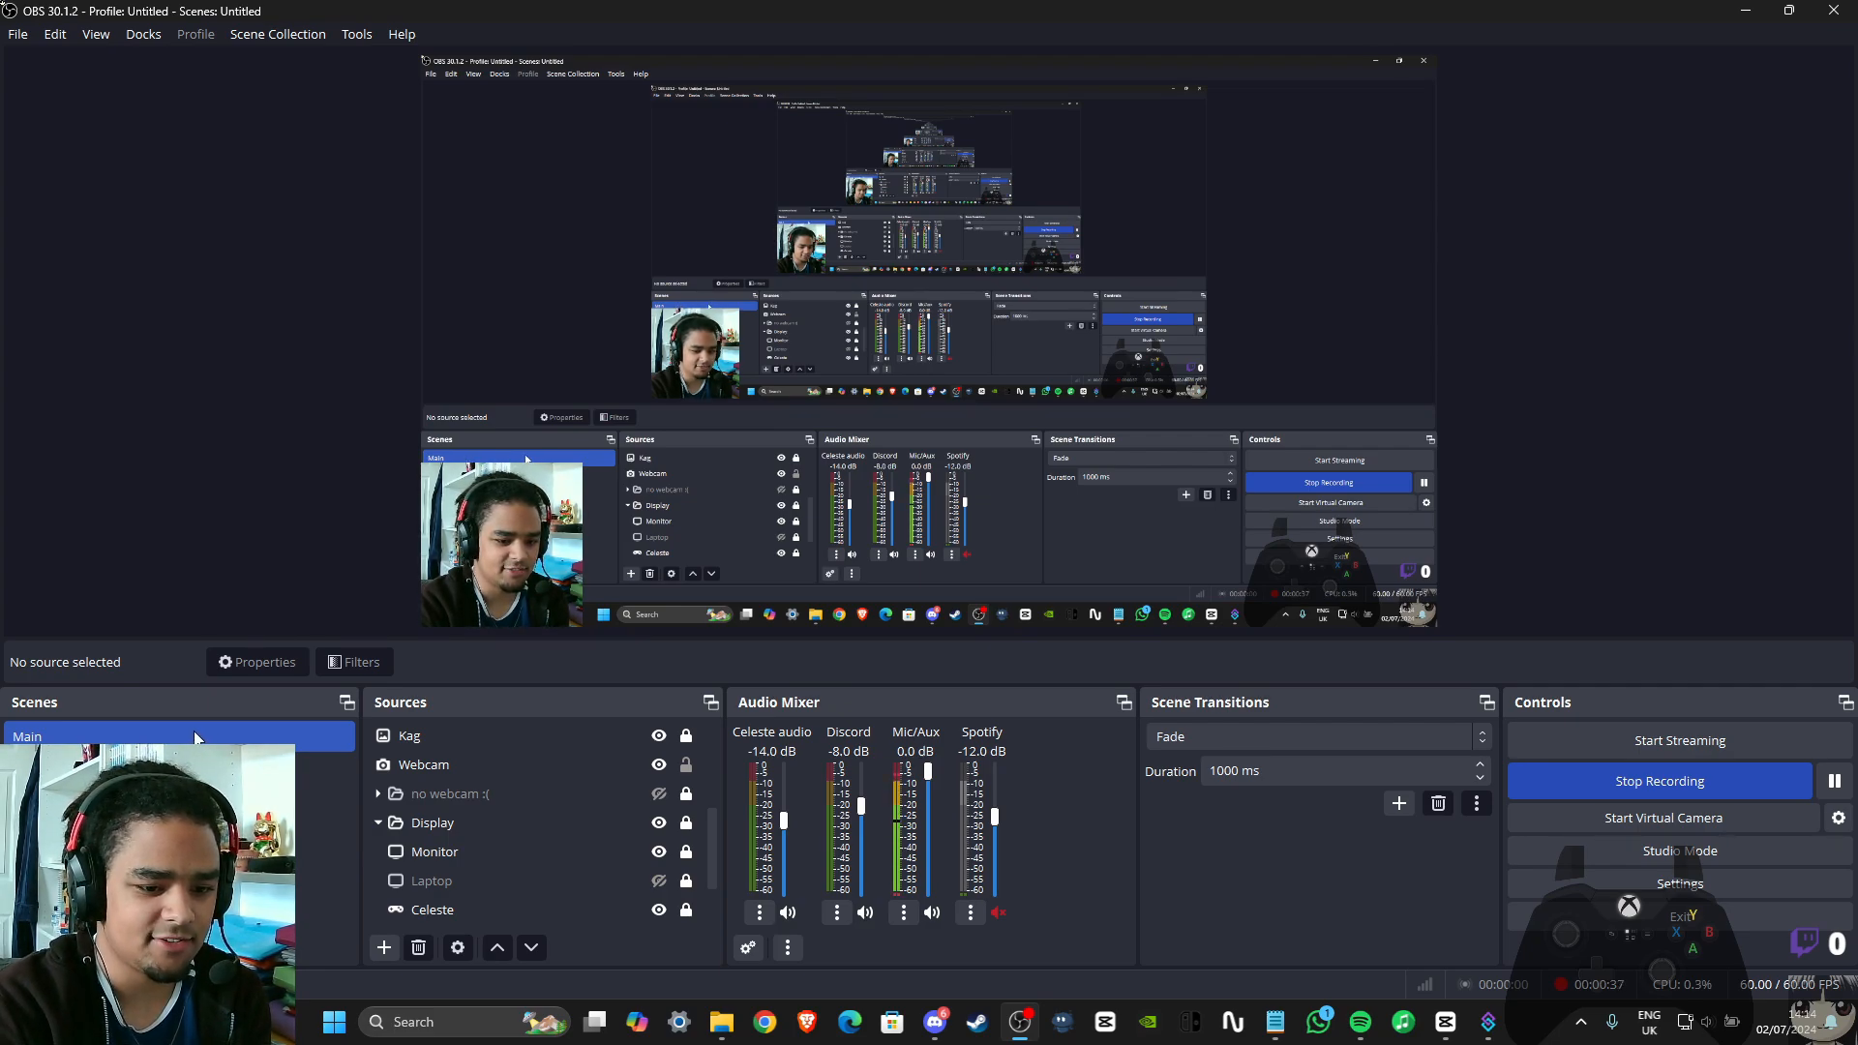
drag(717, 828, 710, 862)
click(440, 824)
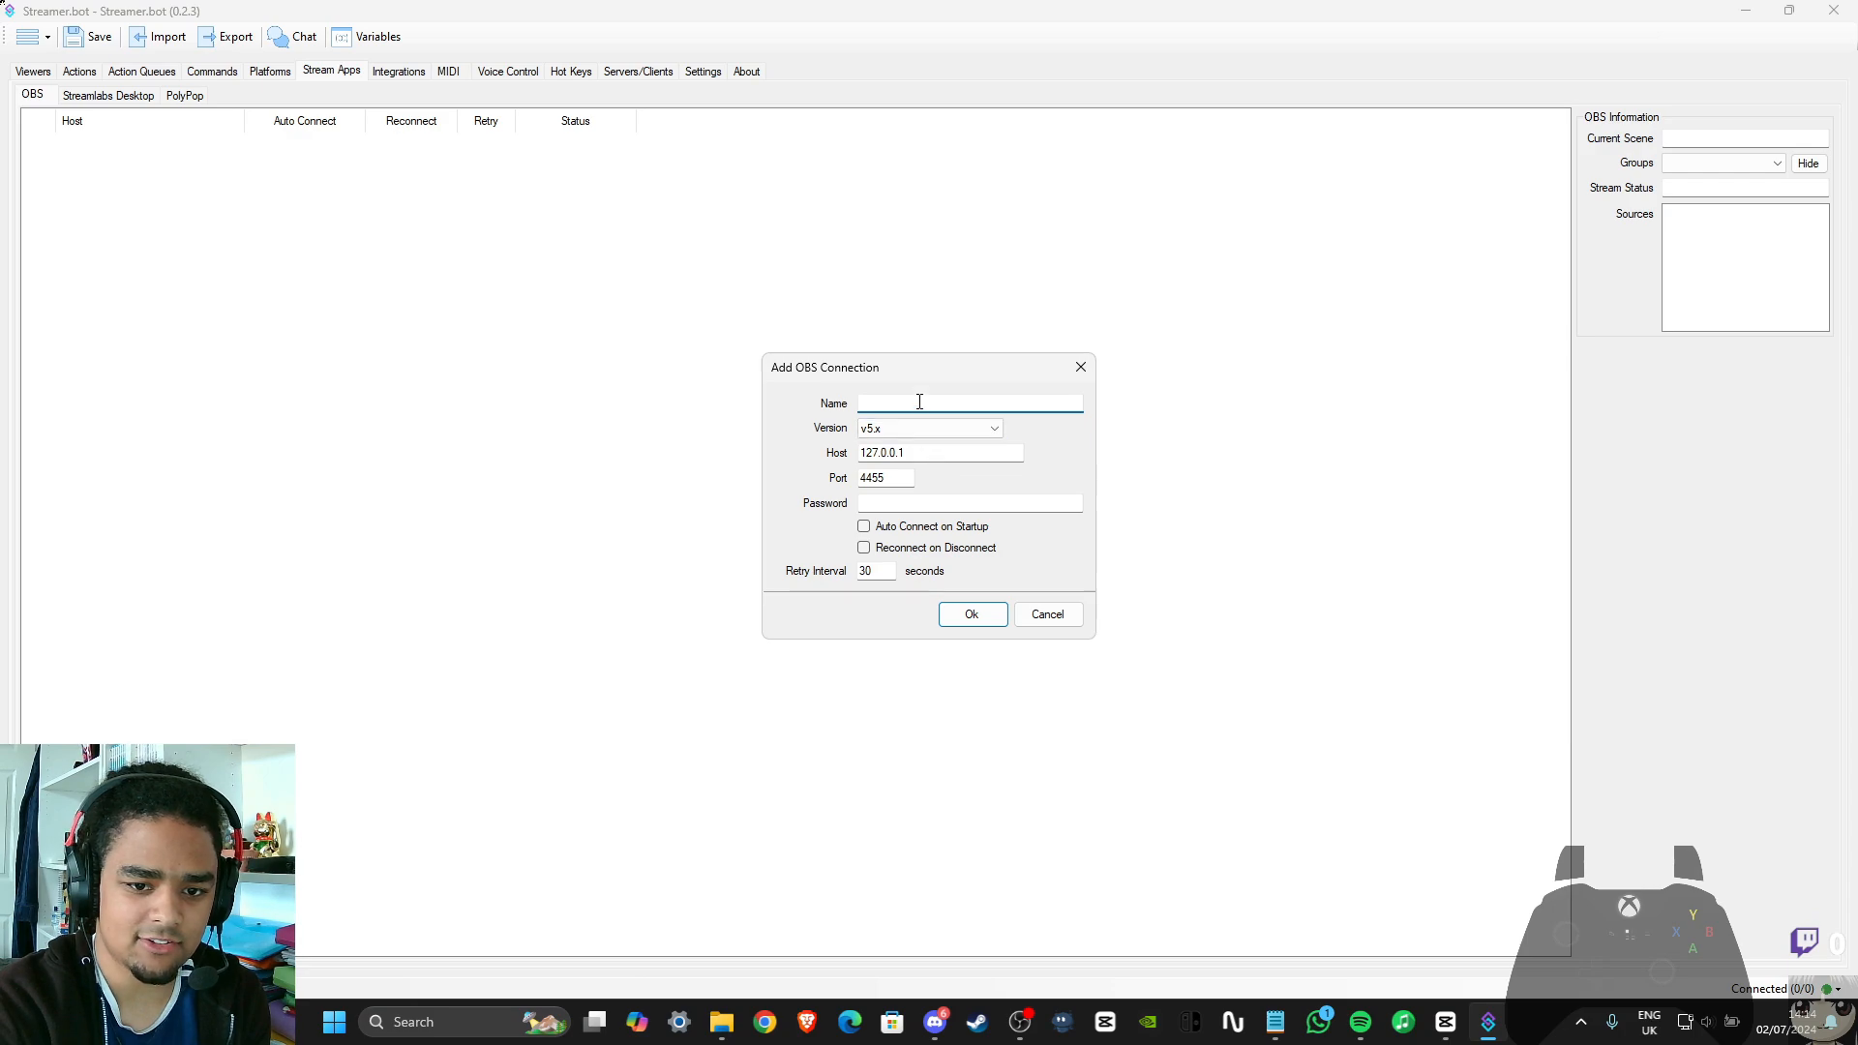
text(Main)
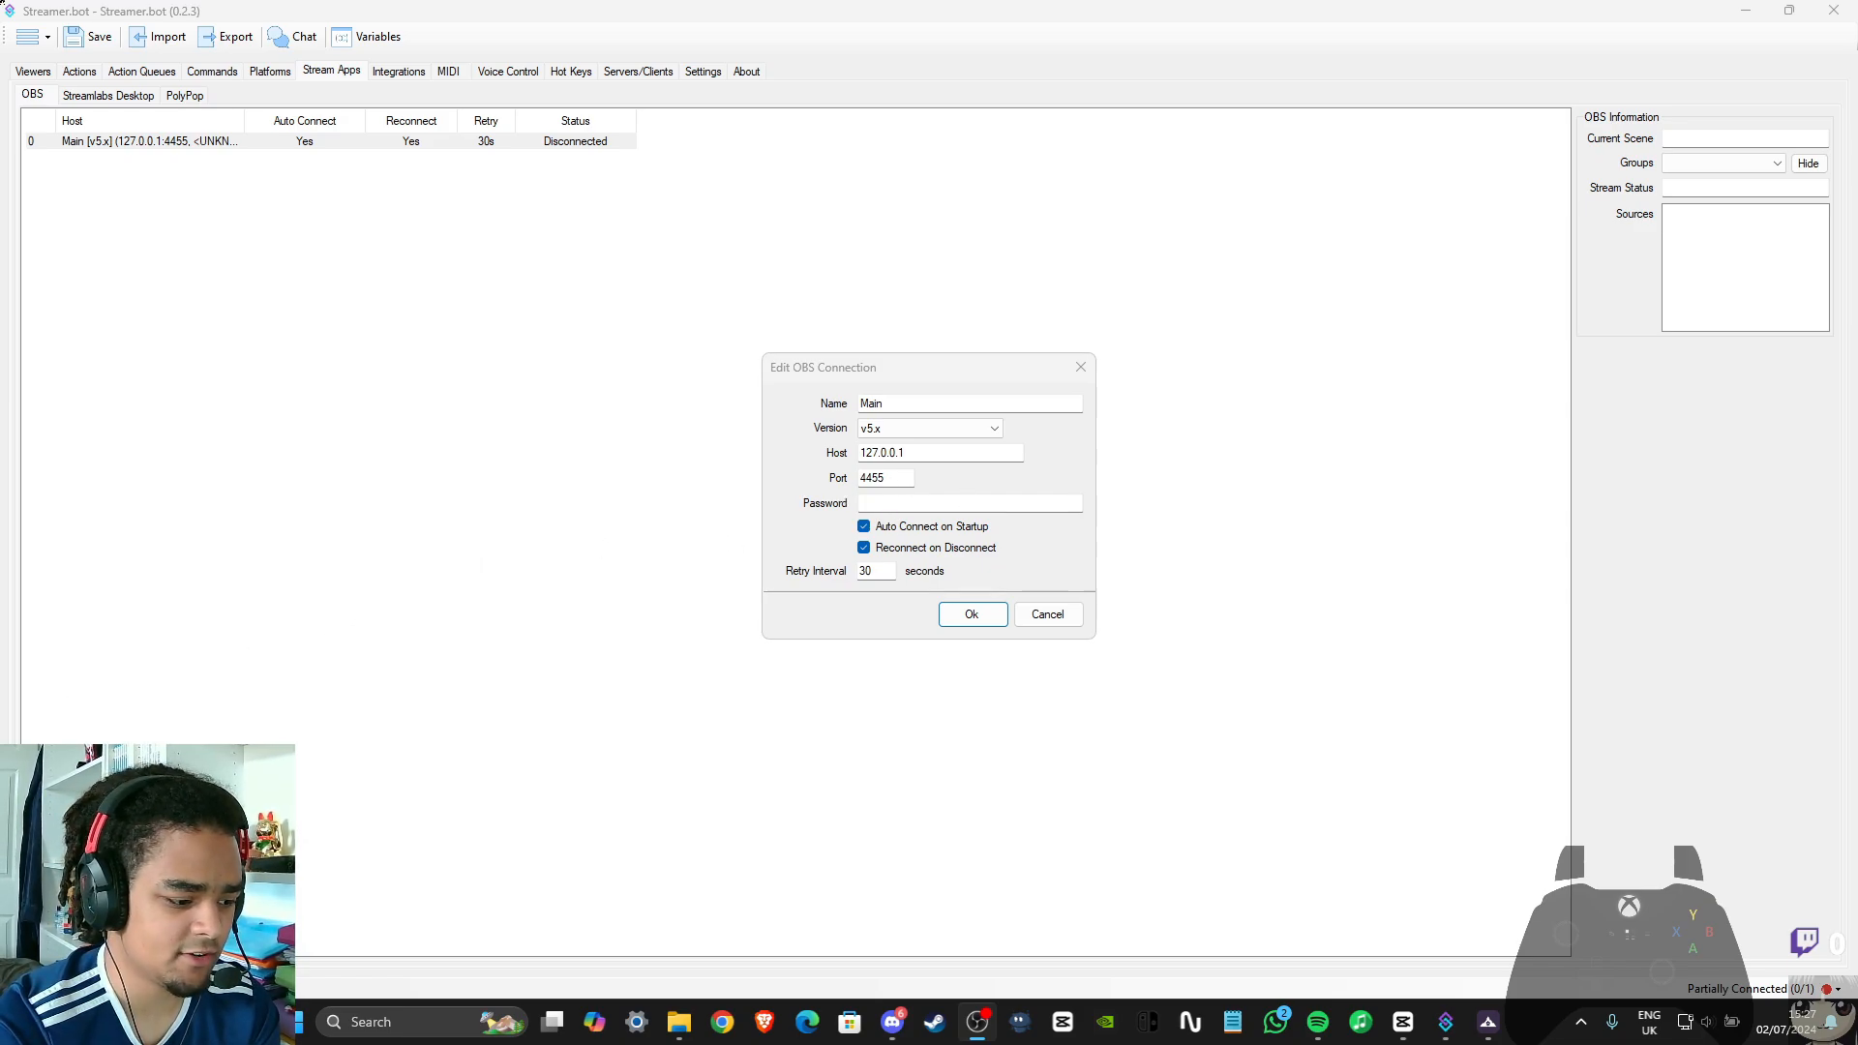
Check the server port in OBS's WebSocket Server Settings and compare it with the port of Streamer.bot's Main connection
drag(0, 137, 691, 123)
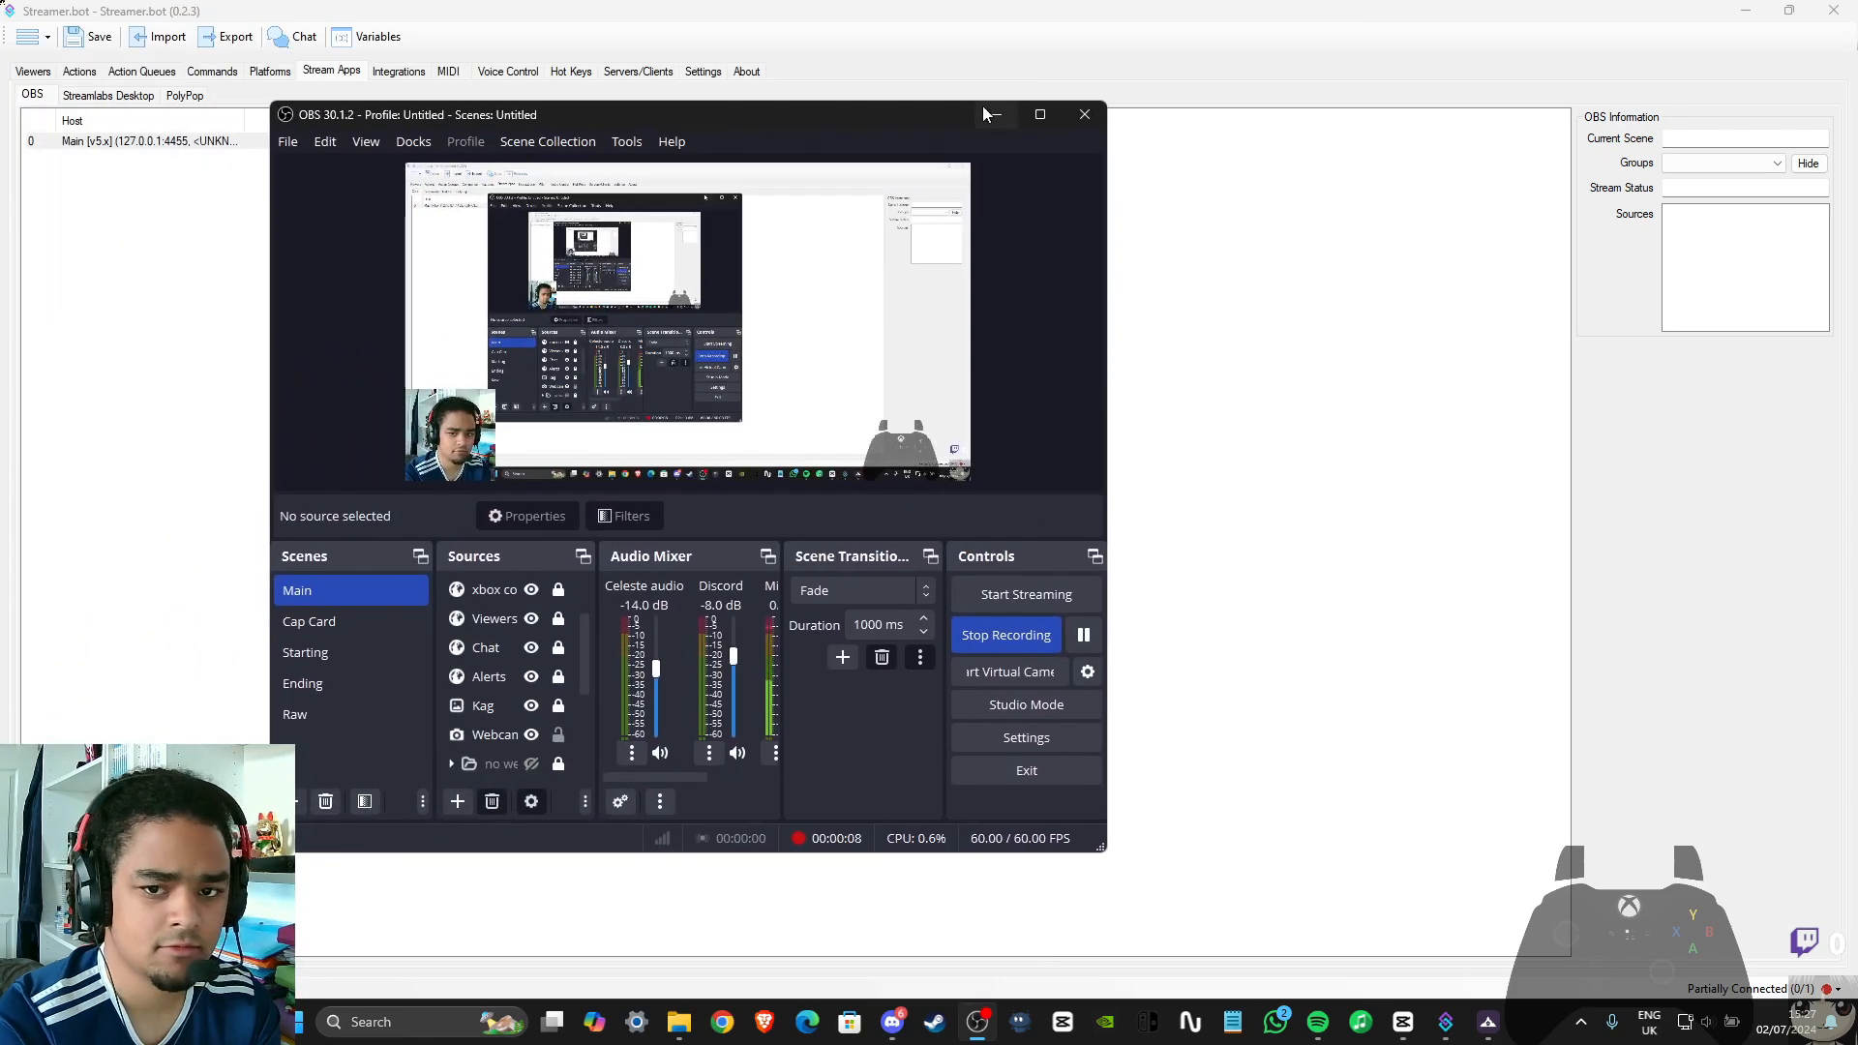
click(1030, 114)
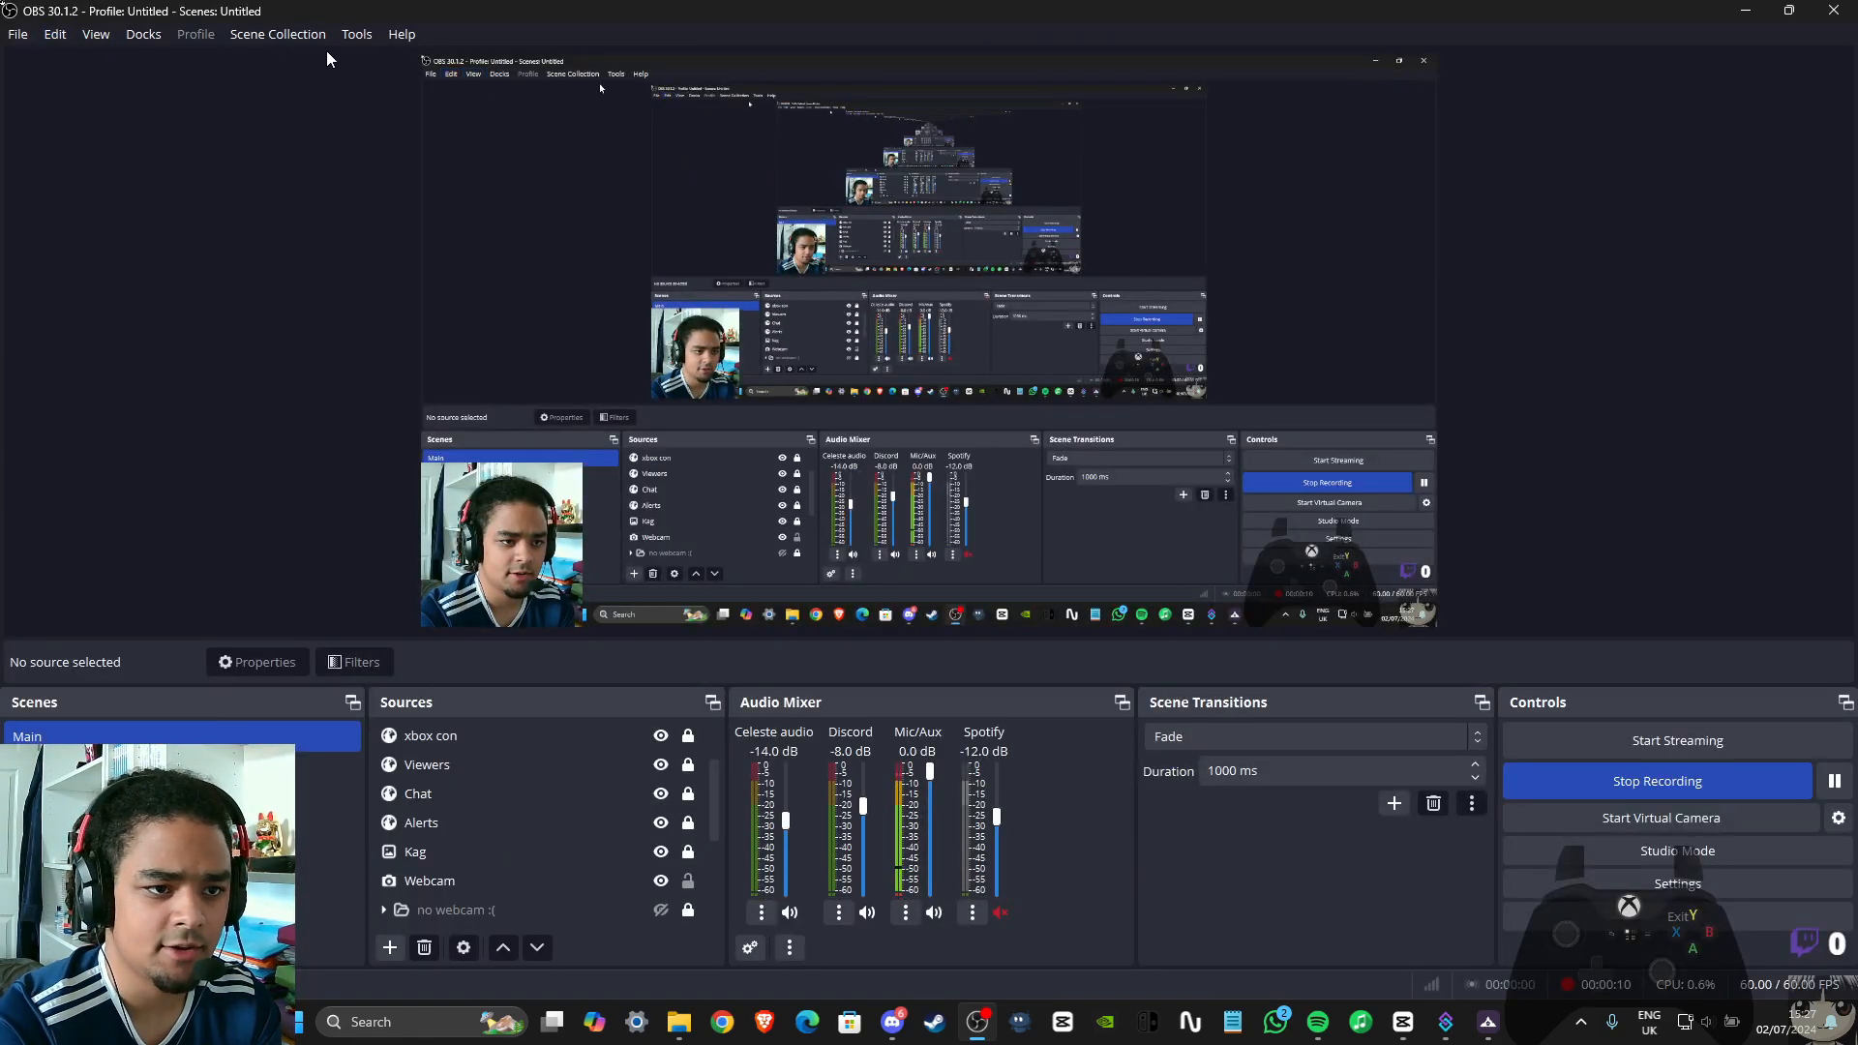
click(356, 35)
click(414, 219)
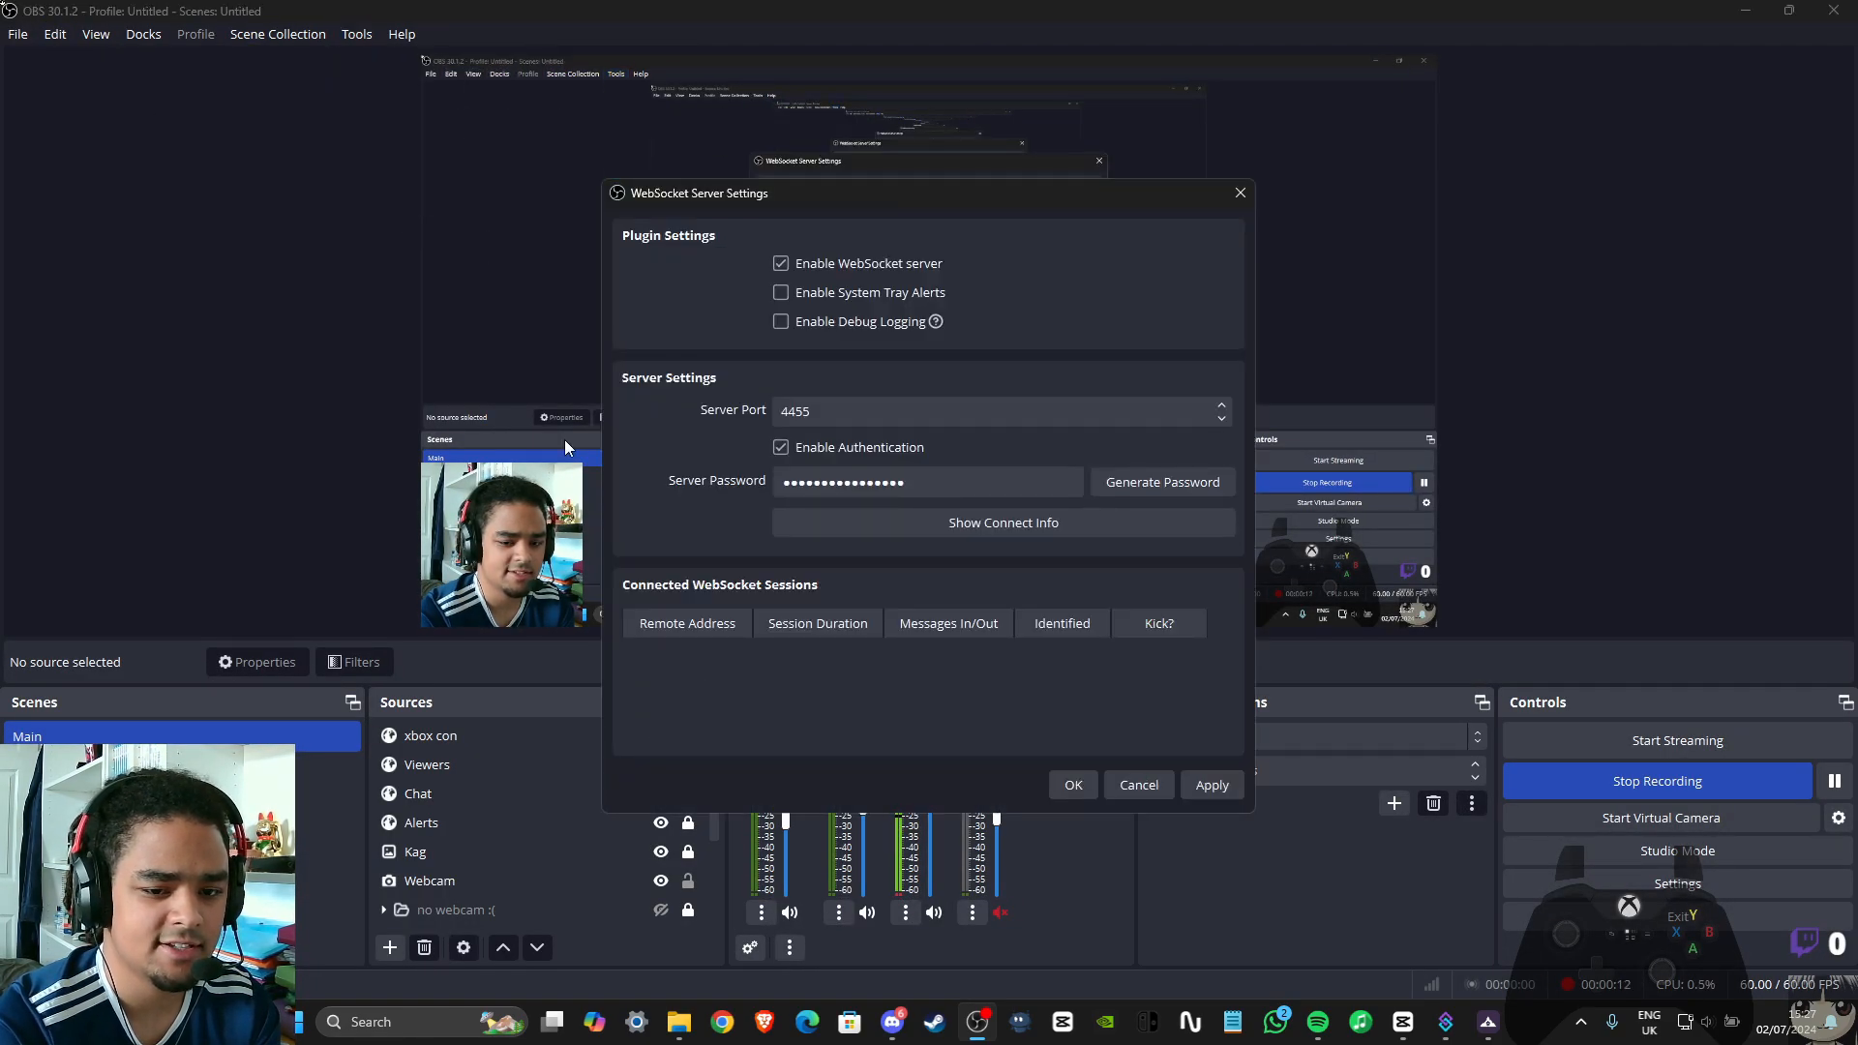
click(811, 414)
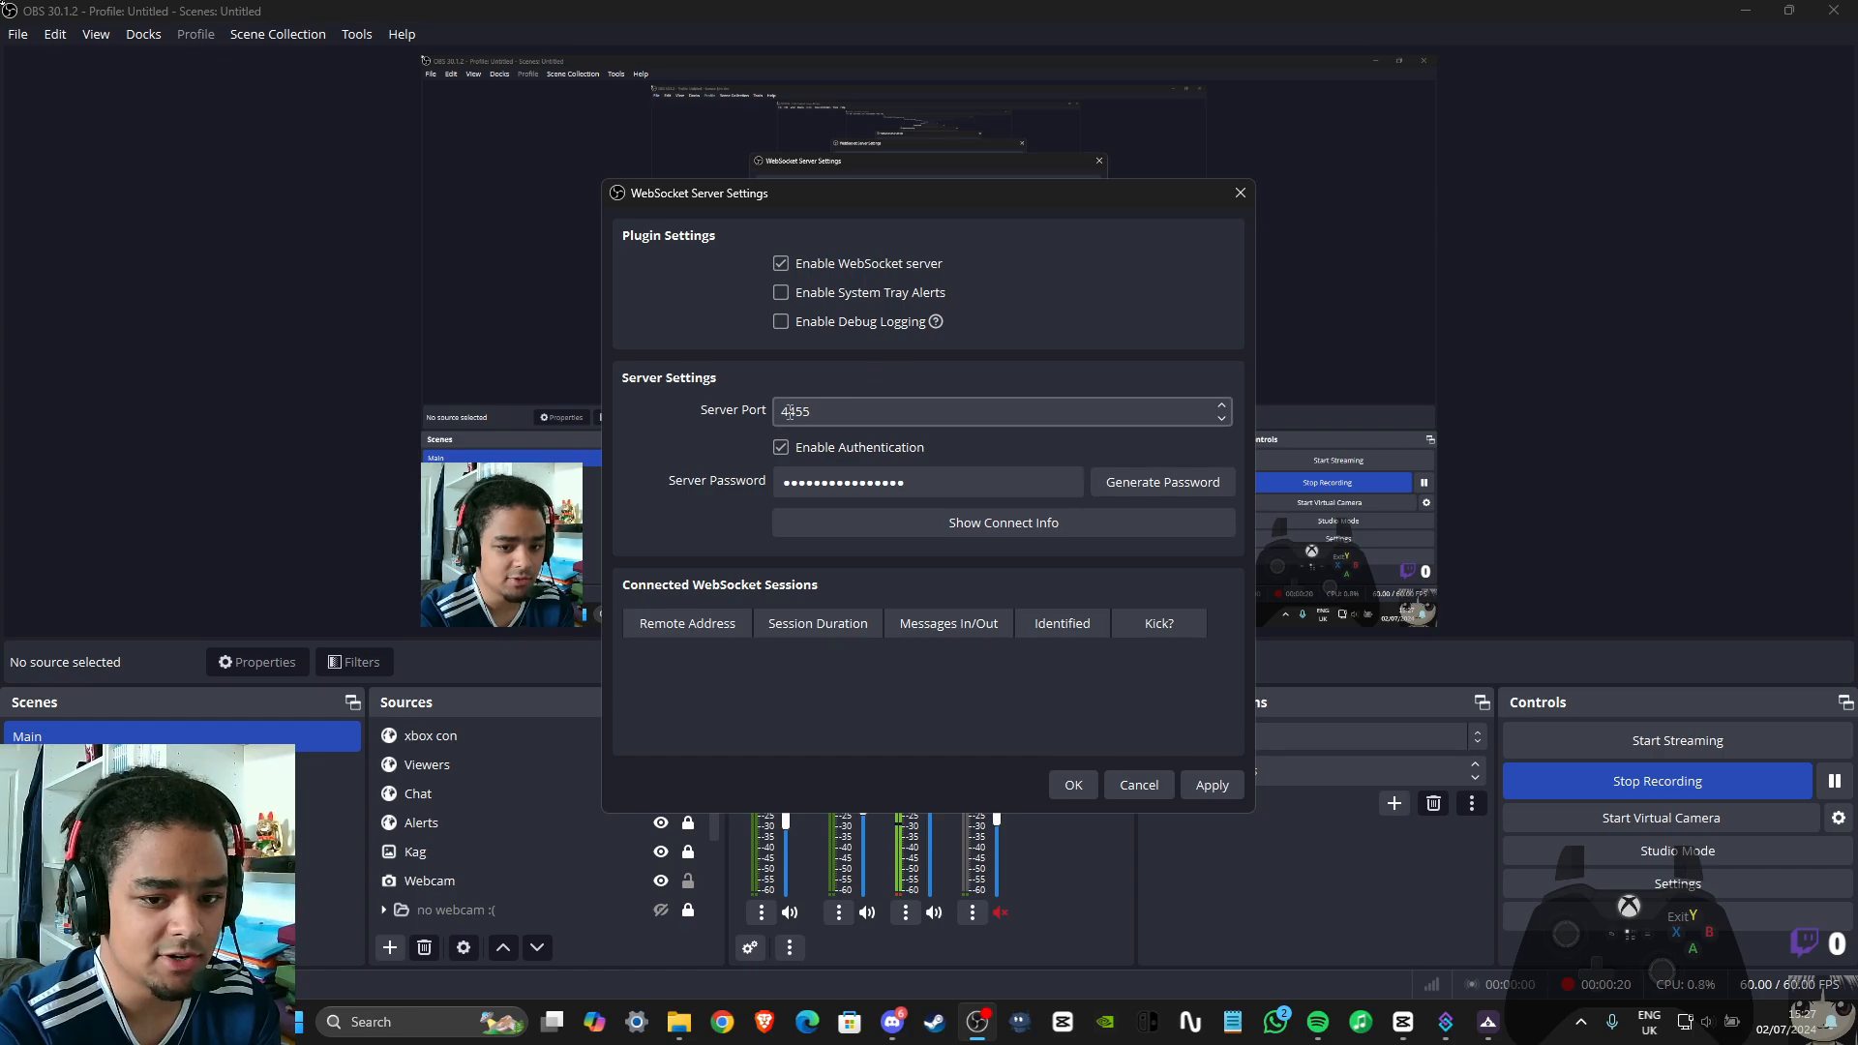
click(1072, 786)
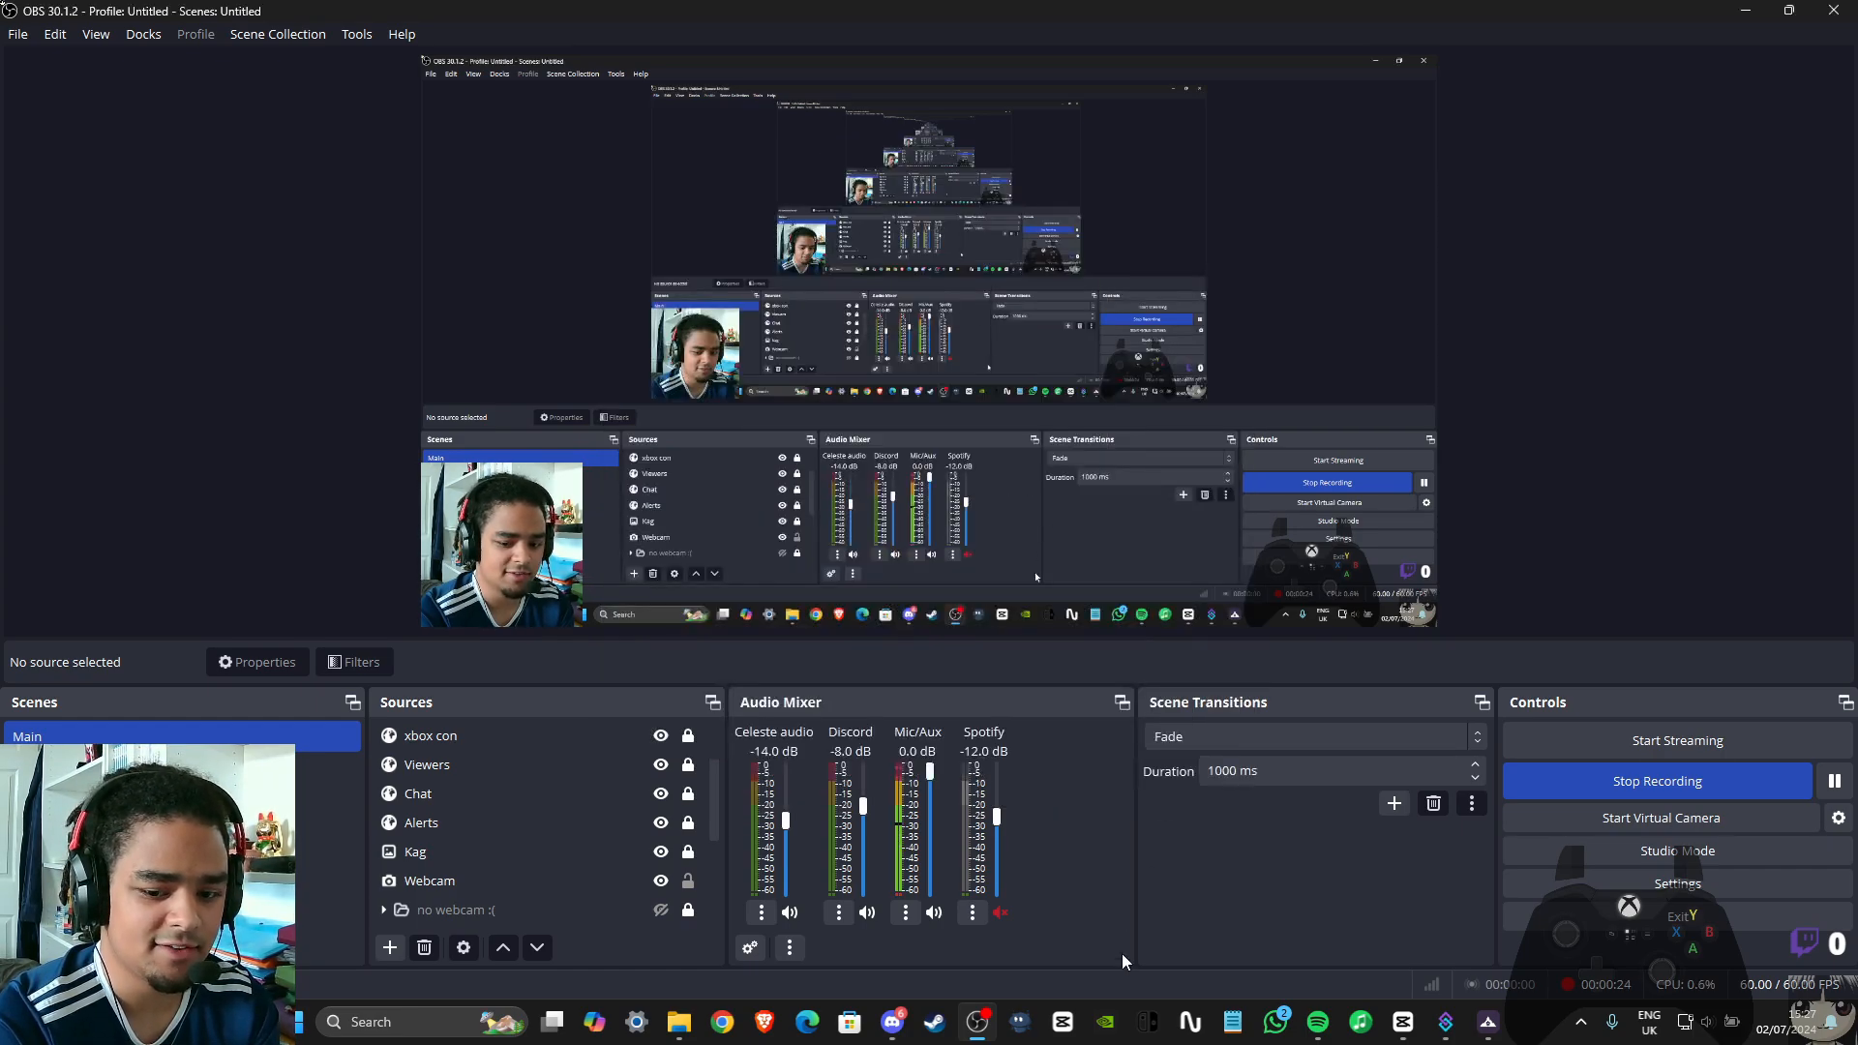
click(1449, 1026)
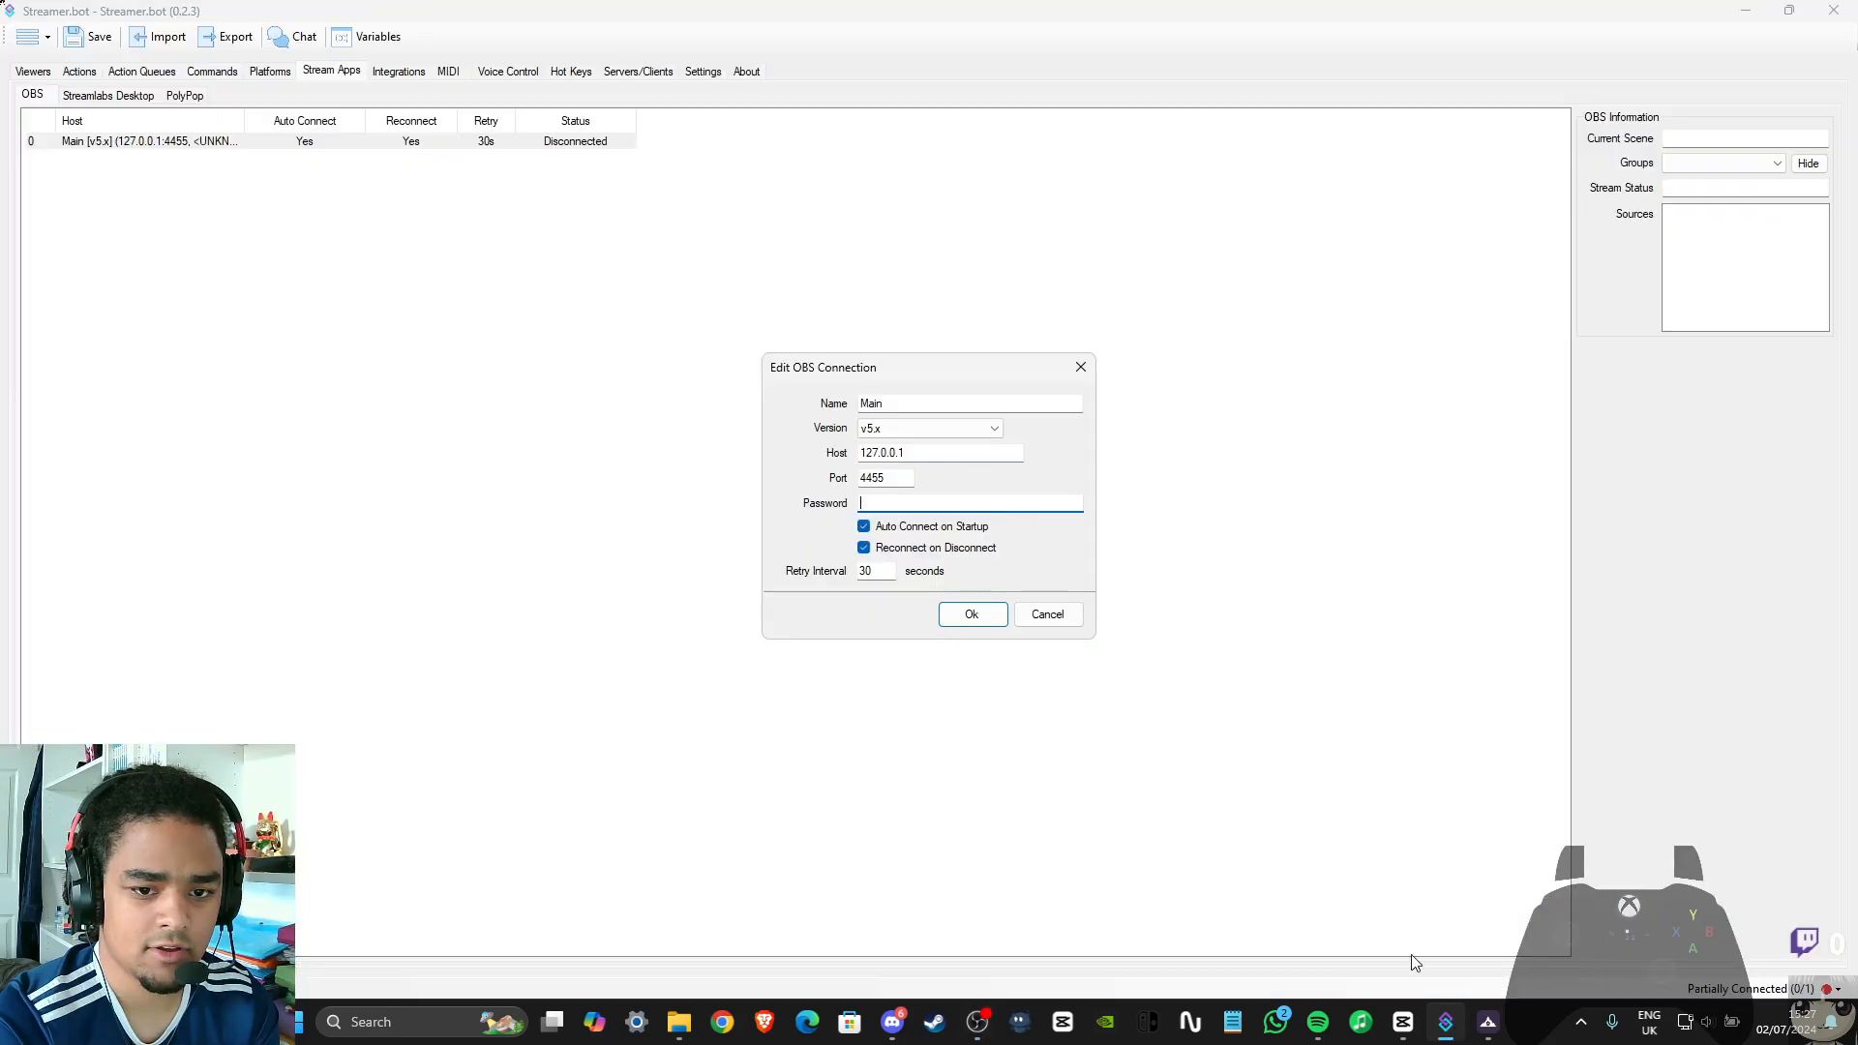
click(896, 481)
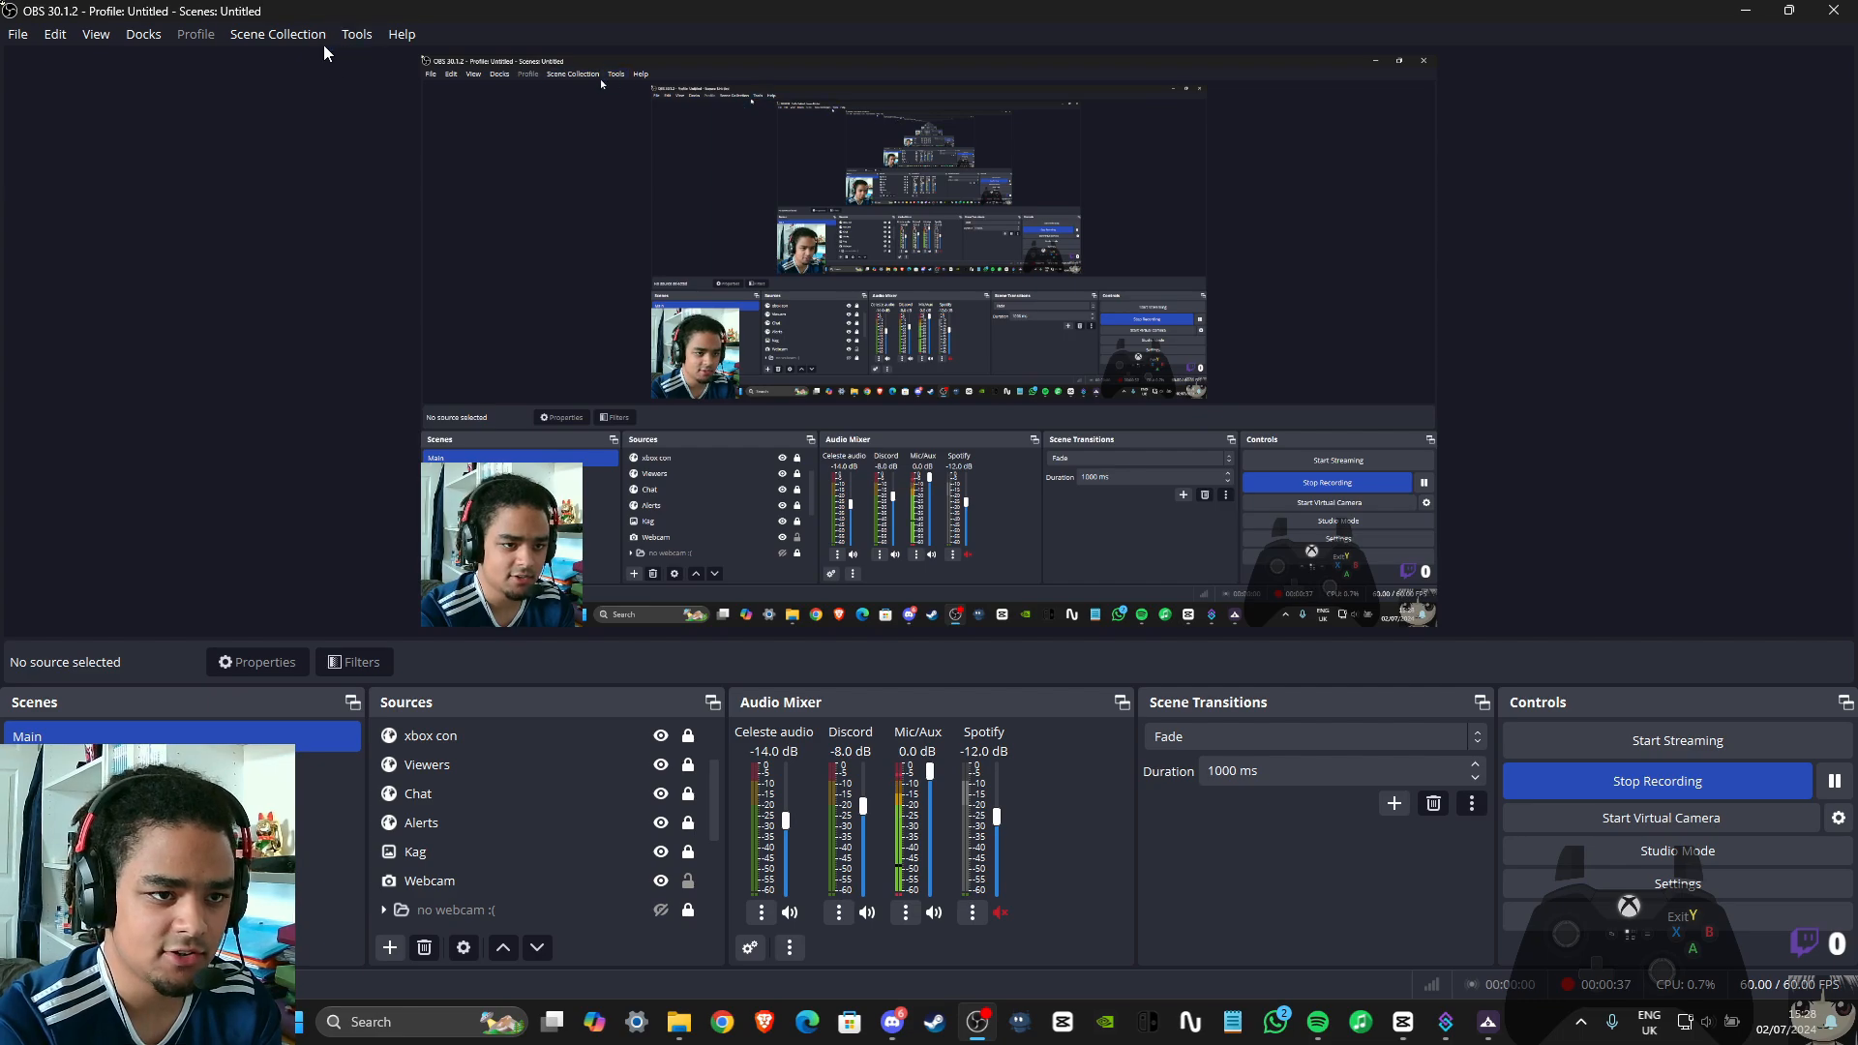
Copy the server password from OBS's WebSocket Server Settings and go to the password field of Streamer.bot's Main connection
click(350, 37)
click(407, 213)
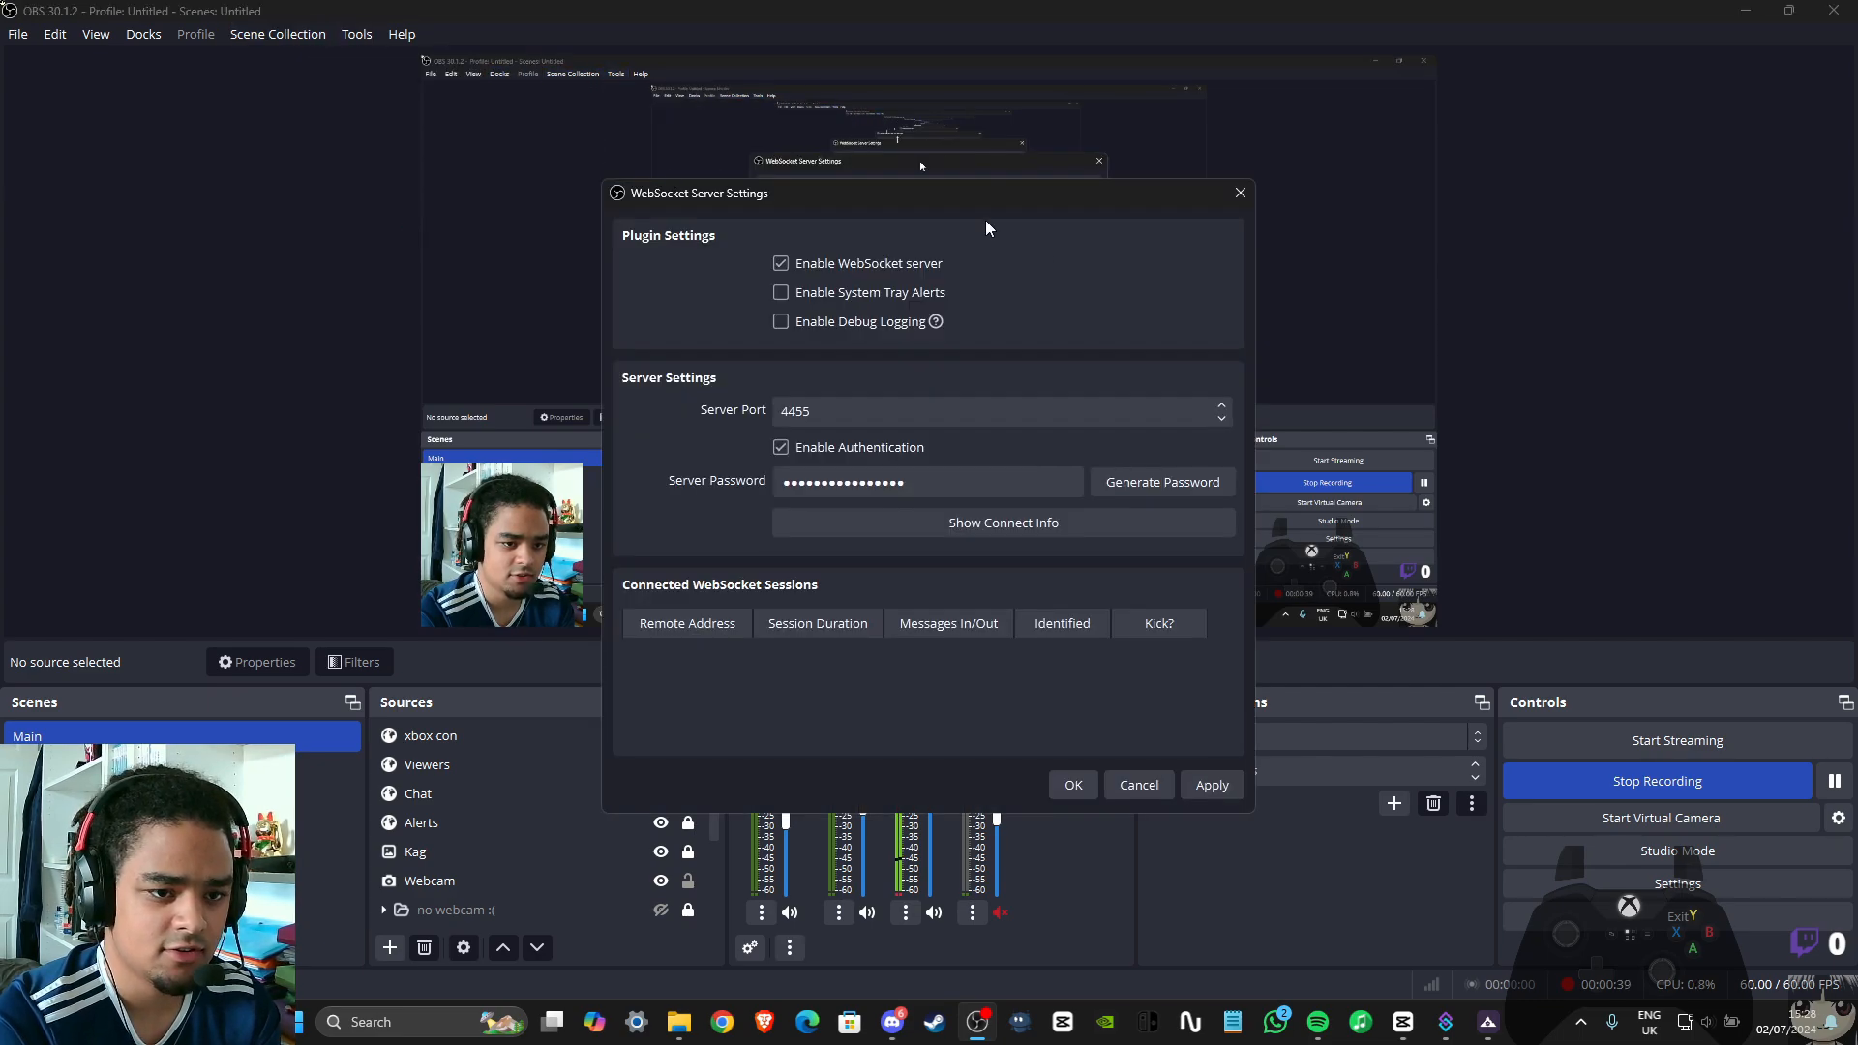
click(865, 487)
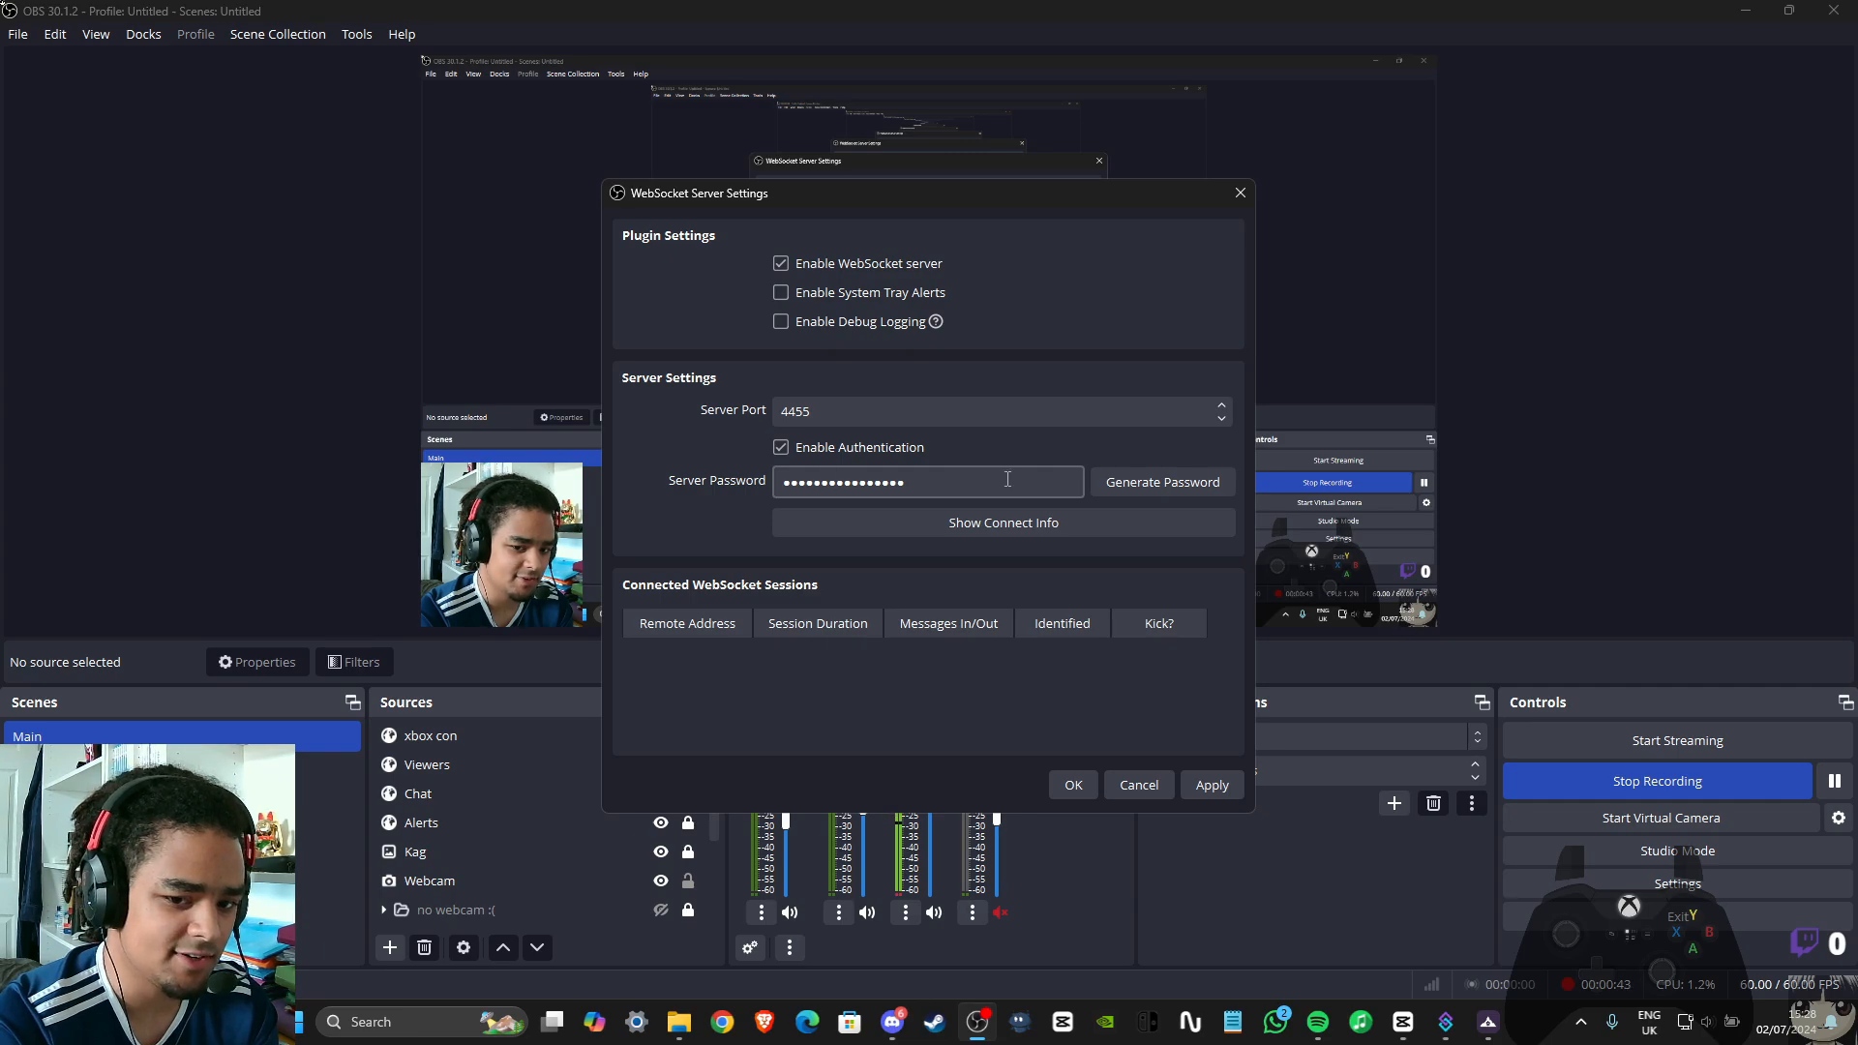
double_click(1048, 480)
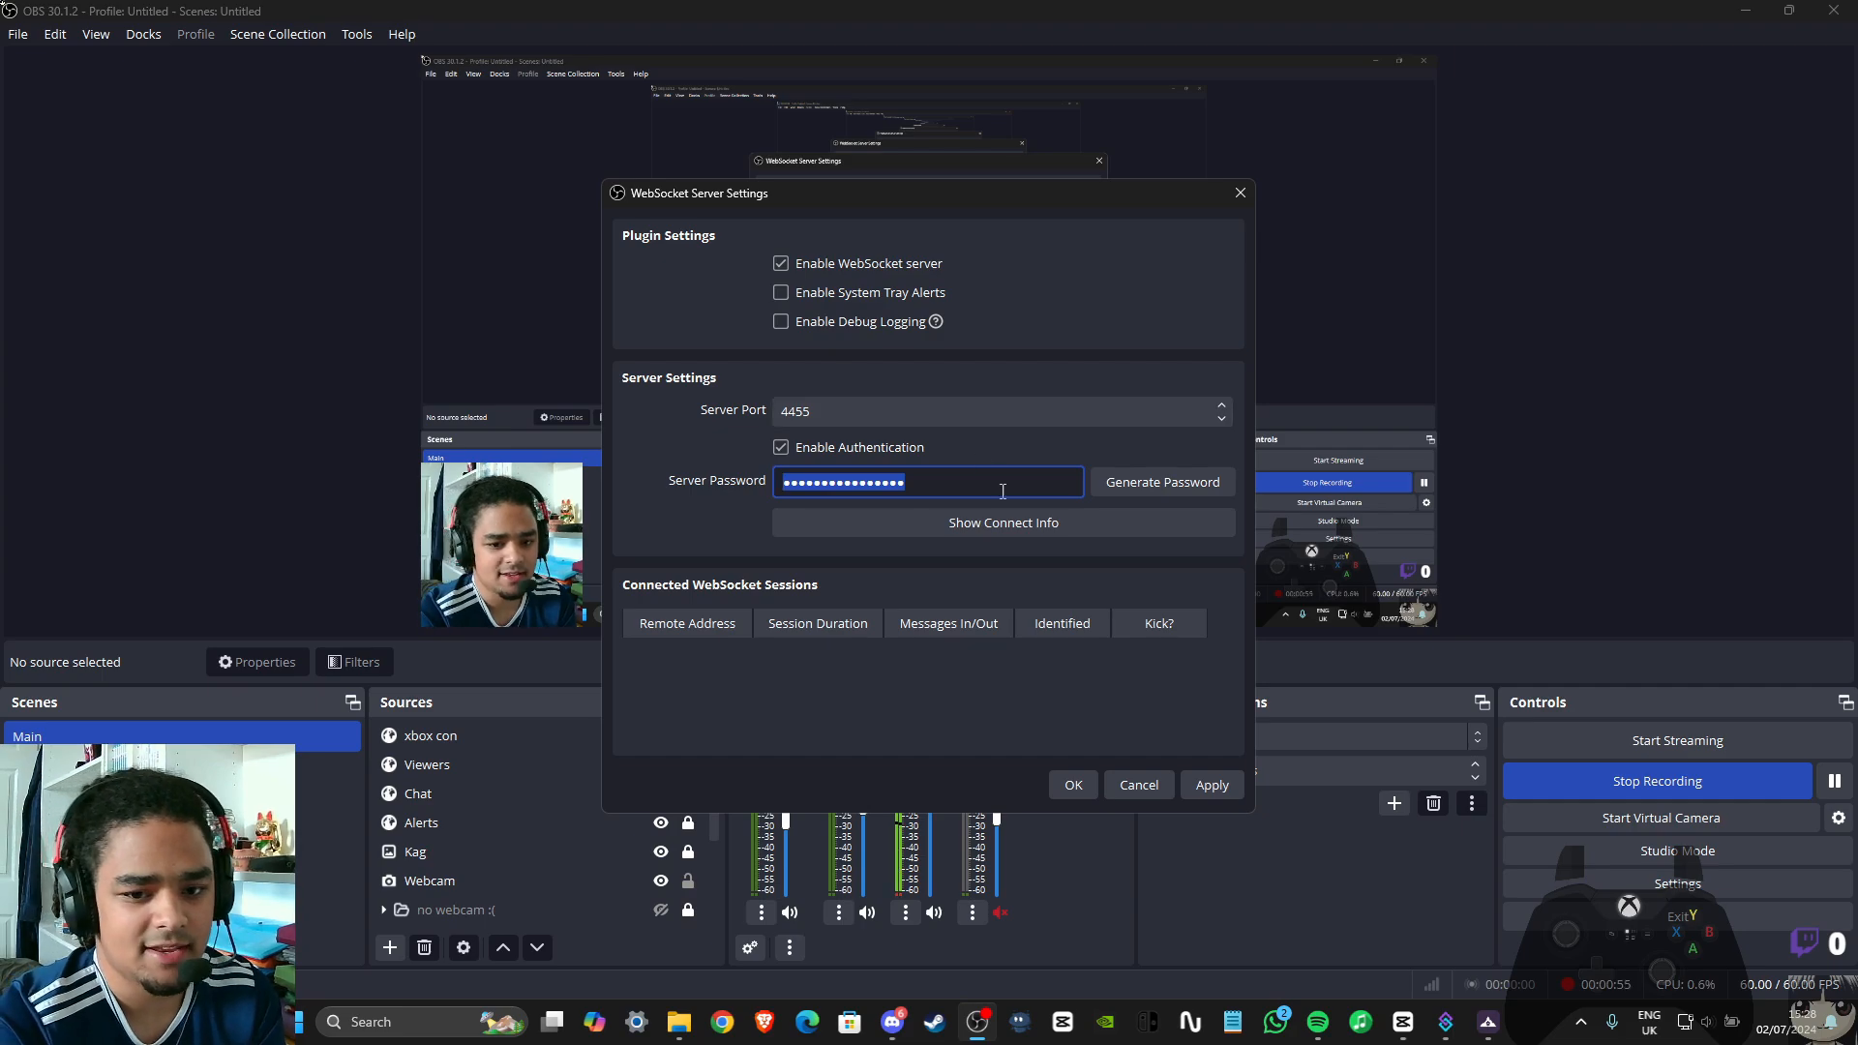
click(1446, 1022)
click(941, 503)
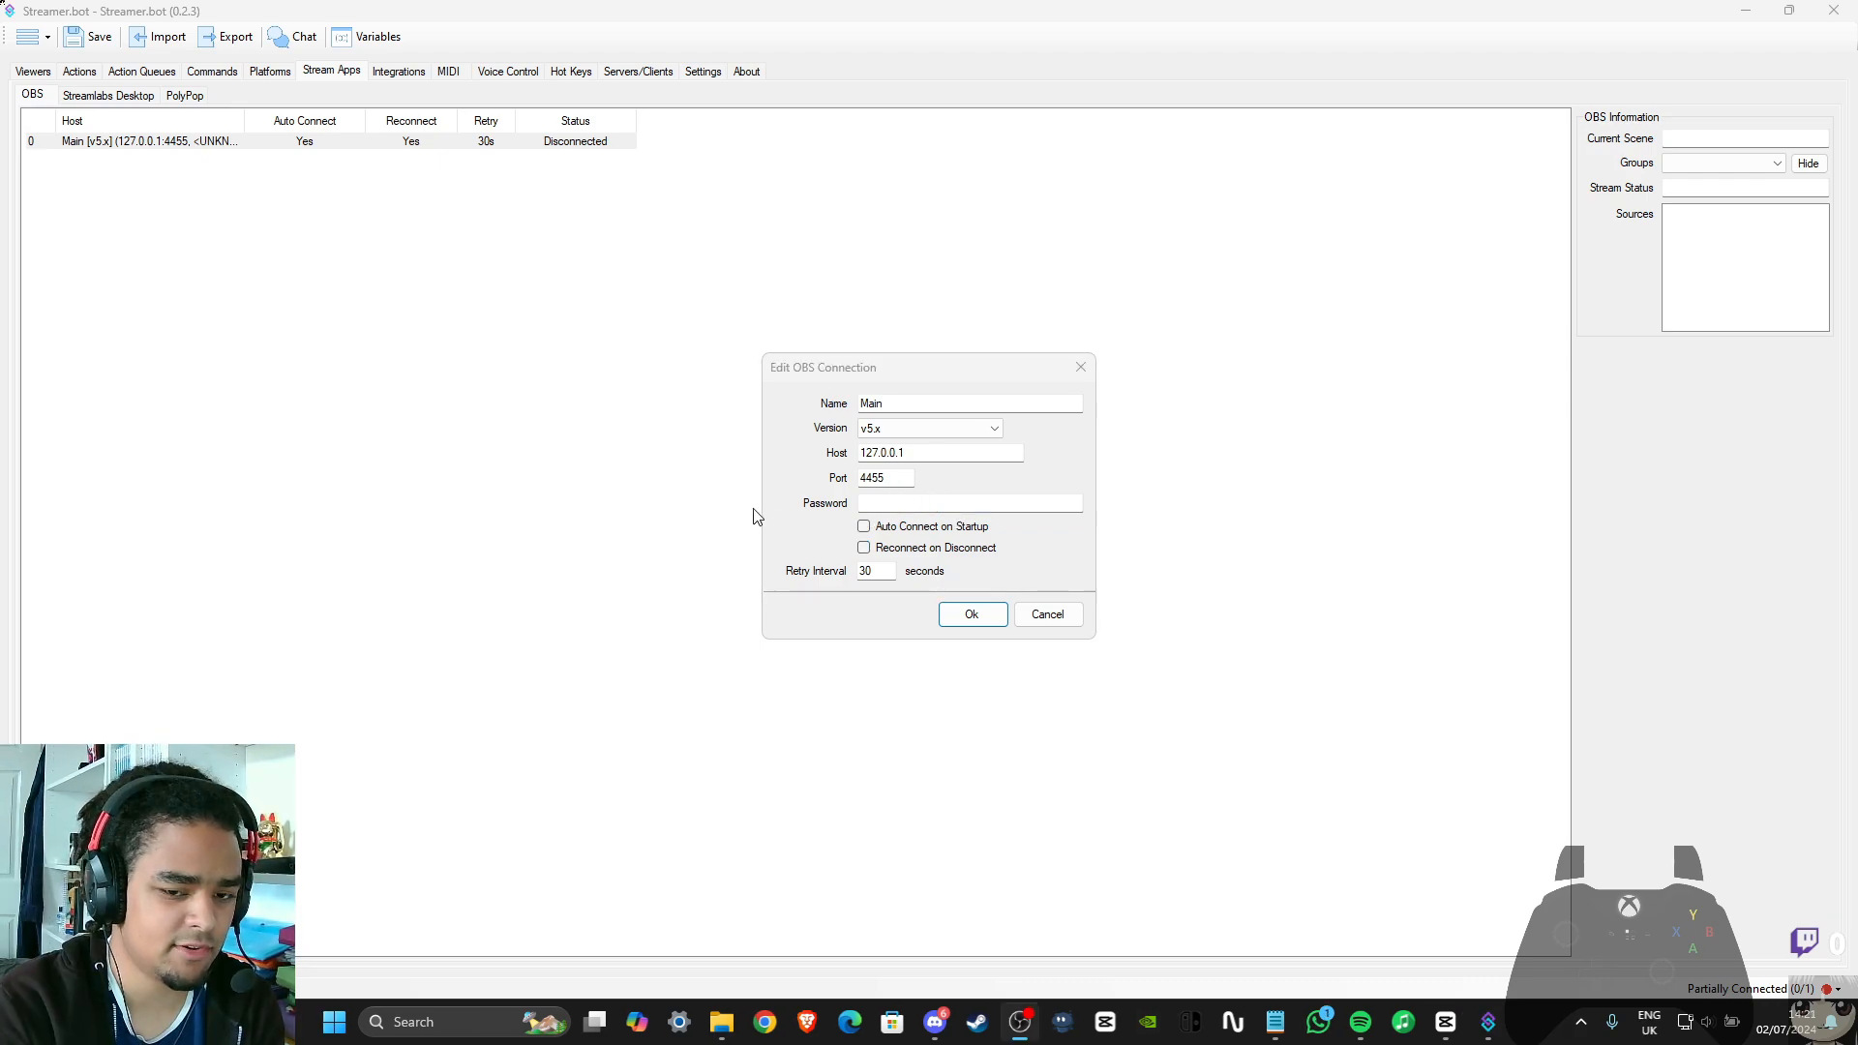
Enable Auto Connect on Startup and Reconnect on Disconnect for the Main OBS connection, and try to connect it
click(864, 528)
click(864, 548)
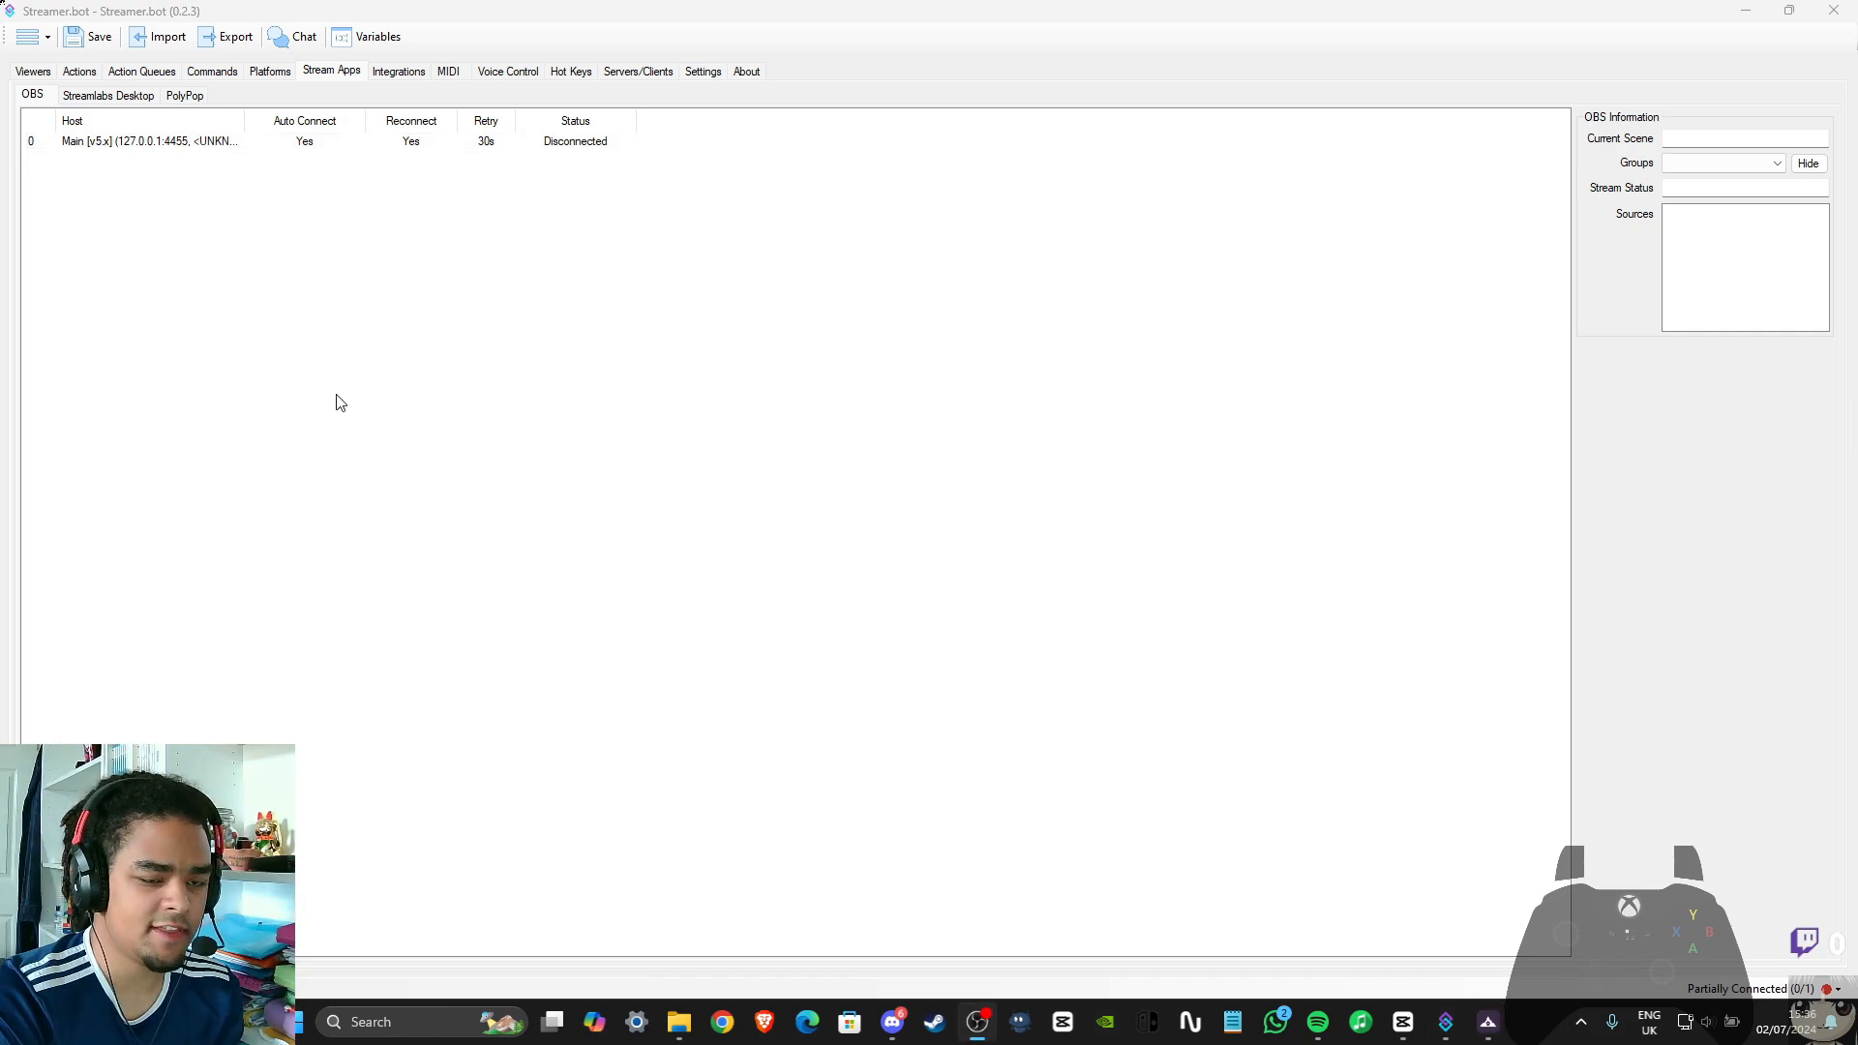
right_click(200, 138)
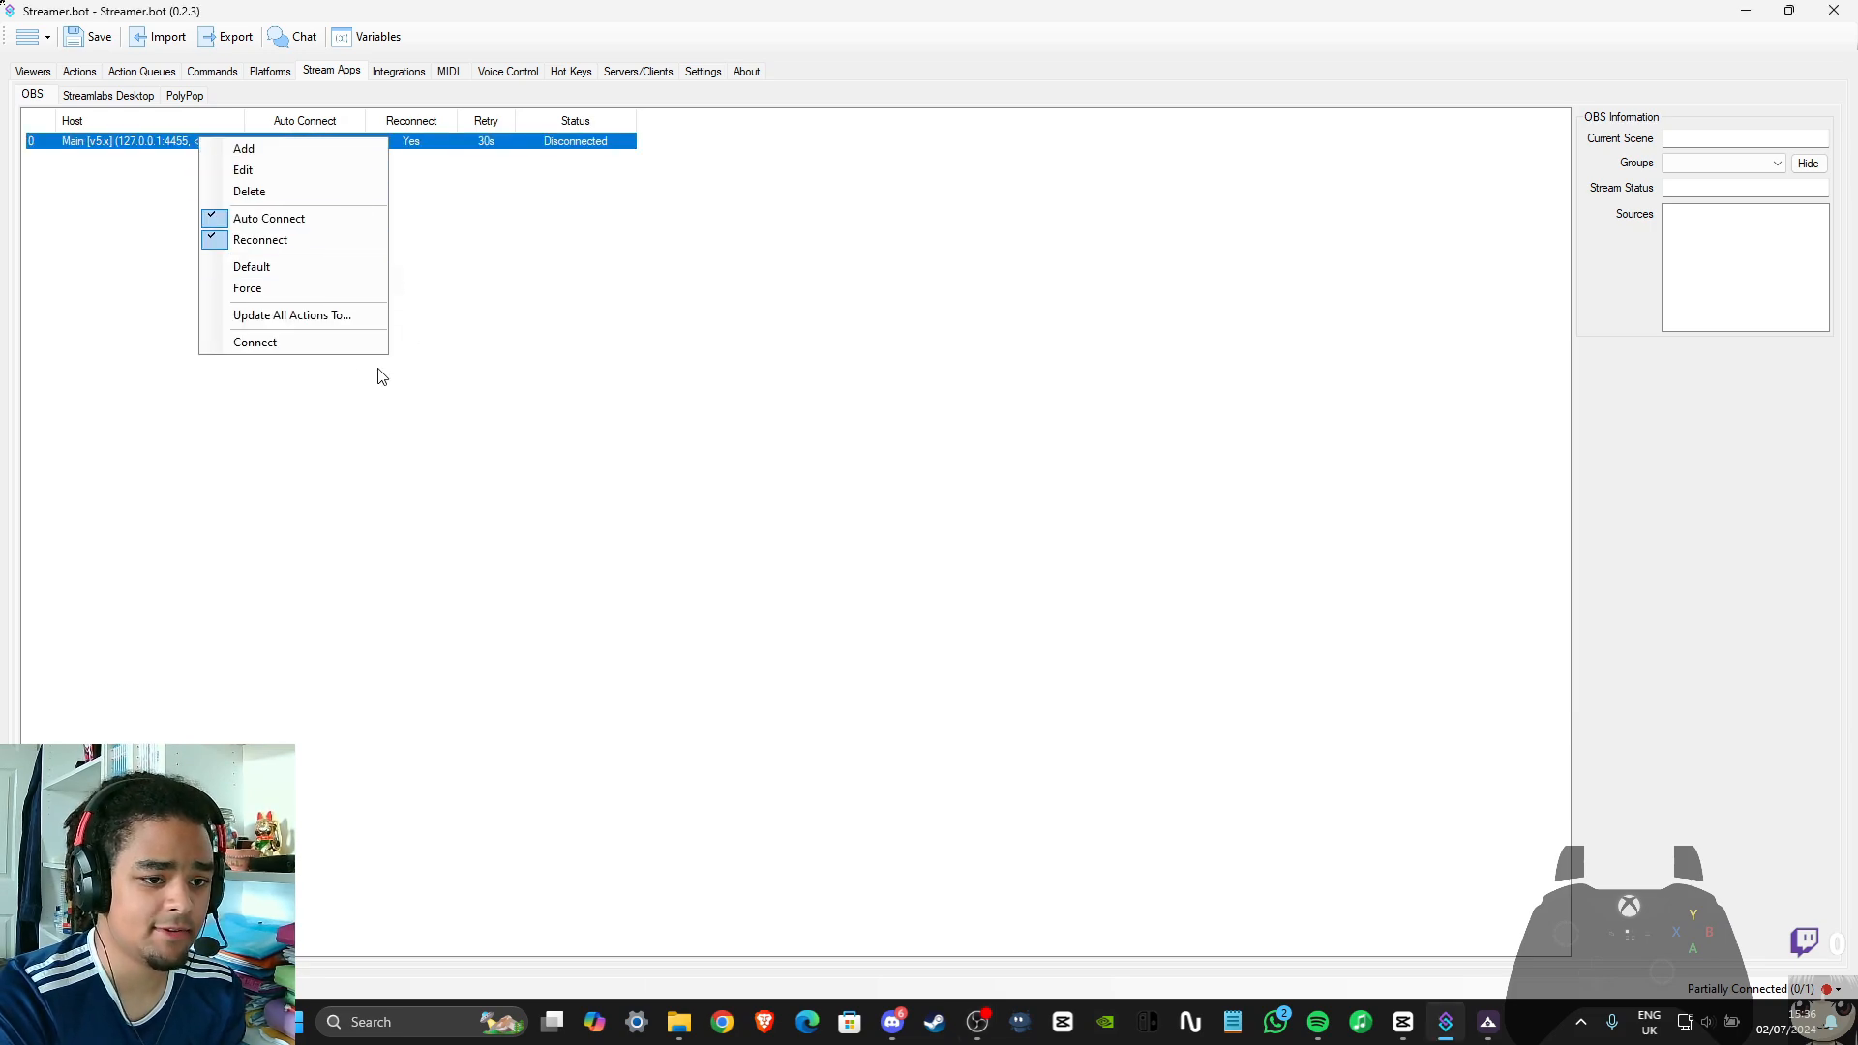
click(265, 345)
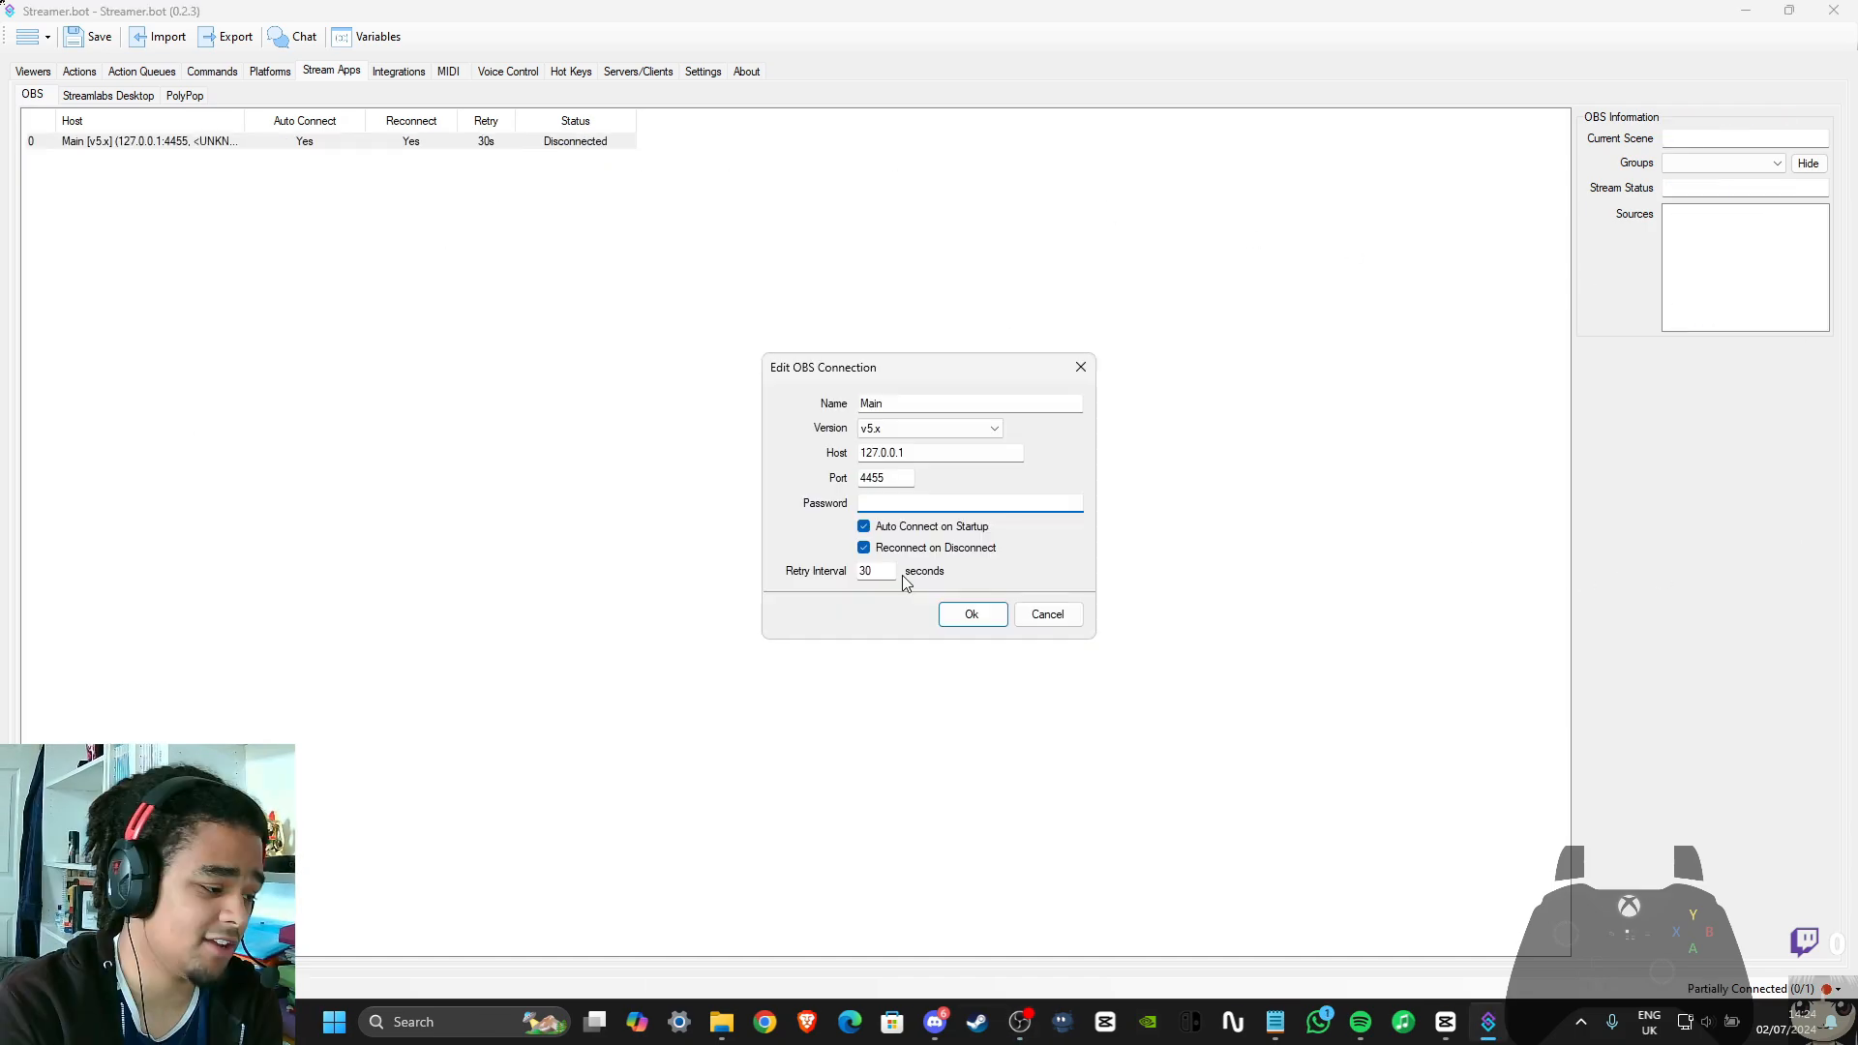
click(972, 616)
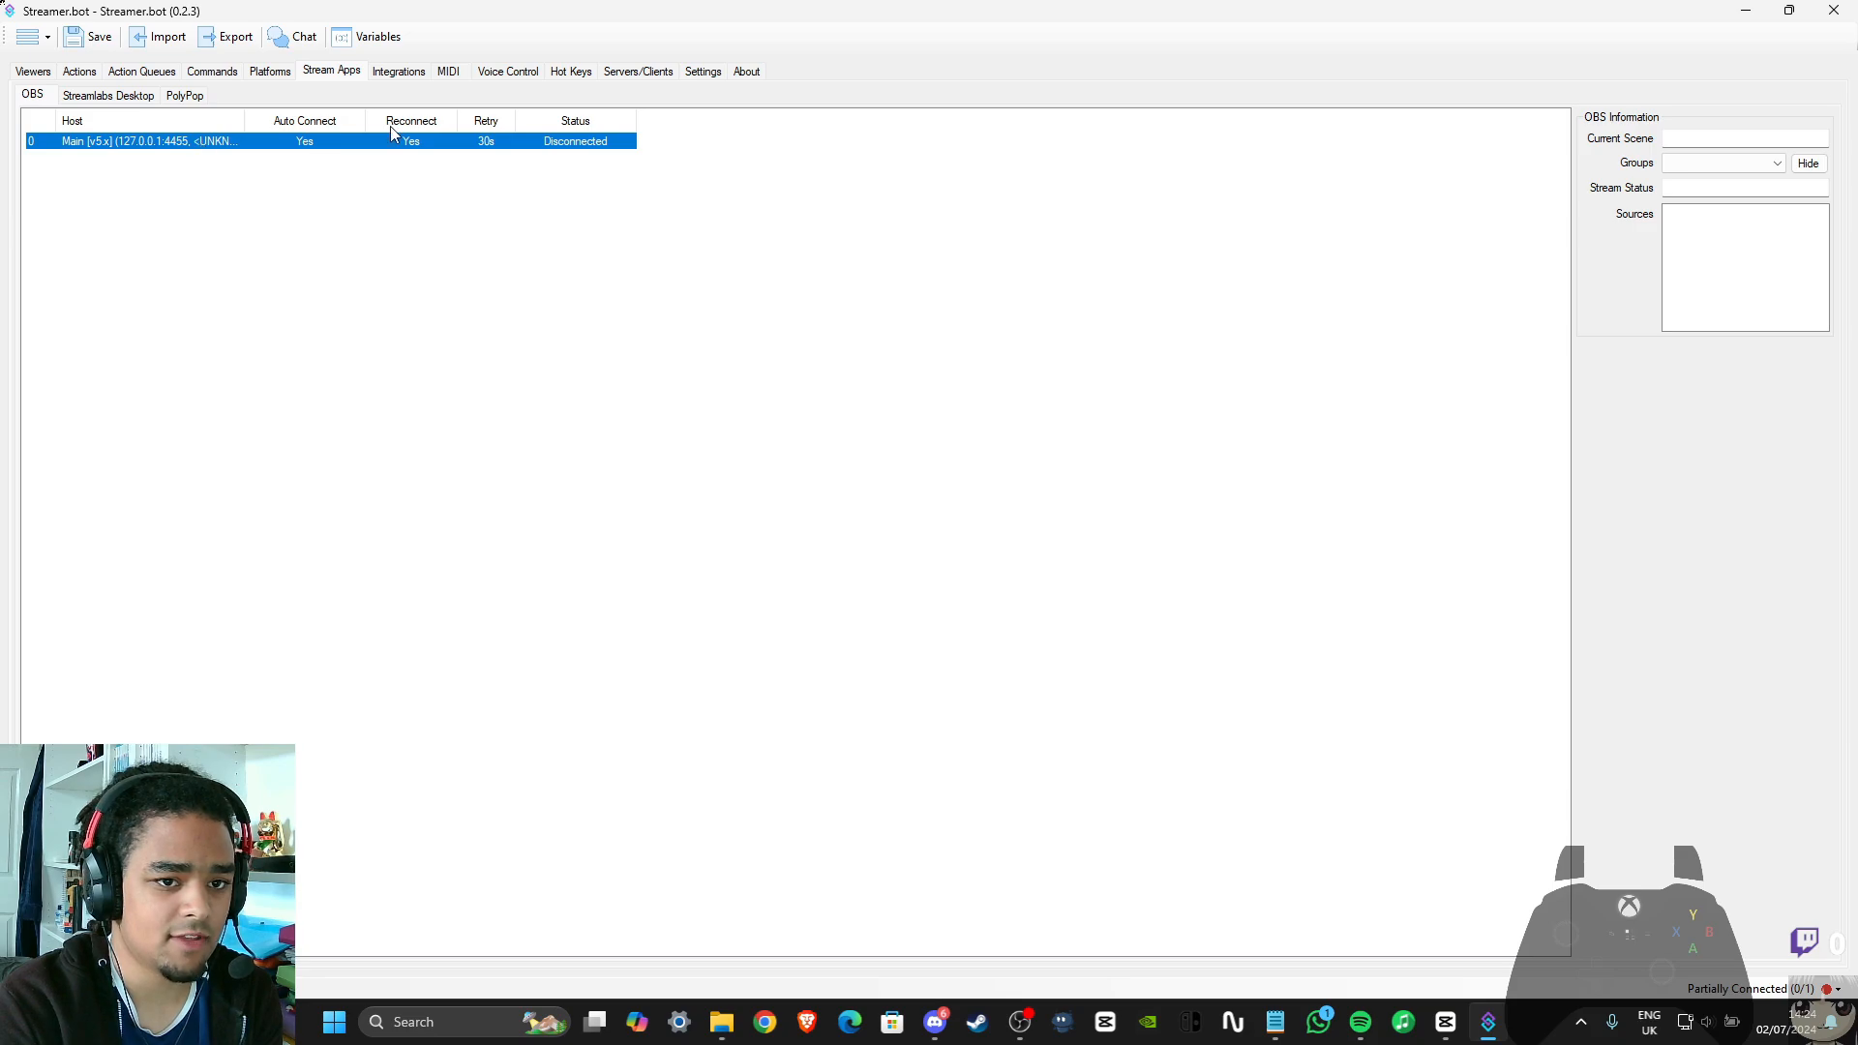
Reopen the Main OBS connection's settings to review them and check the connection's status and OBS information
right_click(254, 144)
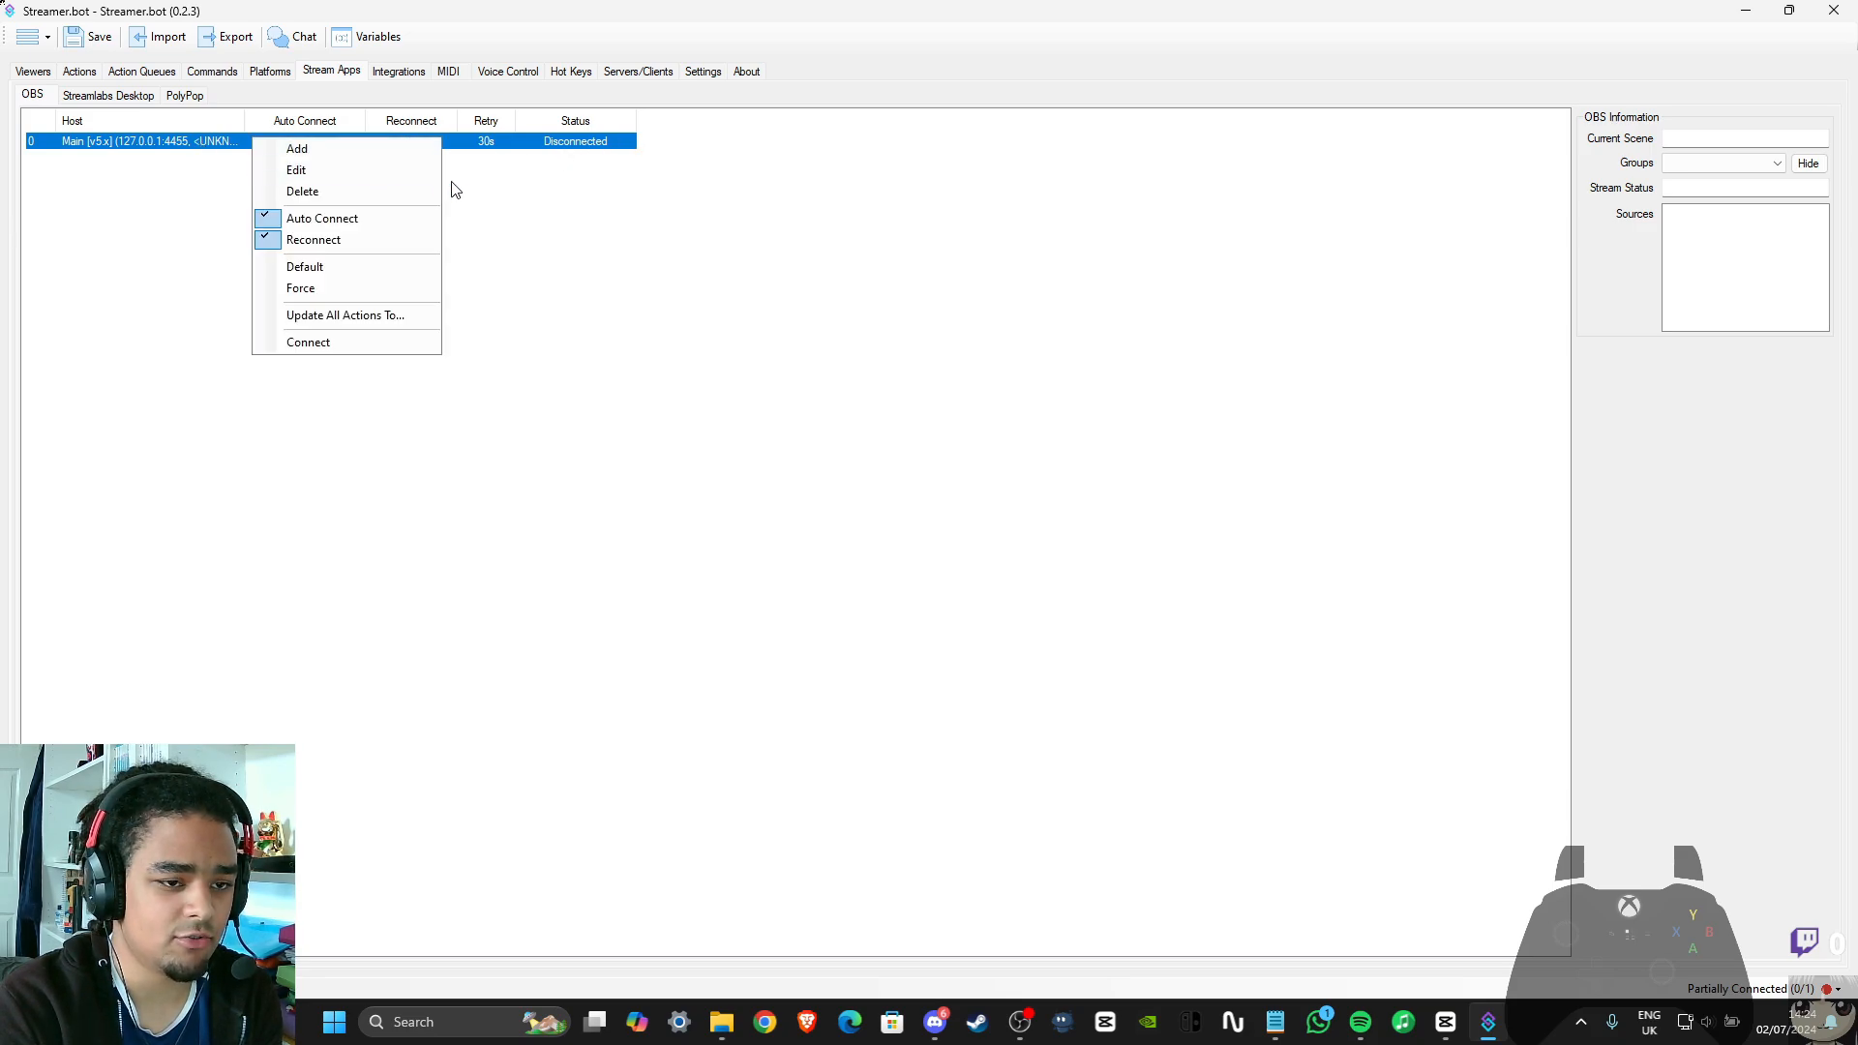
click(311, 170)
click(1048, 616)
right_click(183, 142)
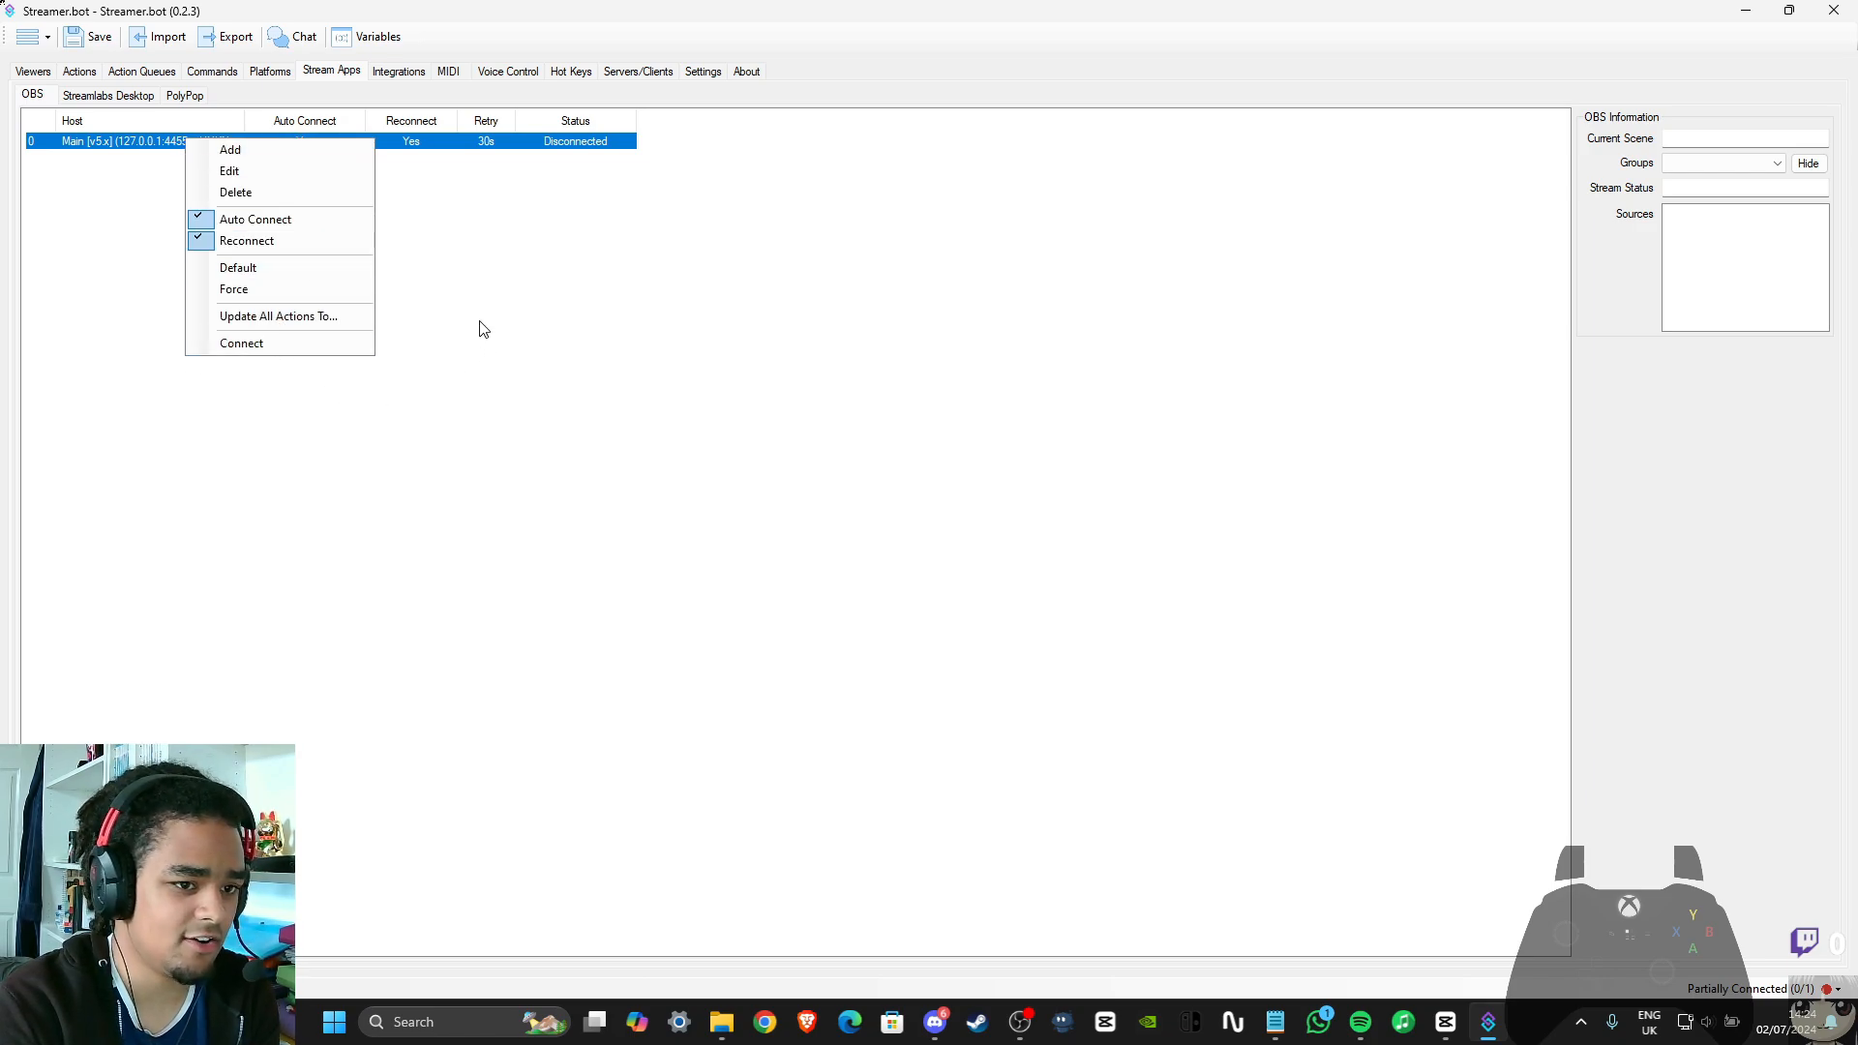
click(439, 265)
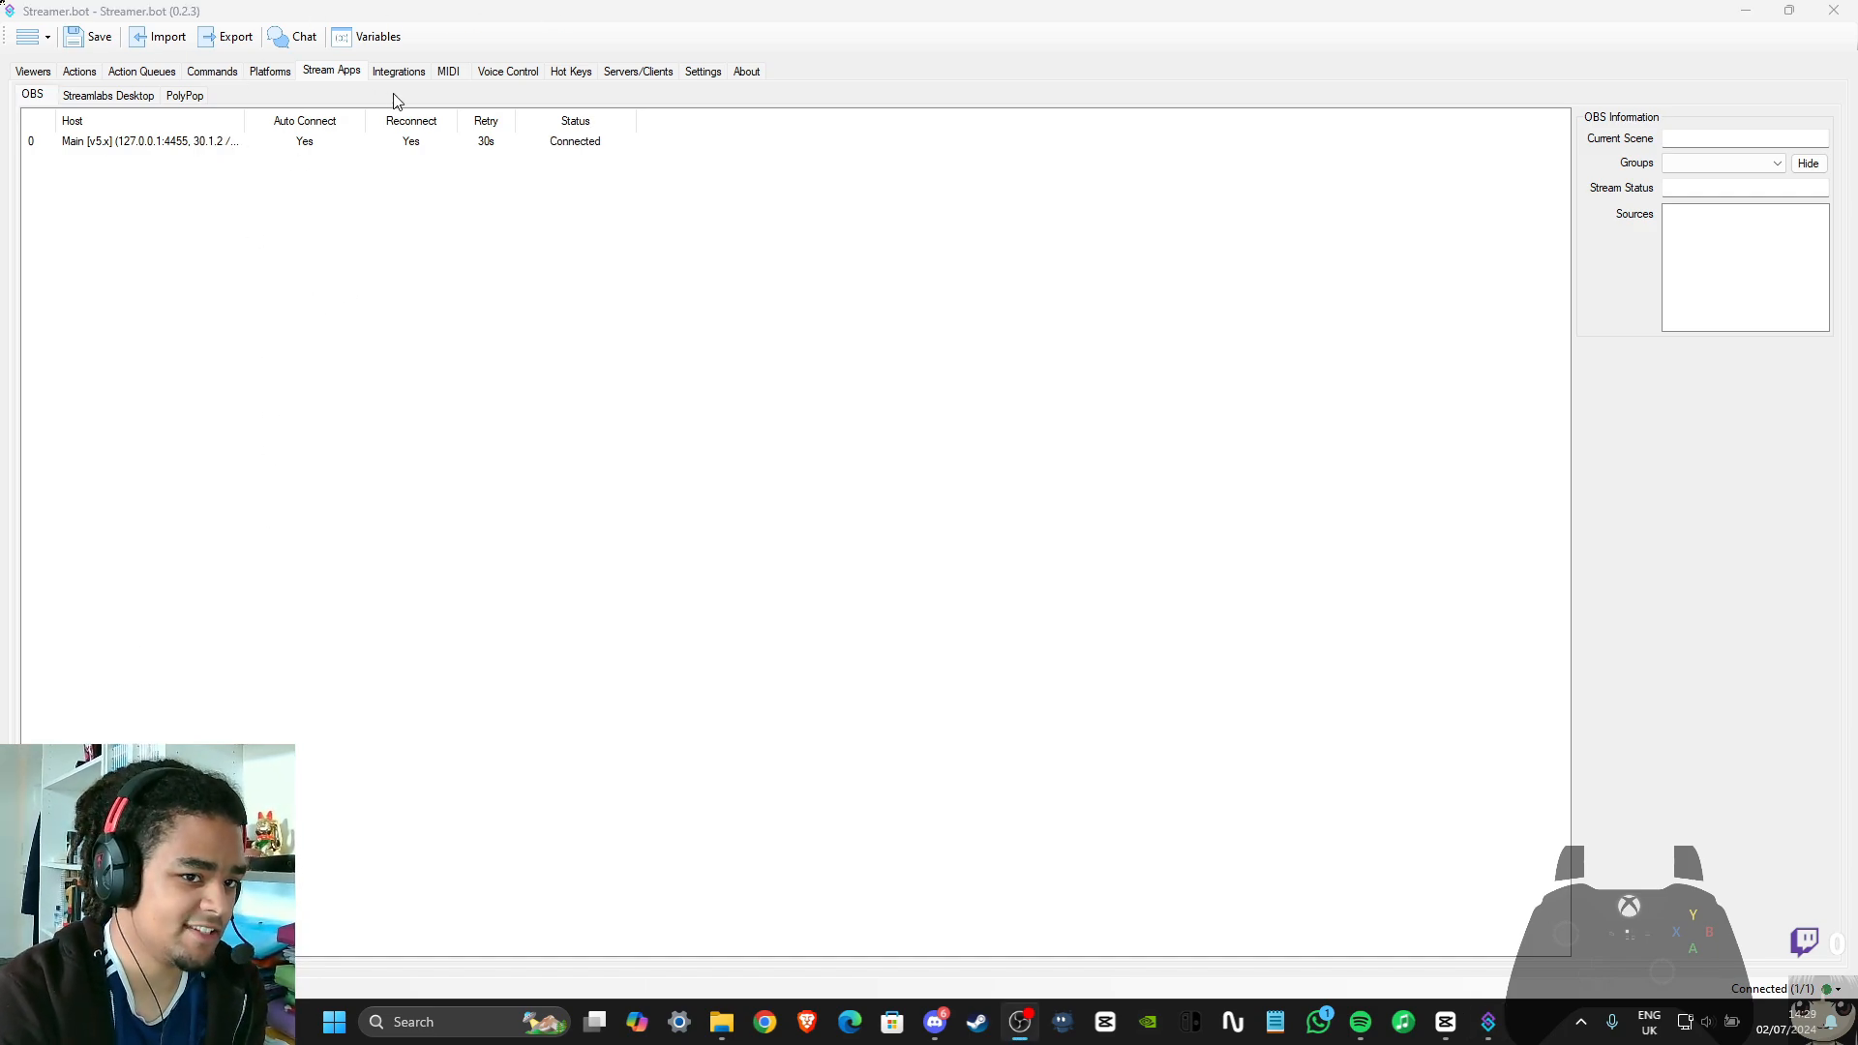
click(595, 145)
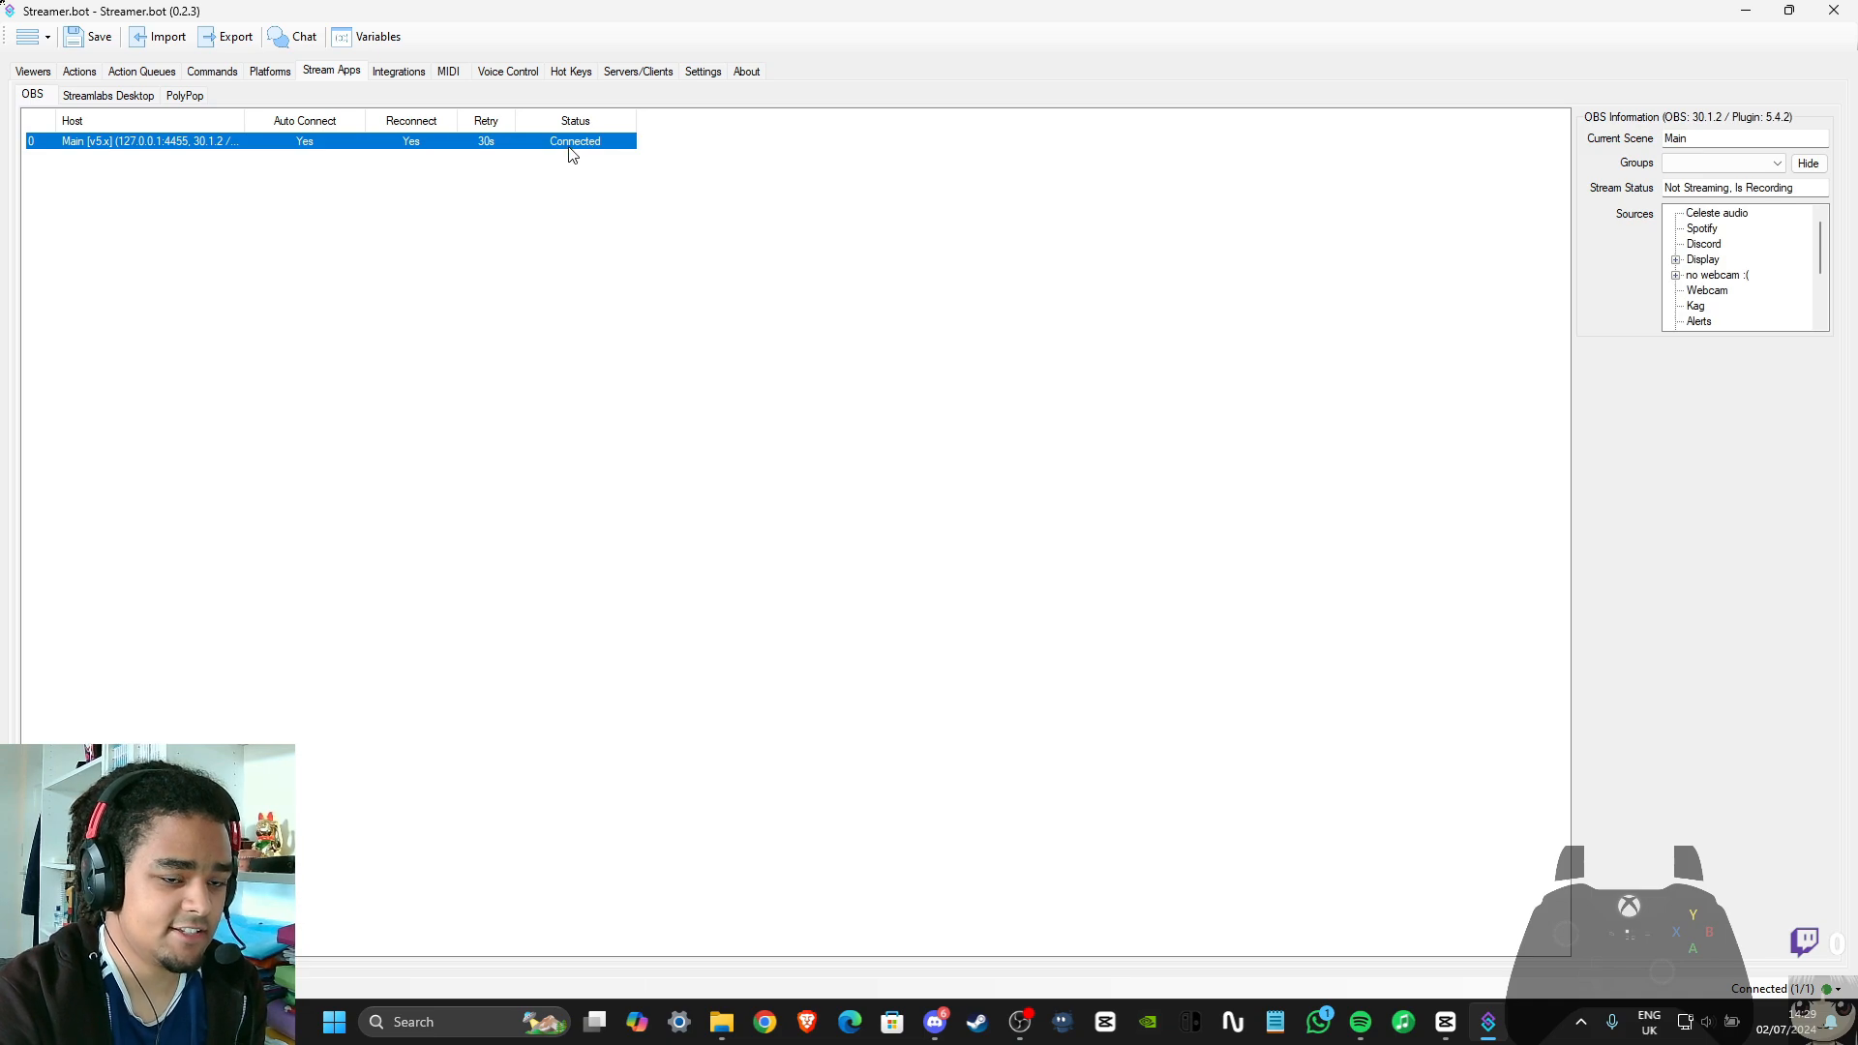
Return to the action list and select the ParrotTransparentCam action
click(162, 77)
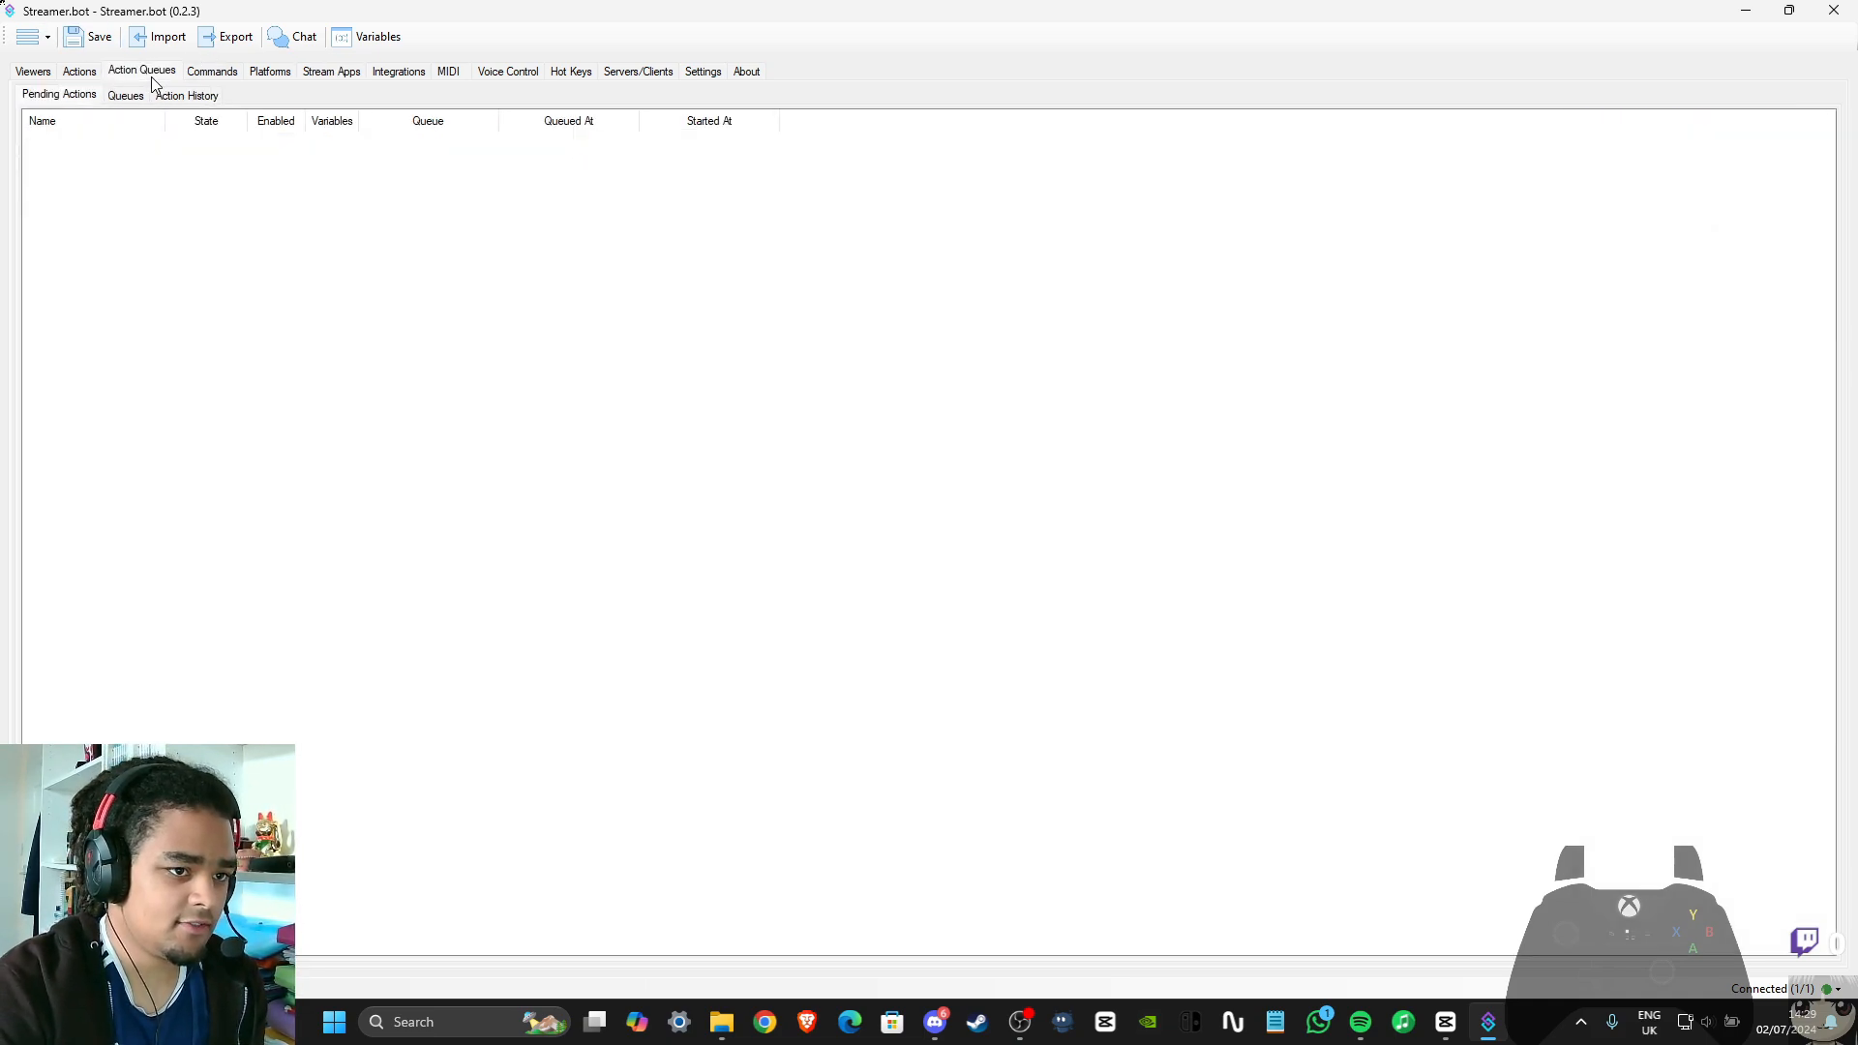
click(95, 74)
click(180, 170)
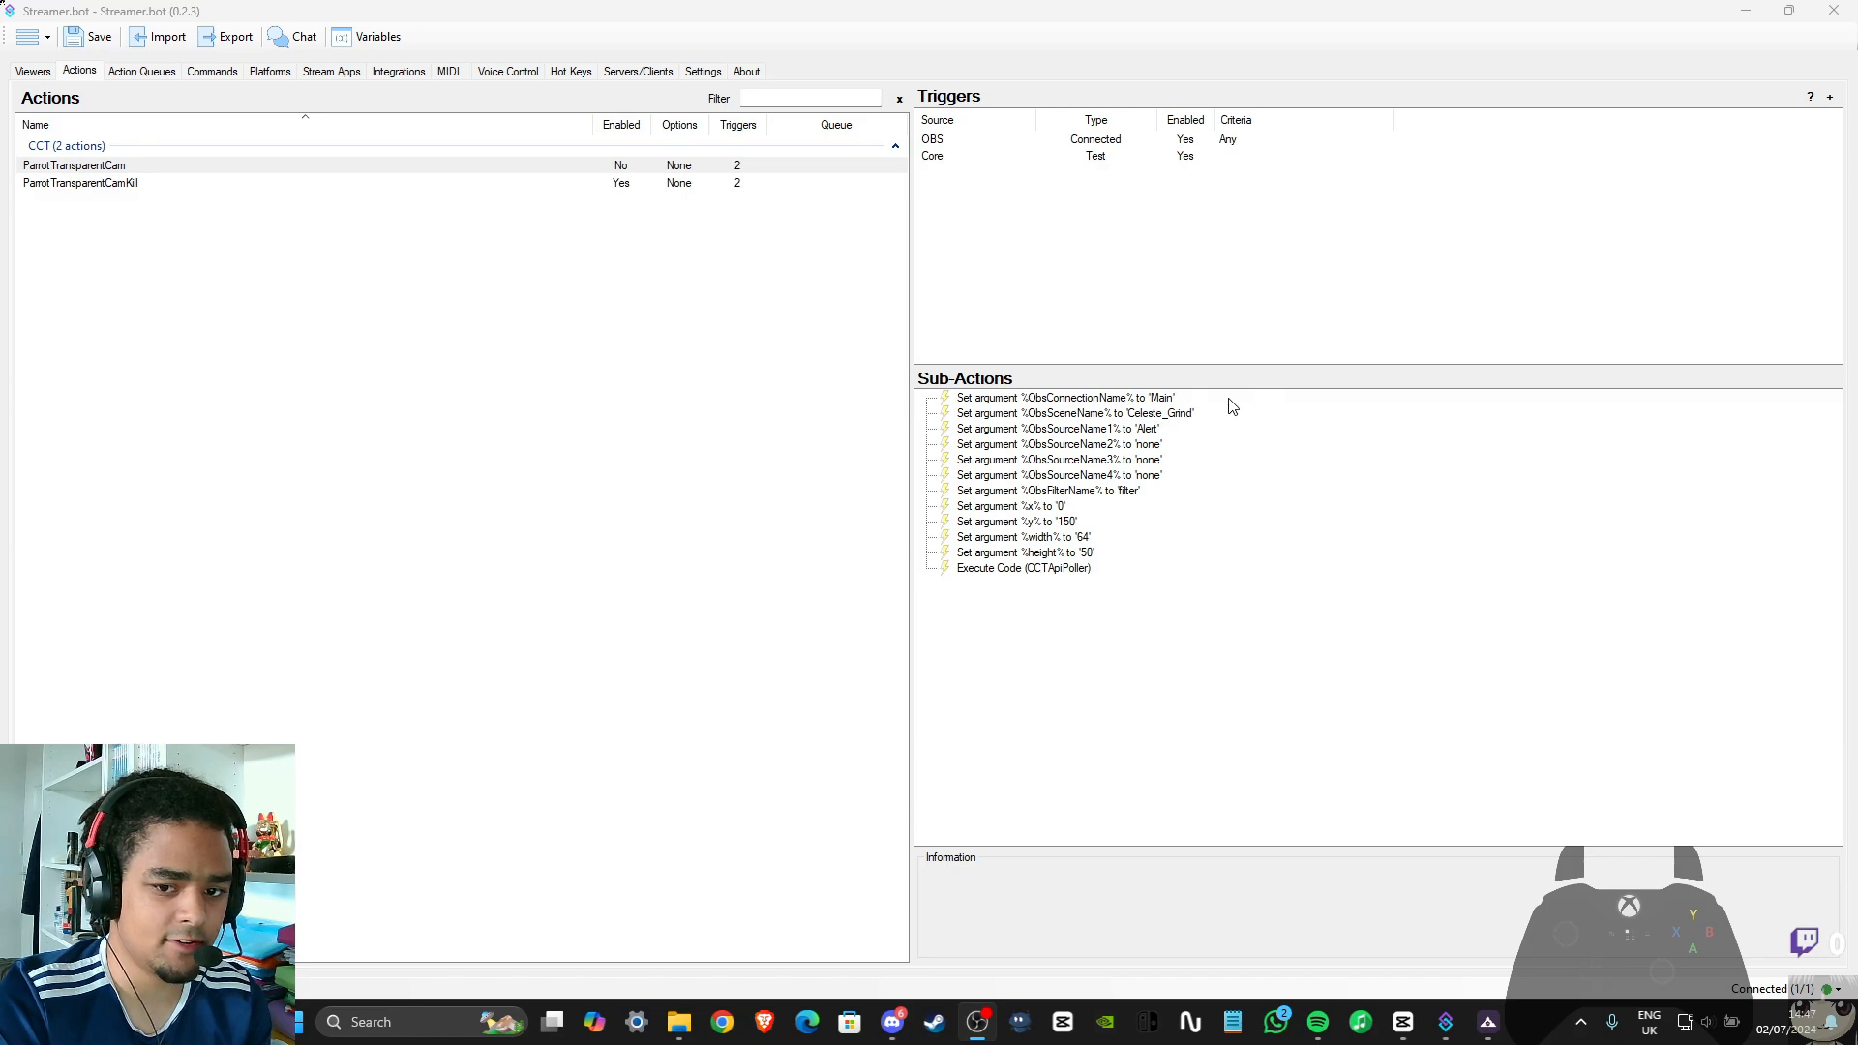
Compare the ObsConnectionName argument's value with the name in the OBS connection's settings
double_click(1132, 399)
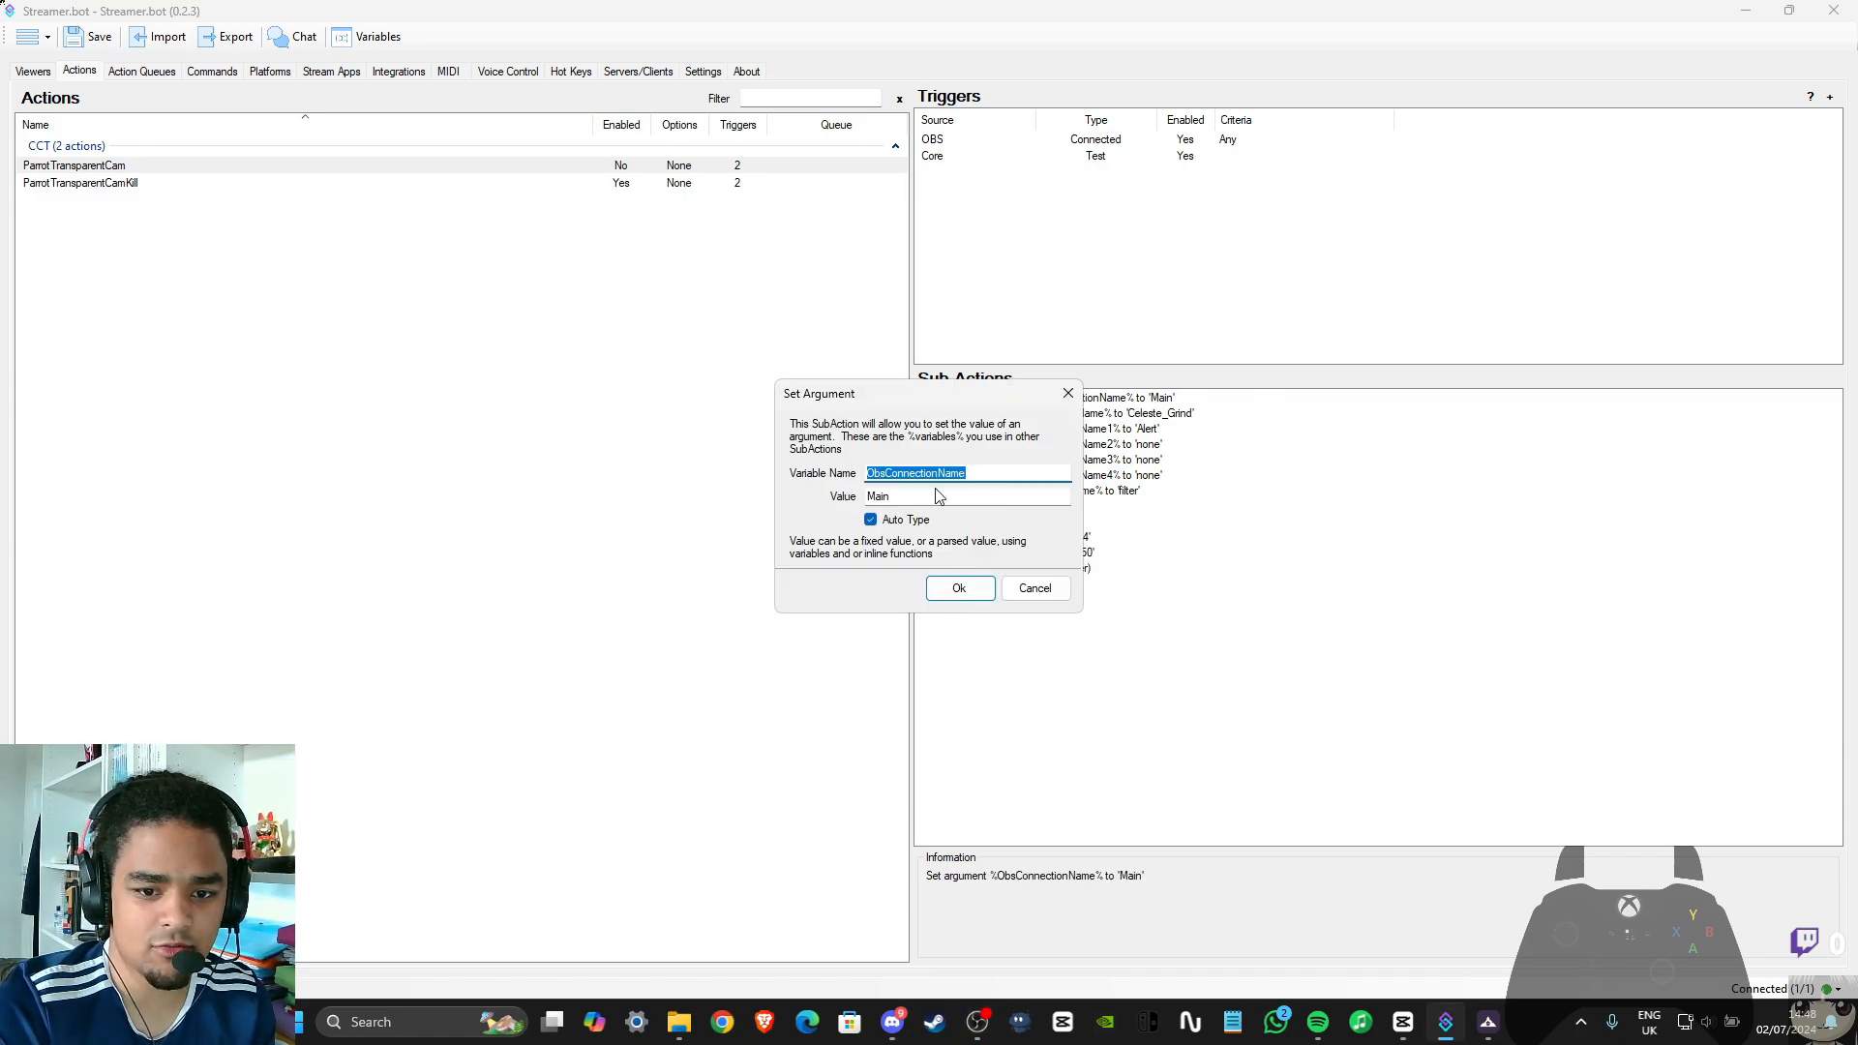
click(1034, 588)
click(346, 73)
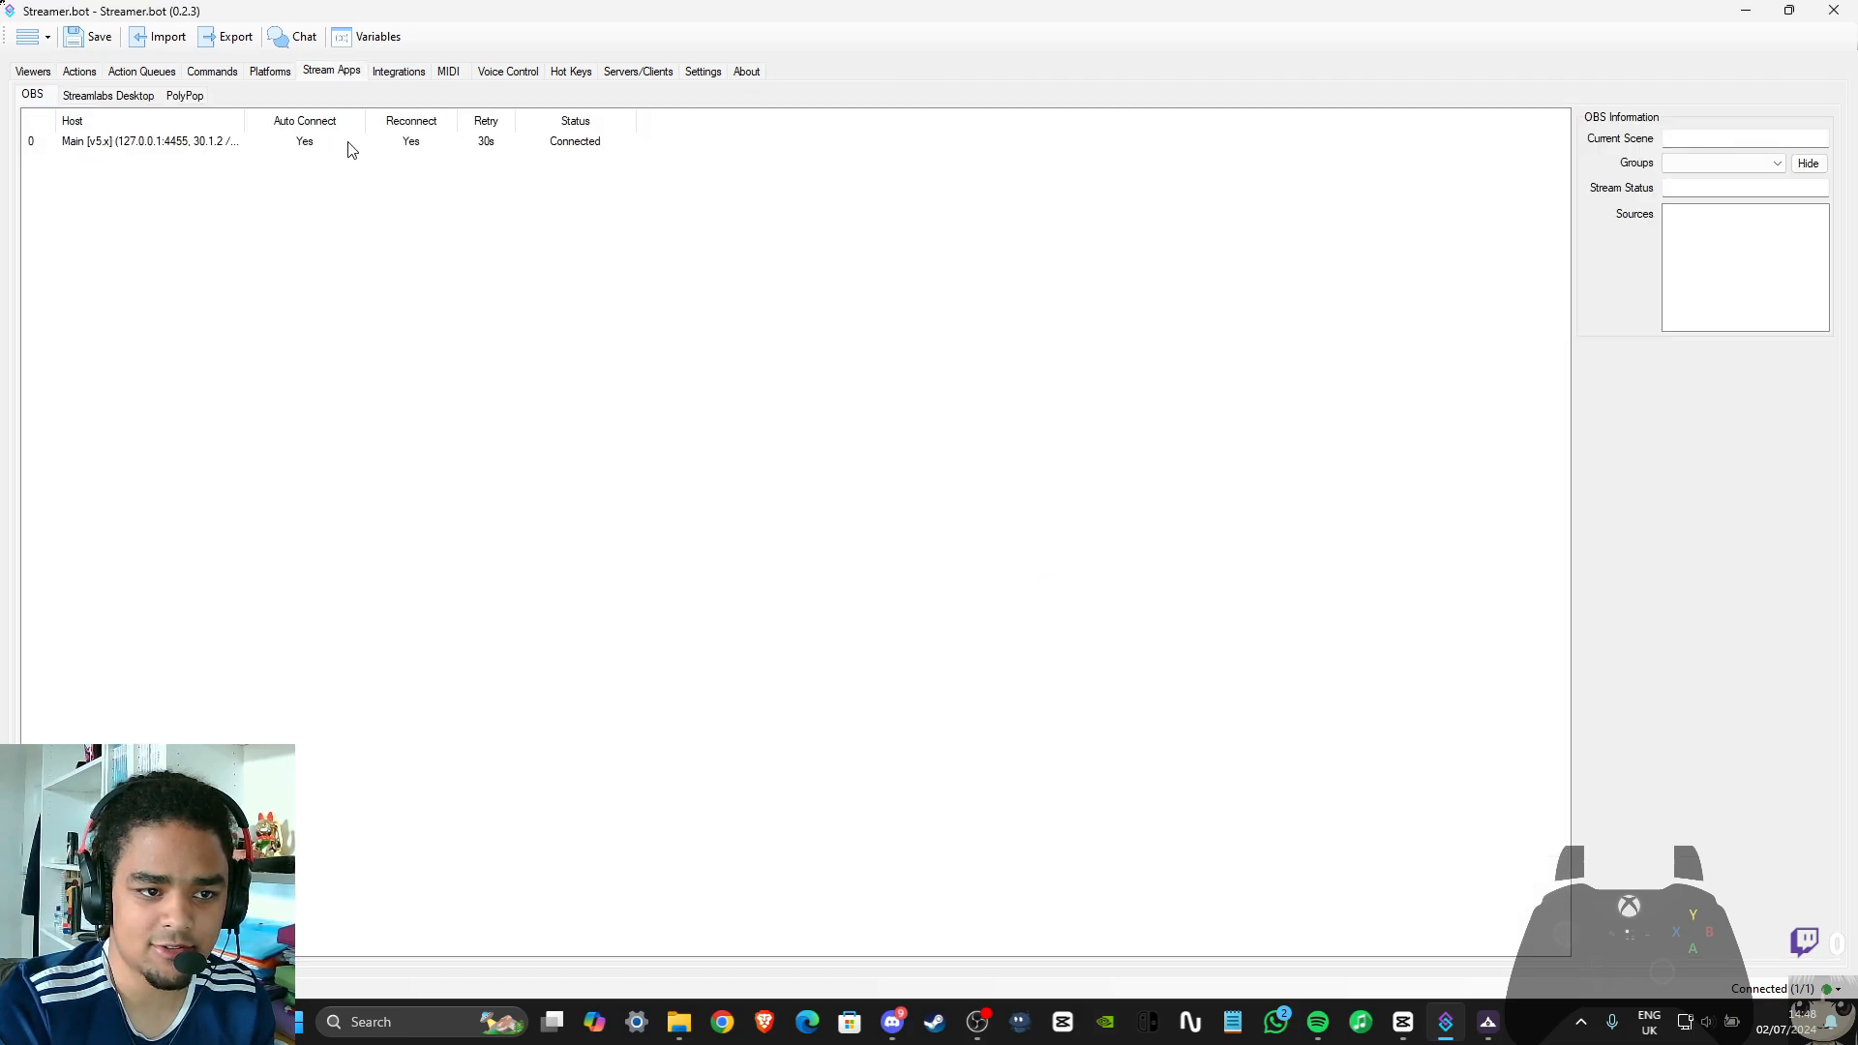
right_click(352, 145)
click(465, 174)
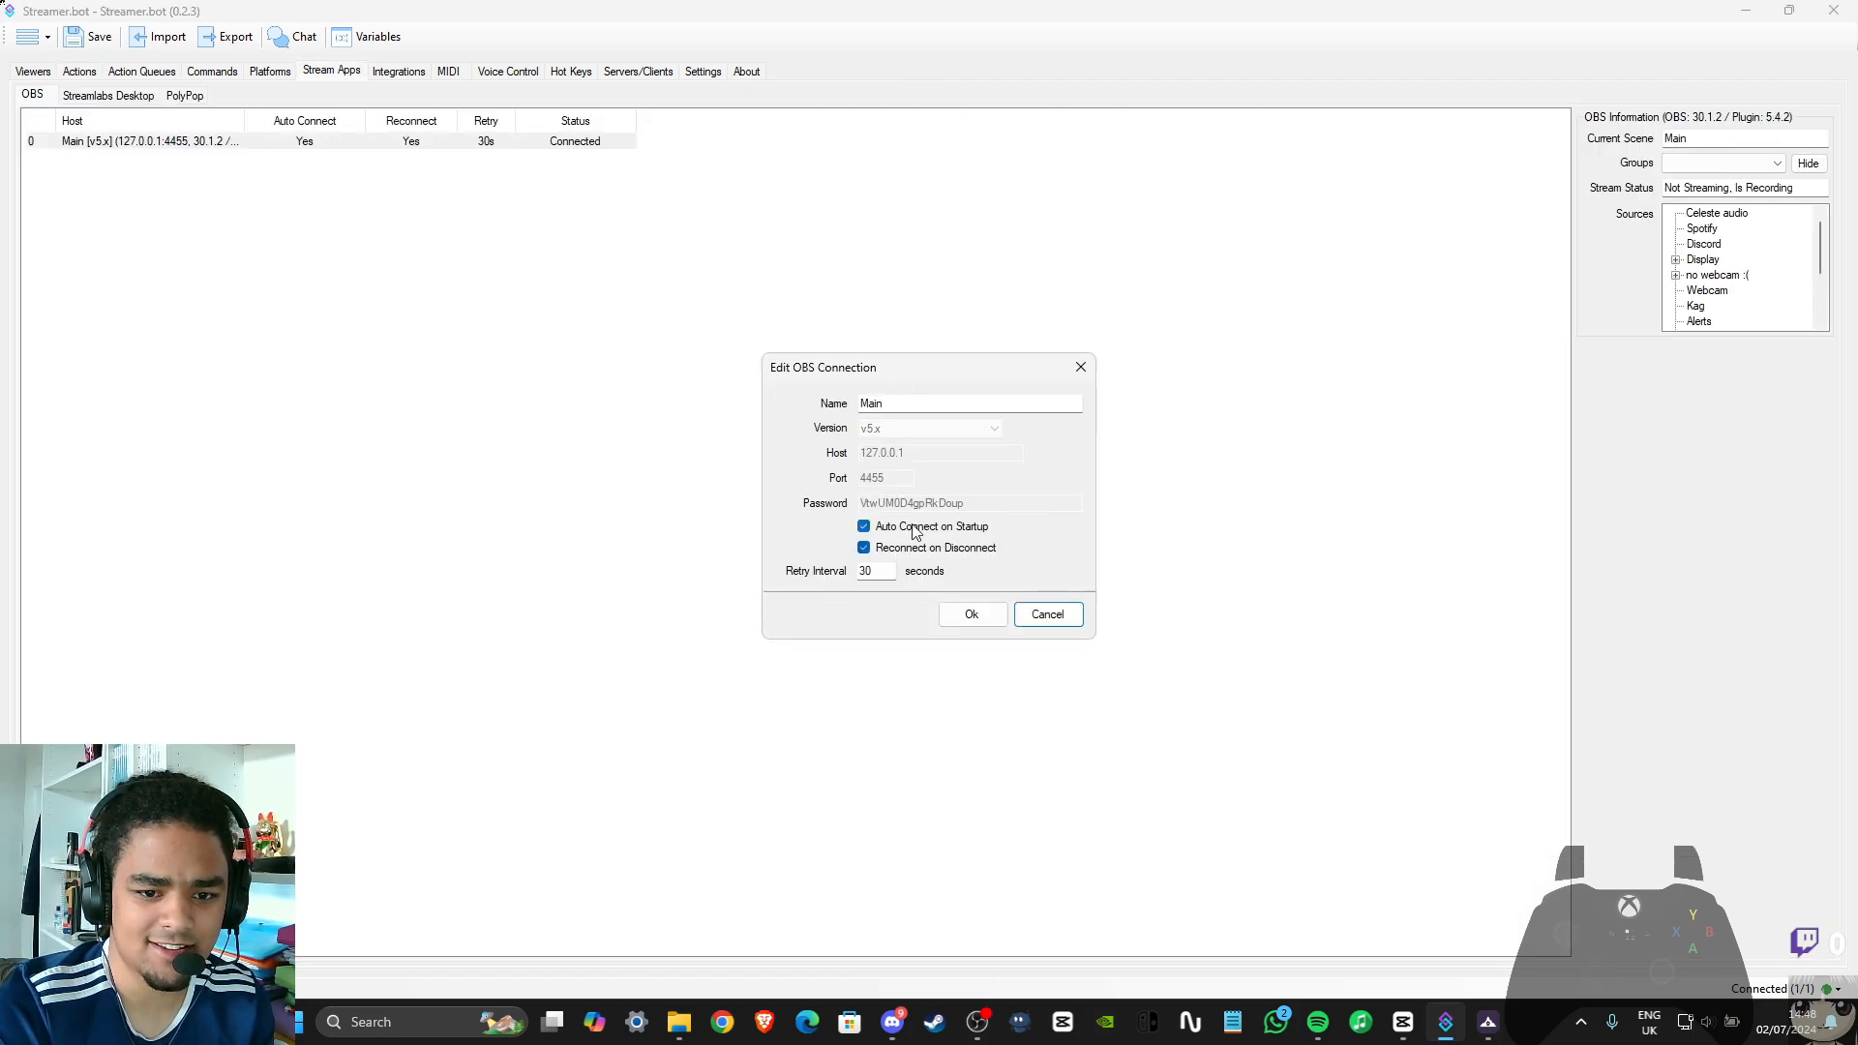
click(972, 614)
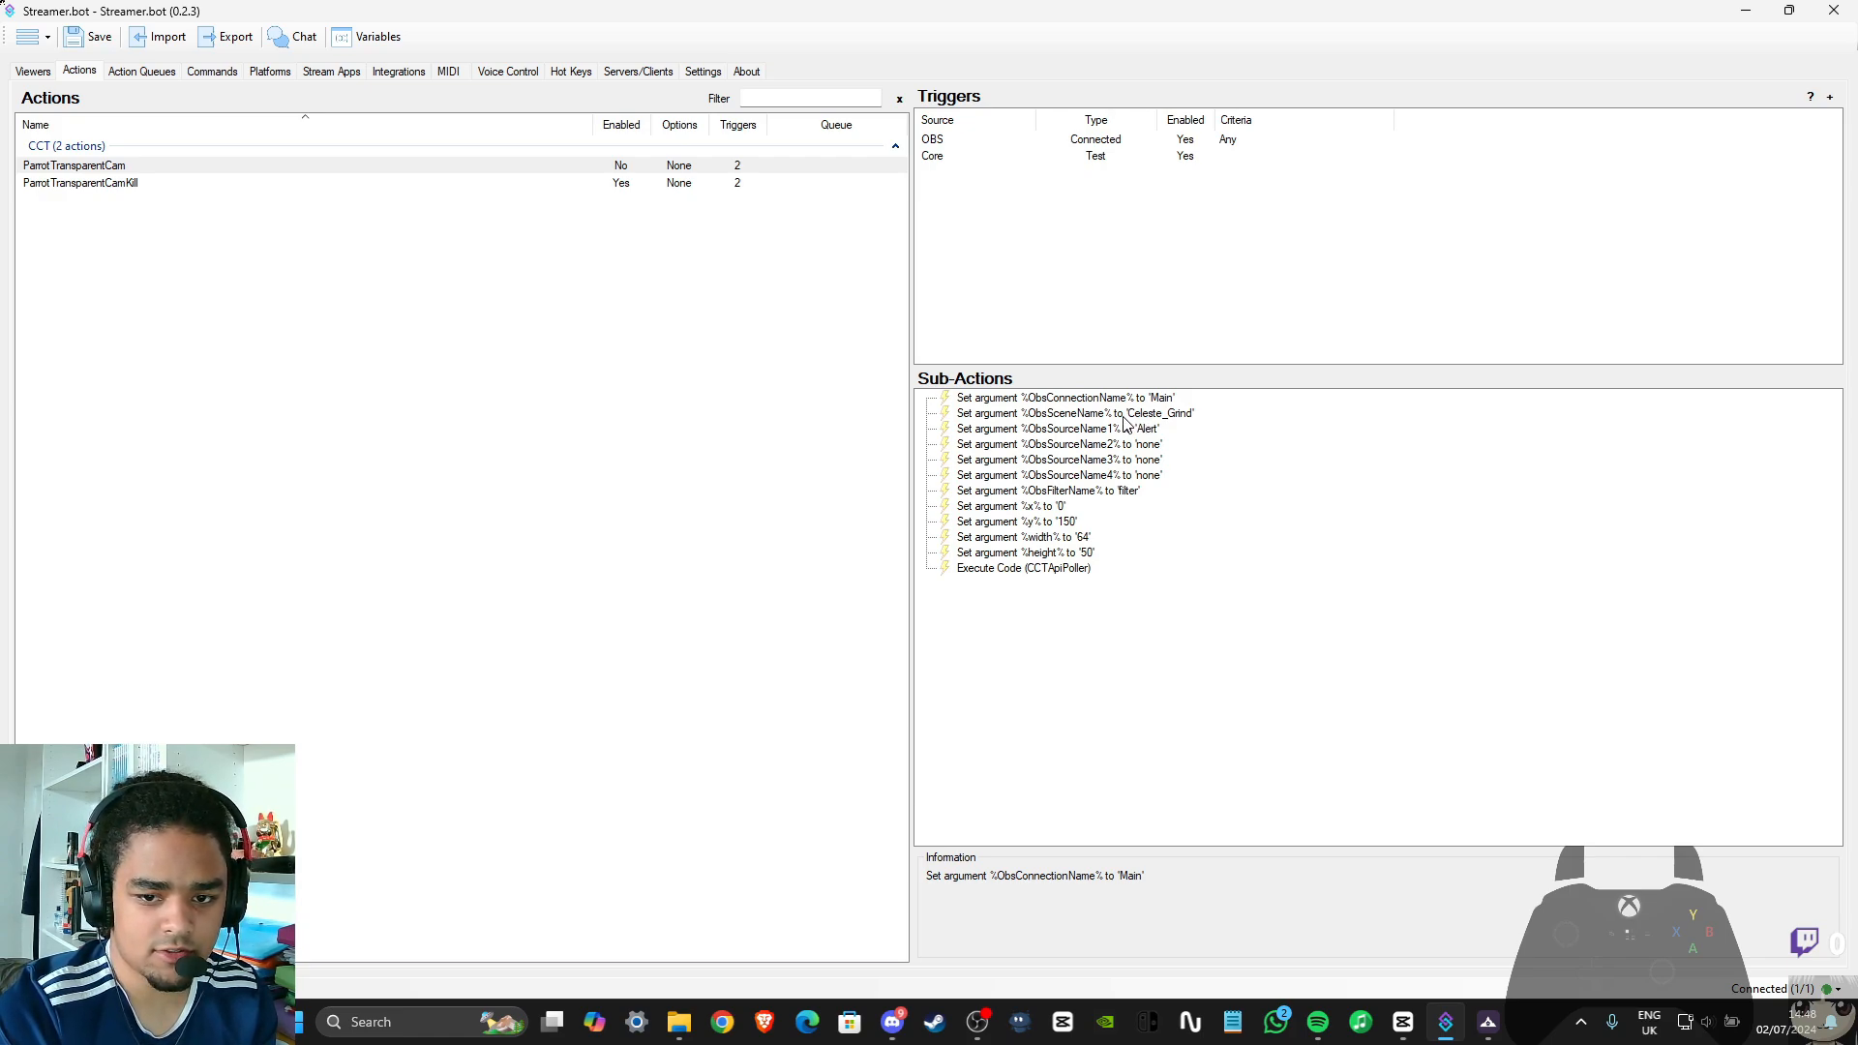
Set the ObsSceneName argument of the ParrotTransparentCam action to Main
double_click(1125, 423)
click(952, 496)
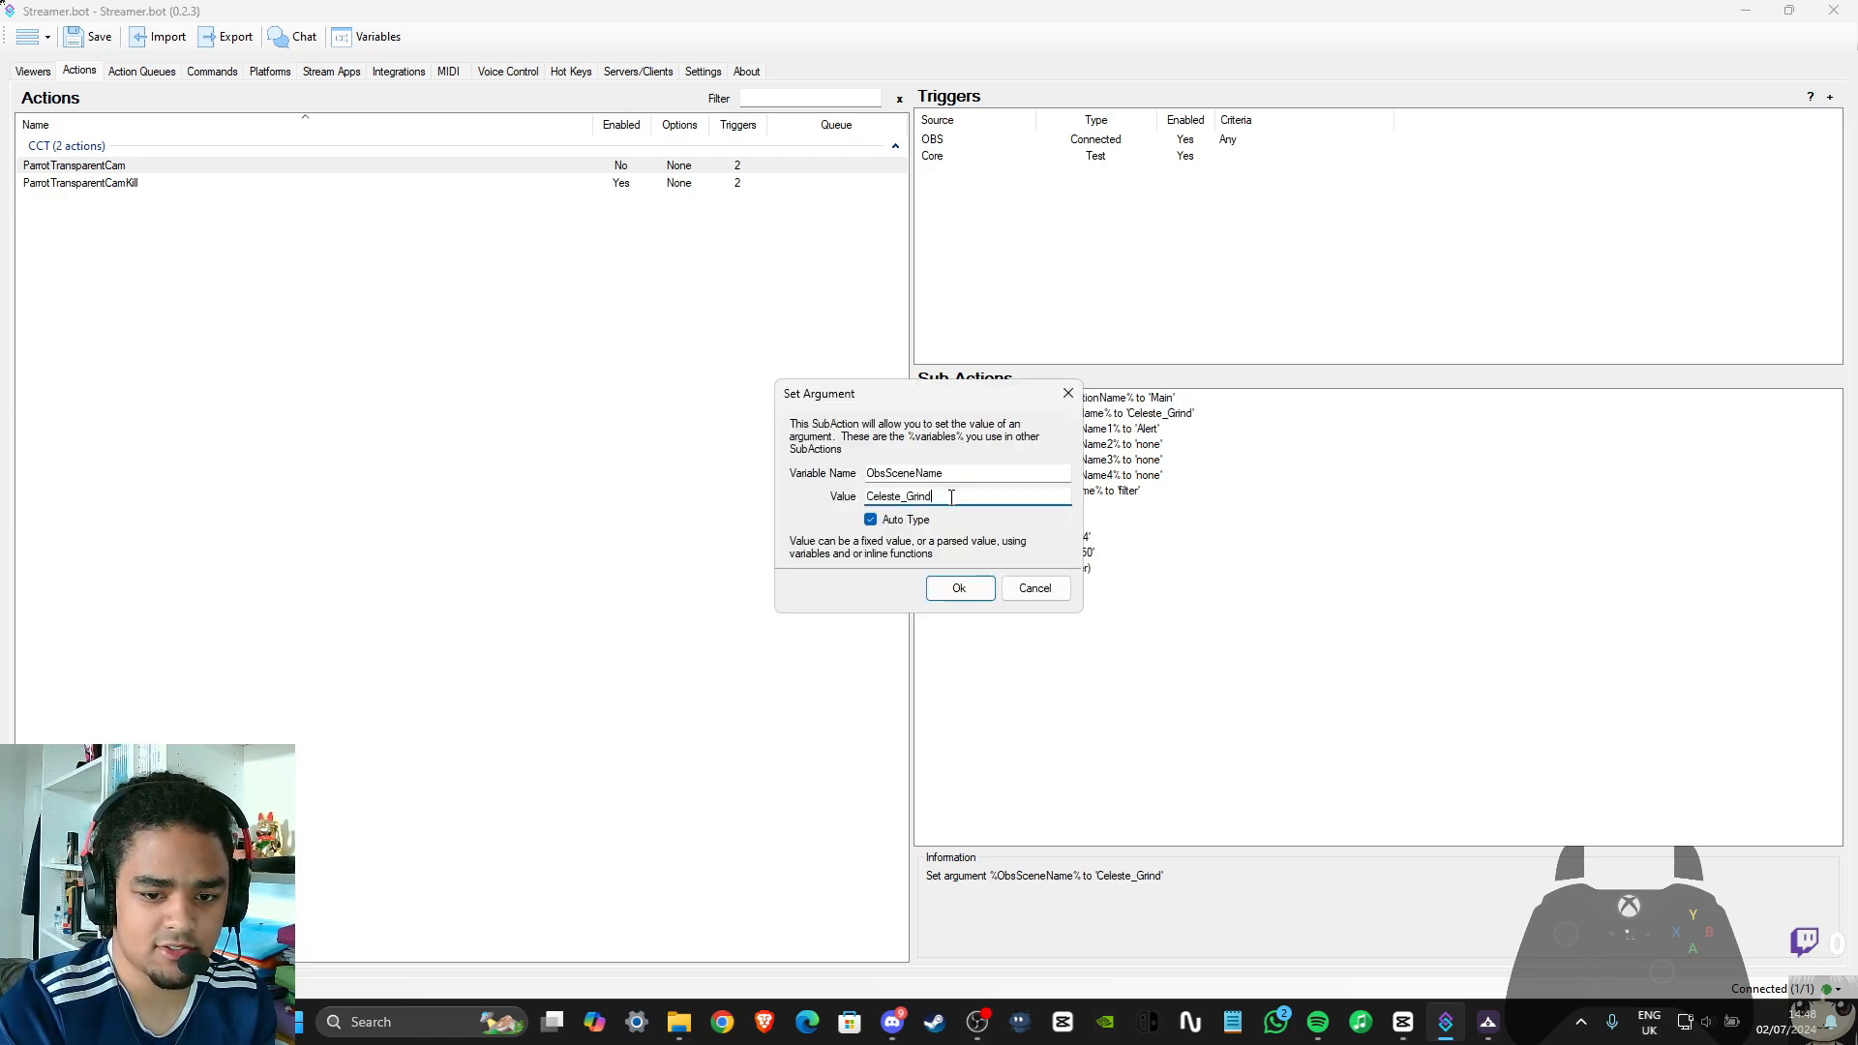
drag(951, 496, 840, 498)
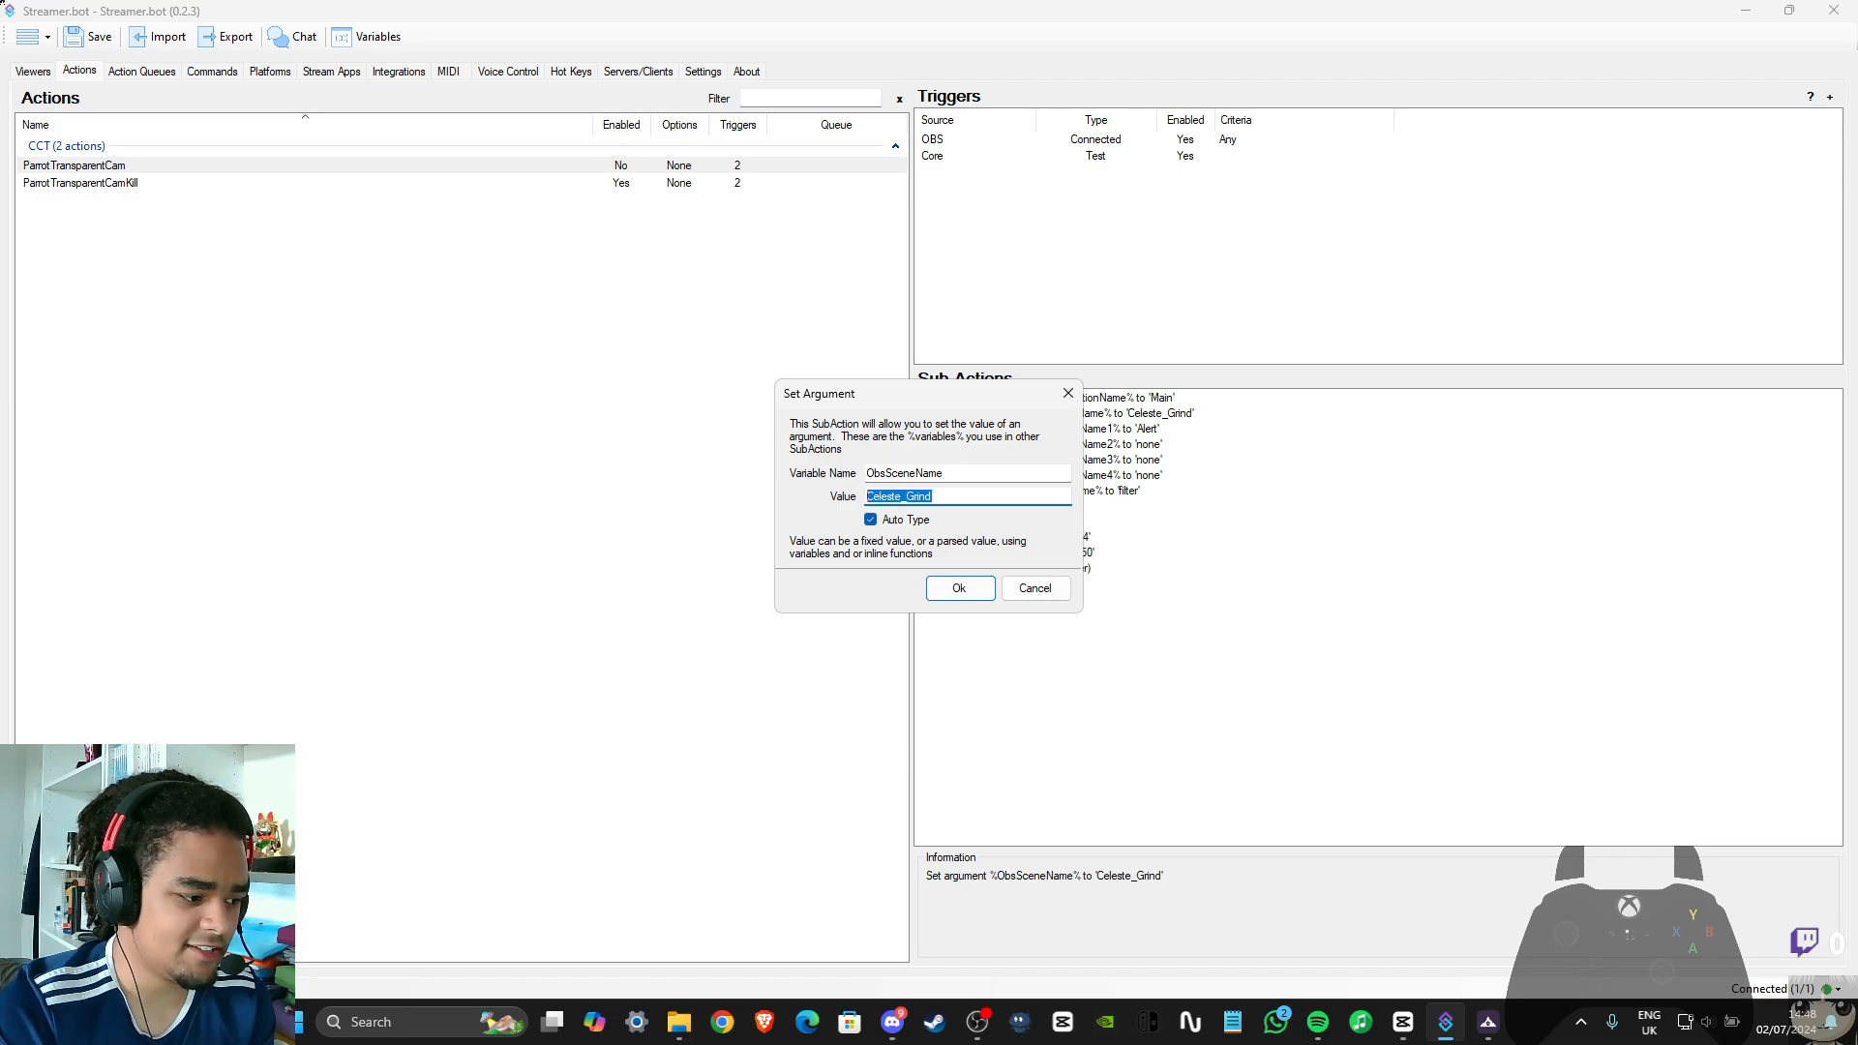
key(BackSpace)
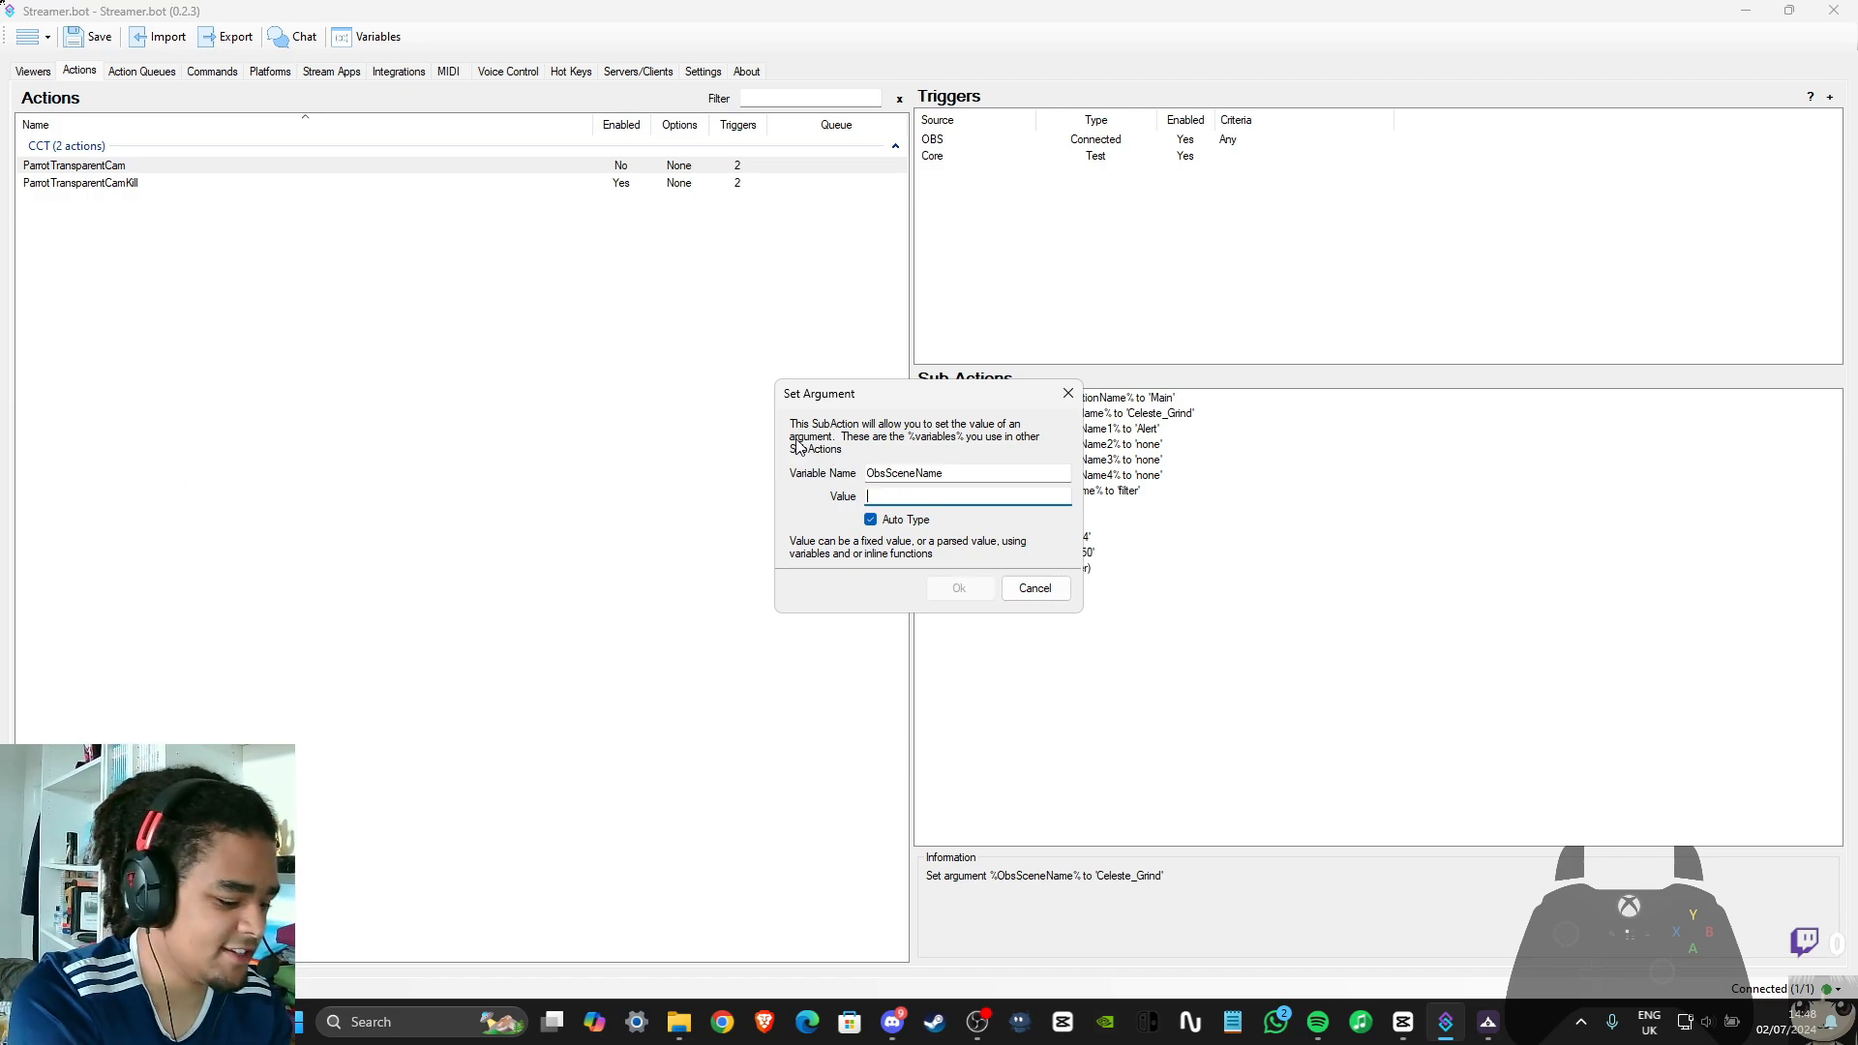
text(Main)
key(Return)
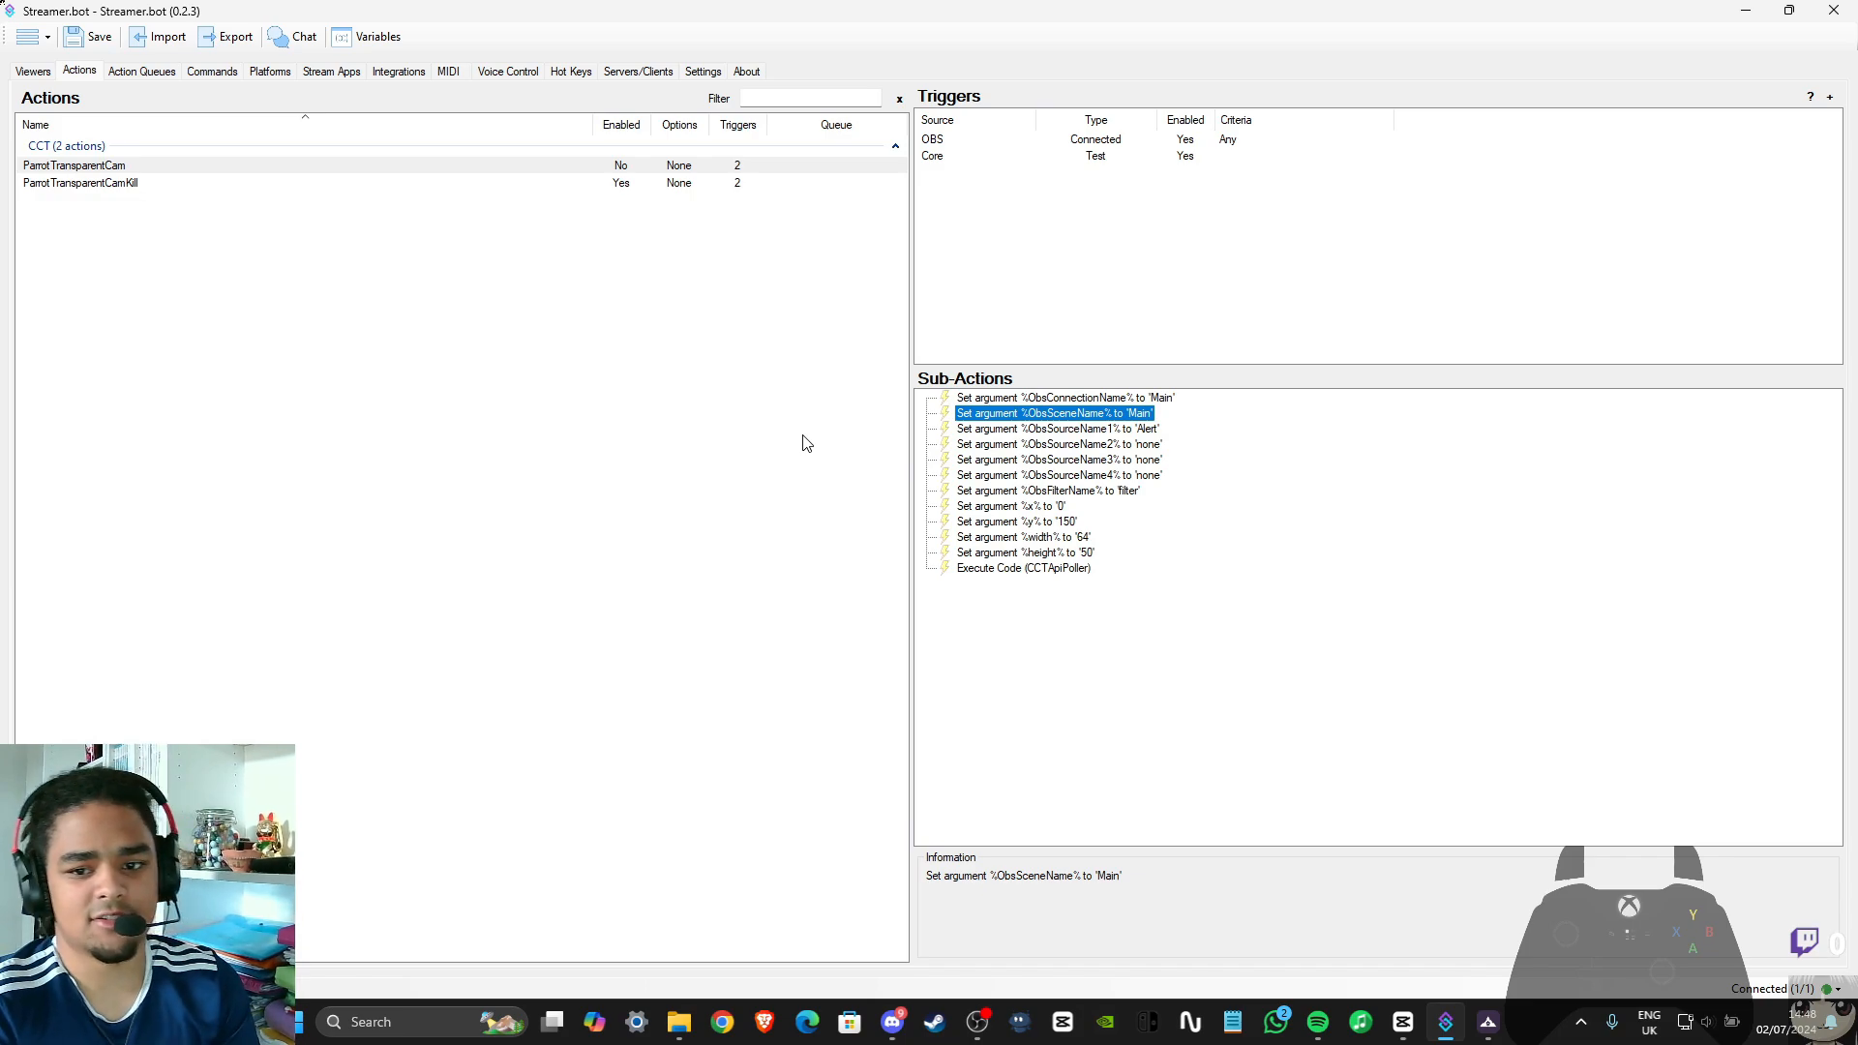
Set the ObsSourceName1 argument of the ParrotTransparentCam action to Webcam
click(1158, 431)
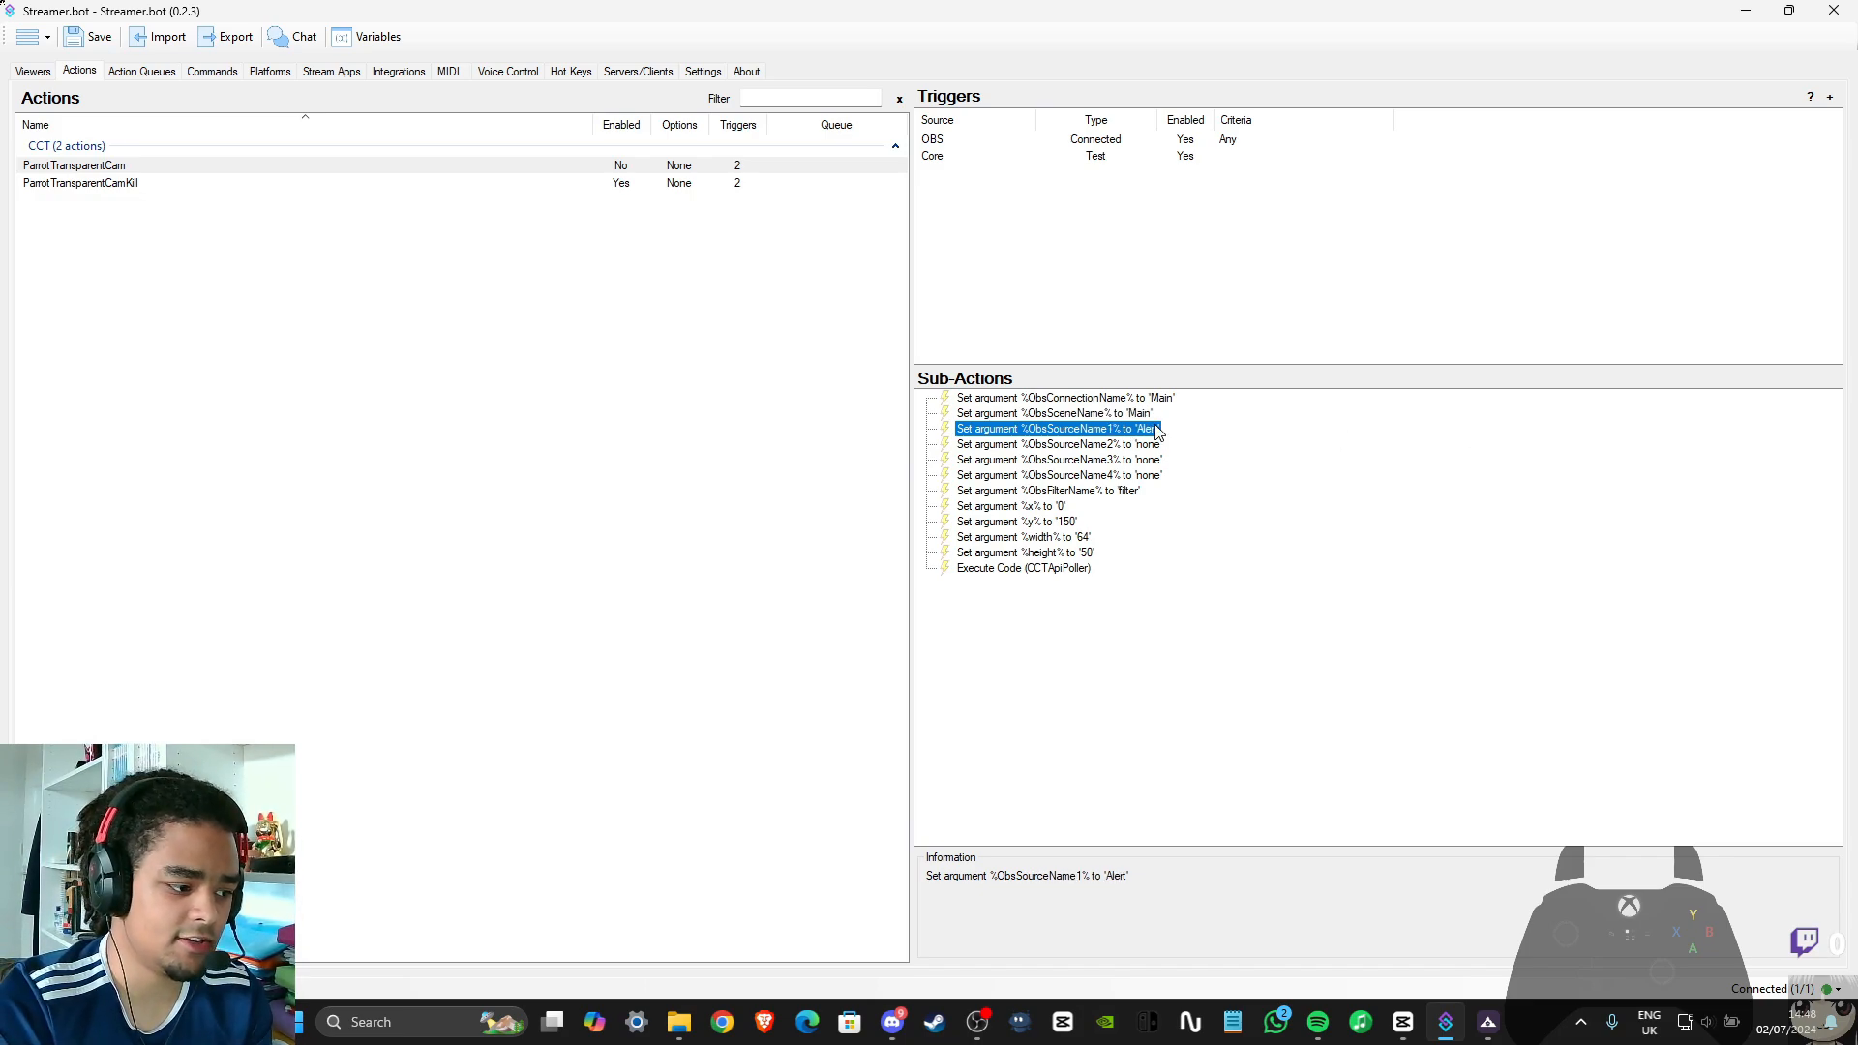
double_click(1059, 432)
double_click(929, 493)
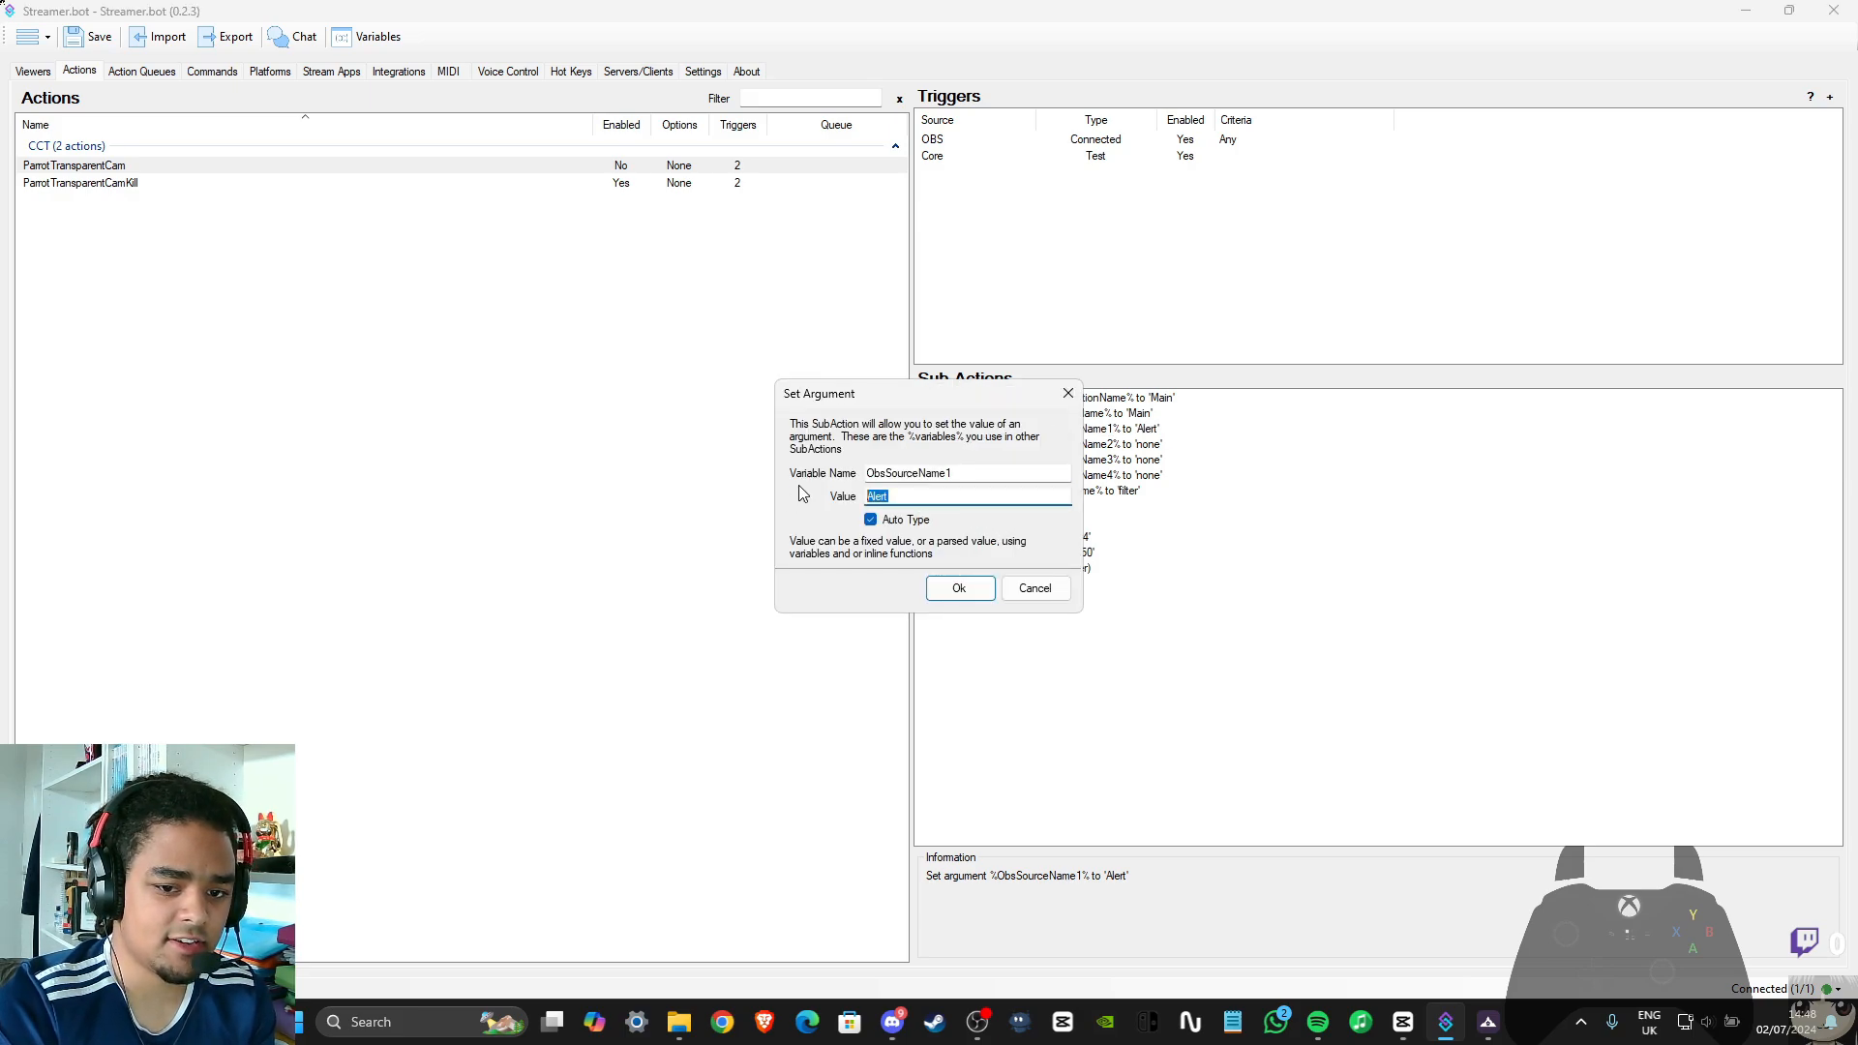
text(Webcam)
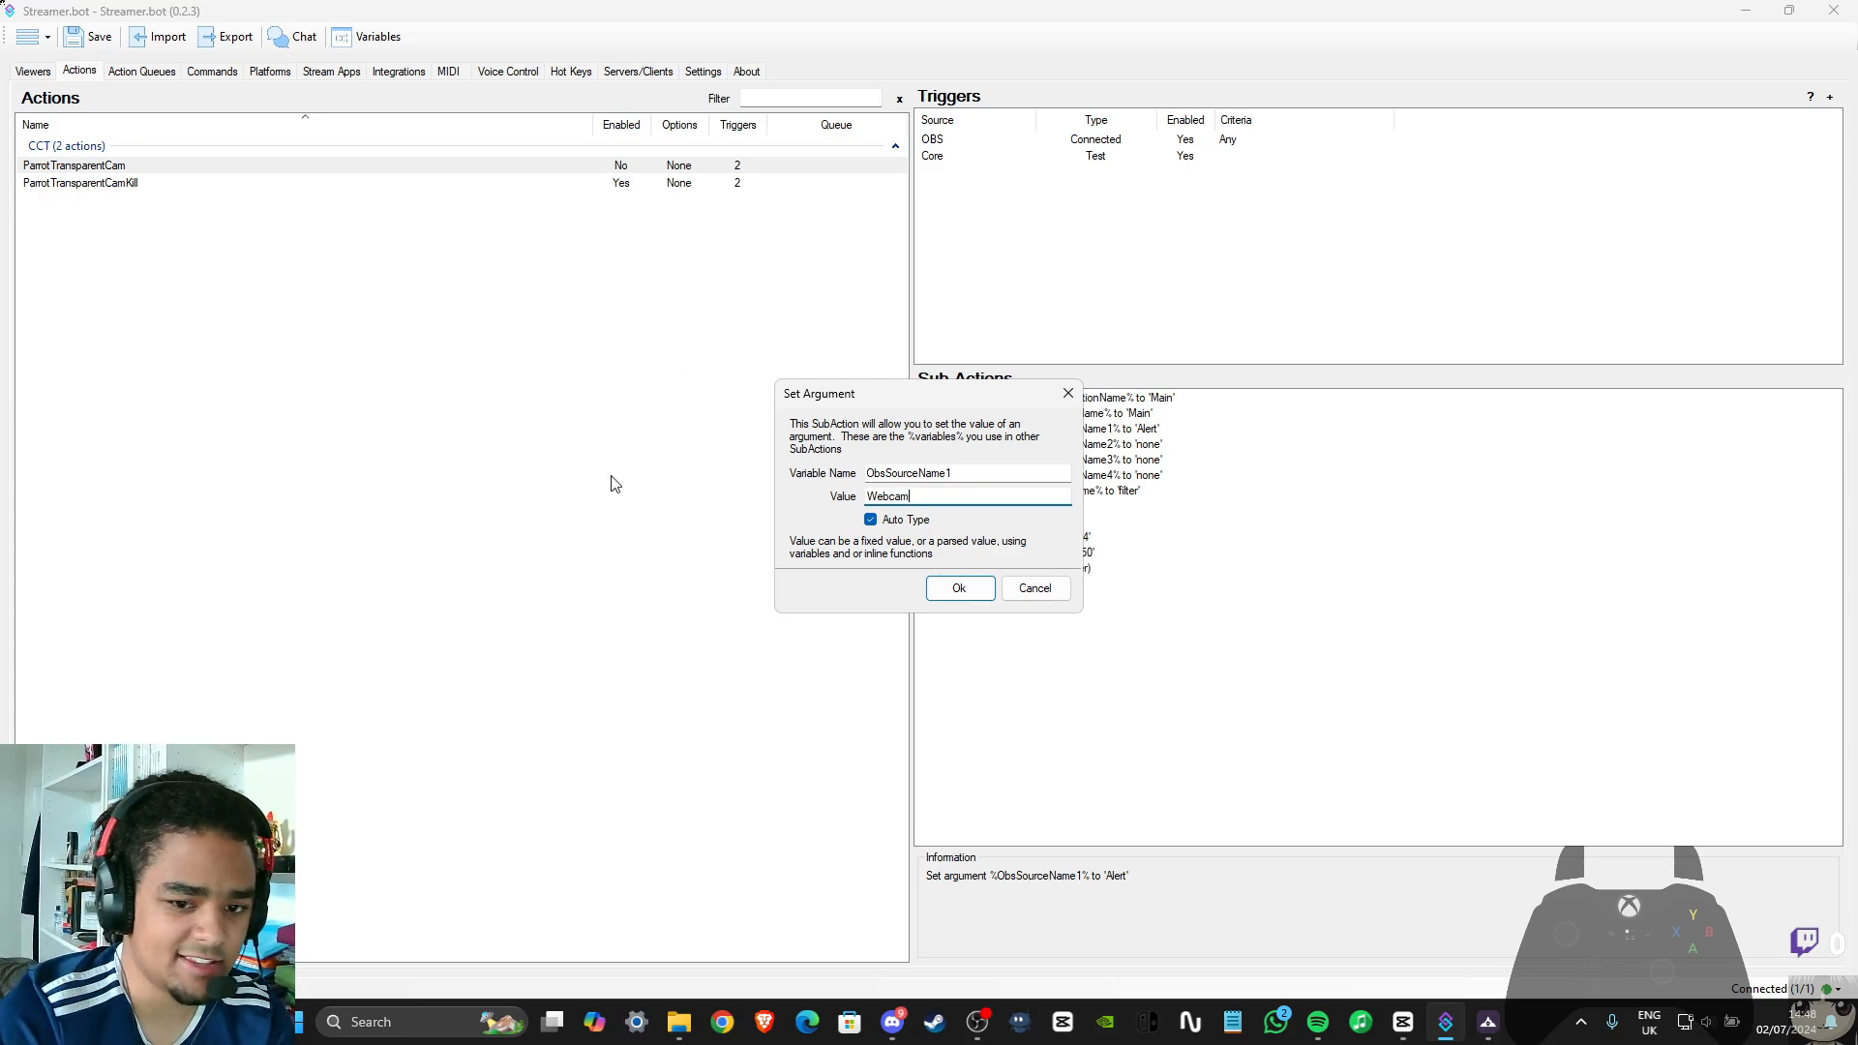
key(Return)
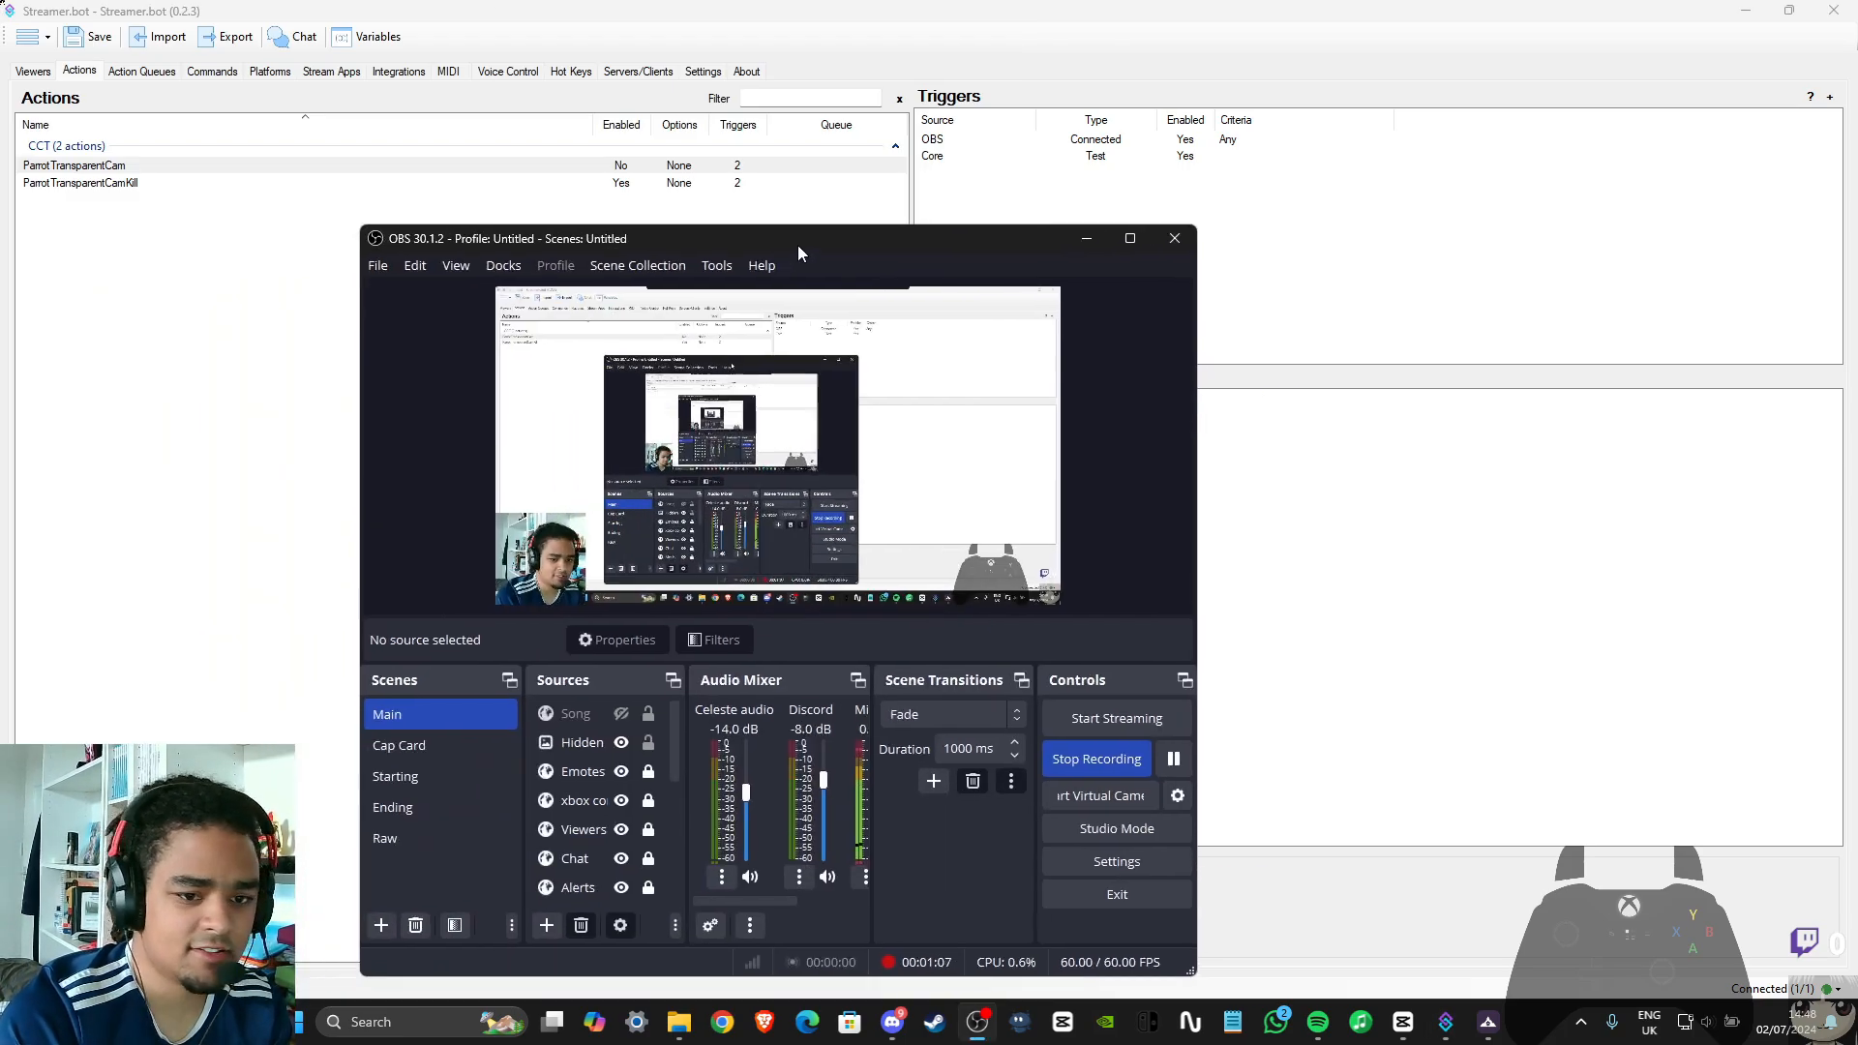
Switch to OBS and look up the webcam source's name in the Main scene's source list
click(1135, 236)
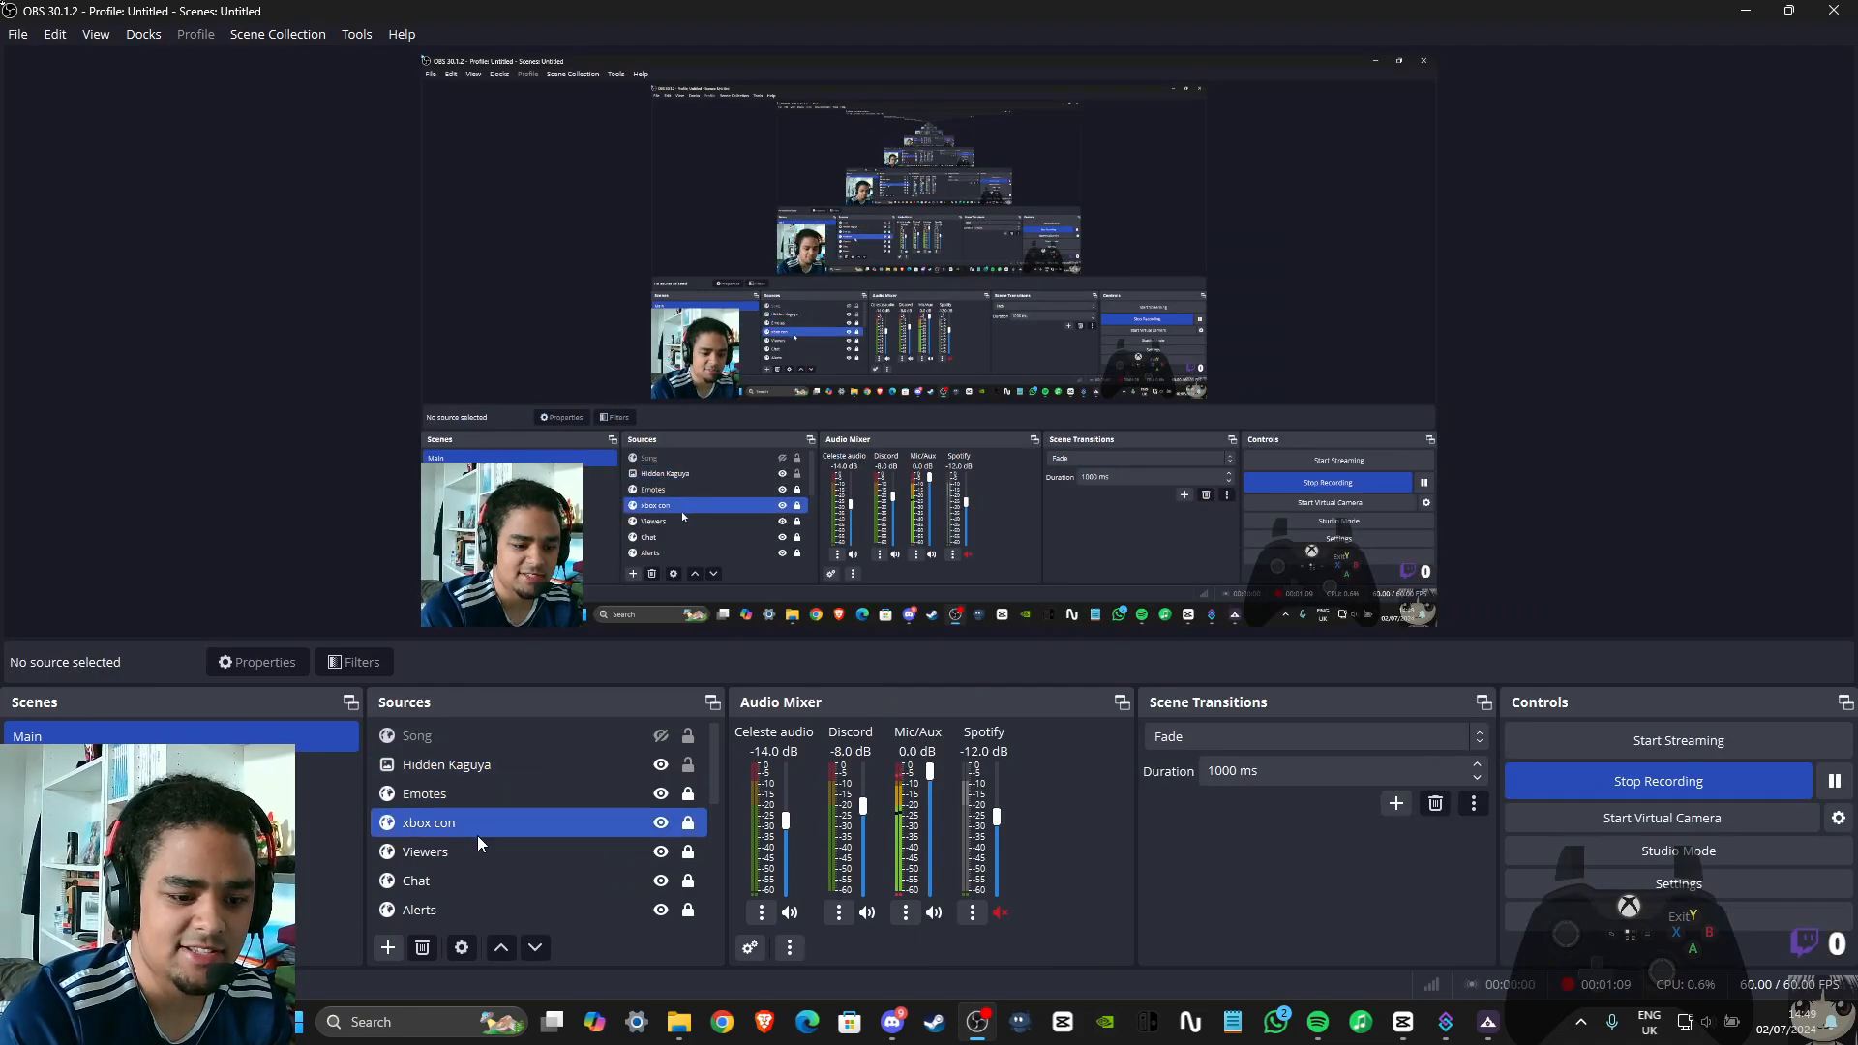
scroll(491, 834, down, 3)
scroll(467, 823, down, 1)
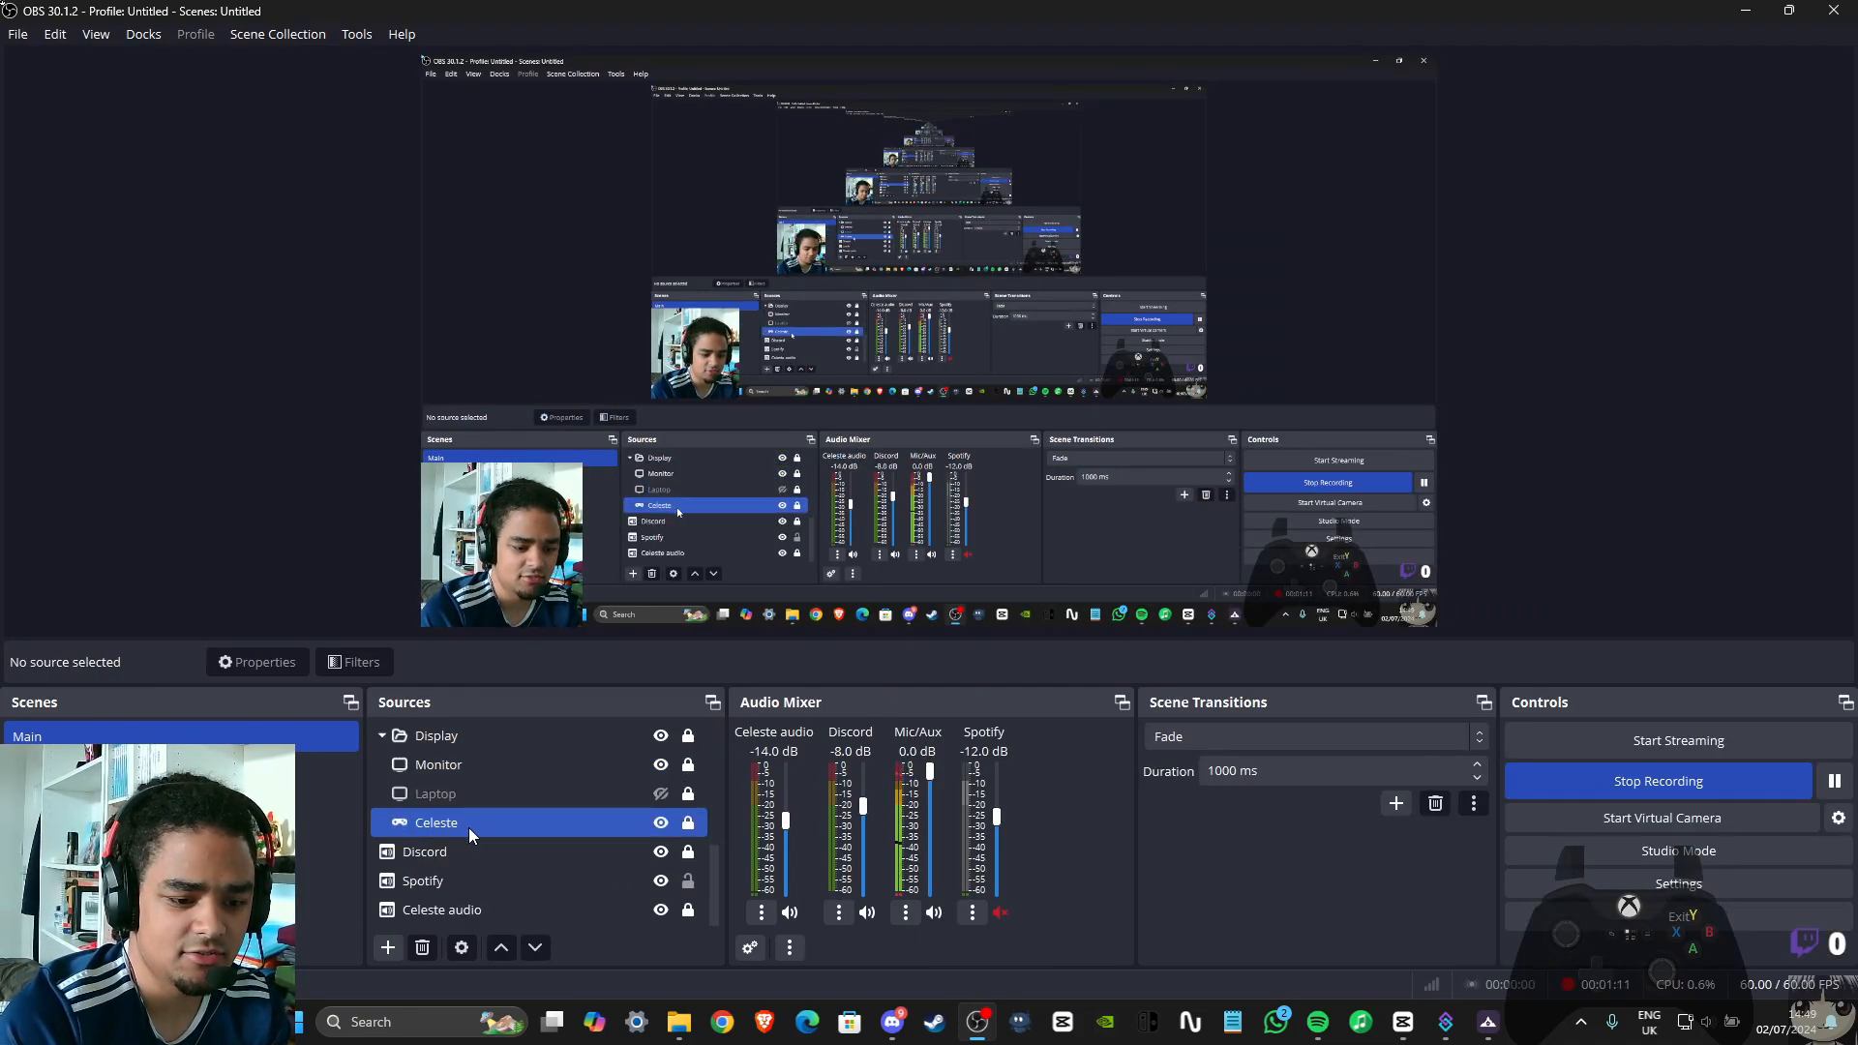
scroll(468, 829, up, 5)
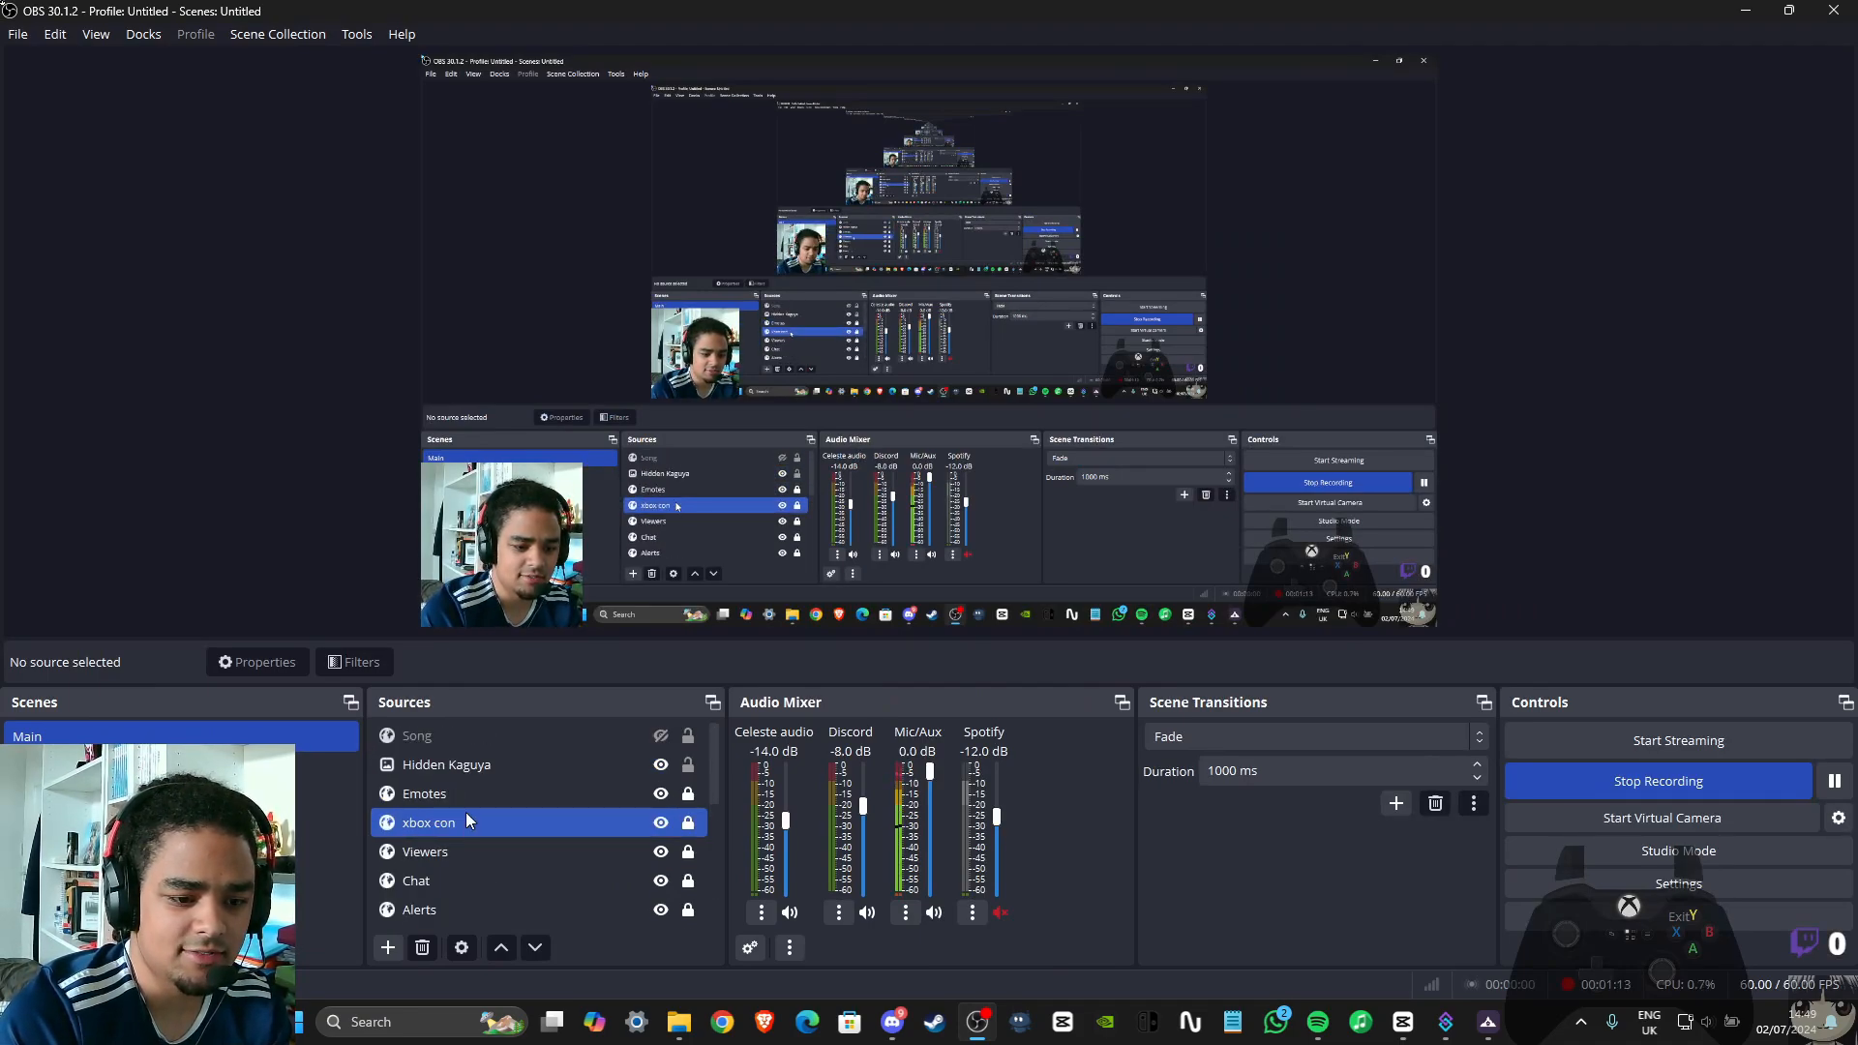
scroll(467, 798, down, 2)
click(445, 879)
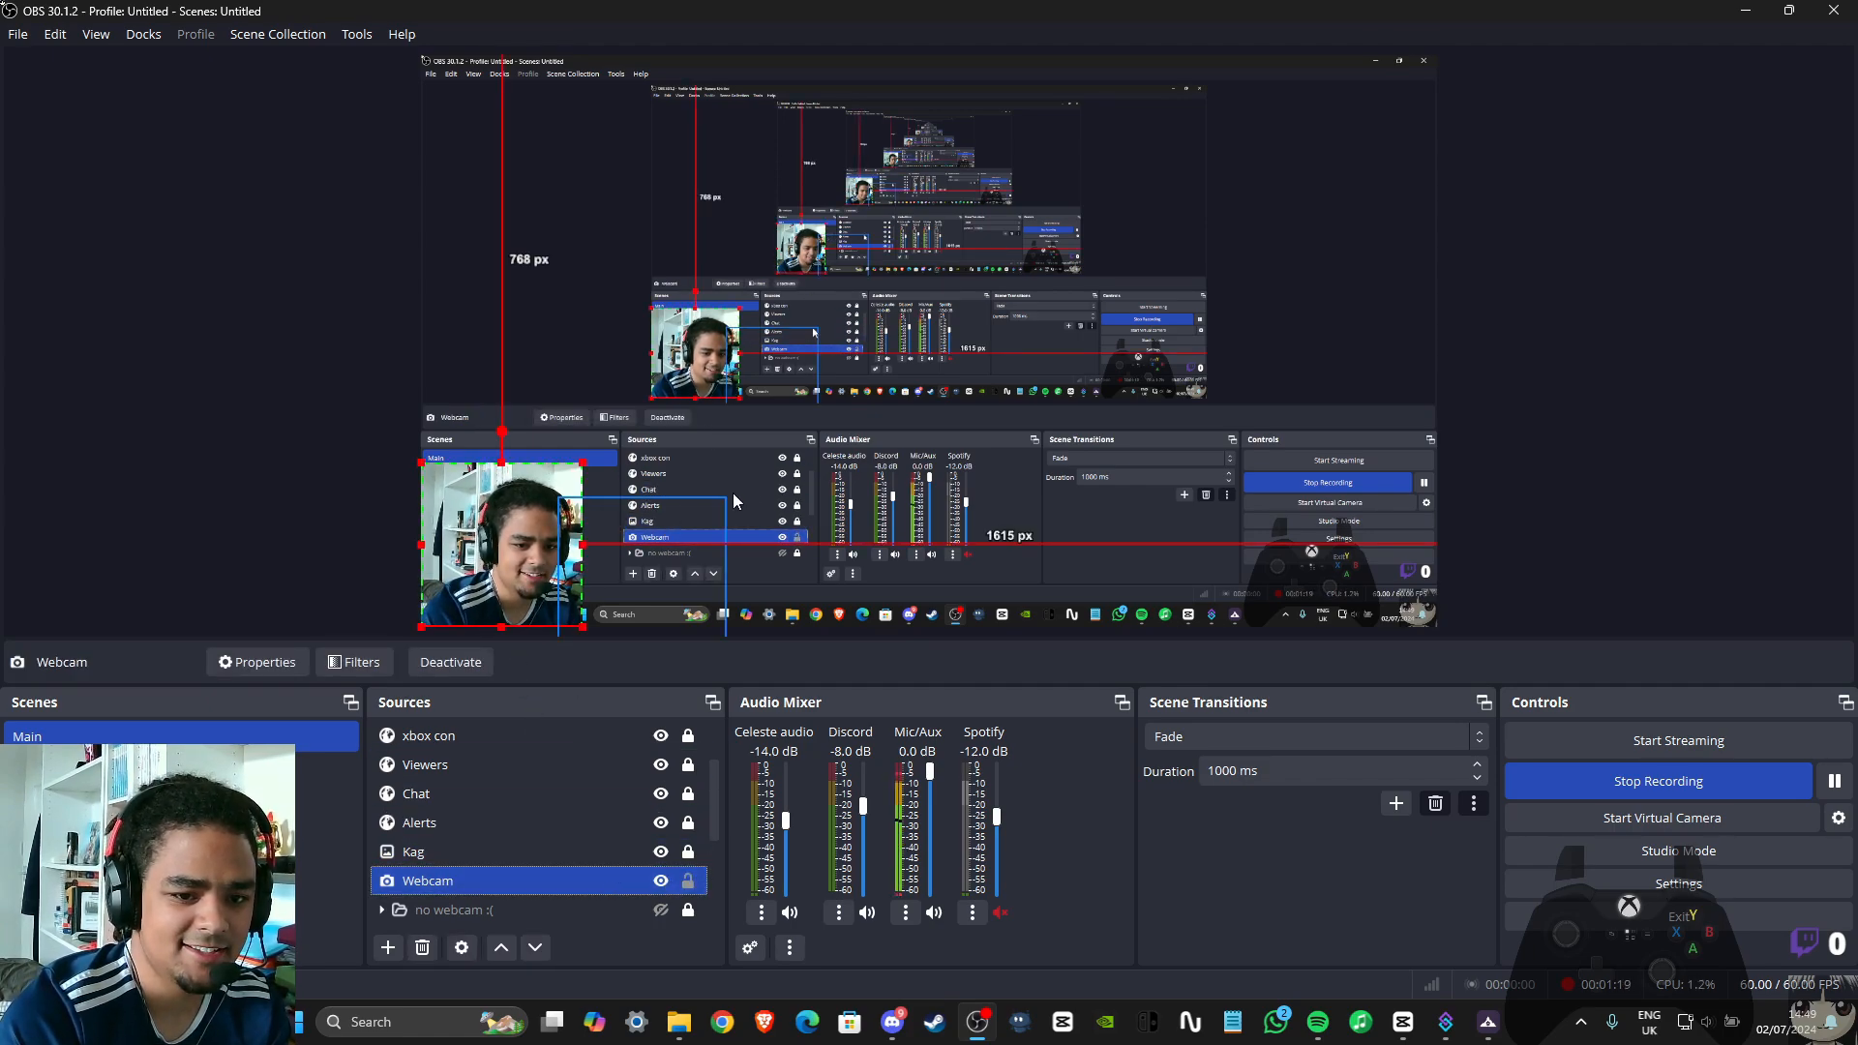
click(1636, 213)
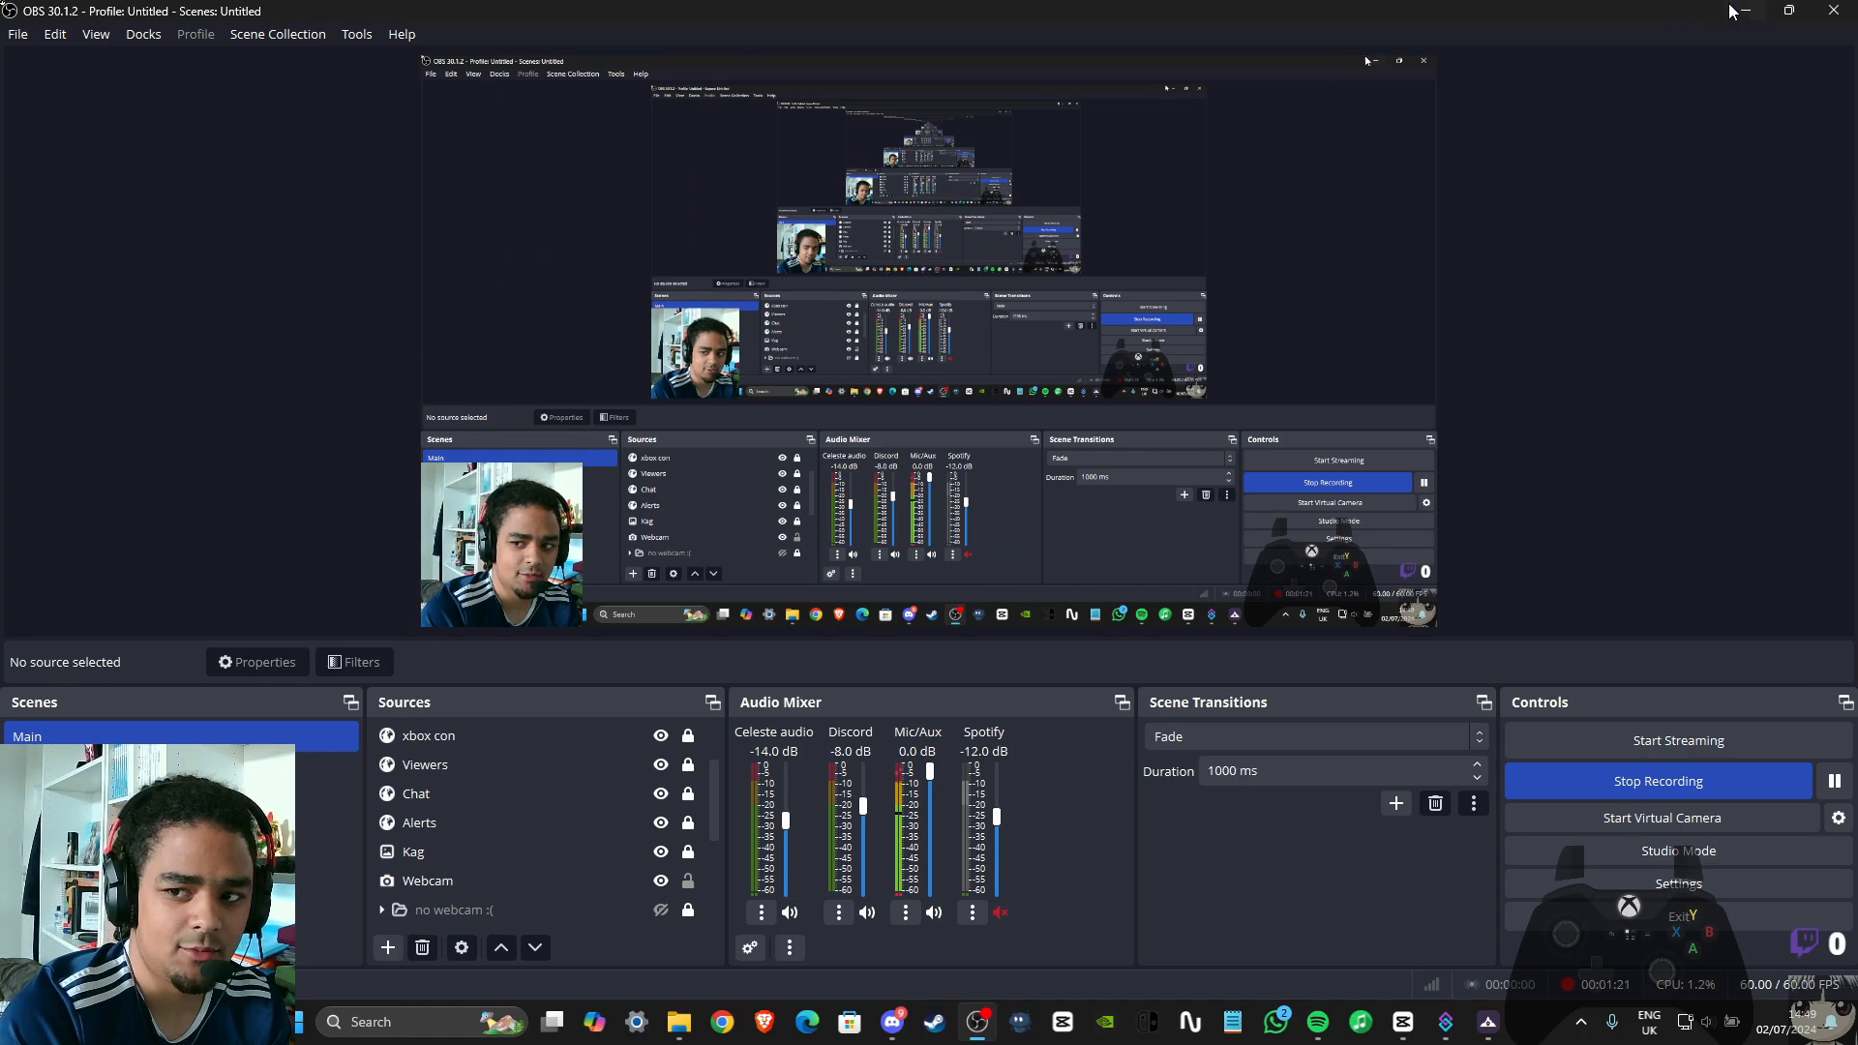
Return to Streamer.bot and go through the ObsSourceName2, ObsSourceName3 and ObsSourceName4 arguments
key(alt+Tab)
key(Down)
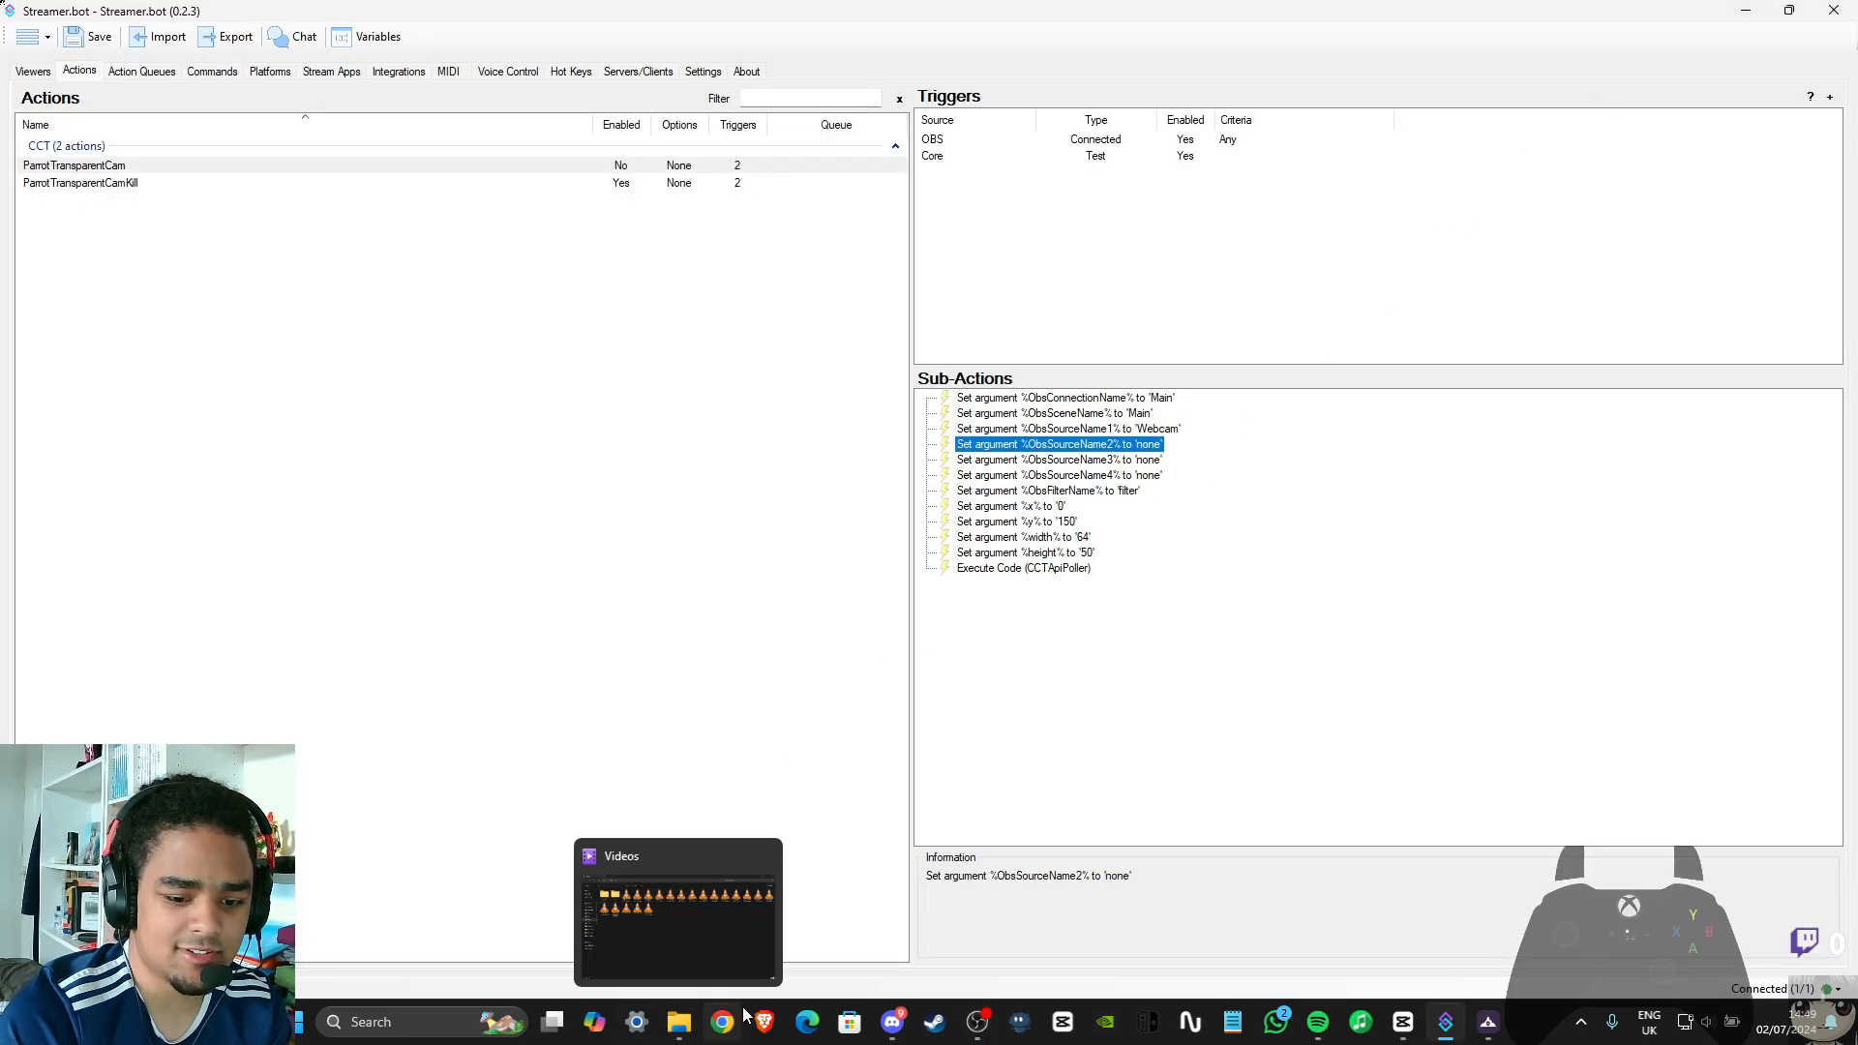
key(Down)
key(Down)
key(alt+Tab)
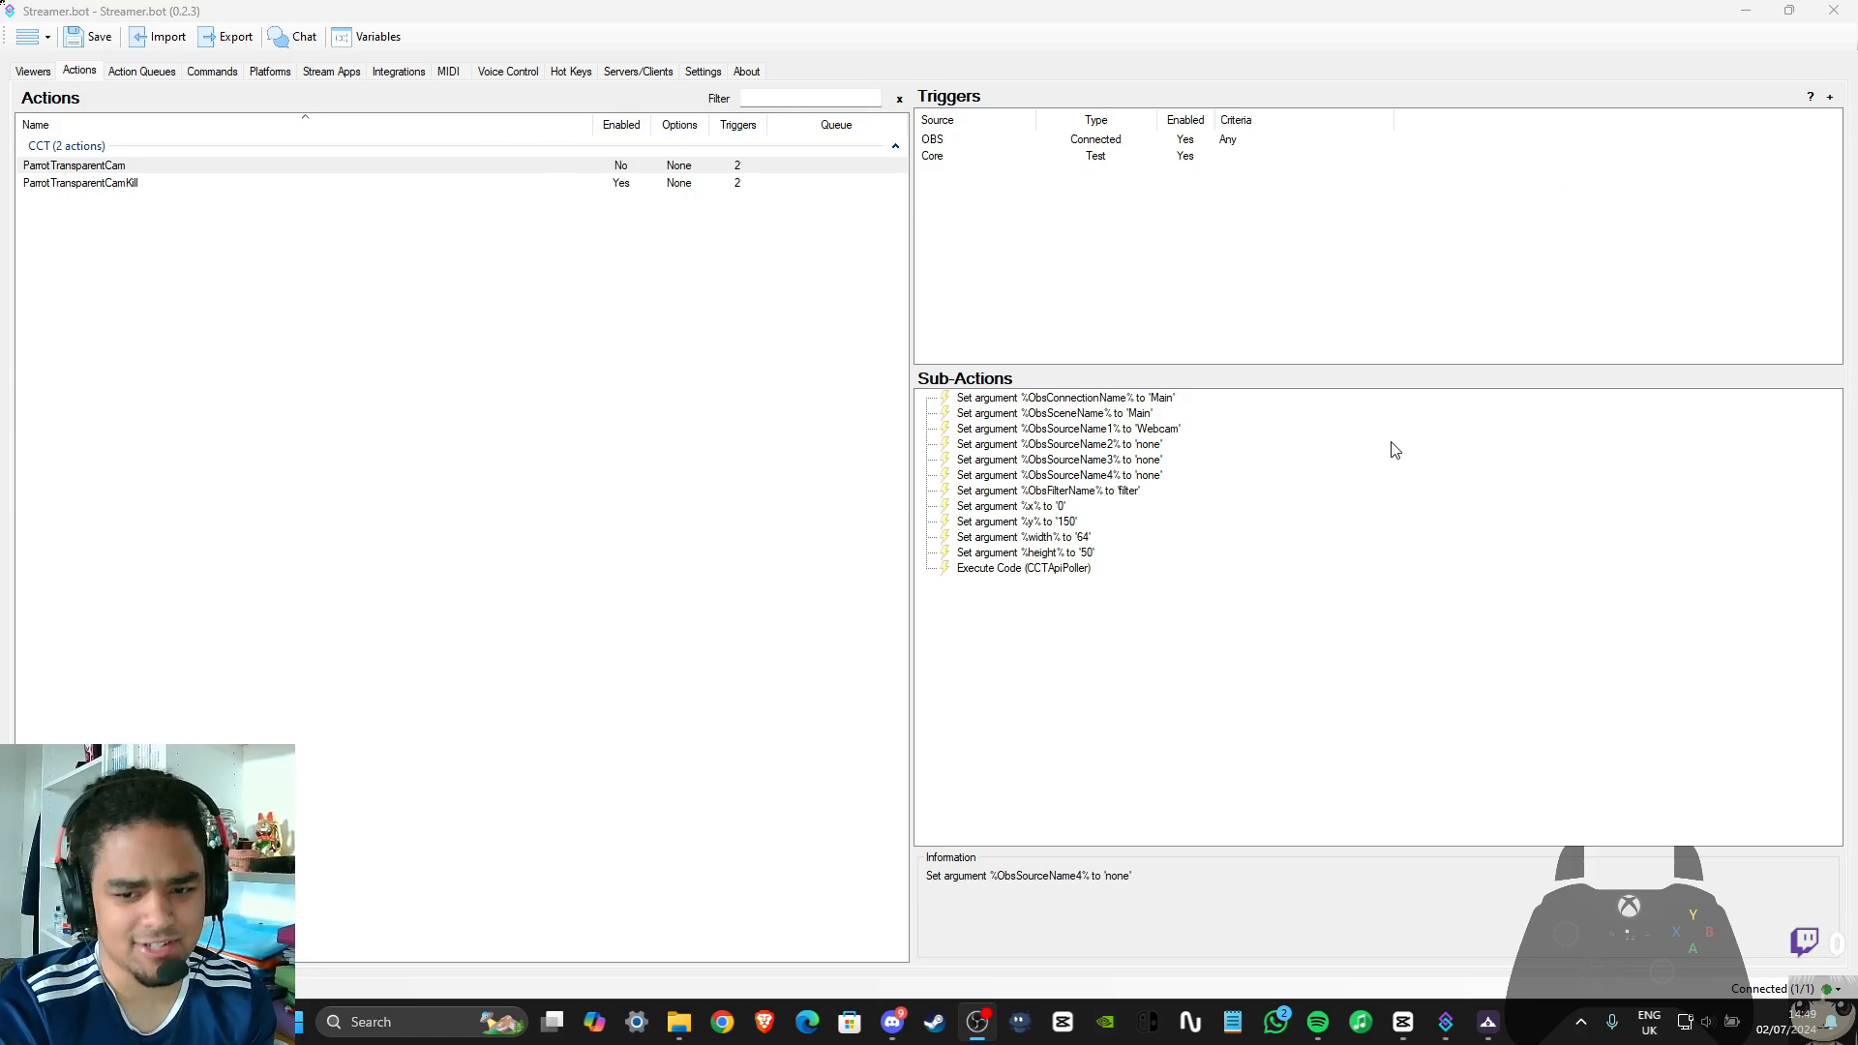
Open the ObsFilterName argument and clear its value
double_click(1075, 494)
key(Tab)
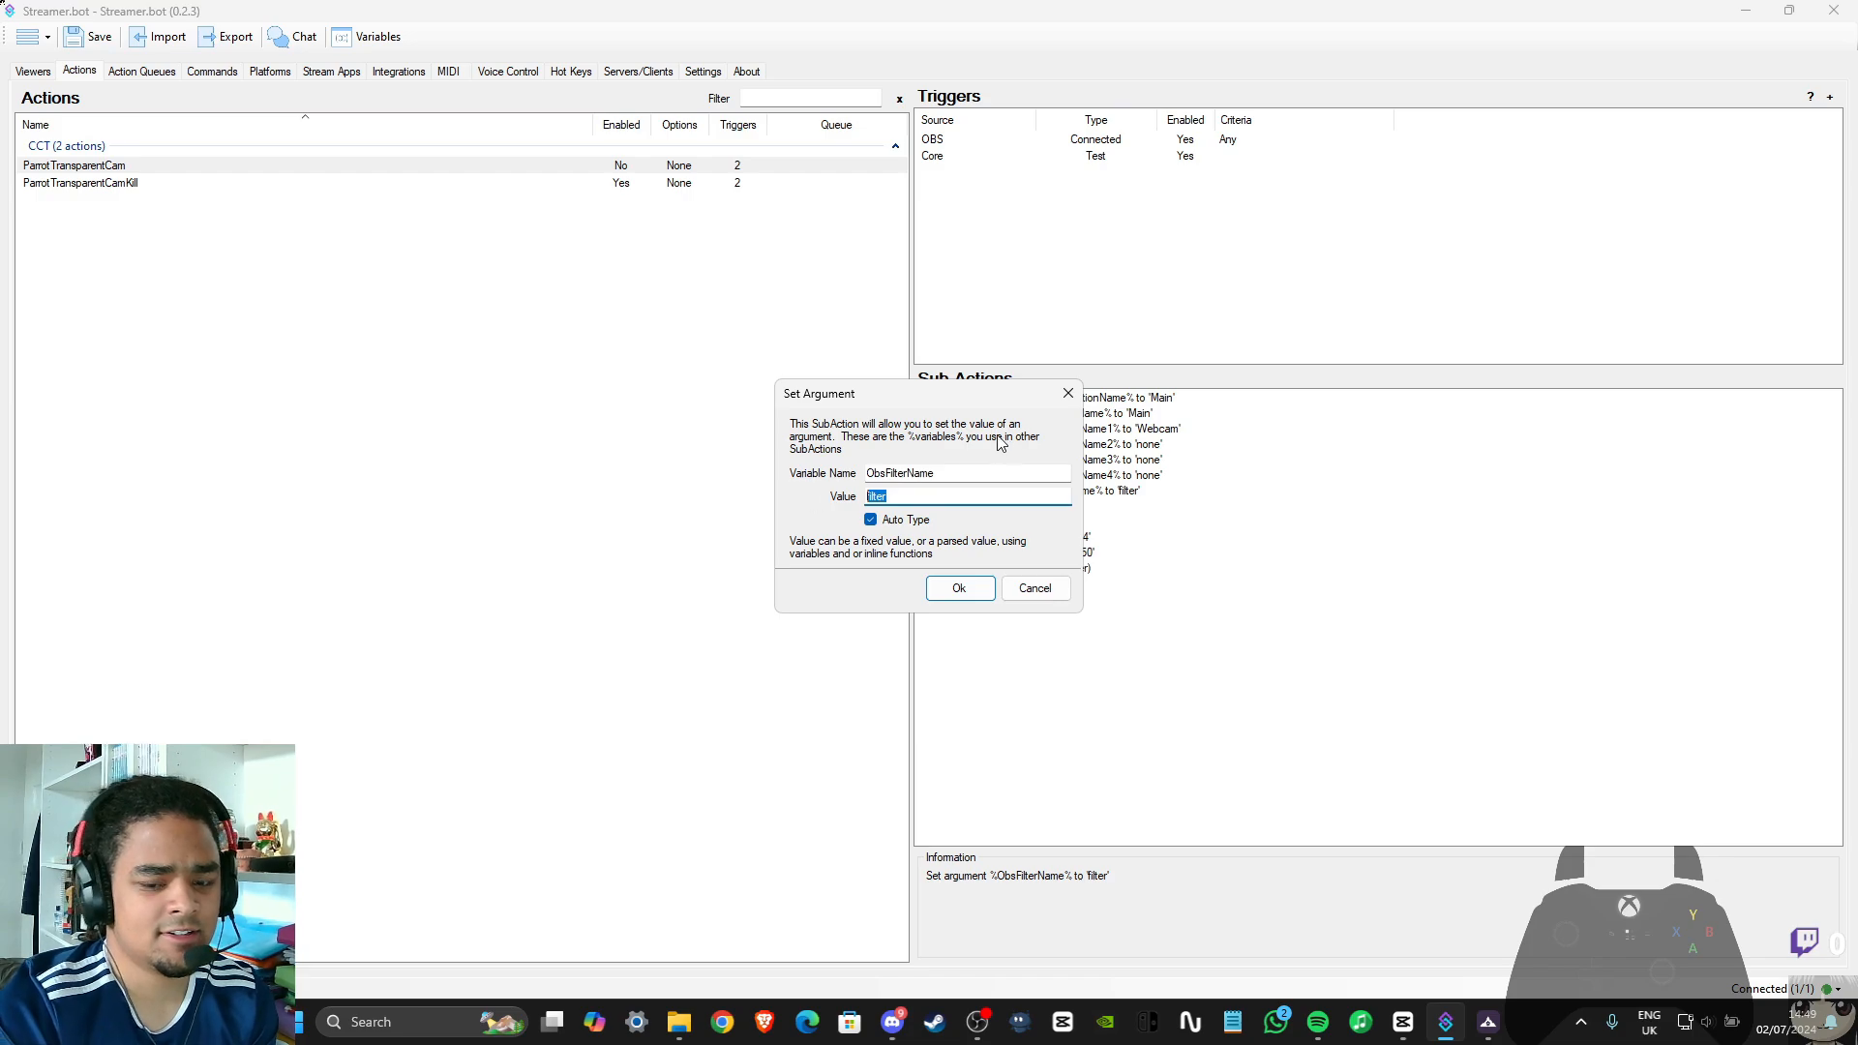
key(BackSpace)
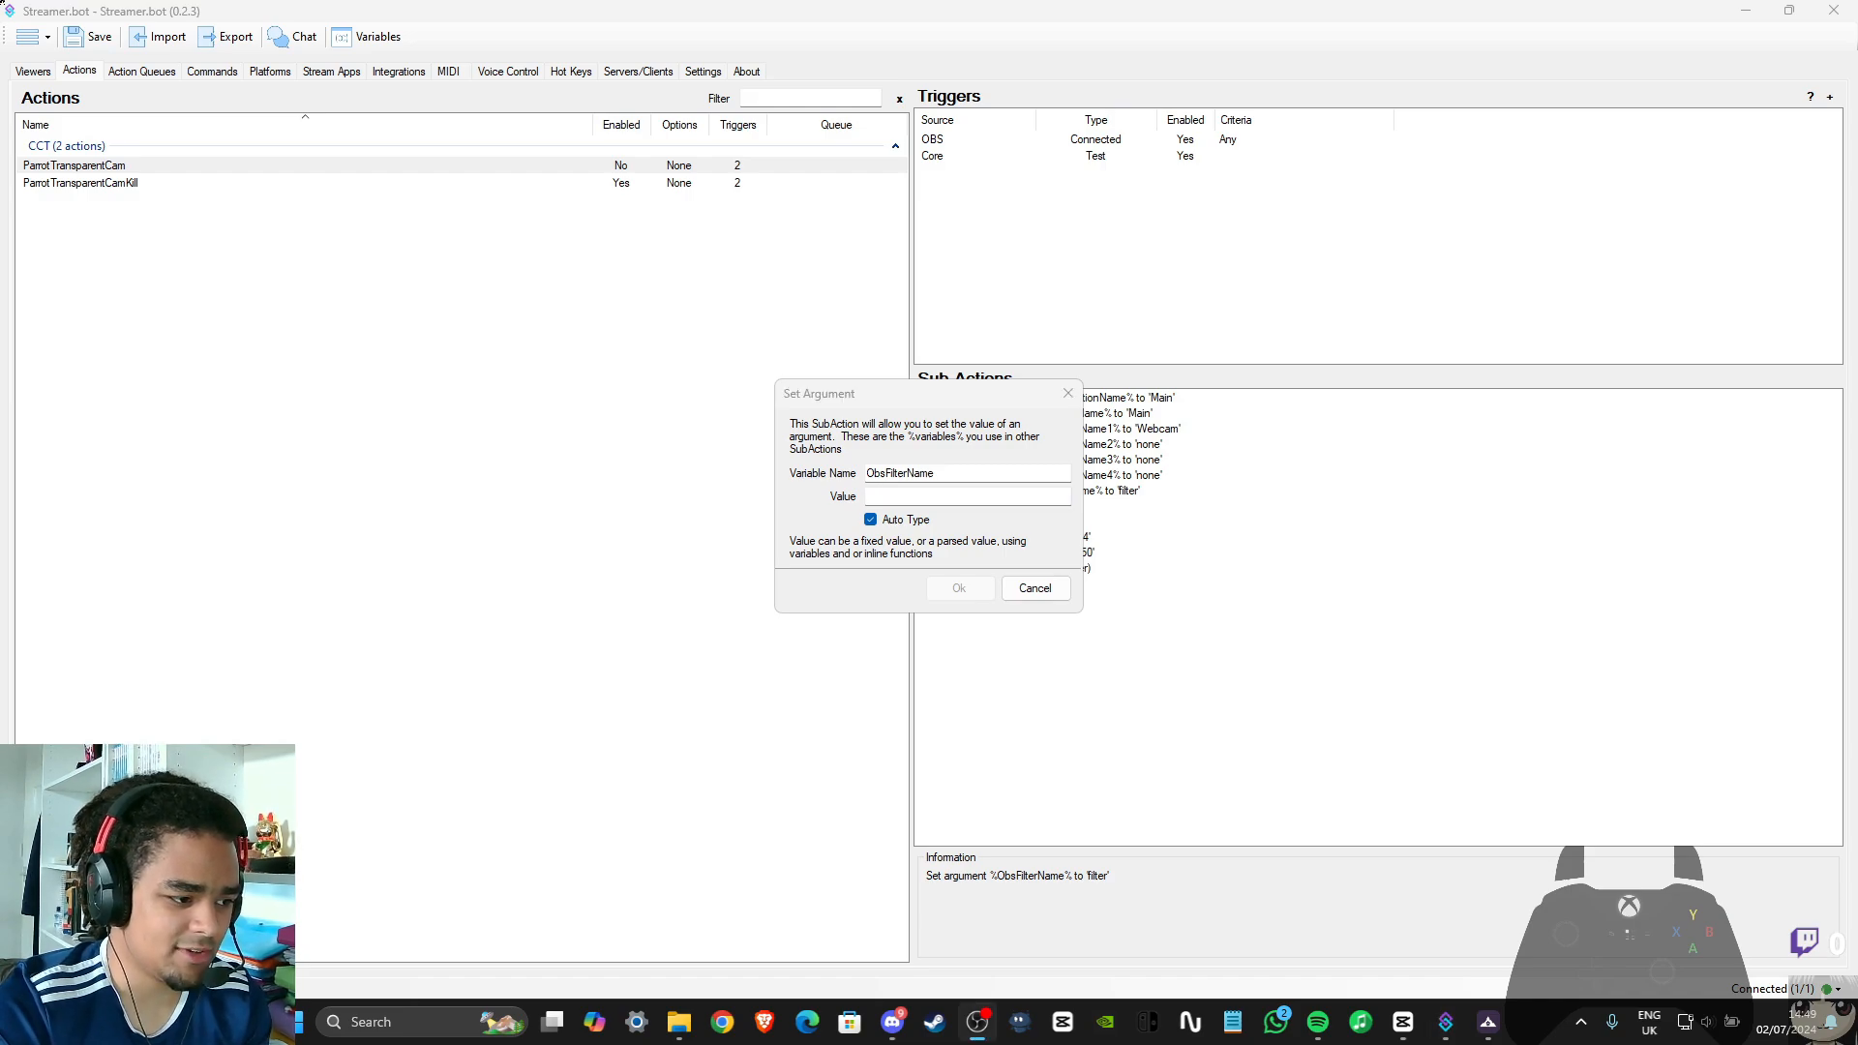
Switch to OBS and remove the Opacity effect filter from the Webcam source
drag(0, 19, 641, 153)
click(978, 151)
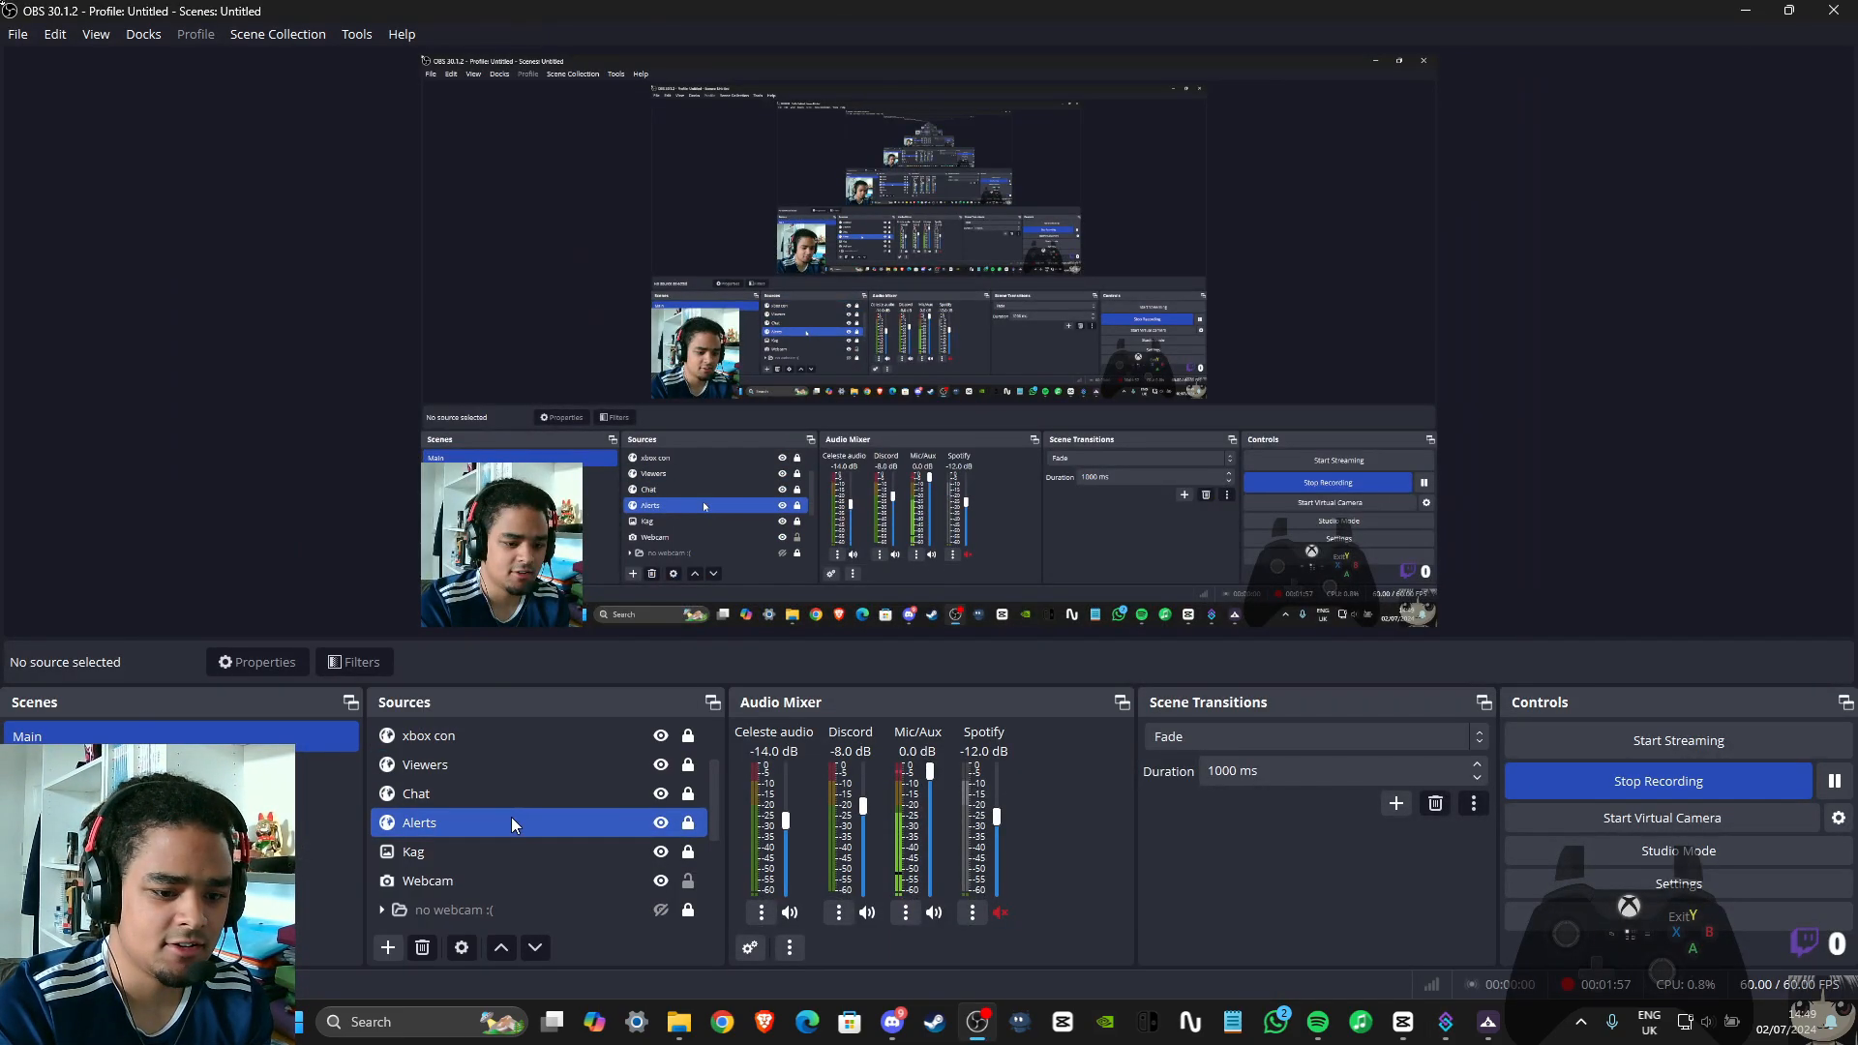
right_click(494, 886)
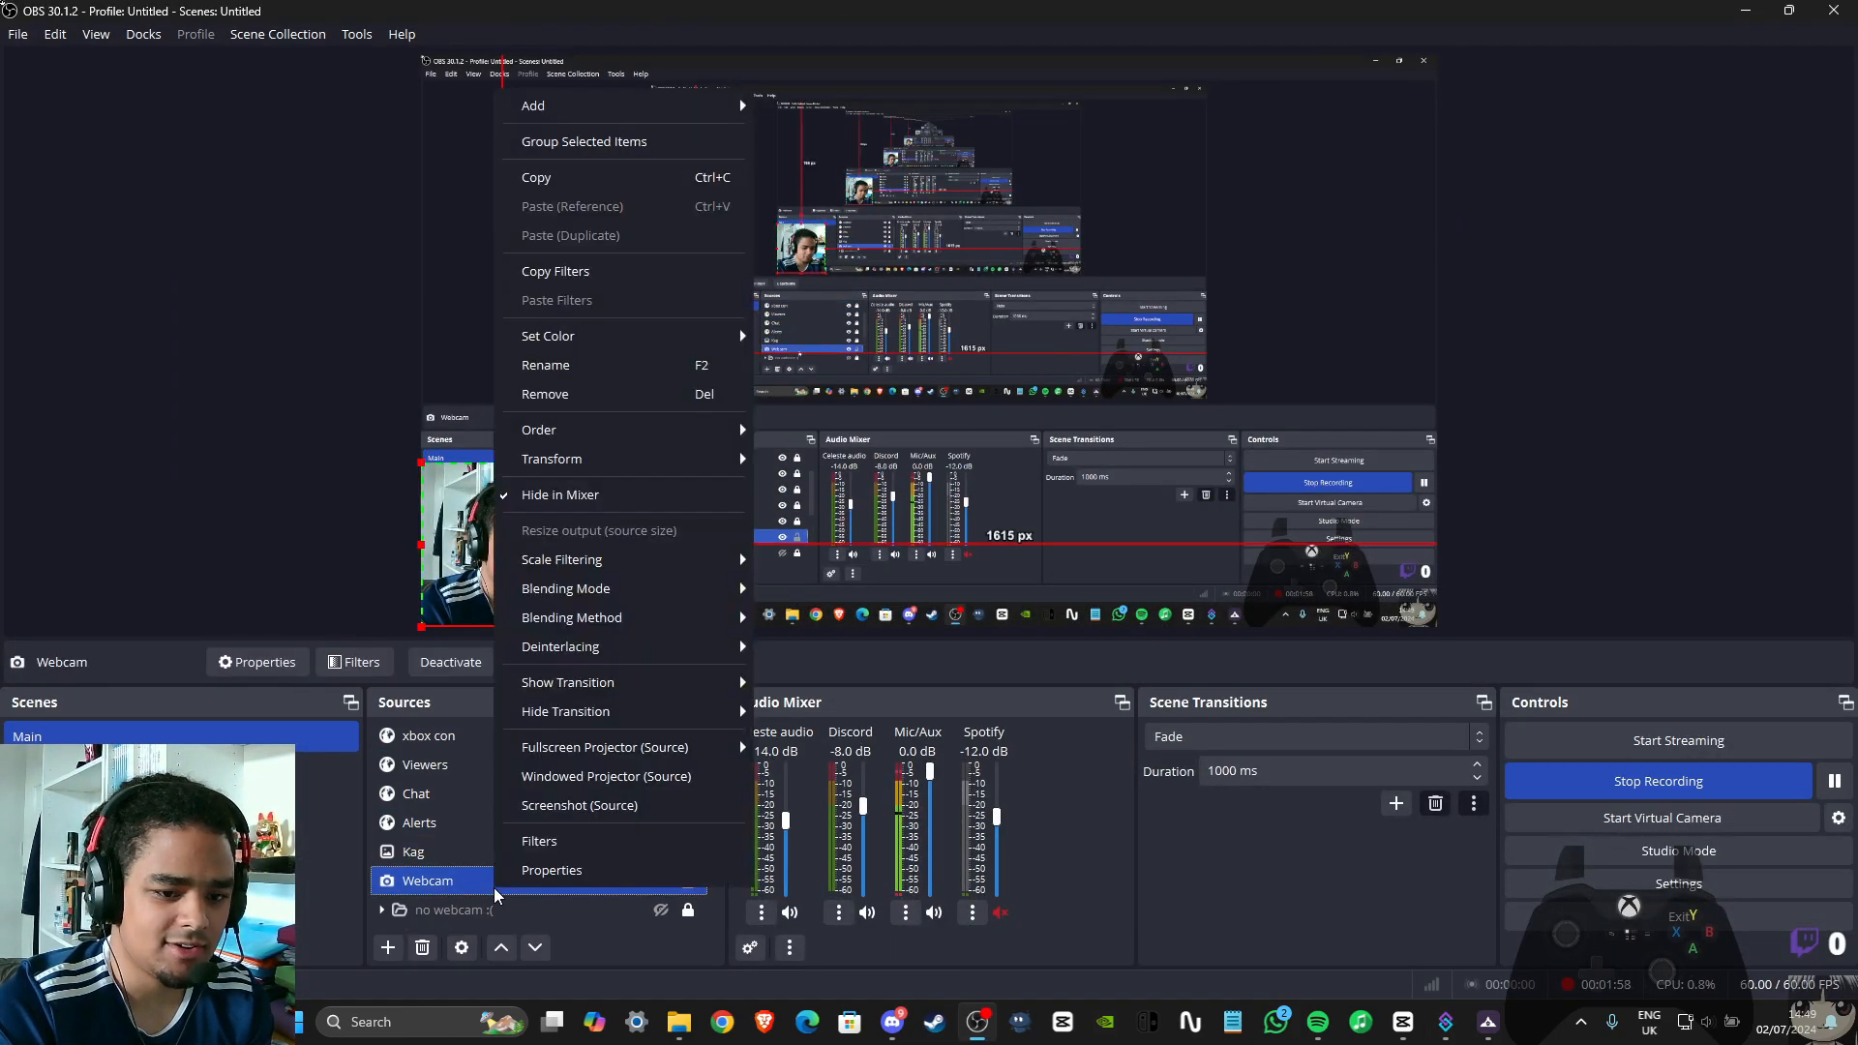
click(539, 841)
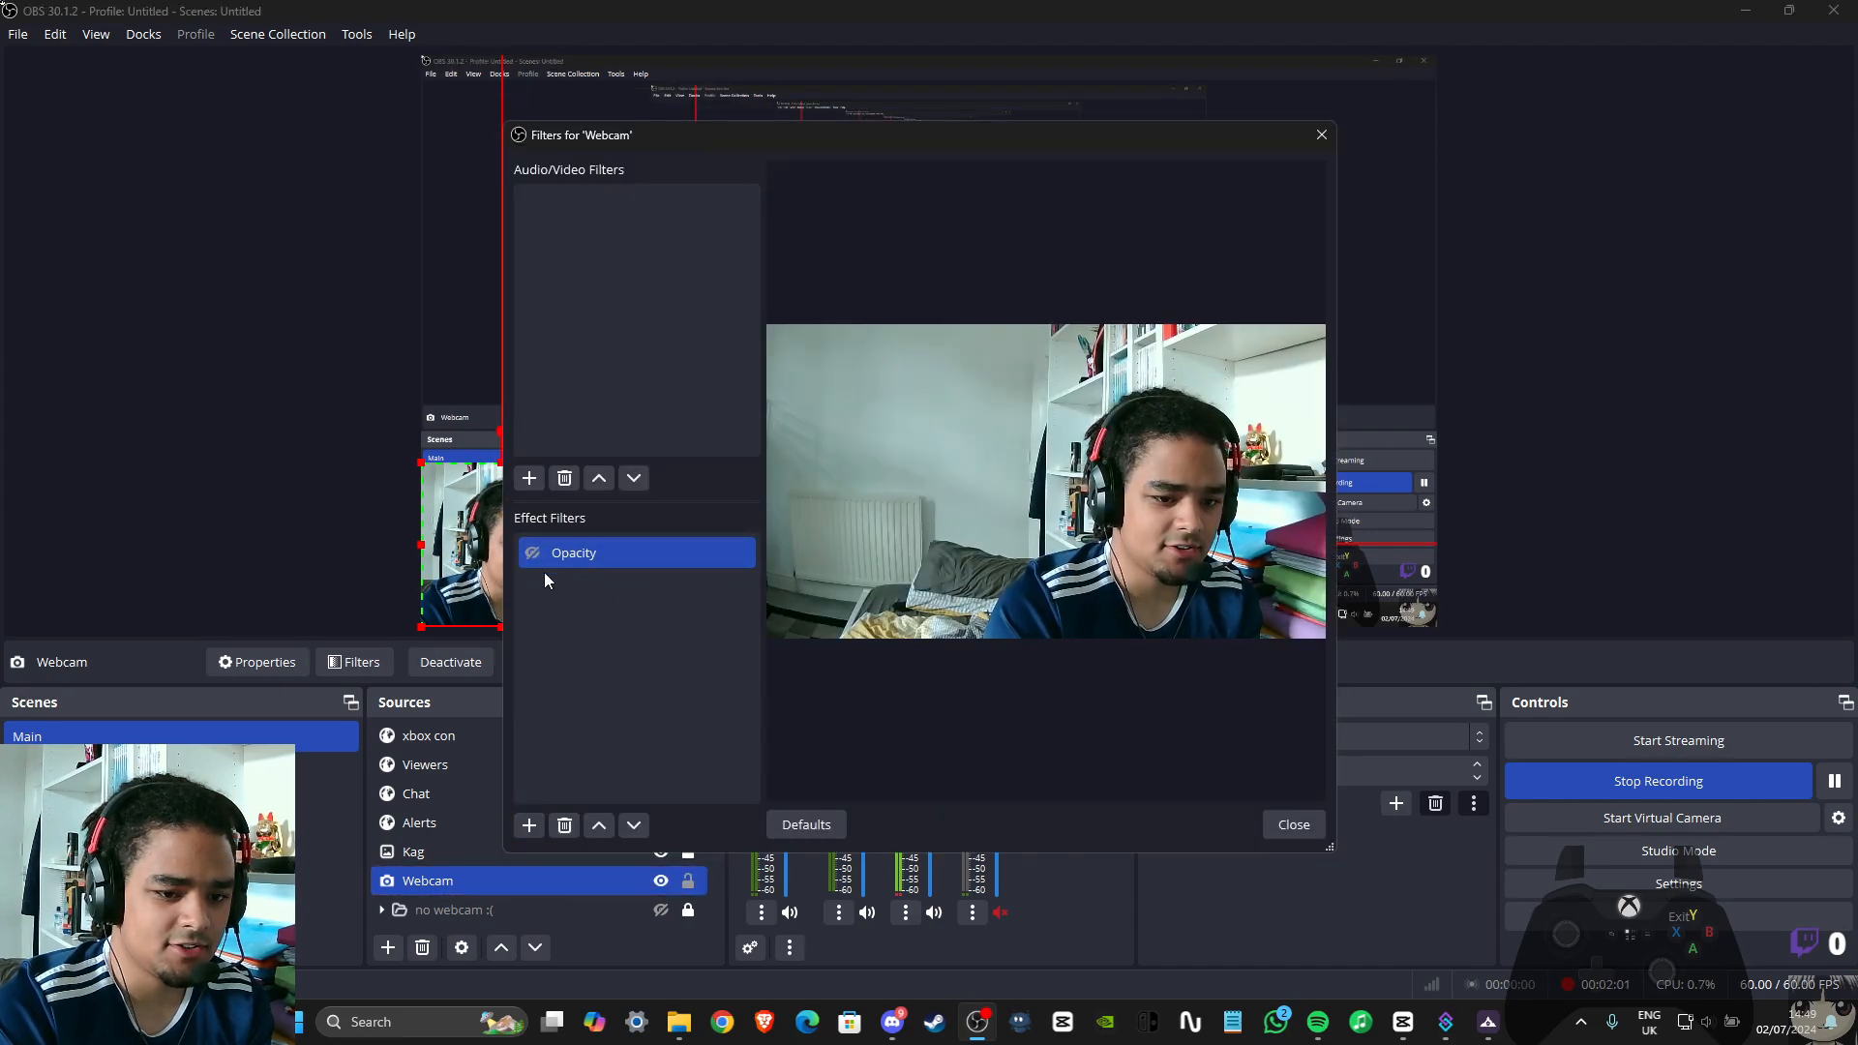
right_click(583, 548)
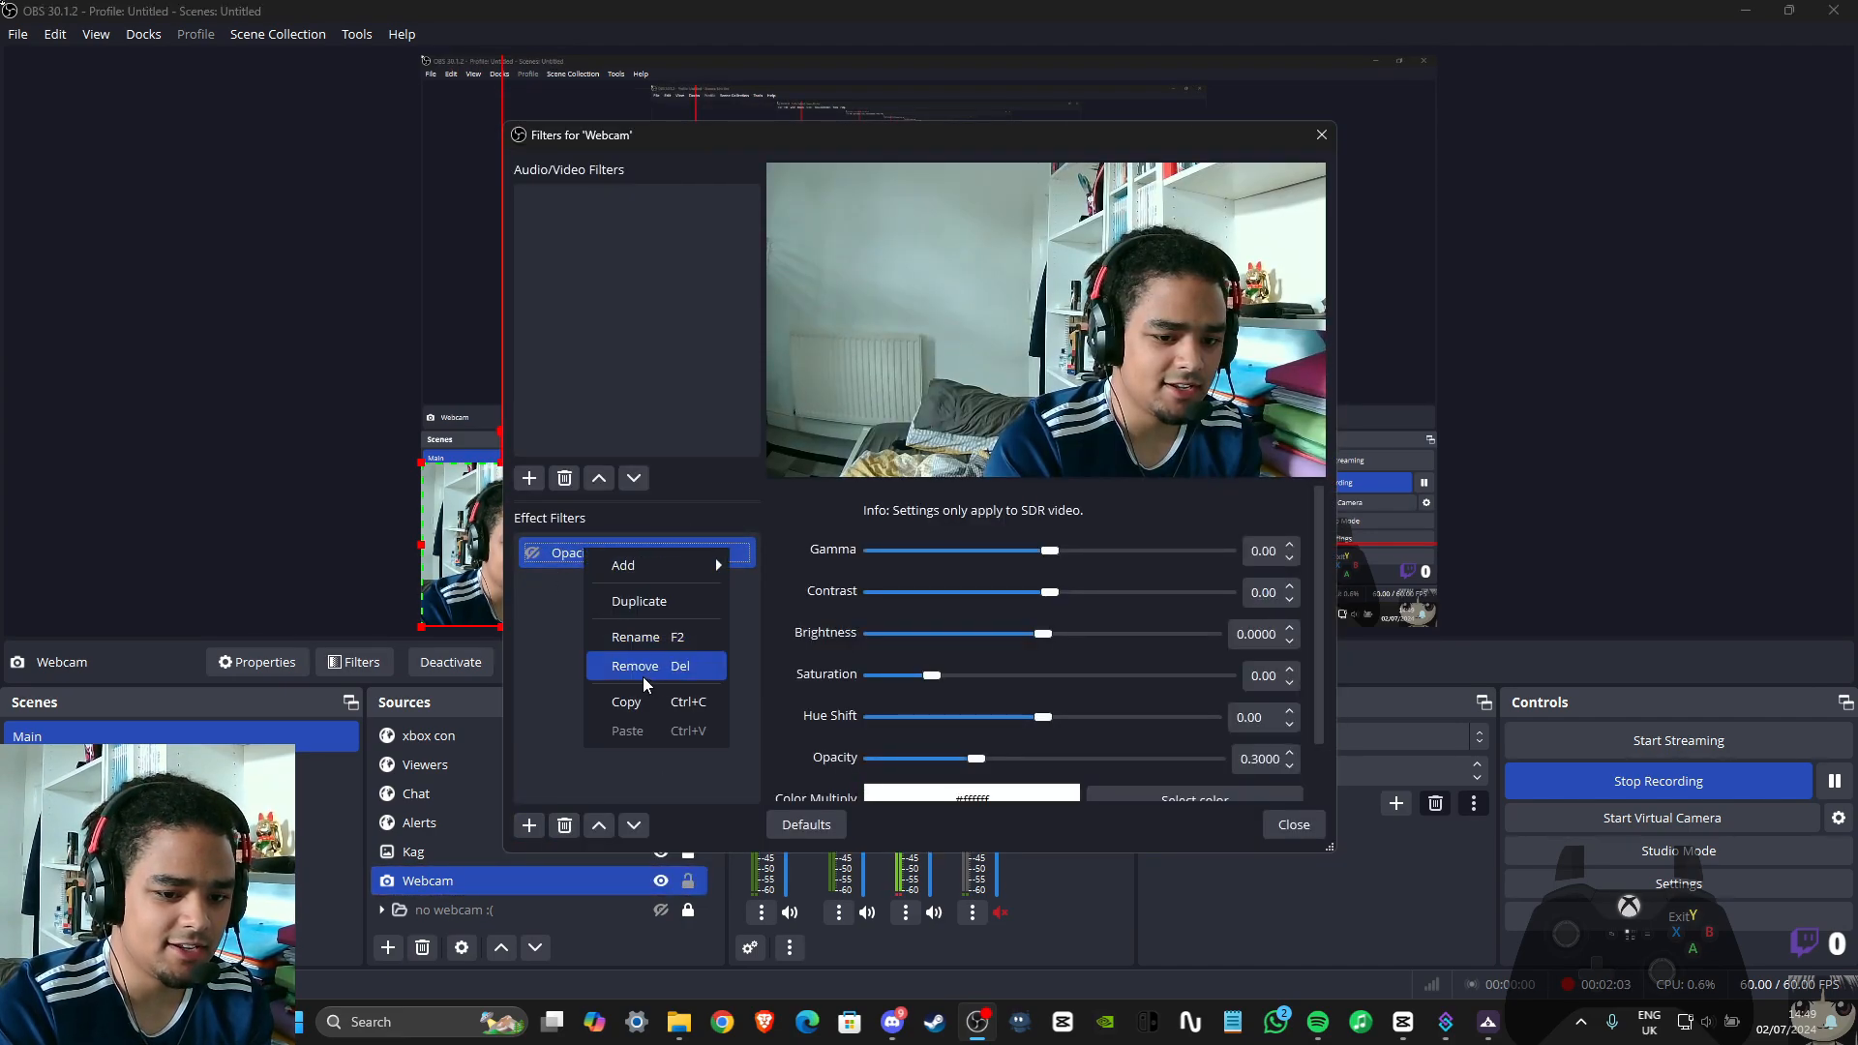
click(668, 665)
click(987, 518)
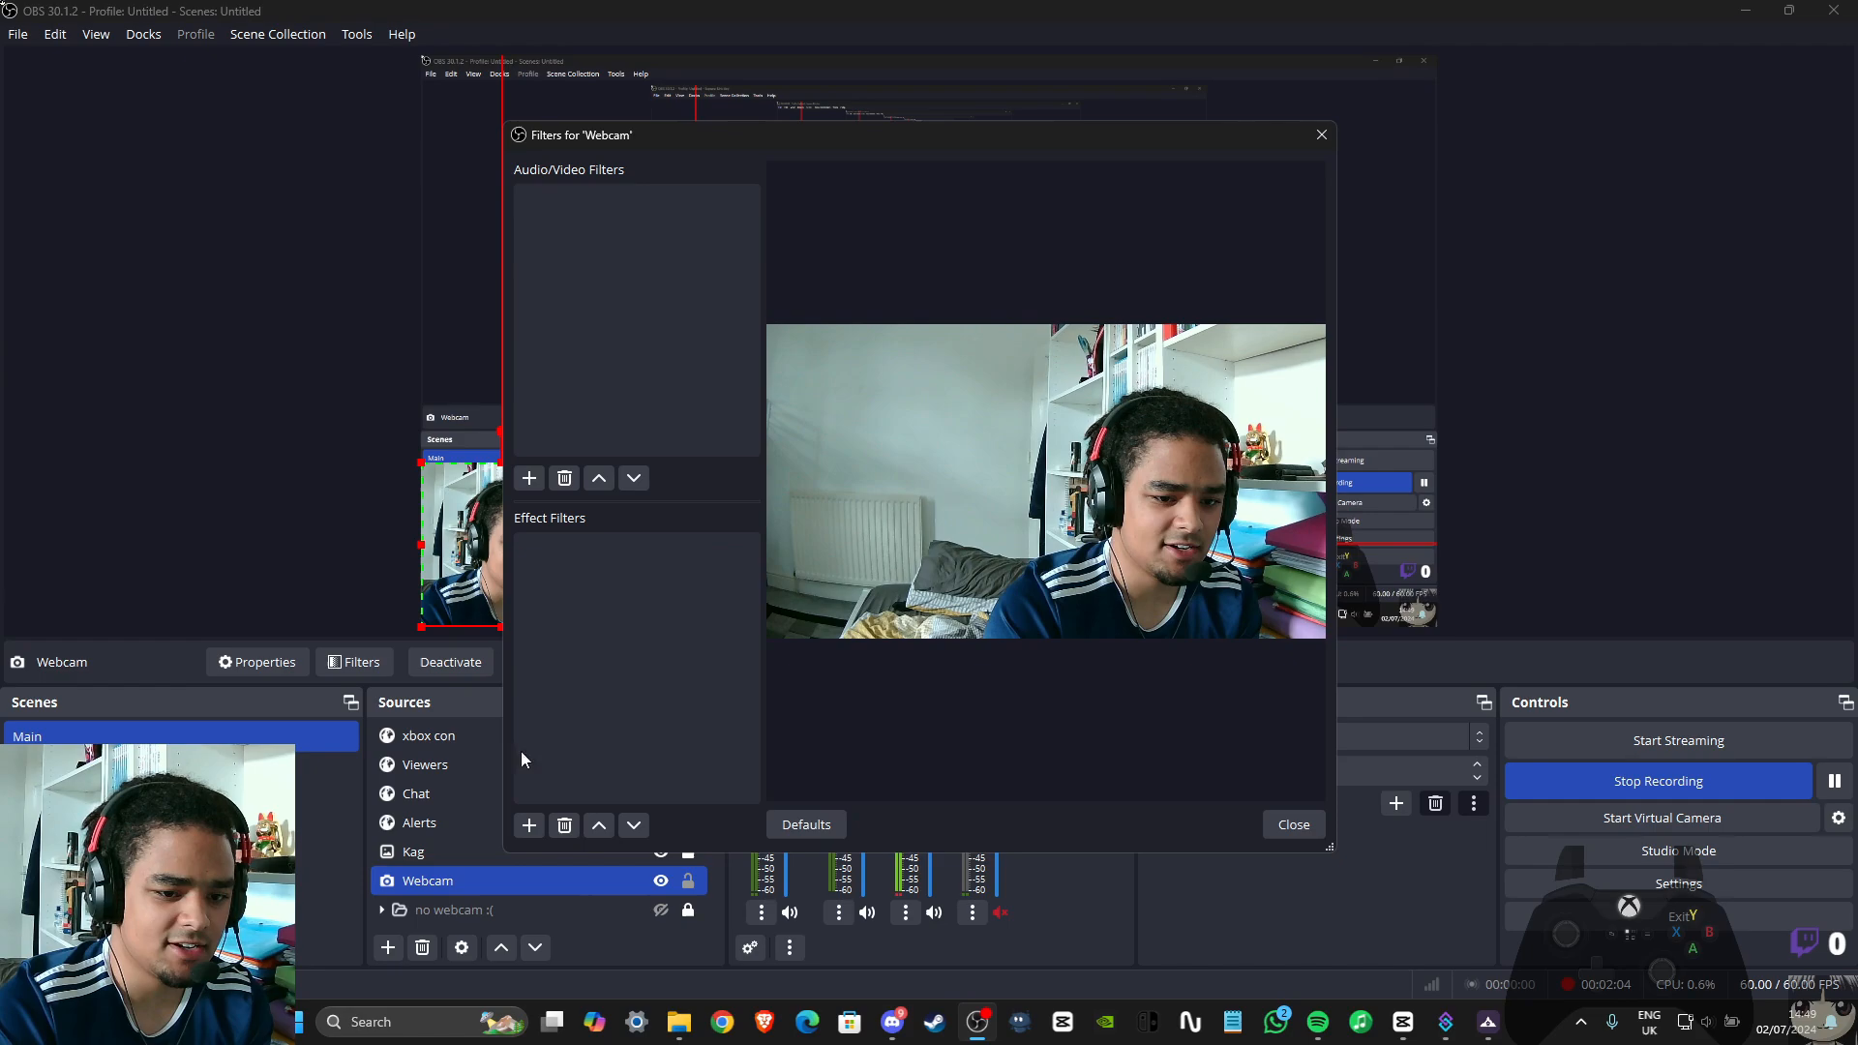
Add a Color Correction effect filter named Webcam to the Webcam source and lower its opacity to about 0.25
click(530, 824)
click(600, 541)
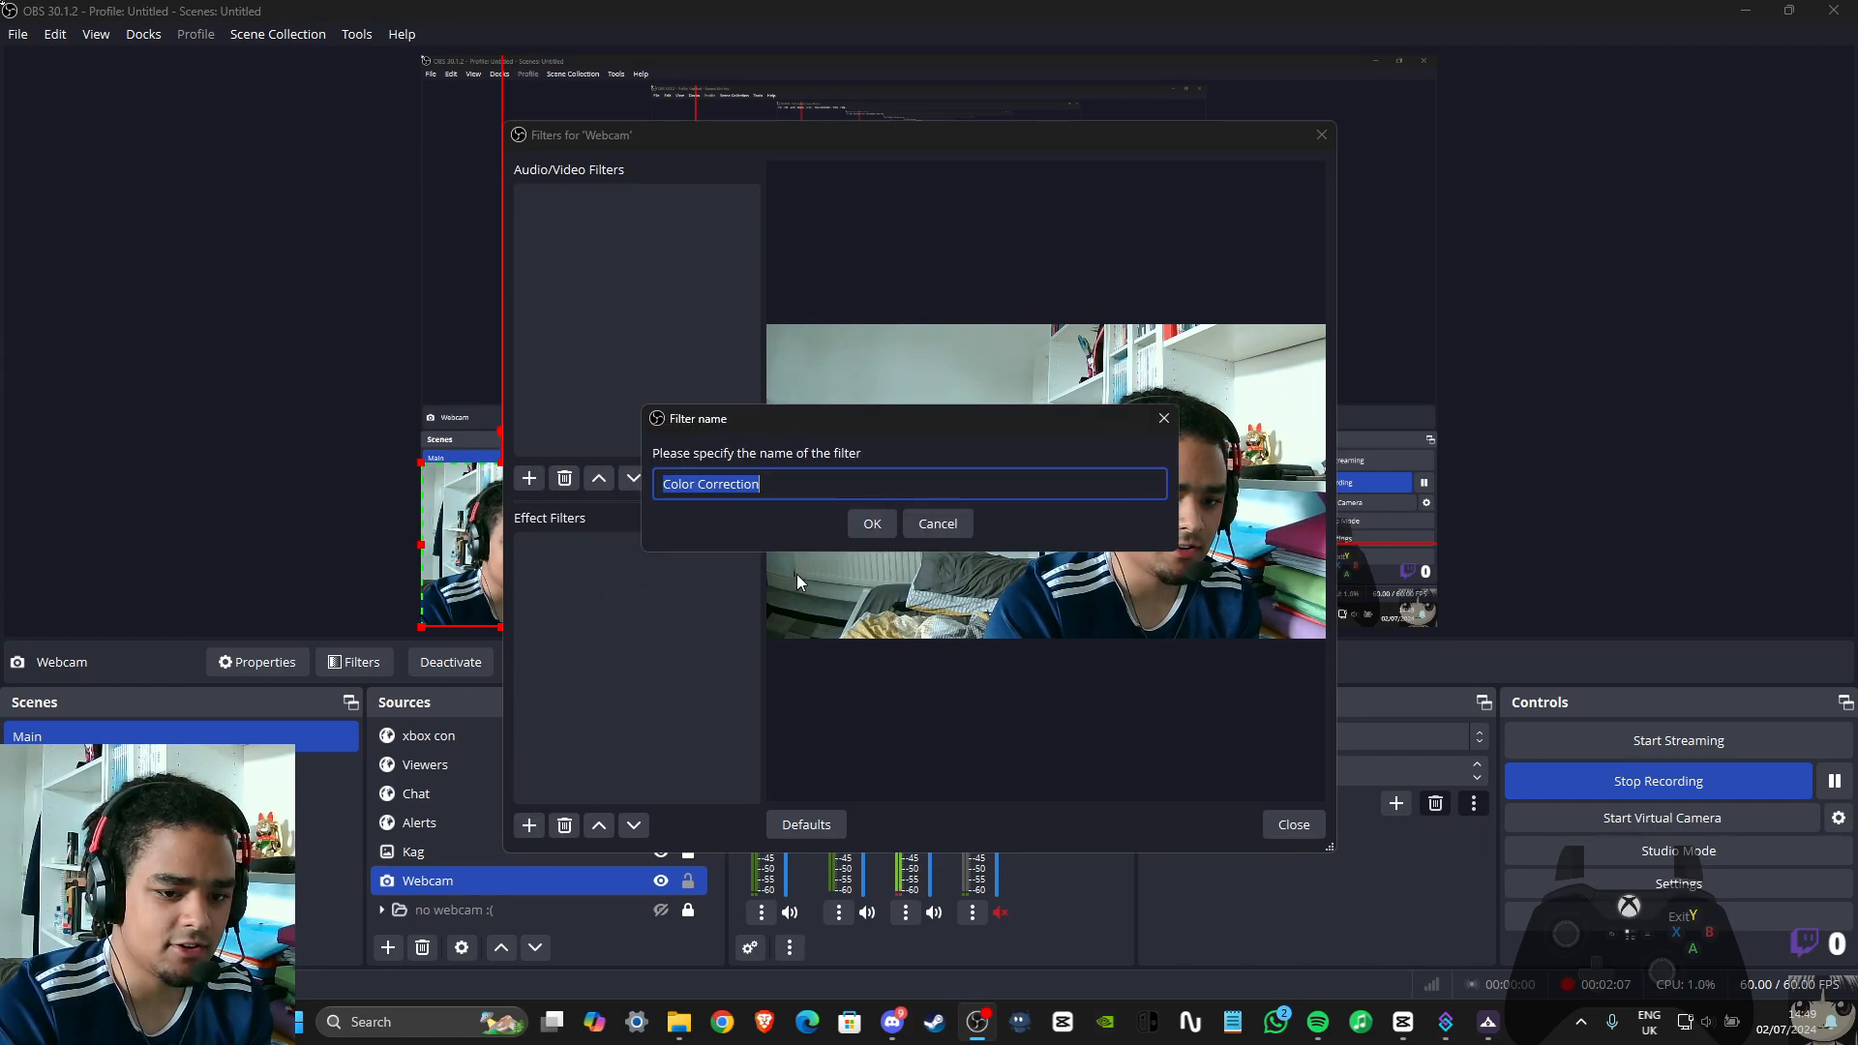
key(BackSpace)
text(Webcam)
key(Return)
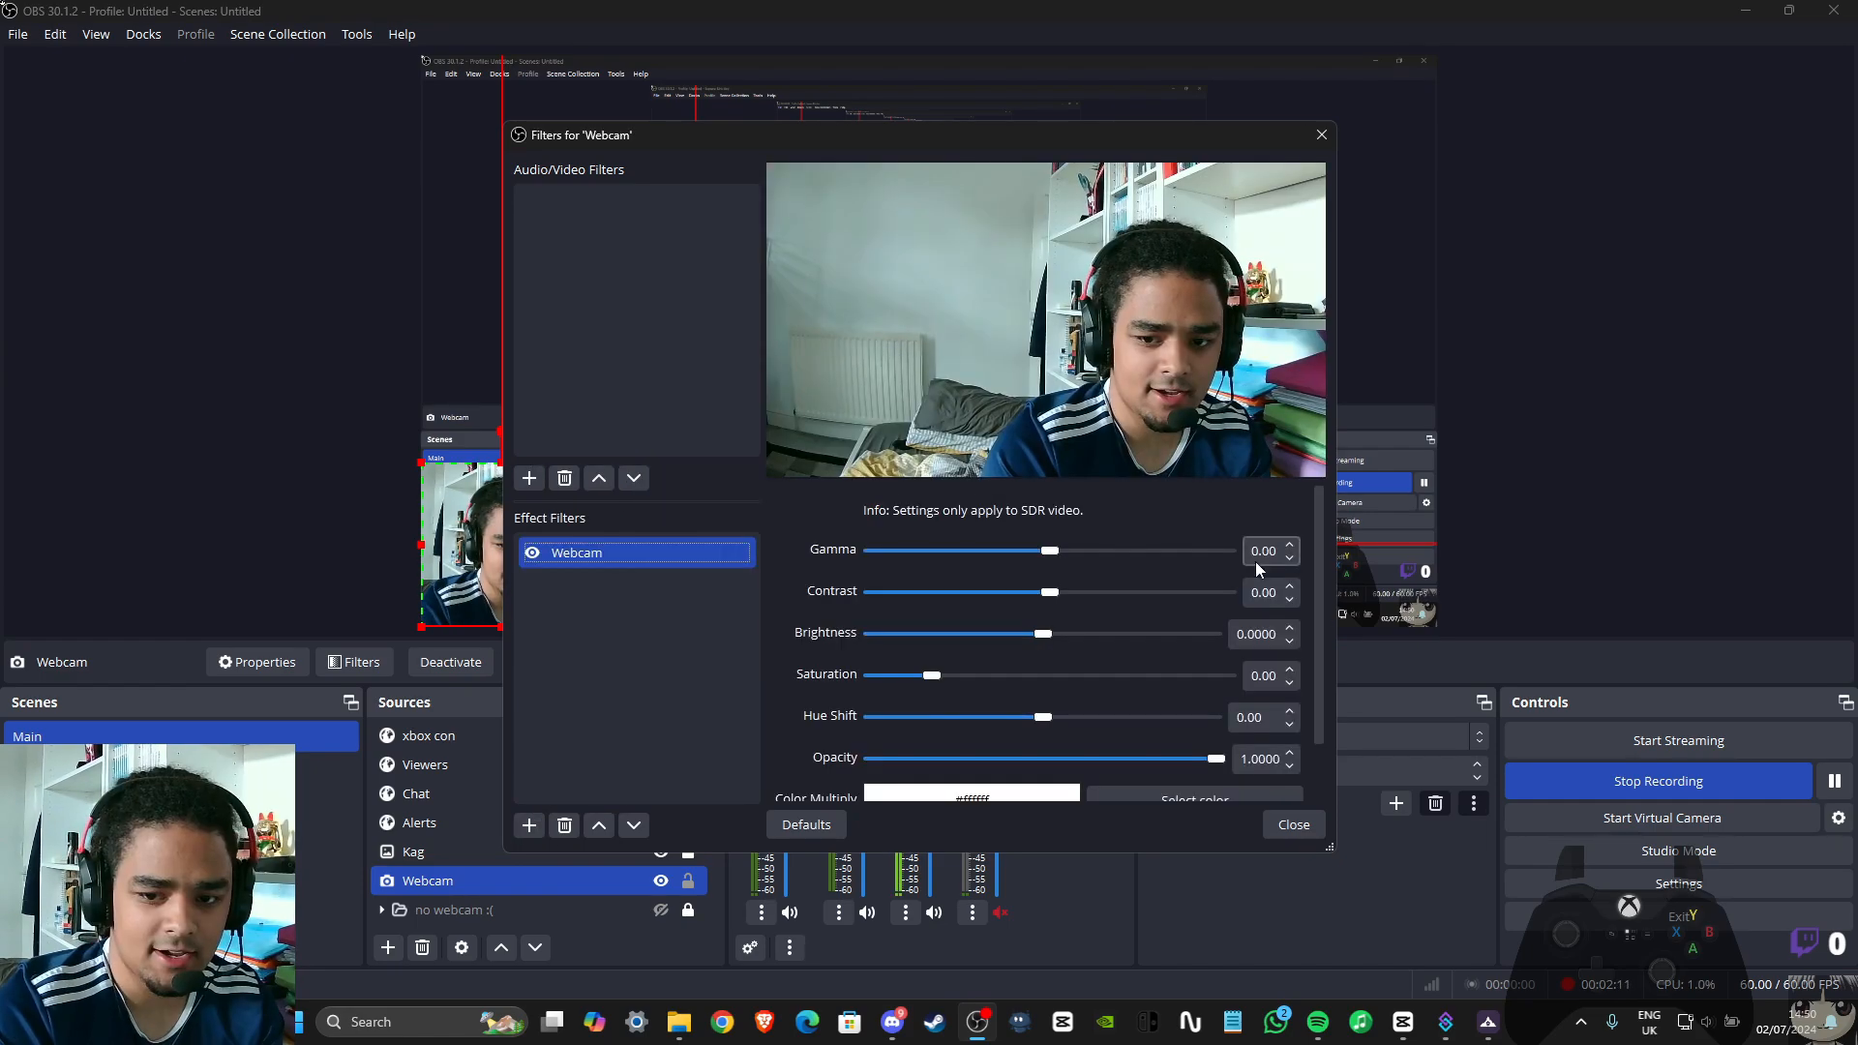
drag(1221, 759, 961, 763)
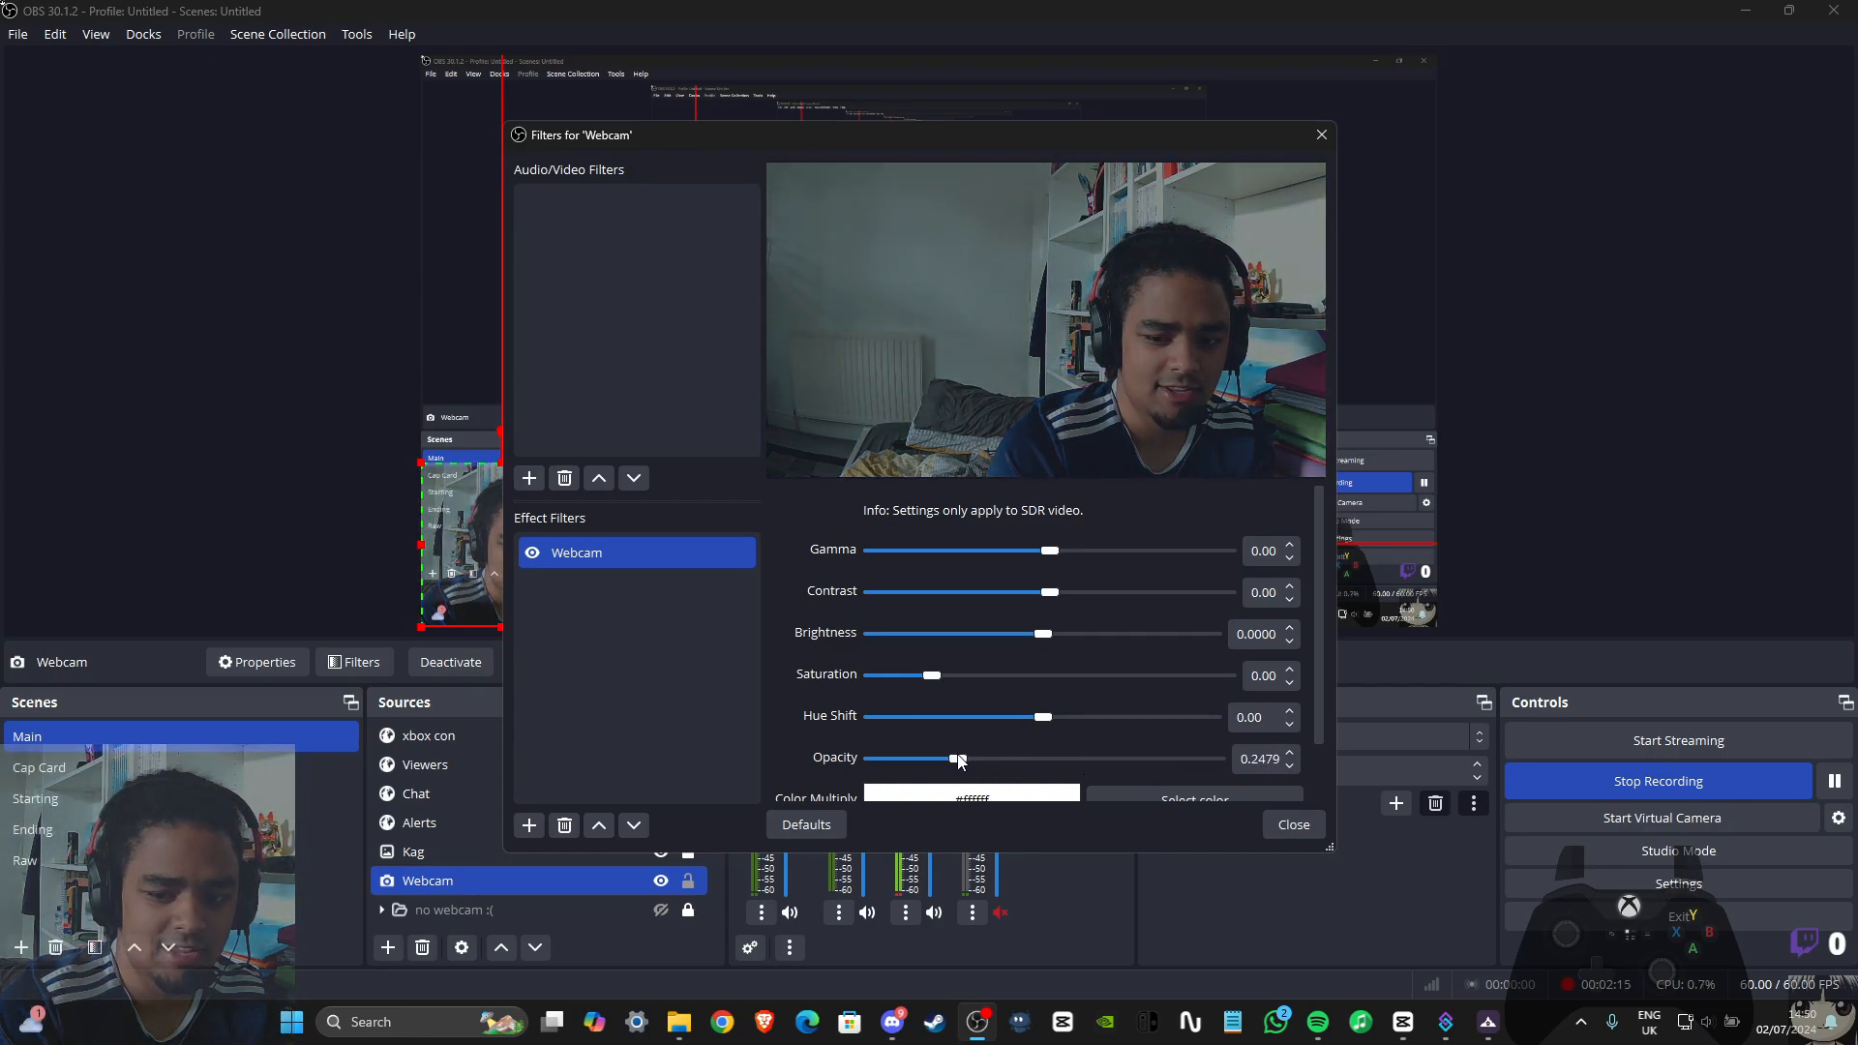
Set the filter's opacity to 0.25 and close the Webcam source's filter settings
drag(1320, 710, 1313, 811)
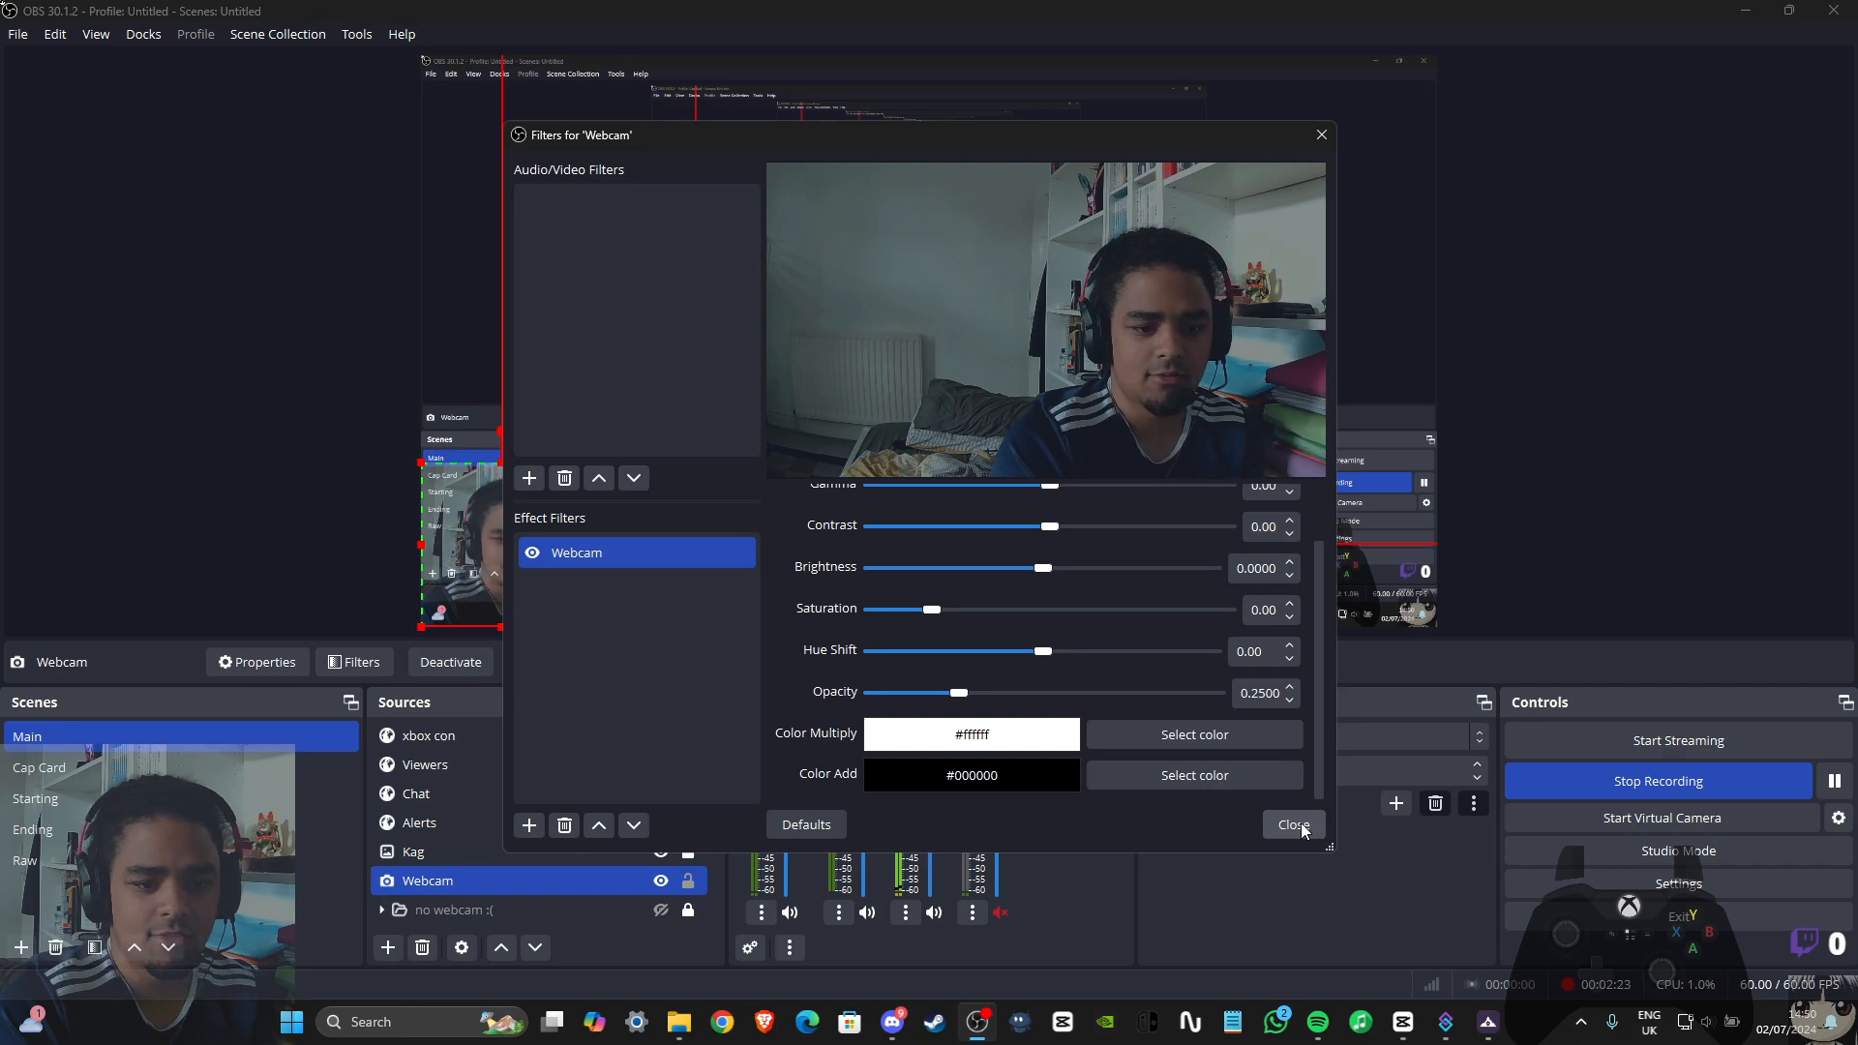
click(1301, 822)
click(1545, 373)
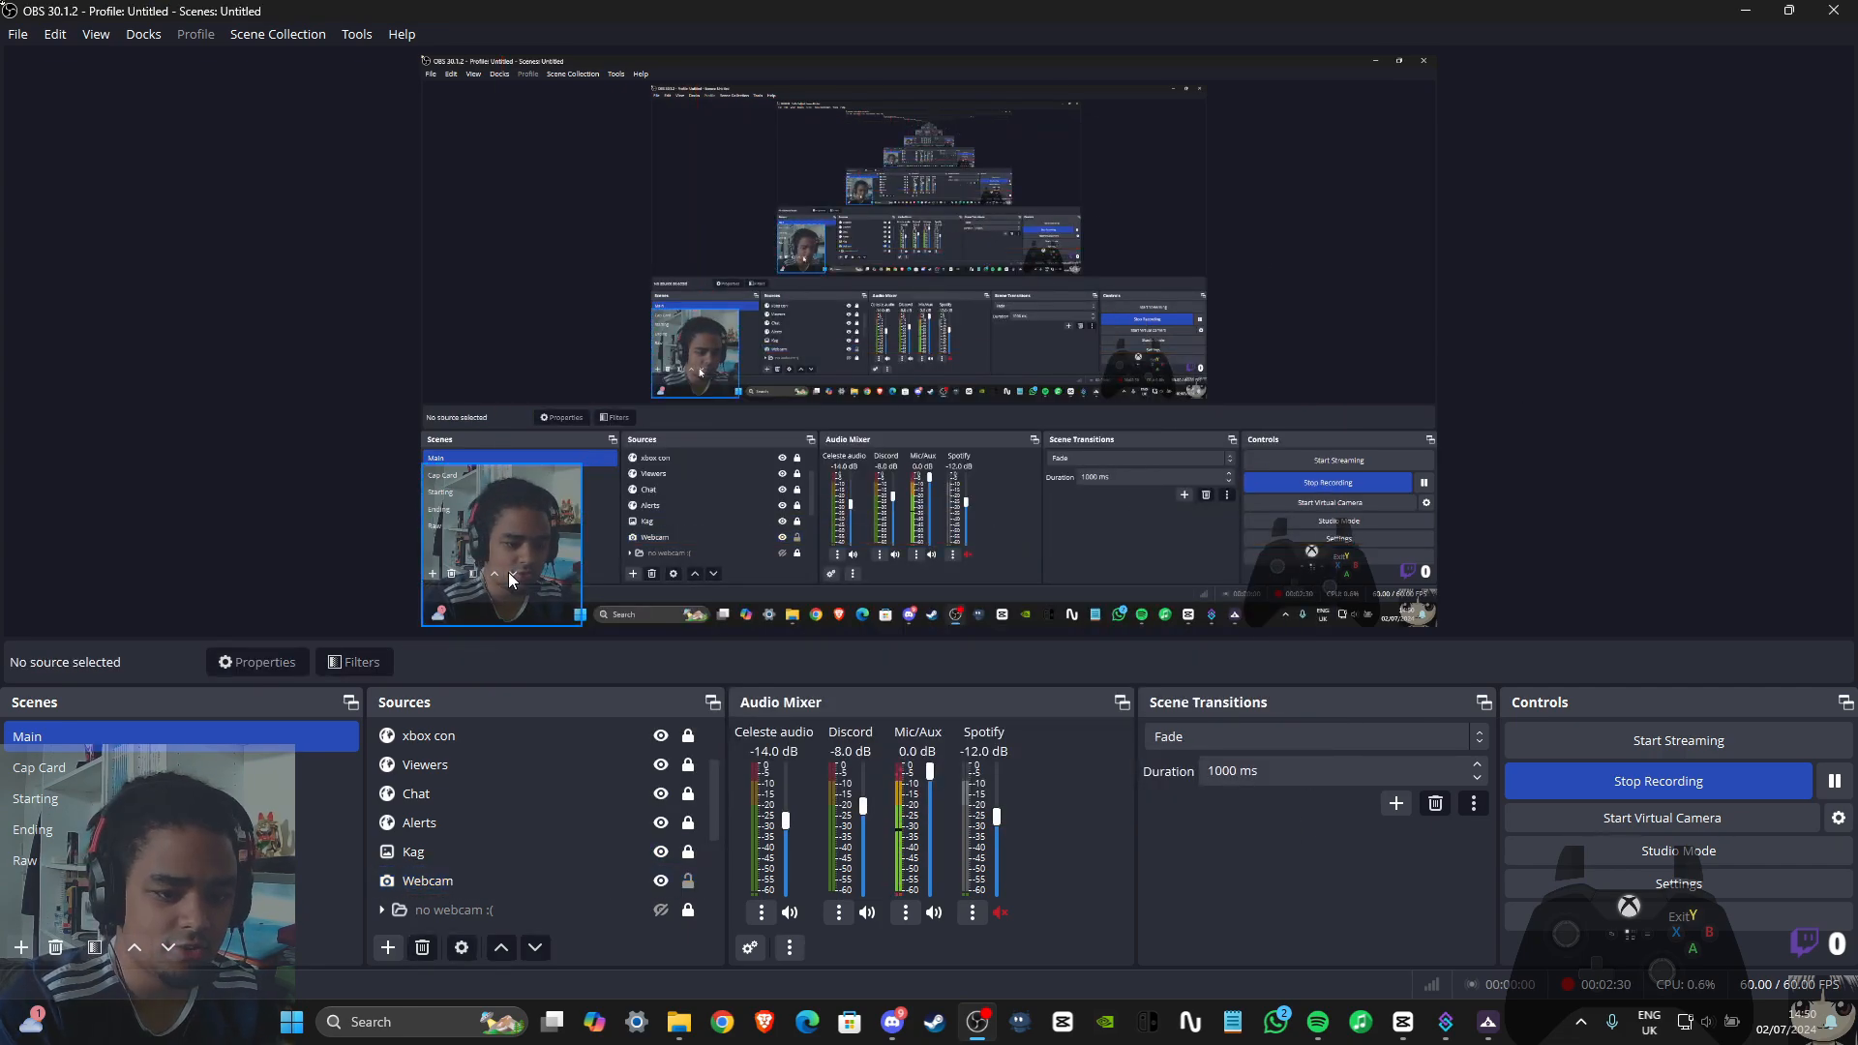
Rename the Webcam source's Color Correction filter as Opacity and close the filter settings
right_click(463, 882)
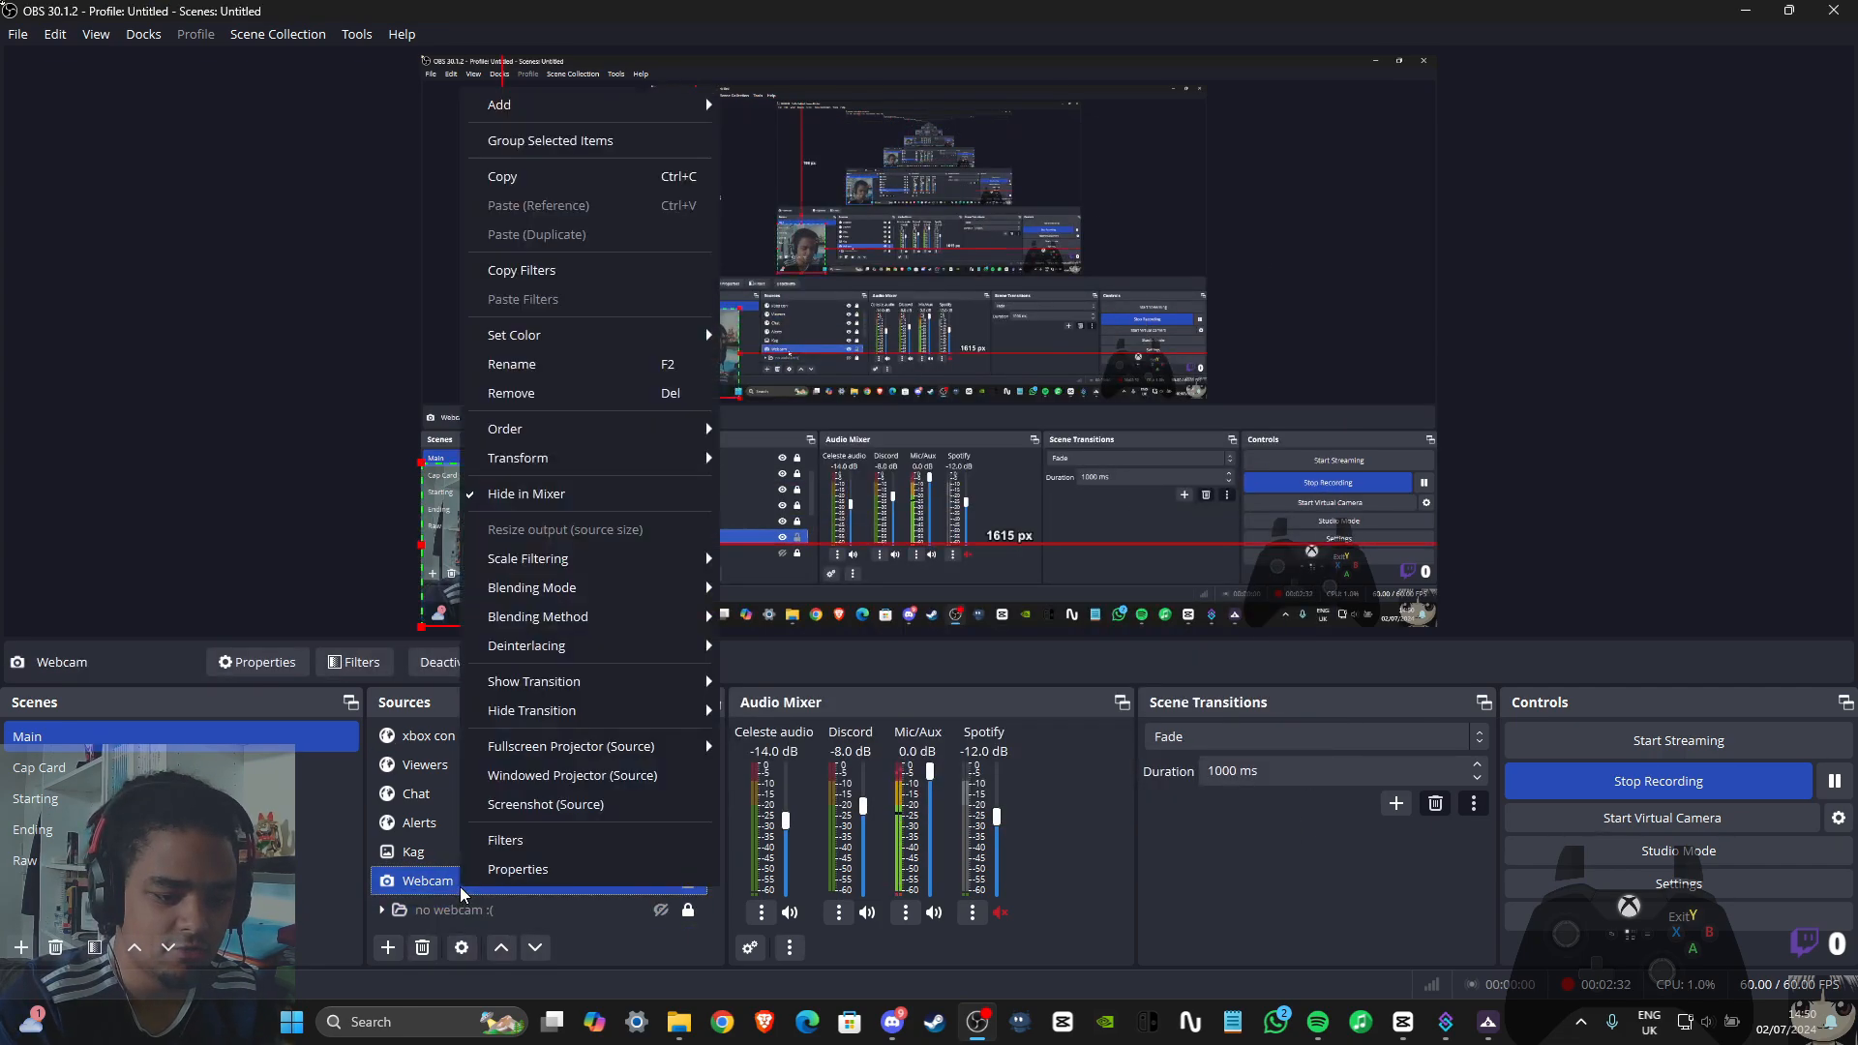
click(507, 841)
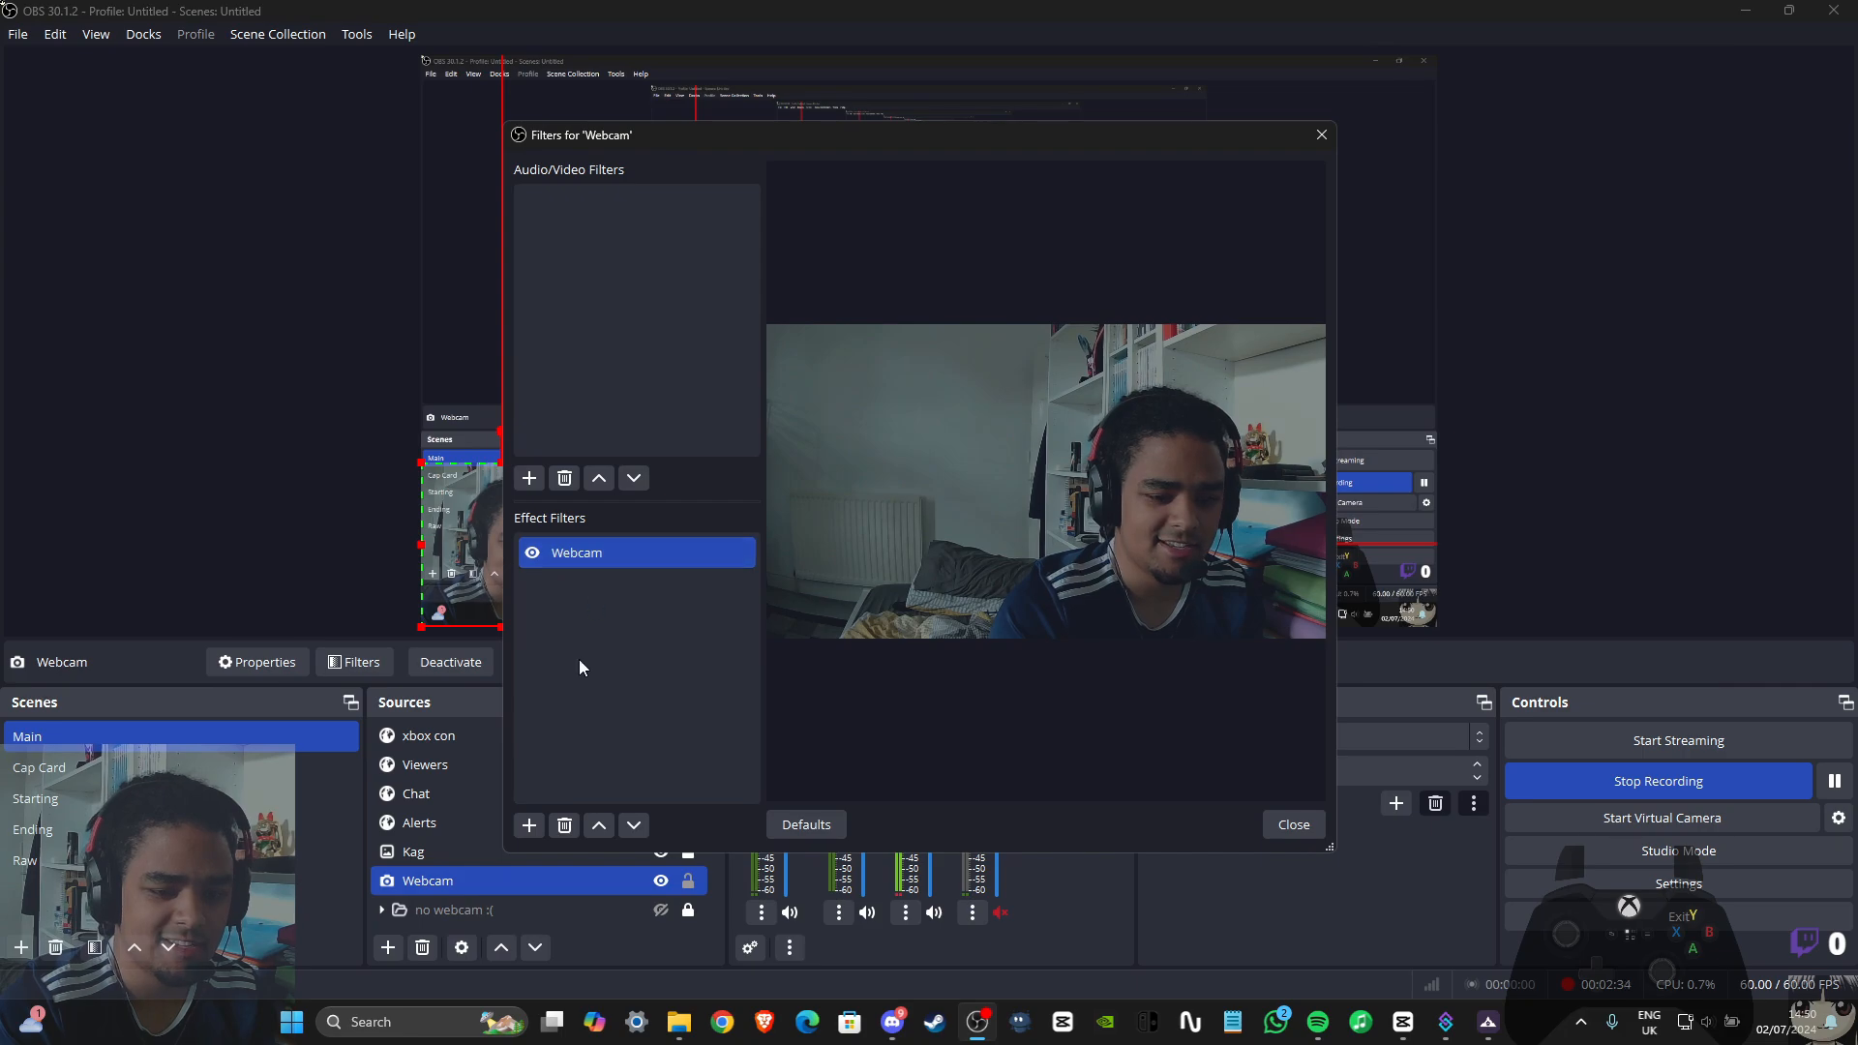
click(582, 560)
right_click(582, 562)
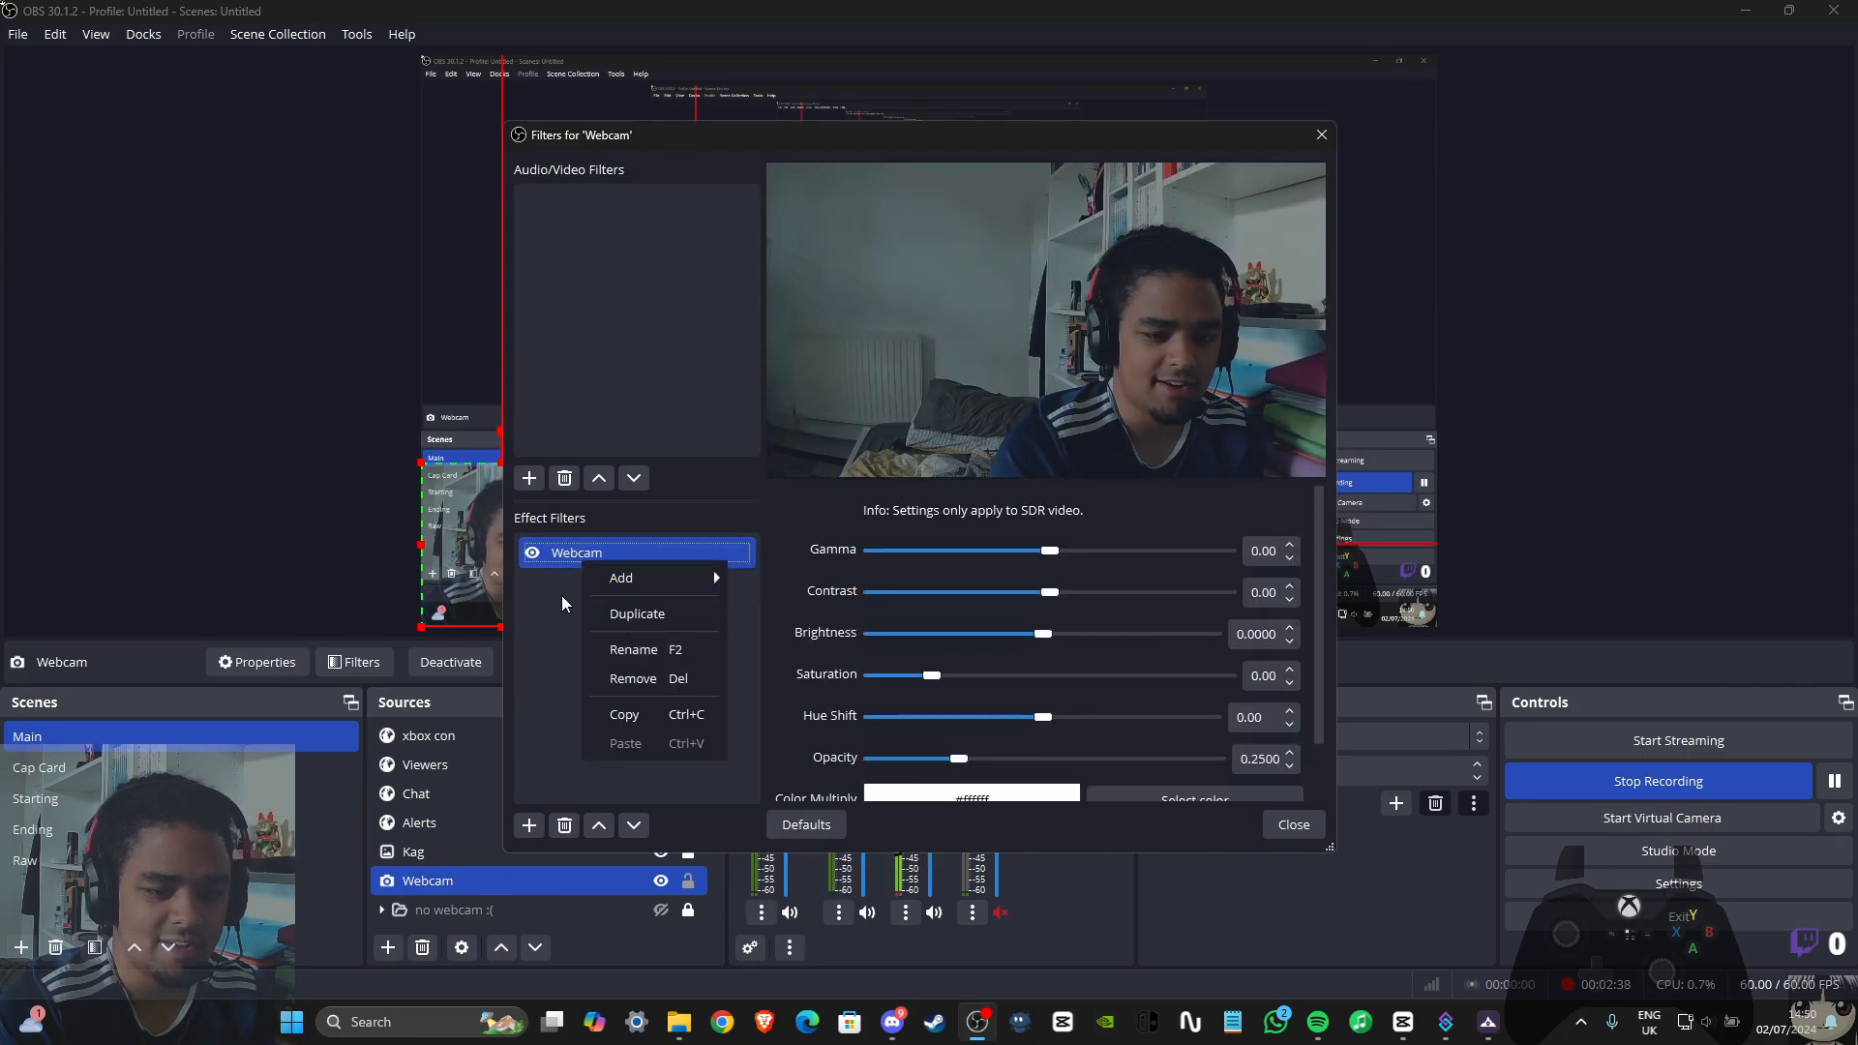
click(634, 650)
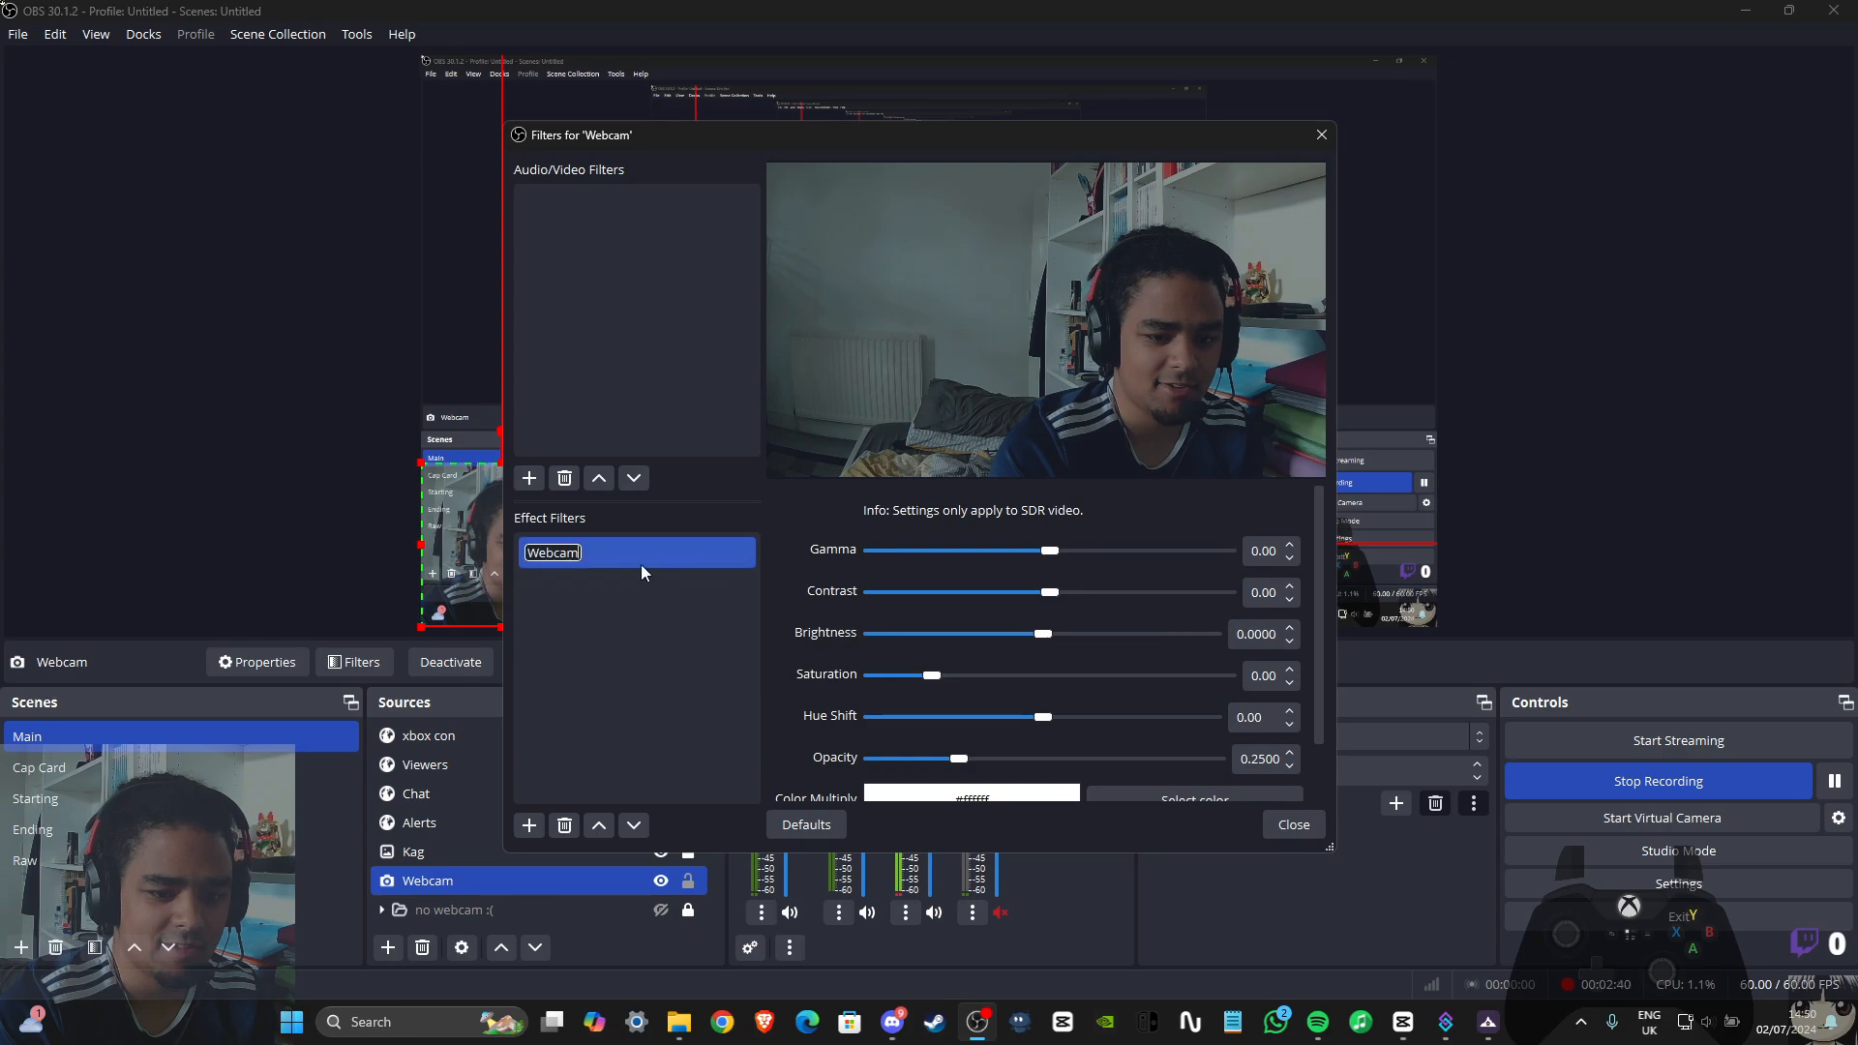
text(Op)
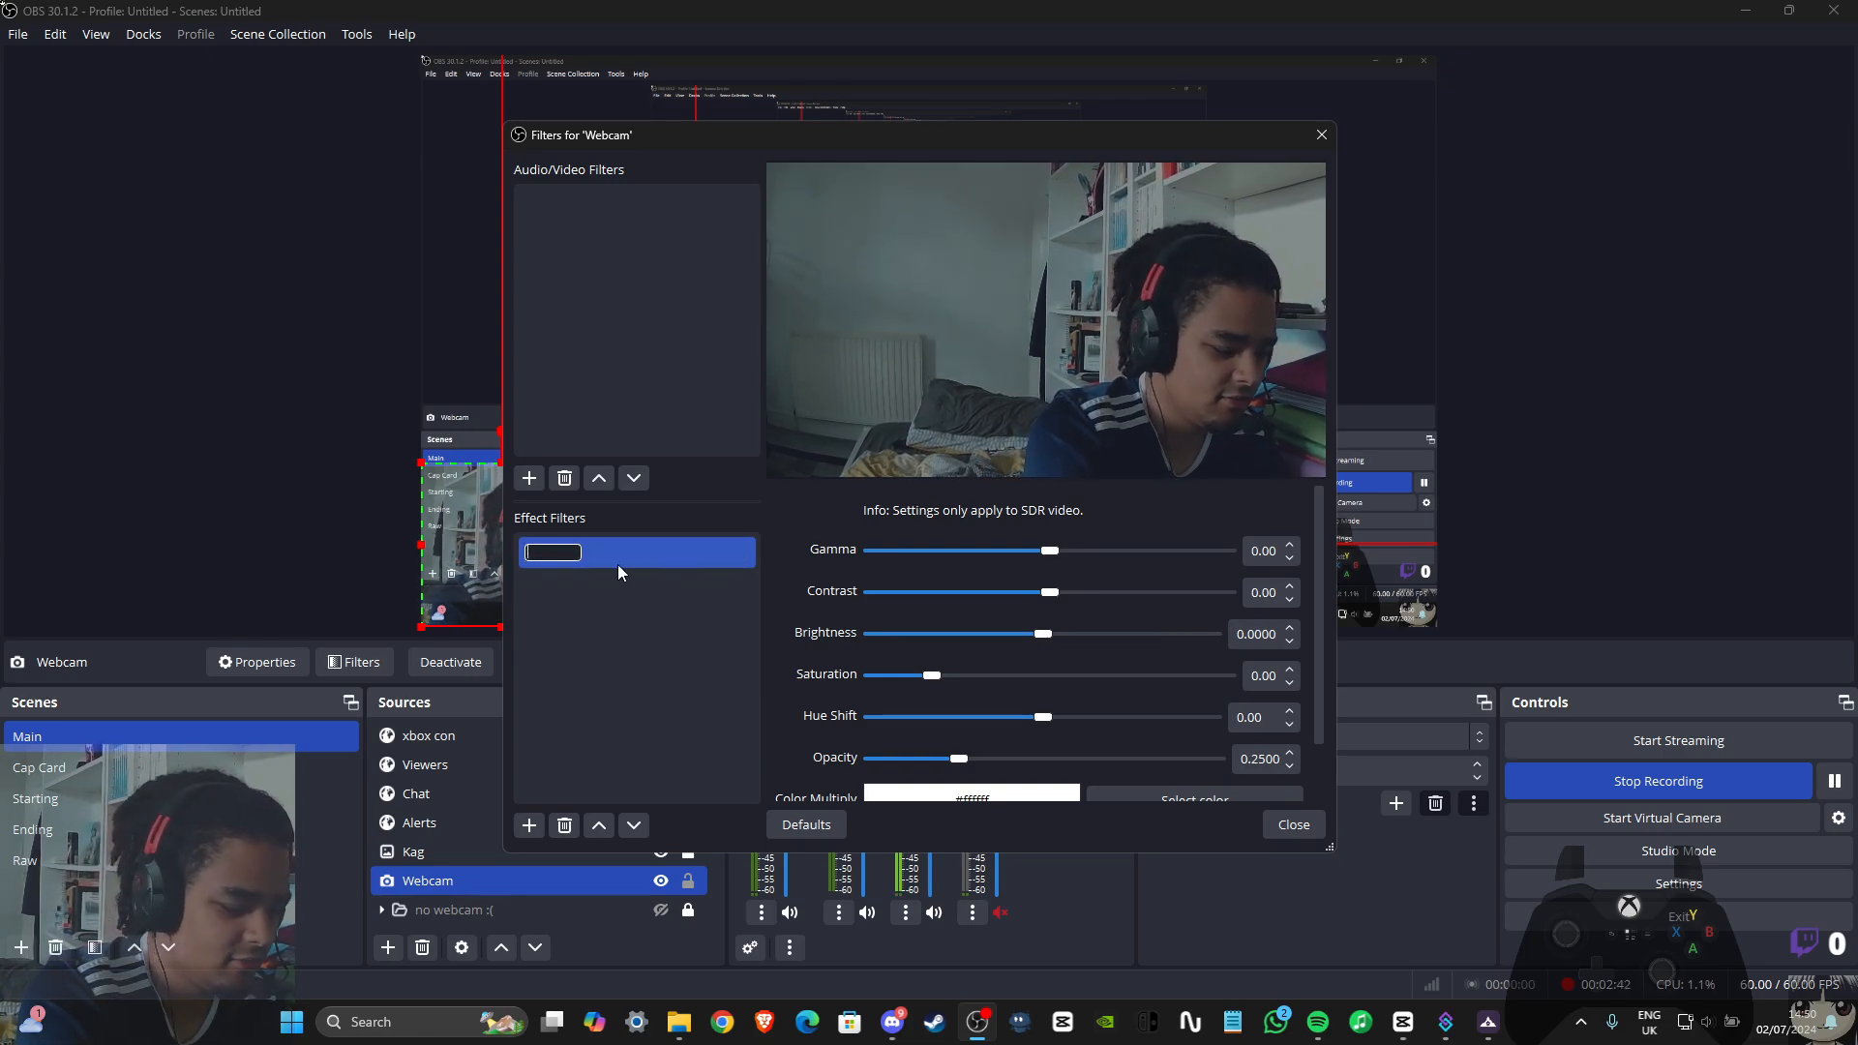
text(acity)
key(Return)
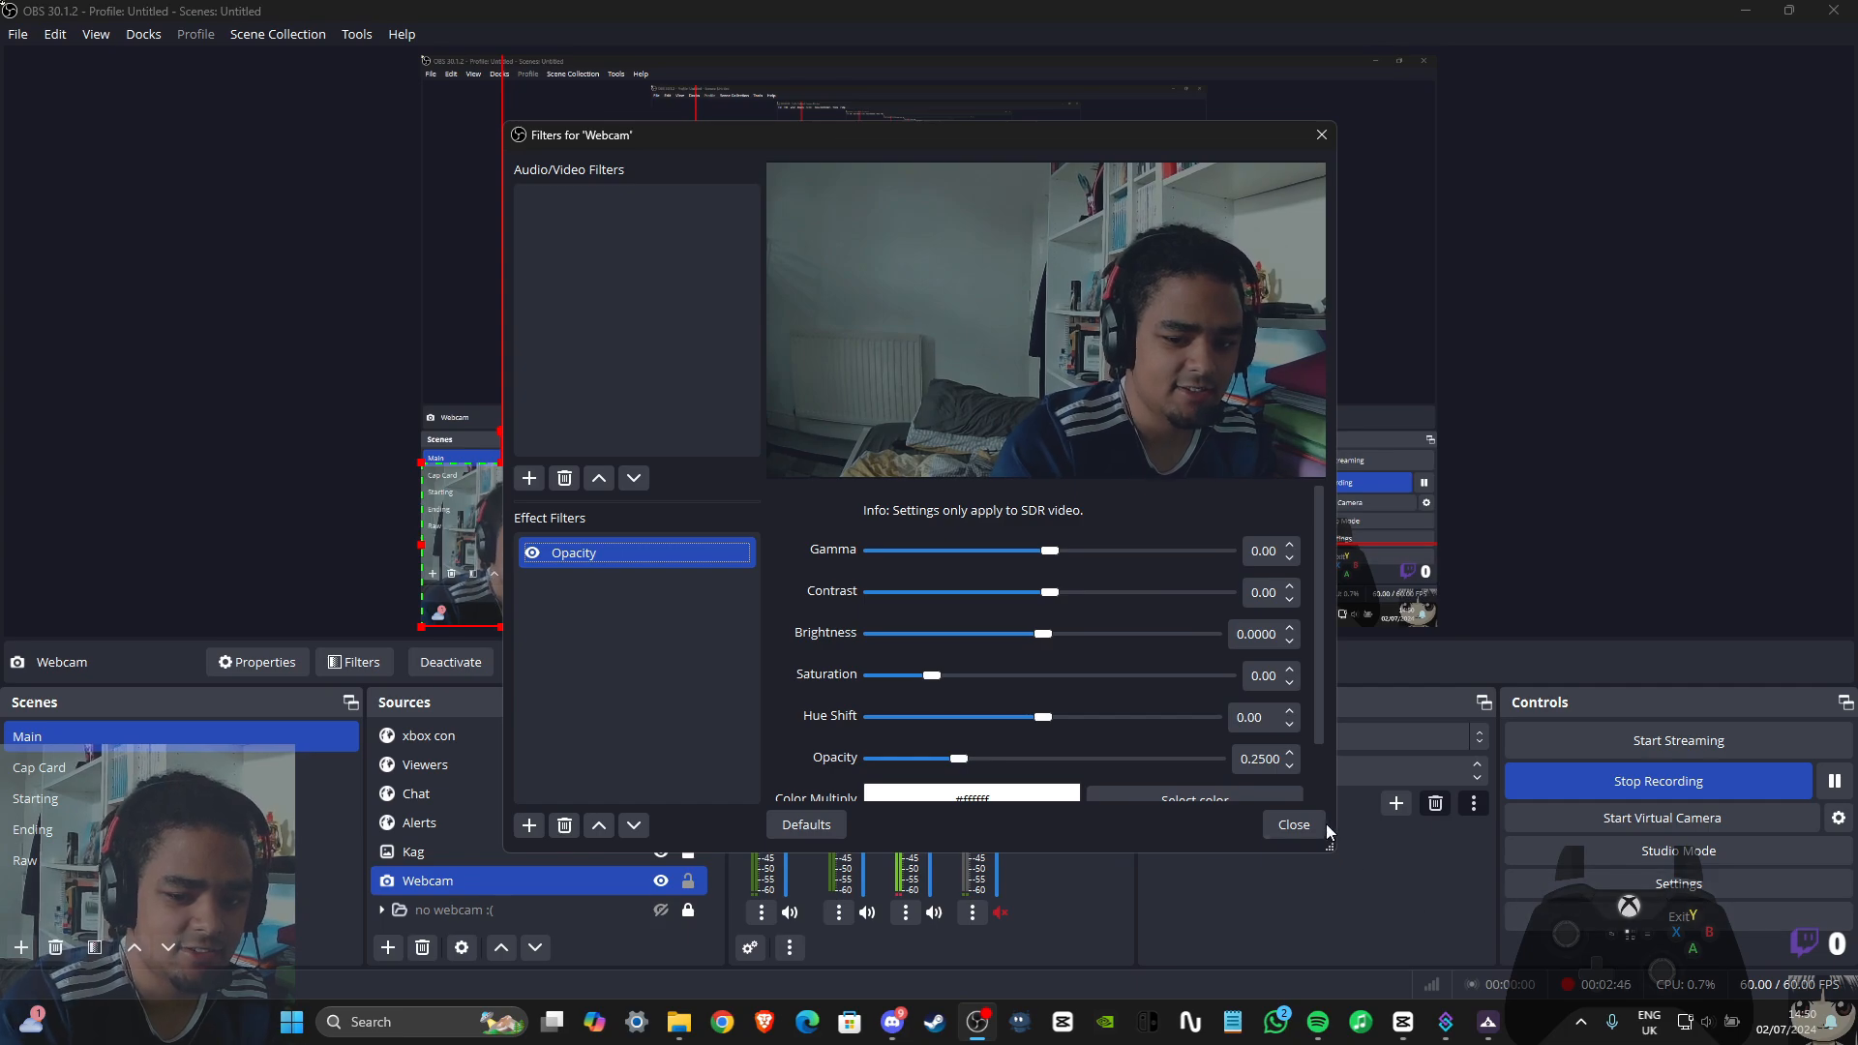
click(1294, 825)
Switch to Streamer.bot and set the ObsFilterName argument's value to Opacity
click(1727, 8)
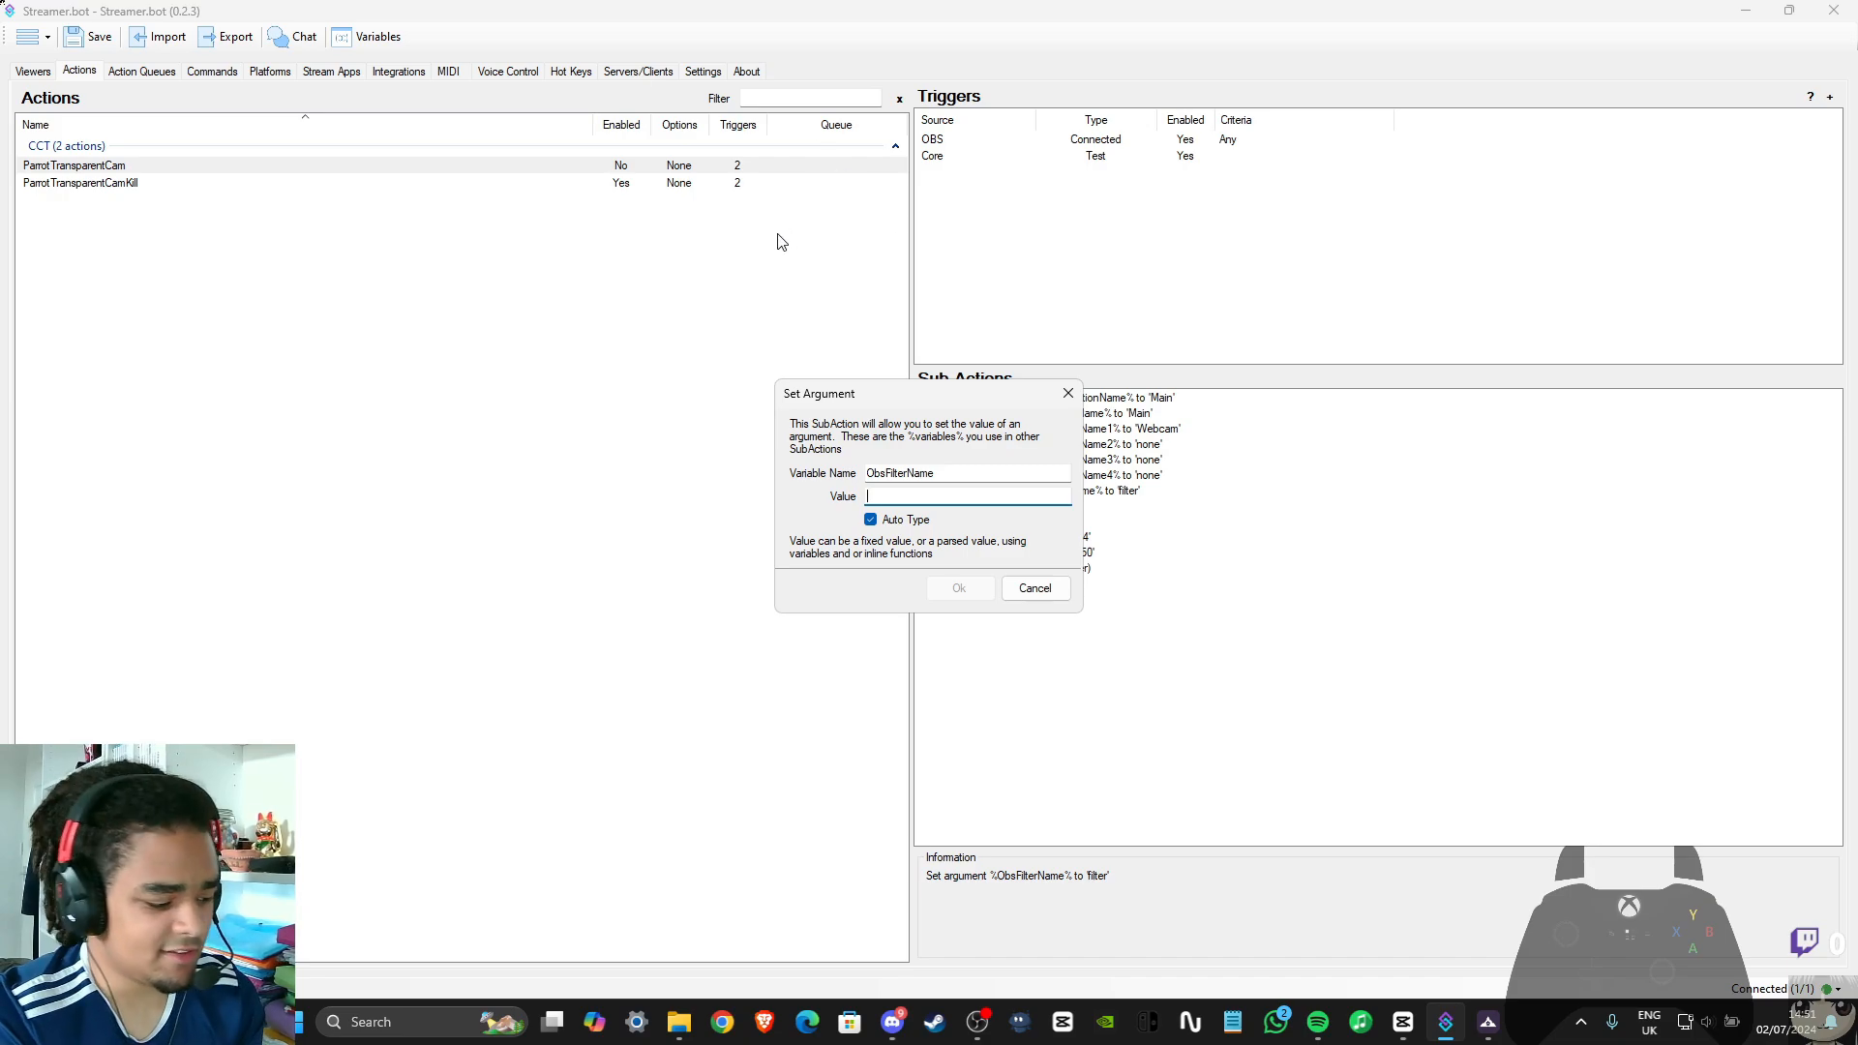
text(Opacity)
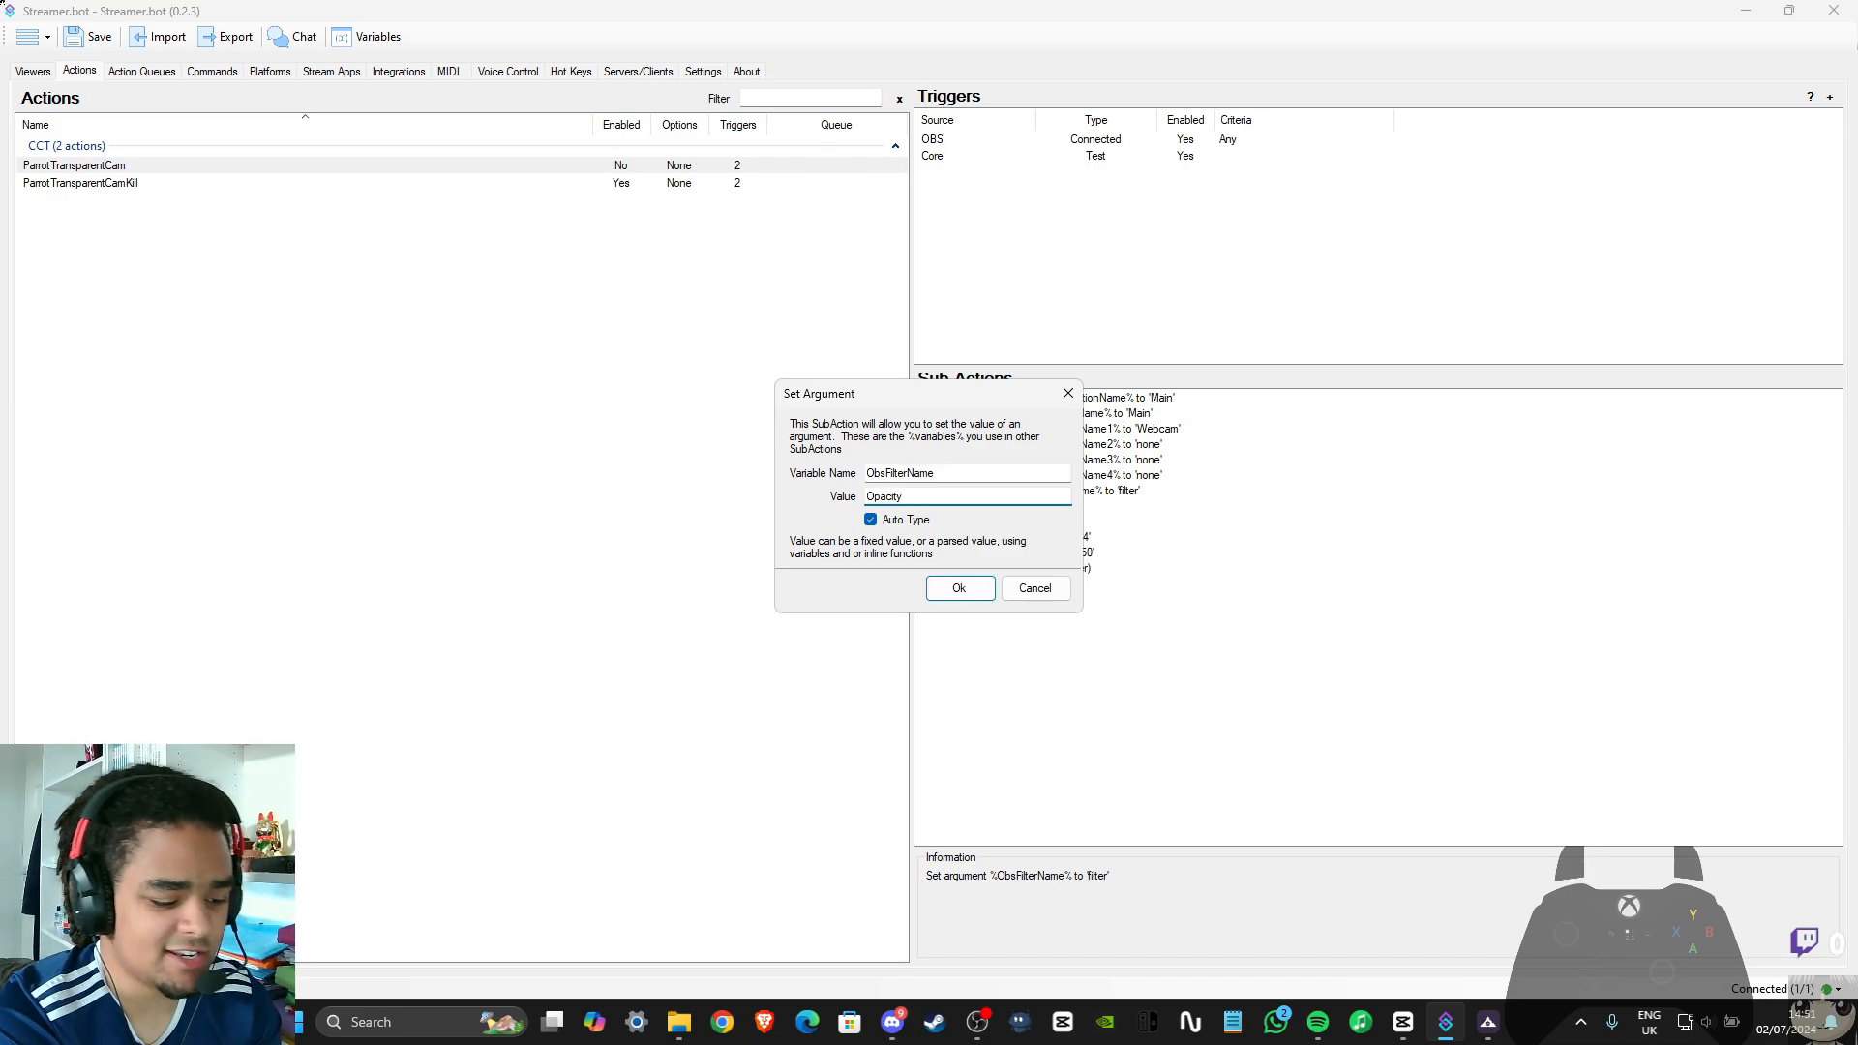
key(Return)
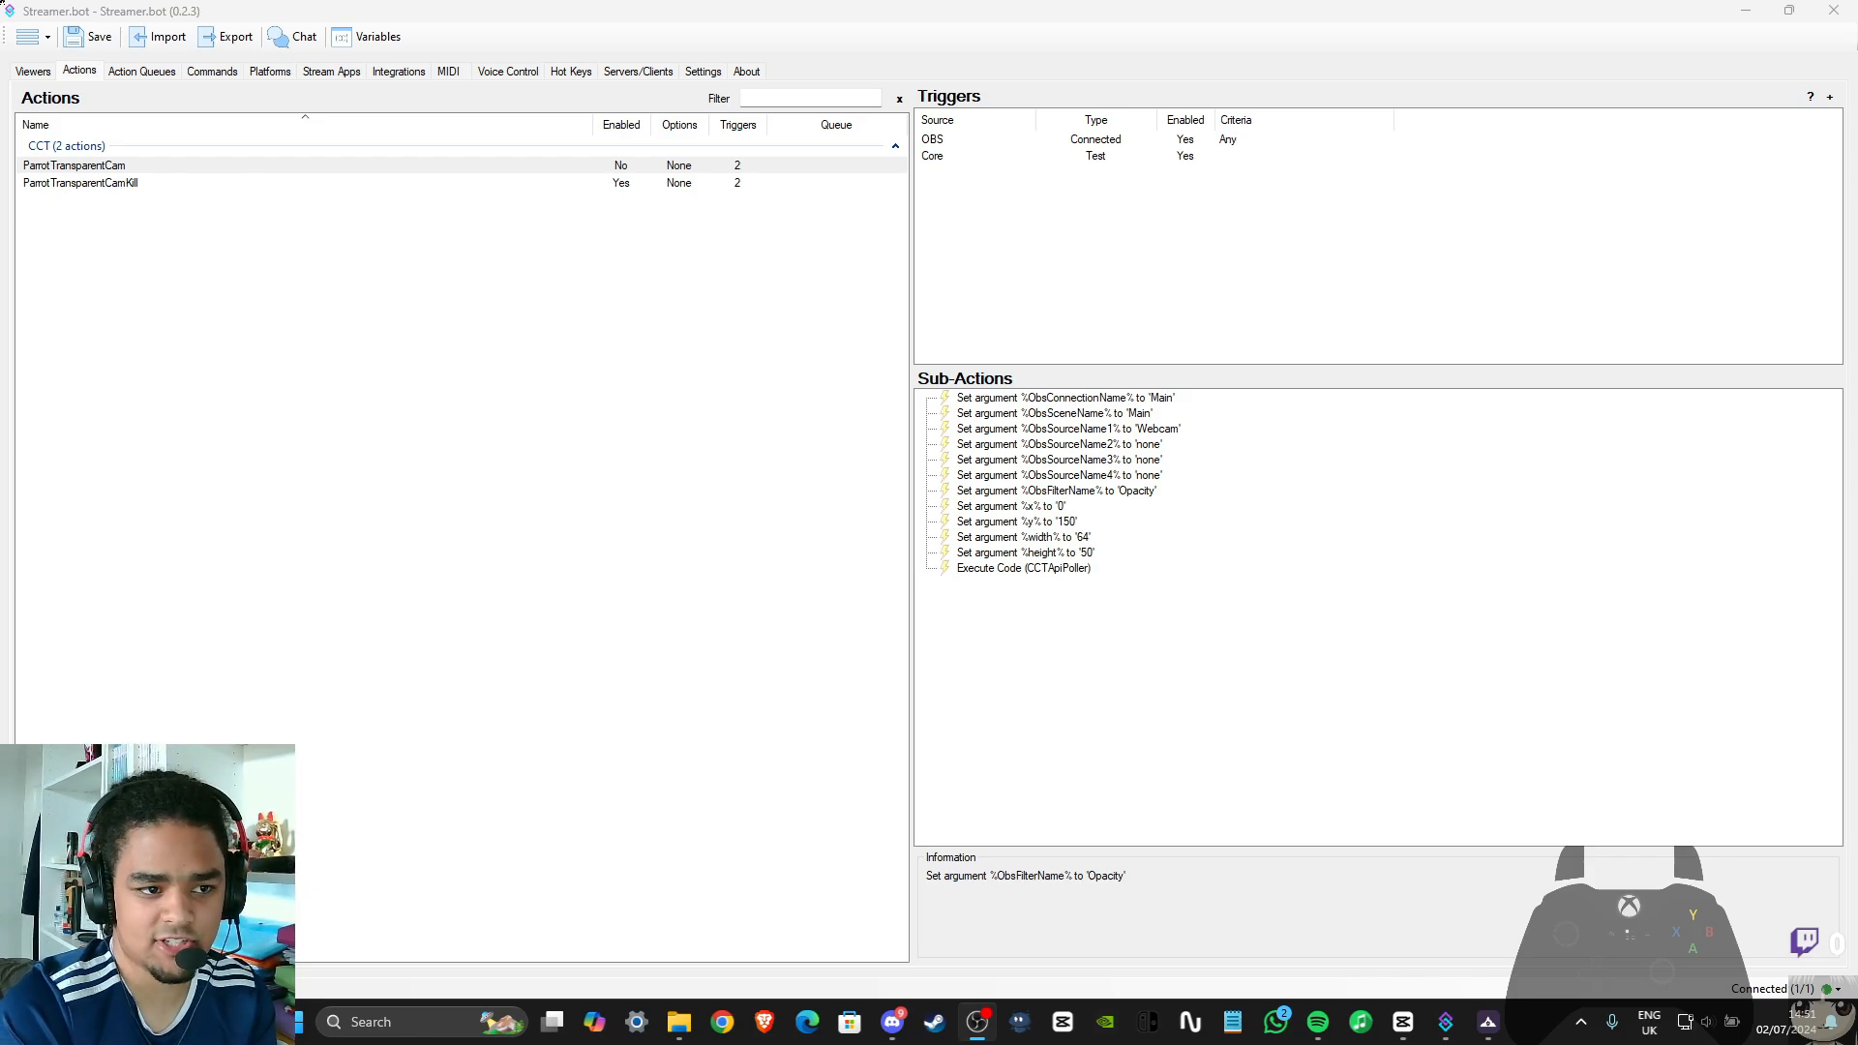
Check the Main OBS connection and its available options among the stream apps
click(332, 72)
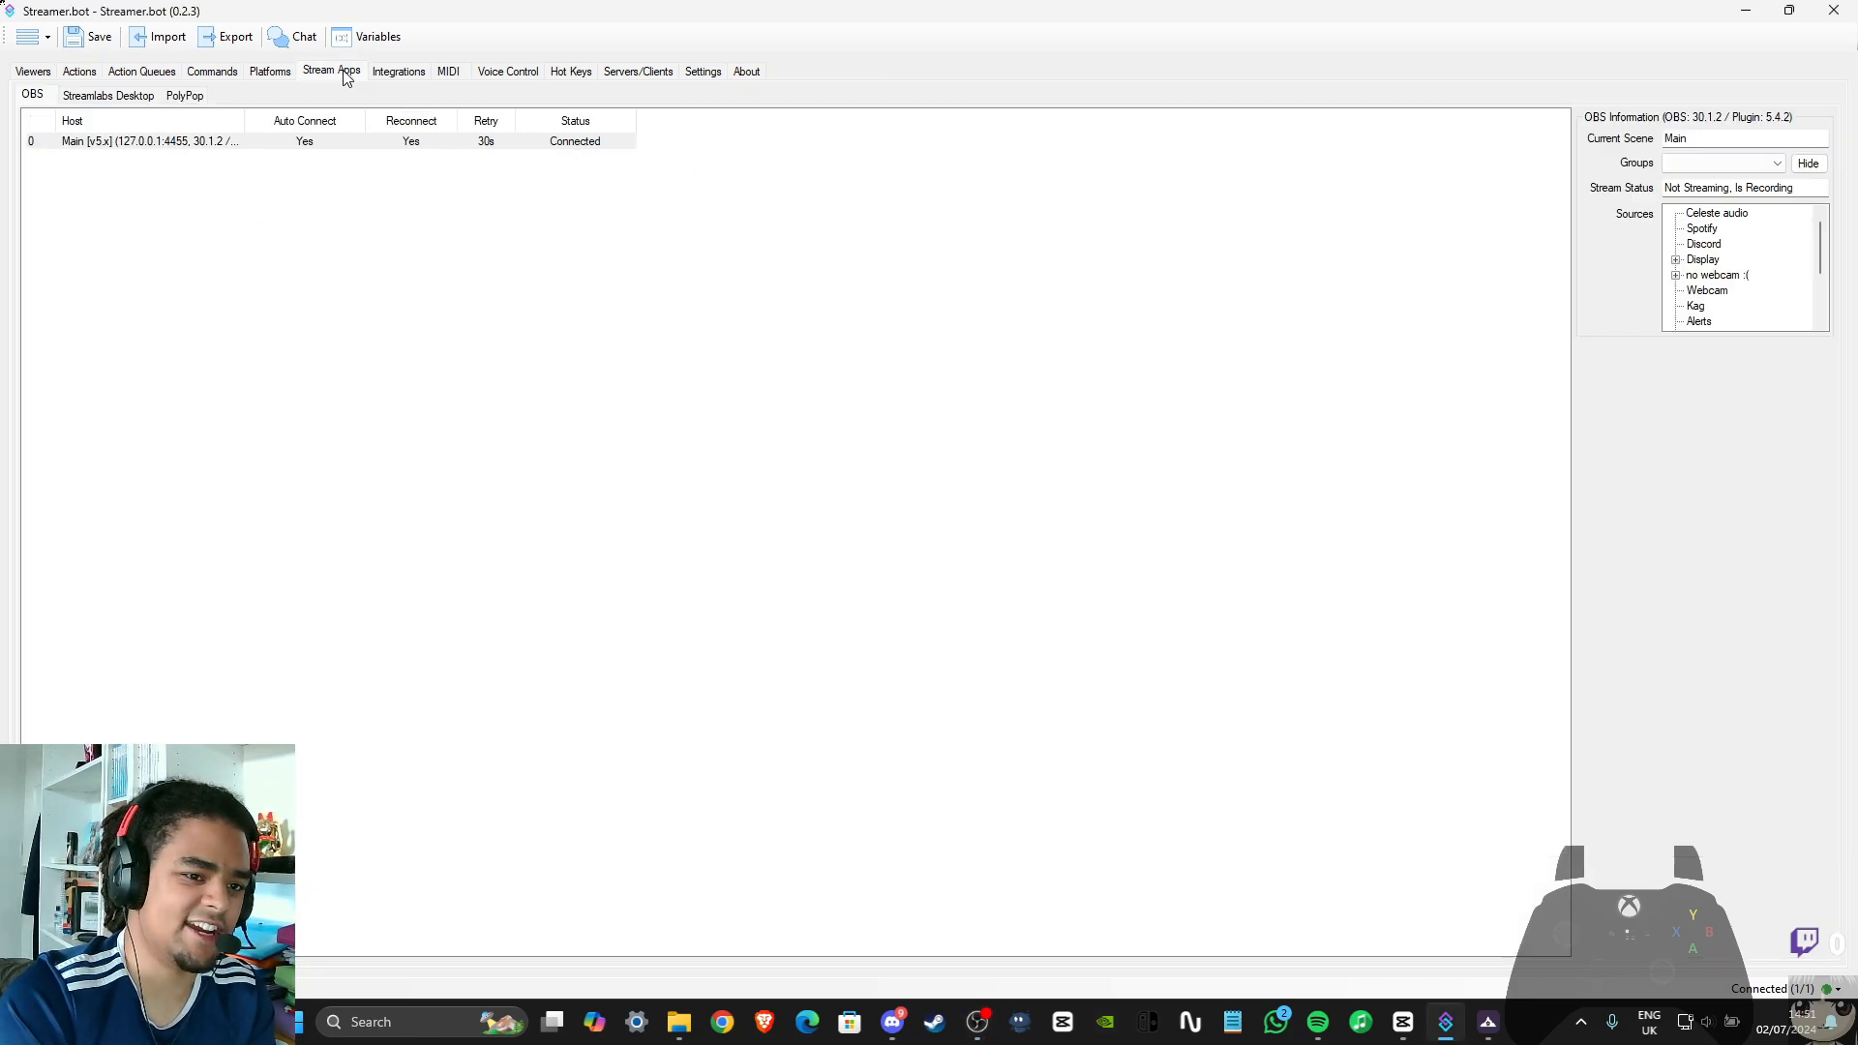
right_click(162, 145)
click(249, 345)
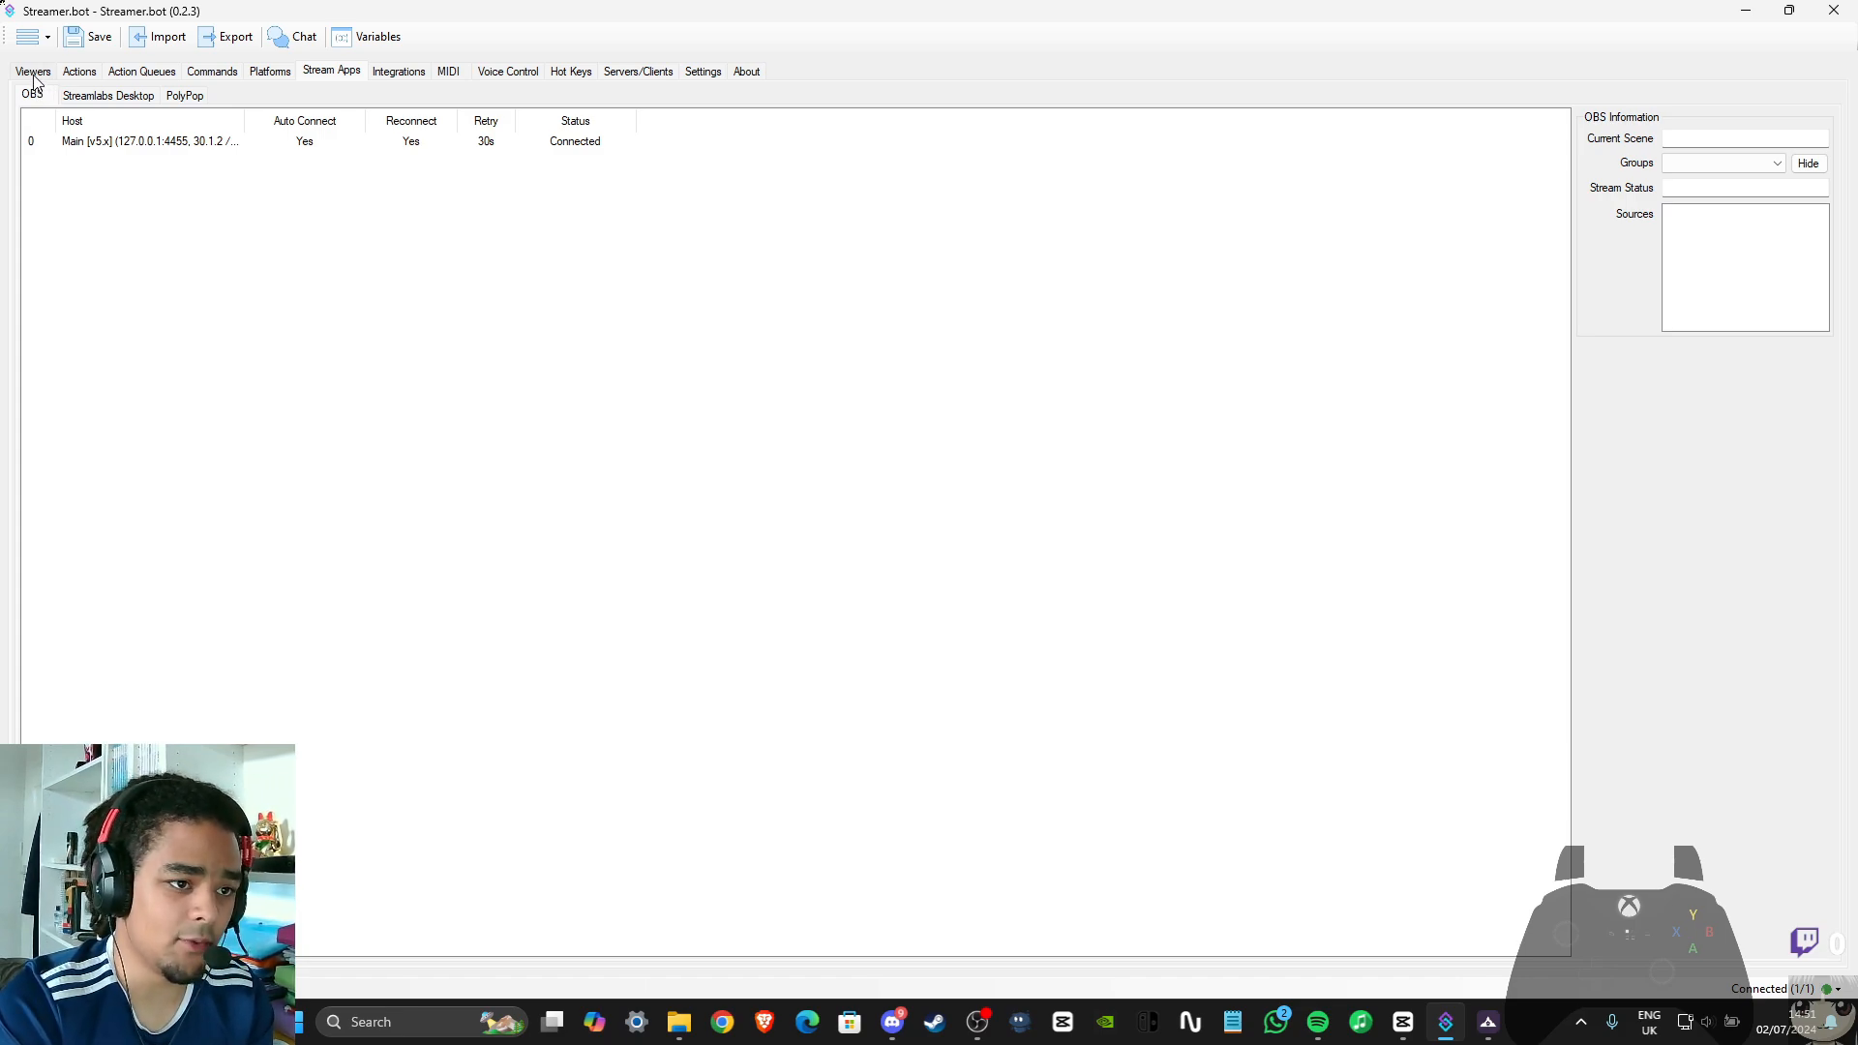
right_click(370, 143)
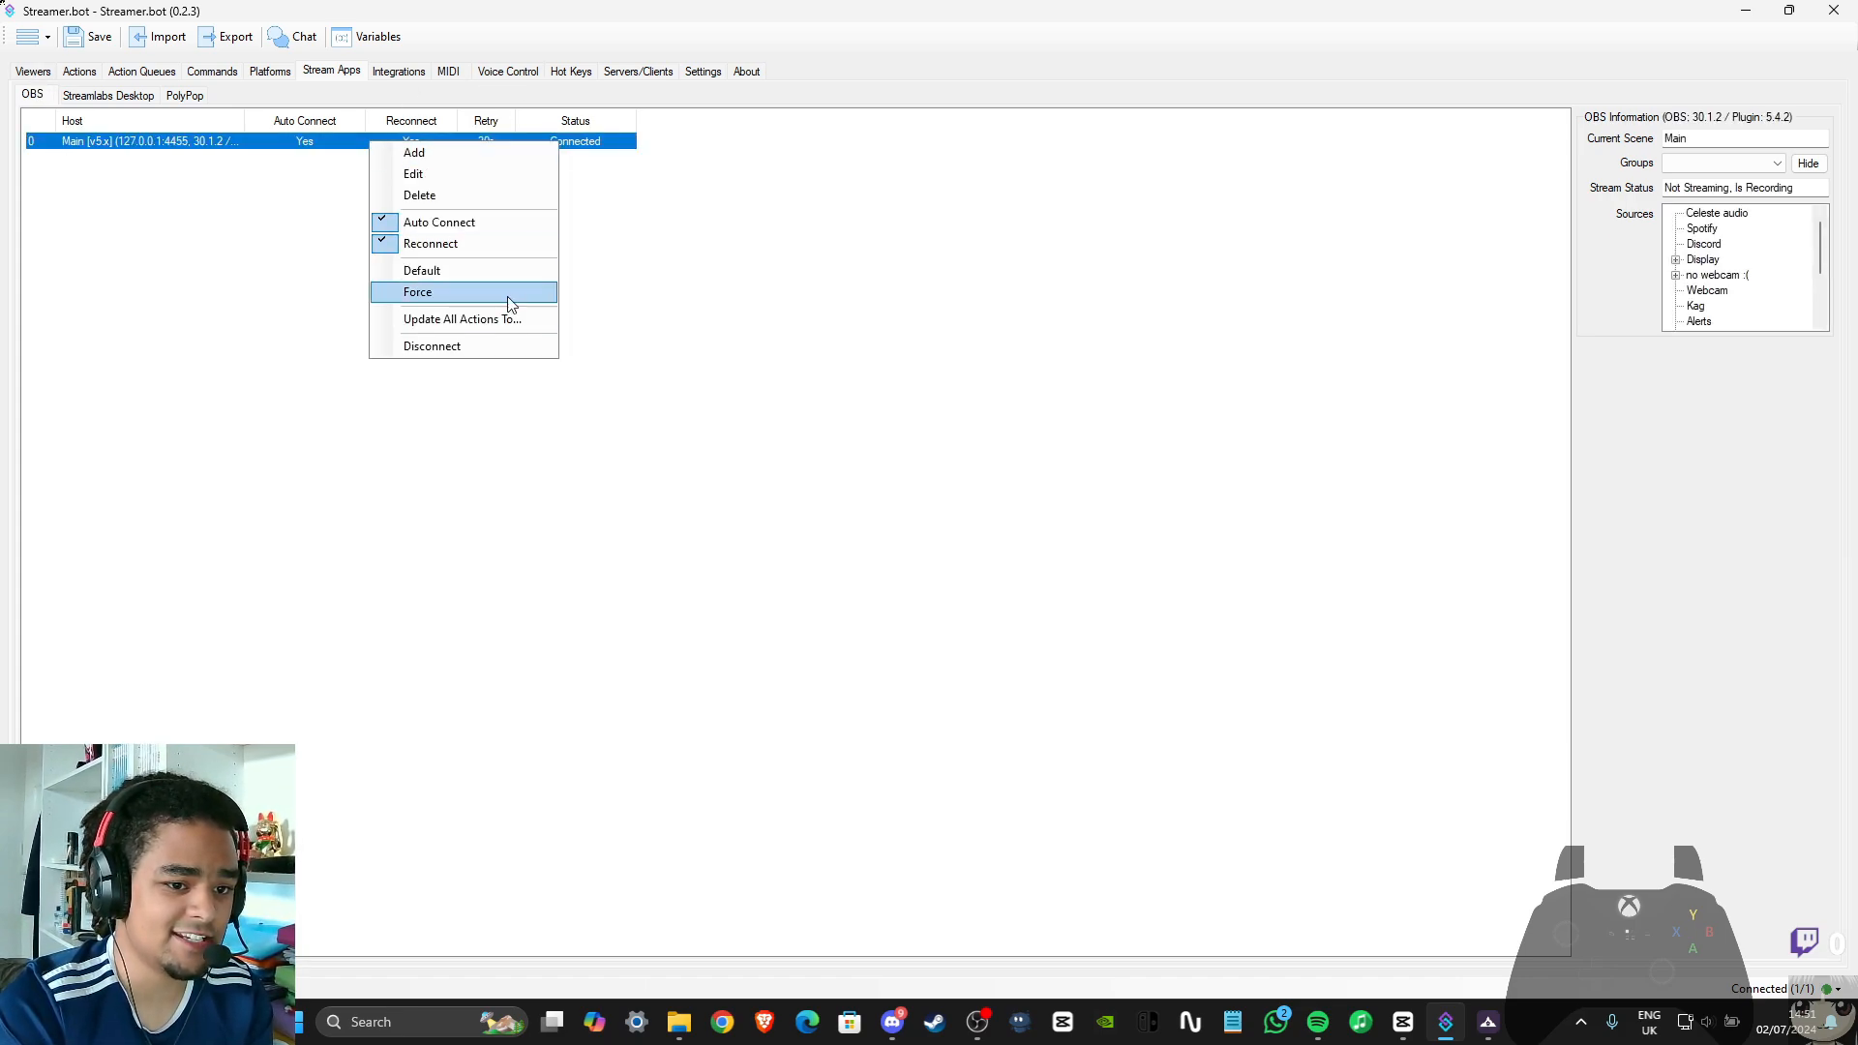
click(668, 323)
click(35, 73)
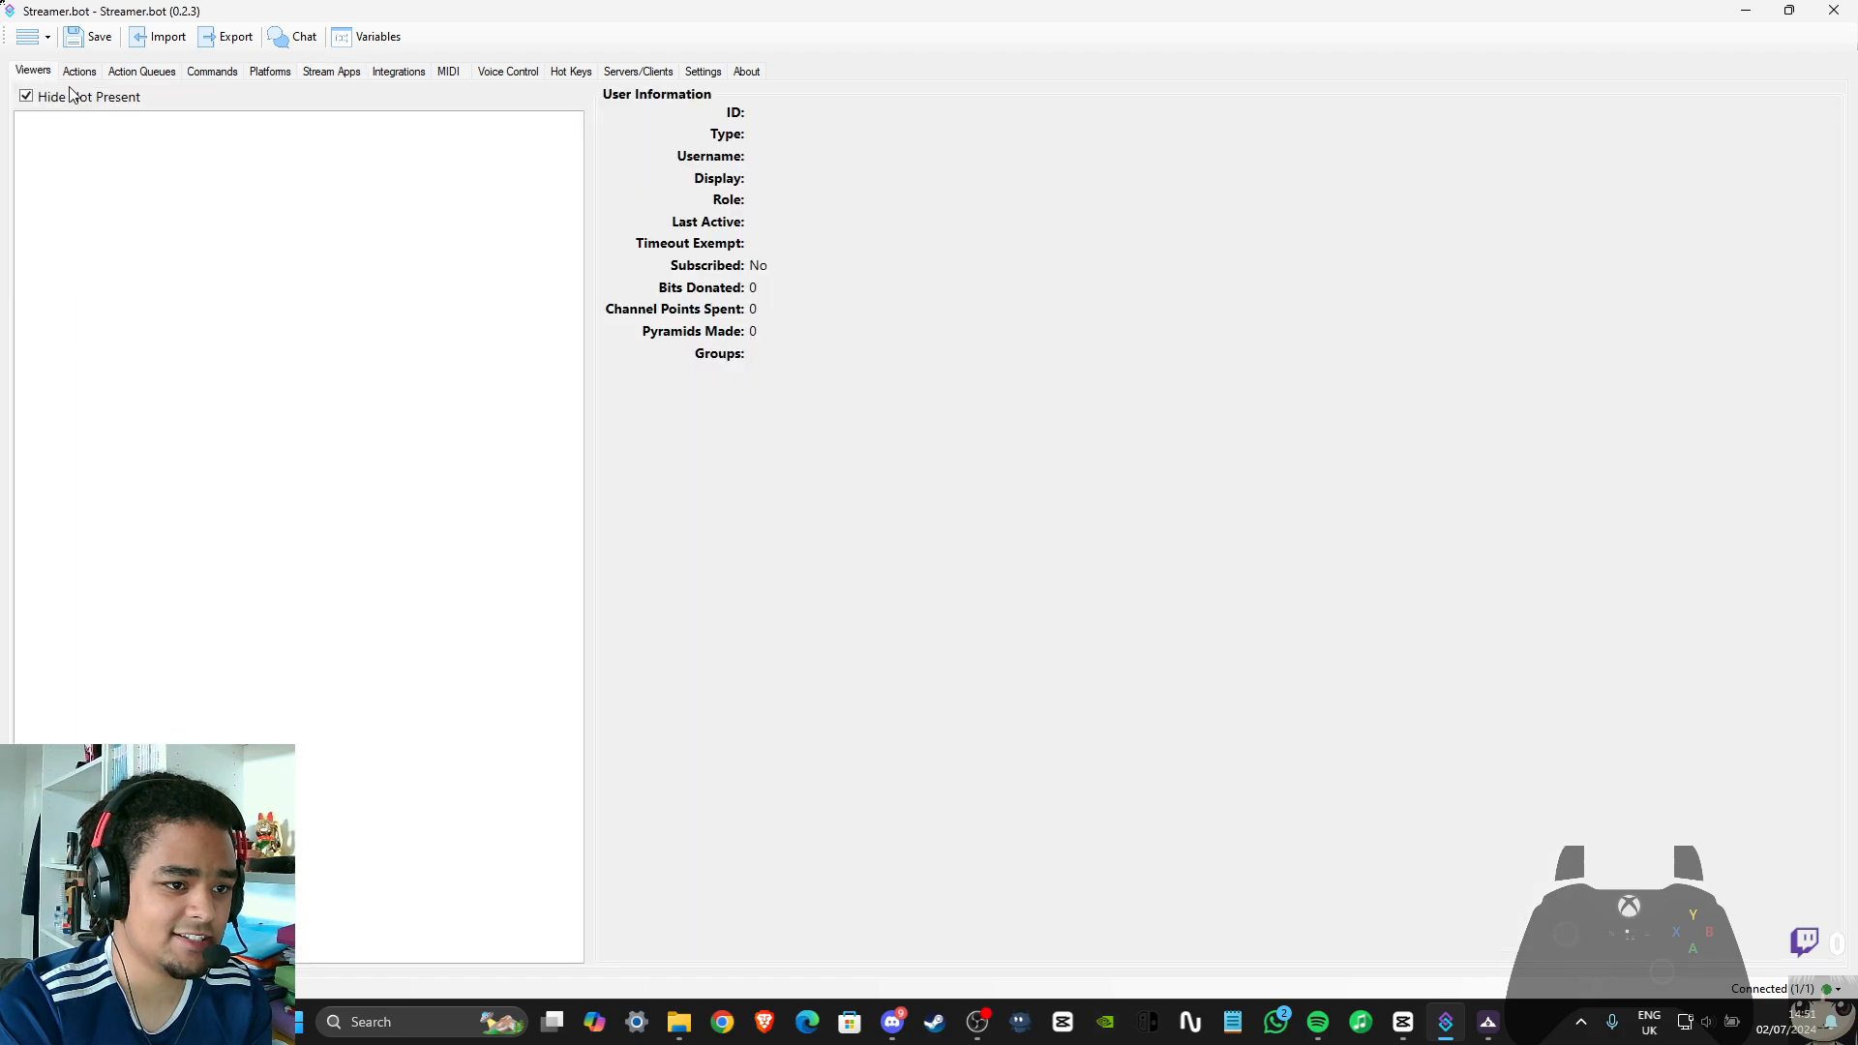
Enable the ParrotTransparentCam action and save the Streamer.bot configuration
click(78, 73)
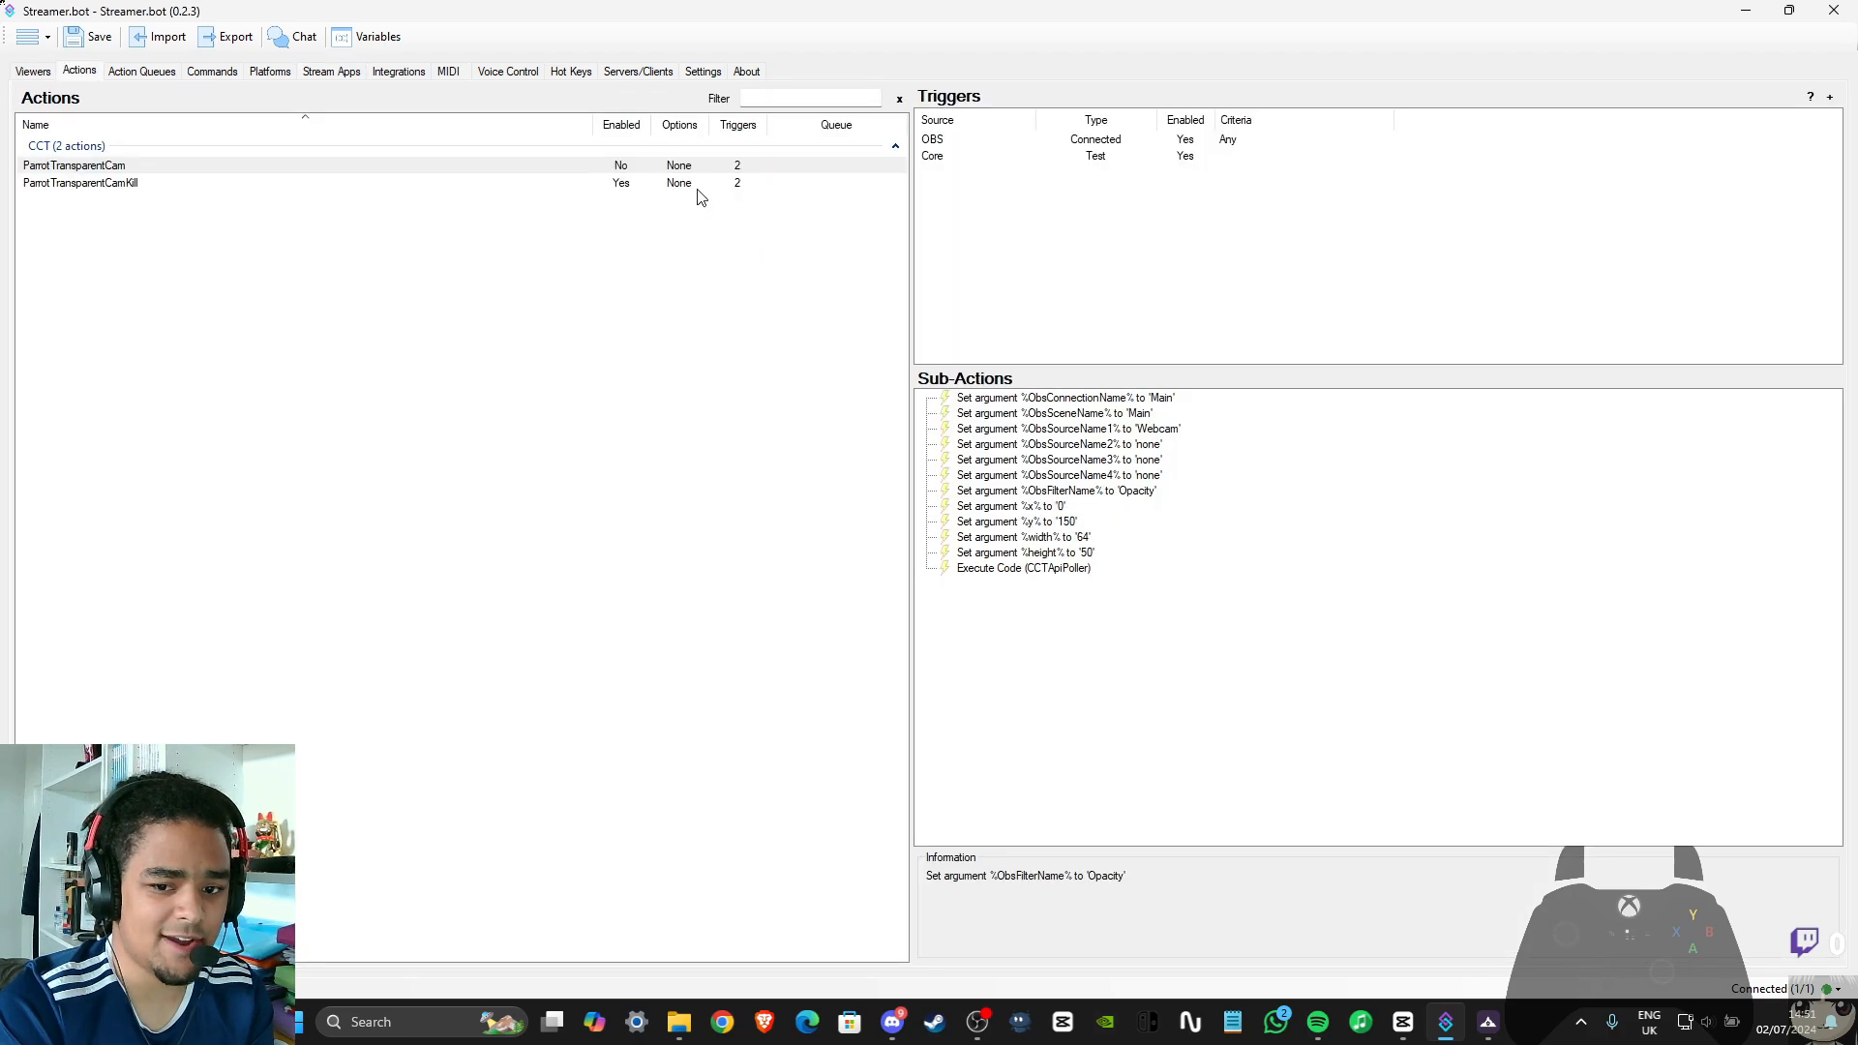
right_click(155, 170)
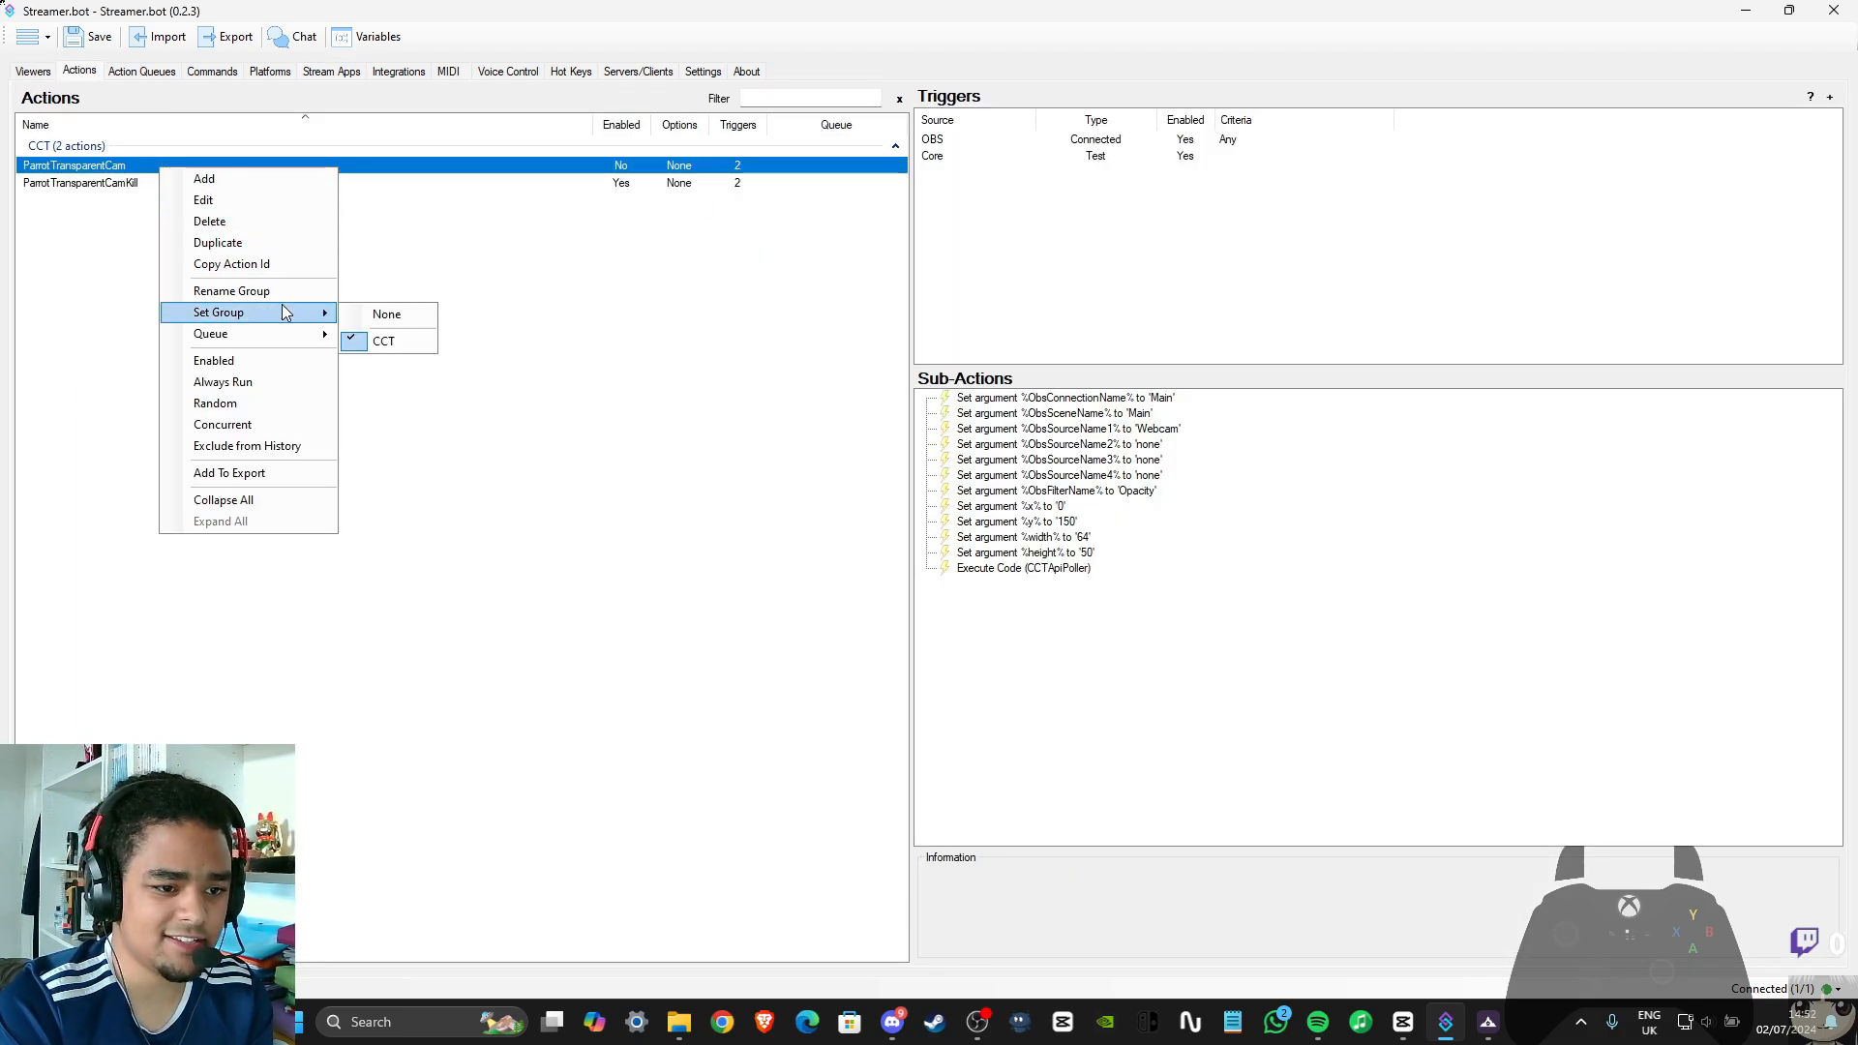
click(276, 360)
click(503, 250)
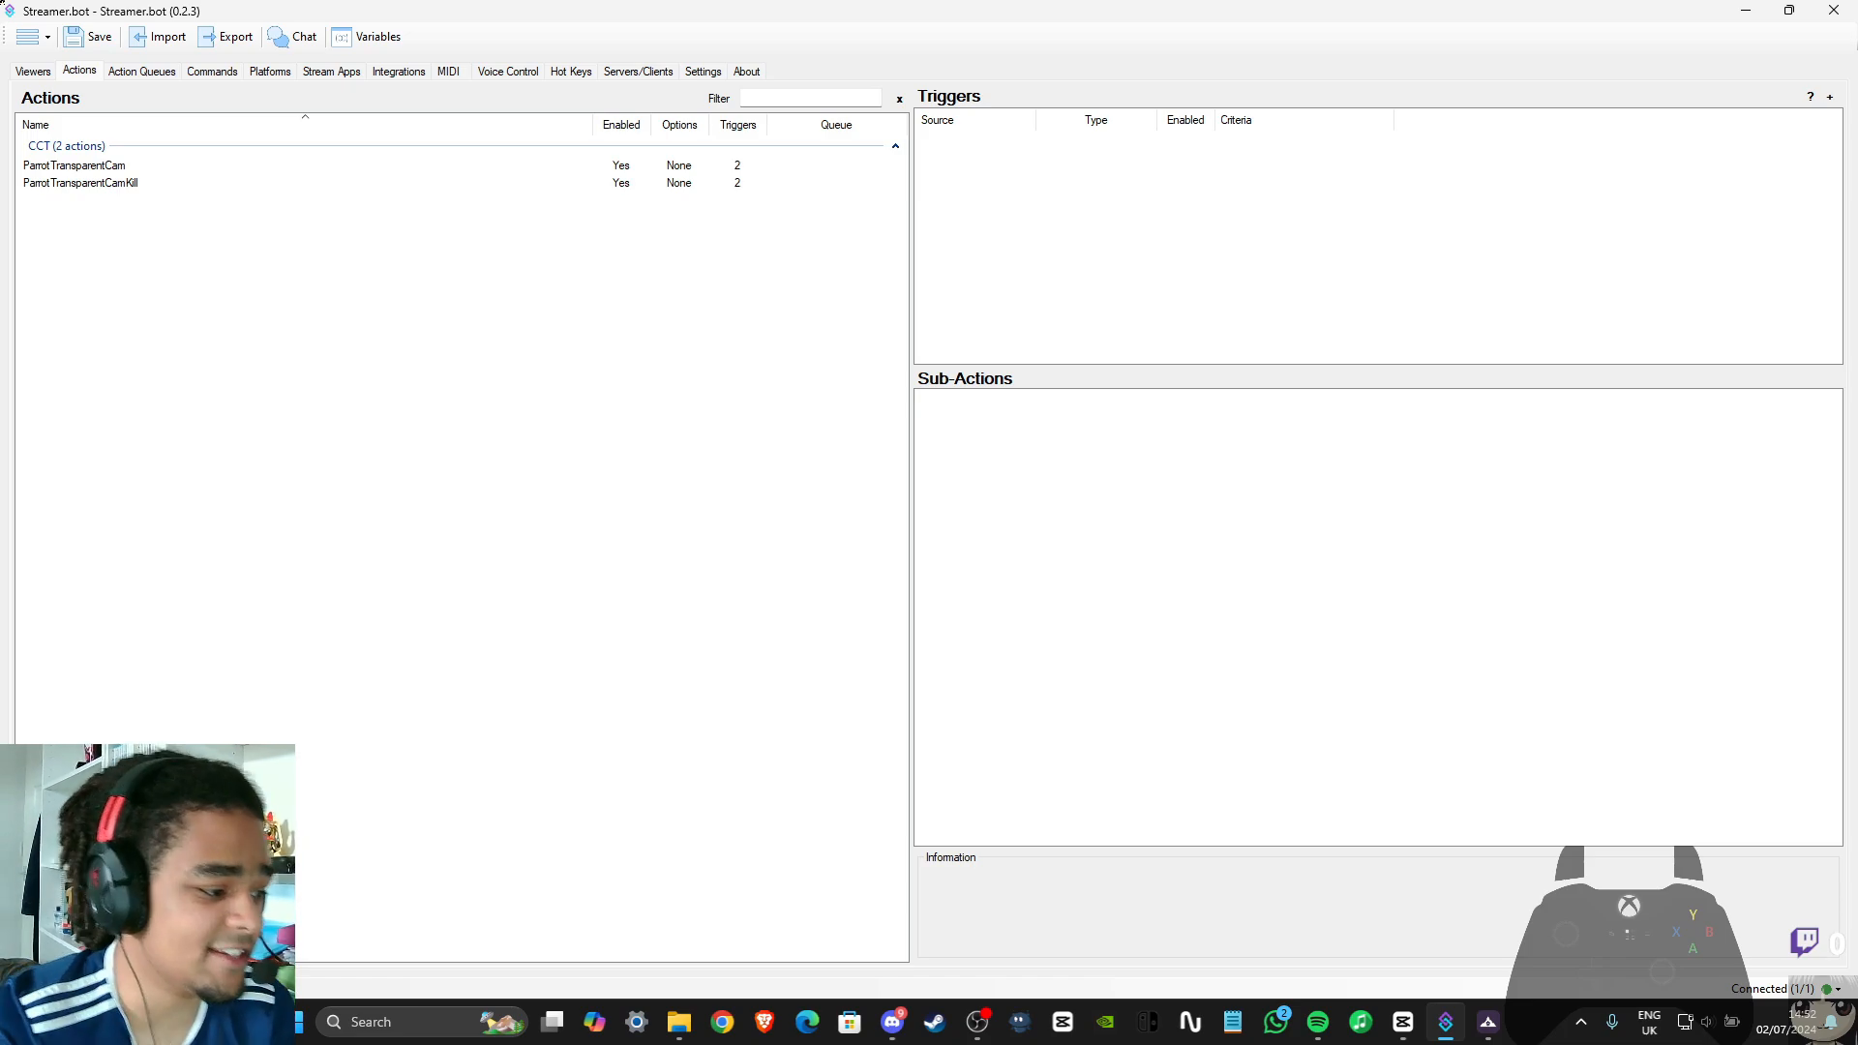
click(93, 38)
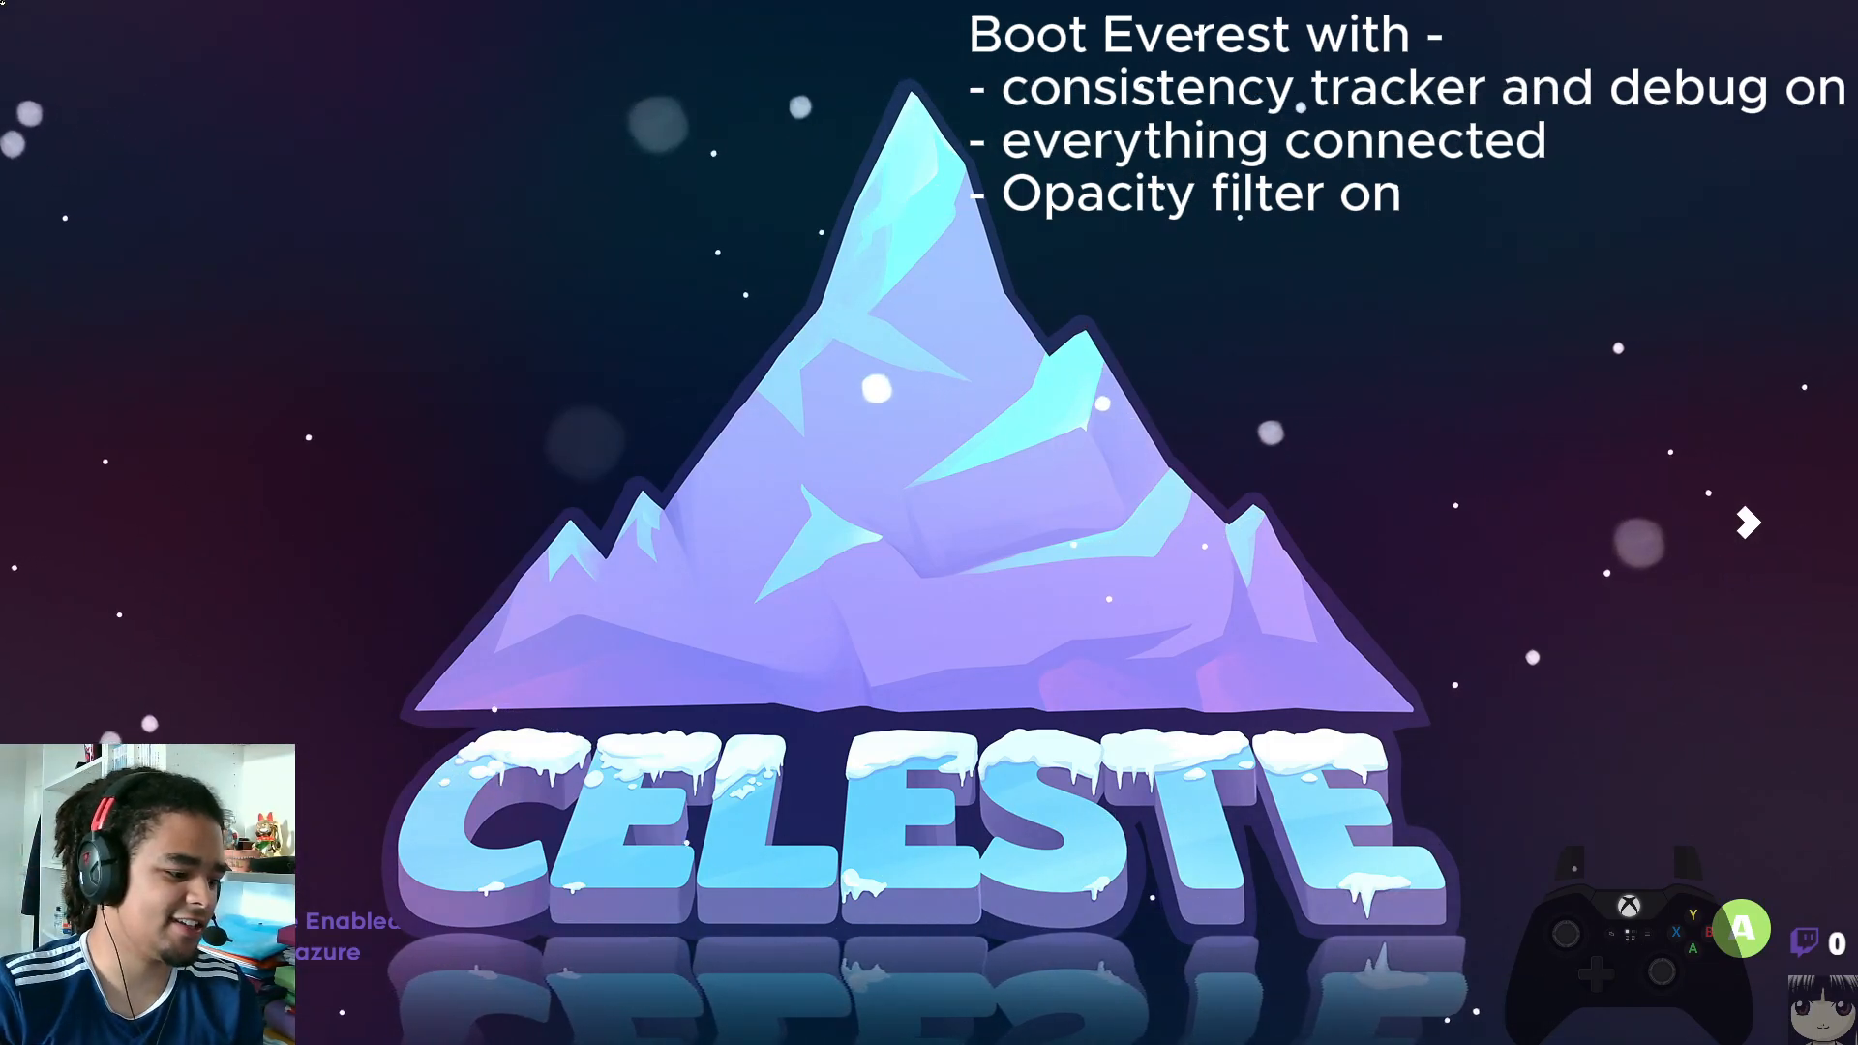
Switch to Celeste, continue the save file located at Farewell and enter that chapter
key(c)
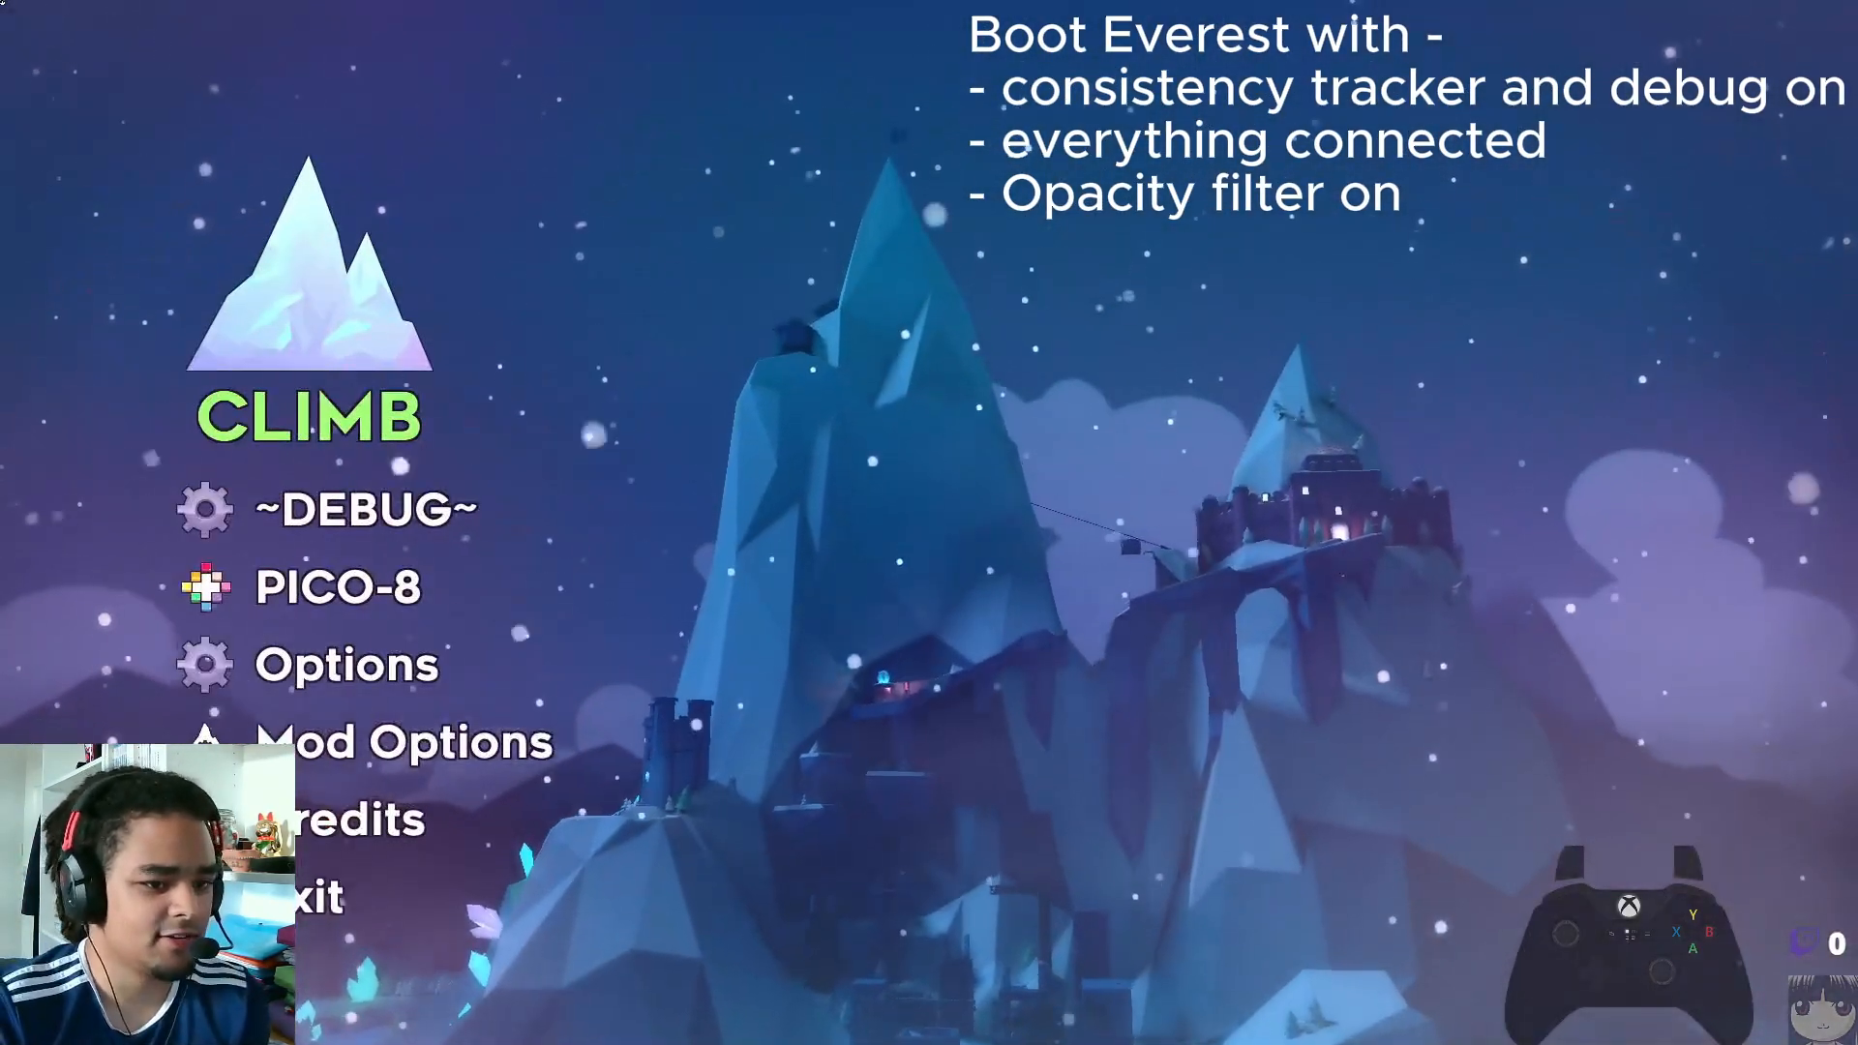
key(c)
key(Down)
key(c)
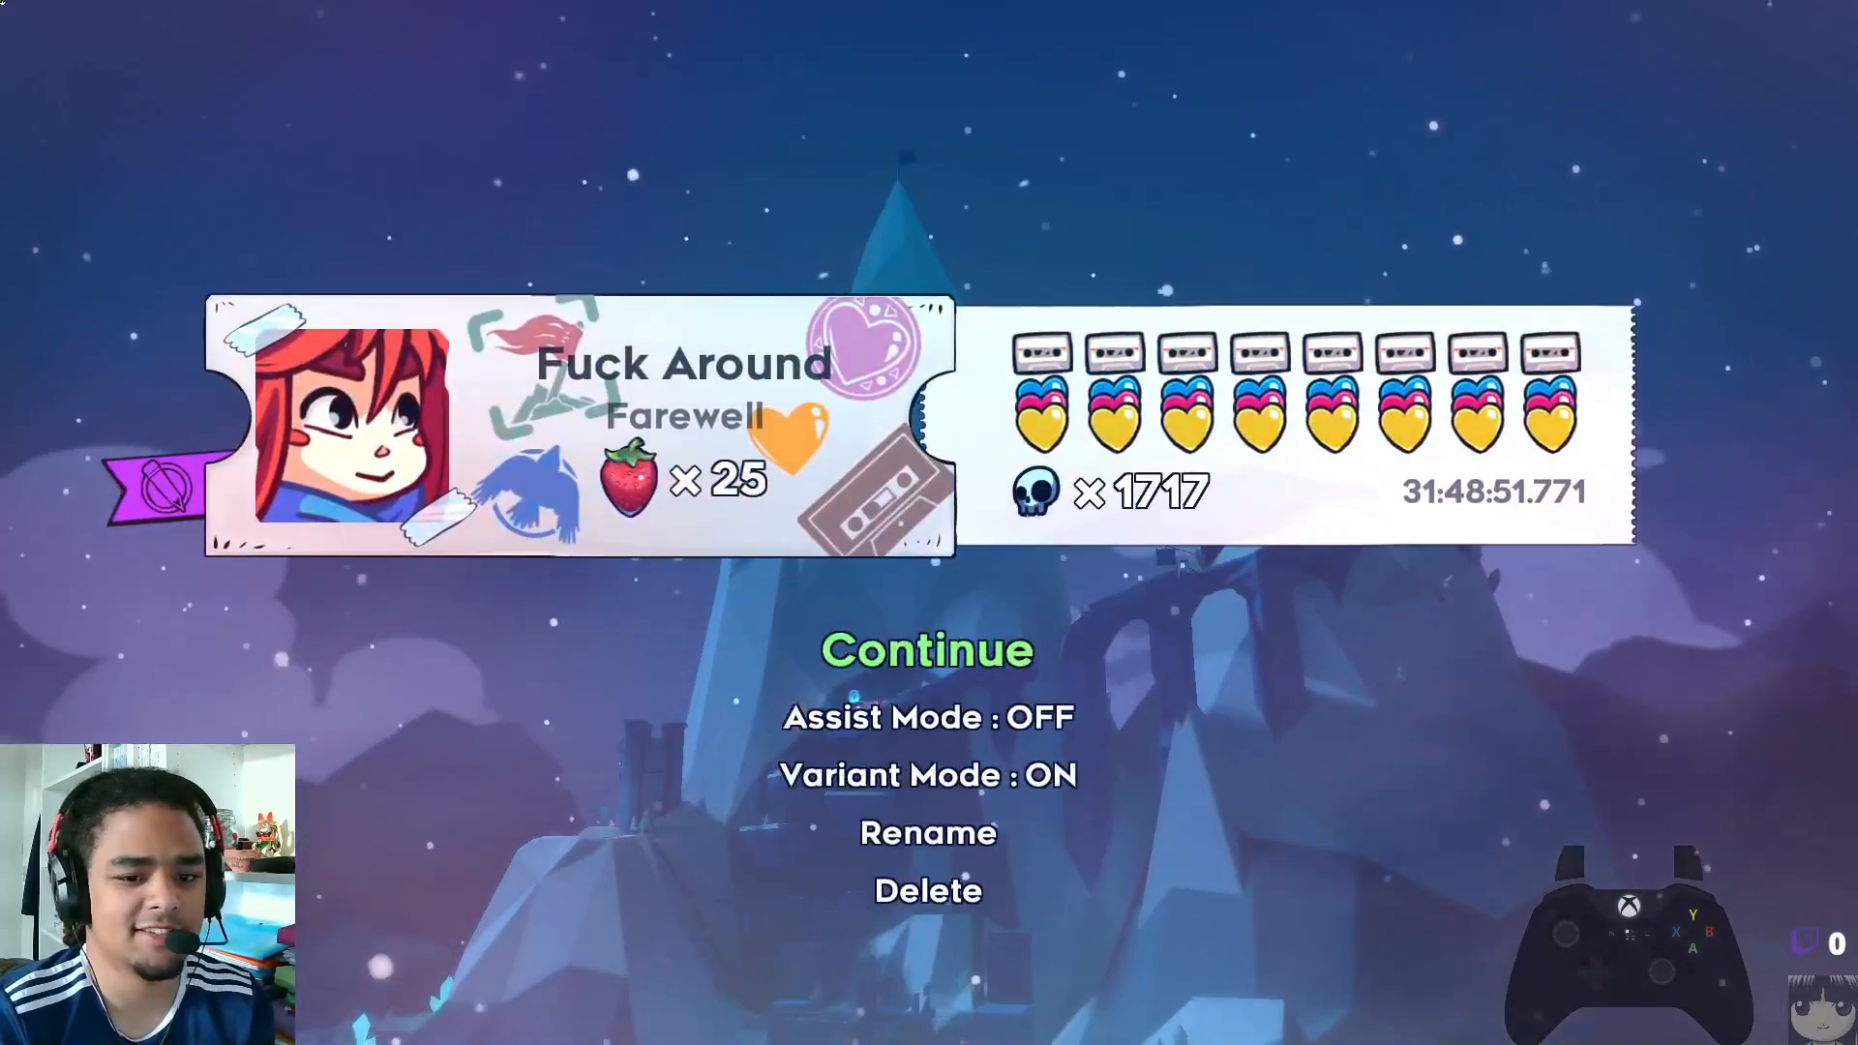
key(c)
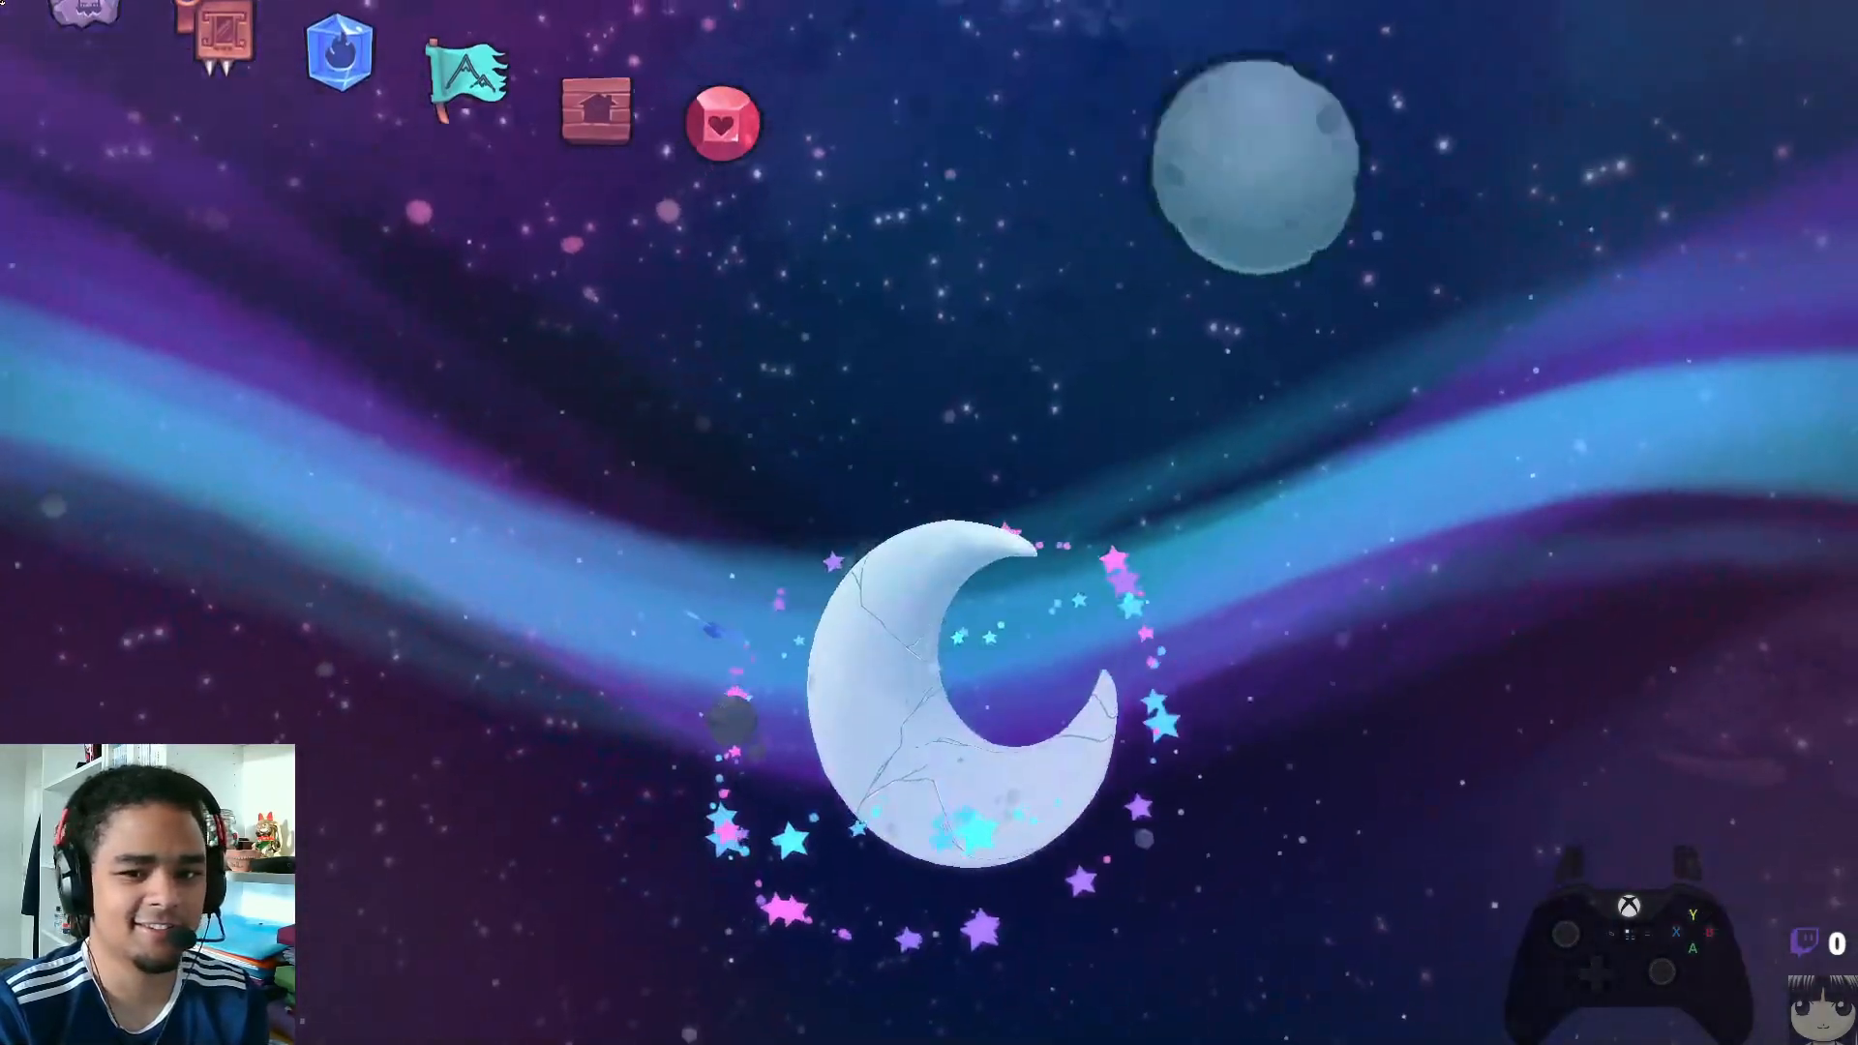
key(c)
key(c)
key(c)
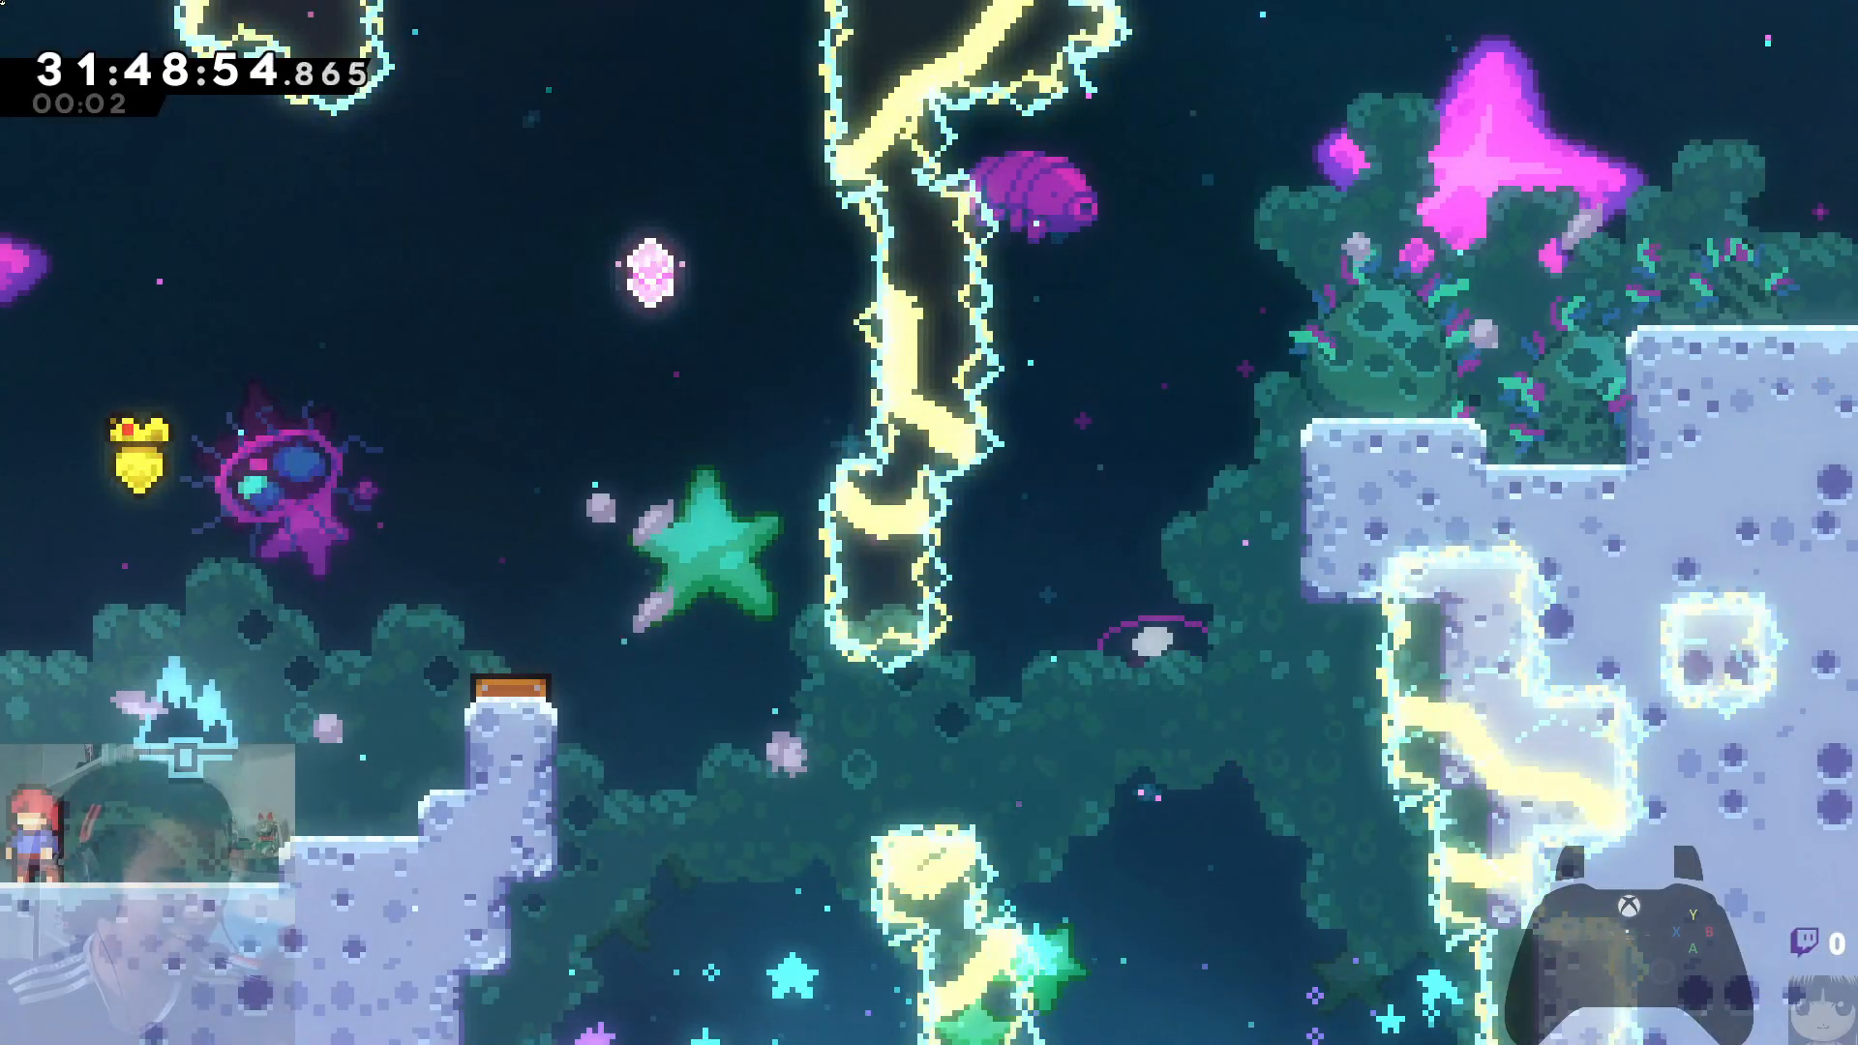
Move Madeline back and forth behind the webcam area and out of it to test the transparency
key(Right)
key(Left)
key(Right)
key(Right)
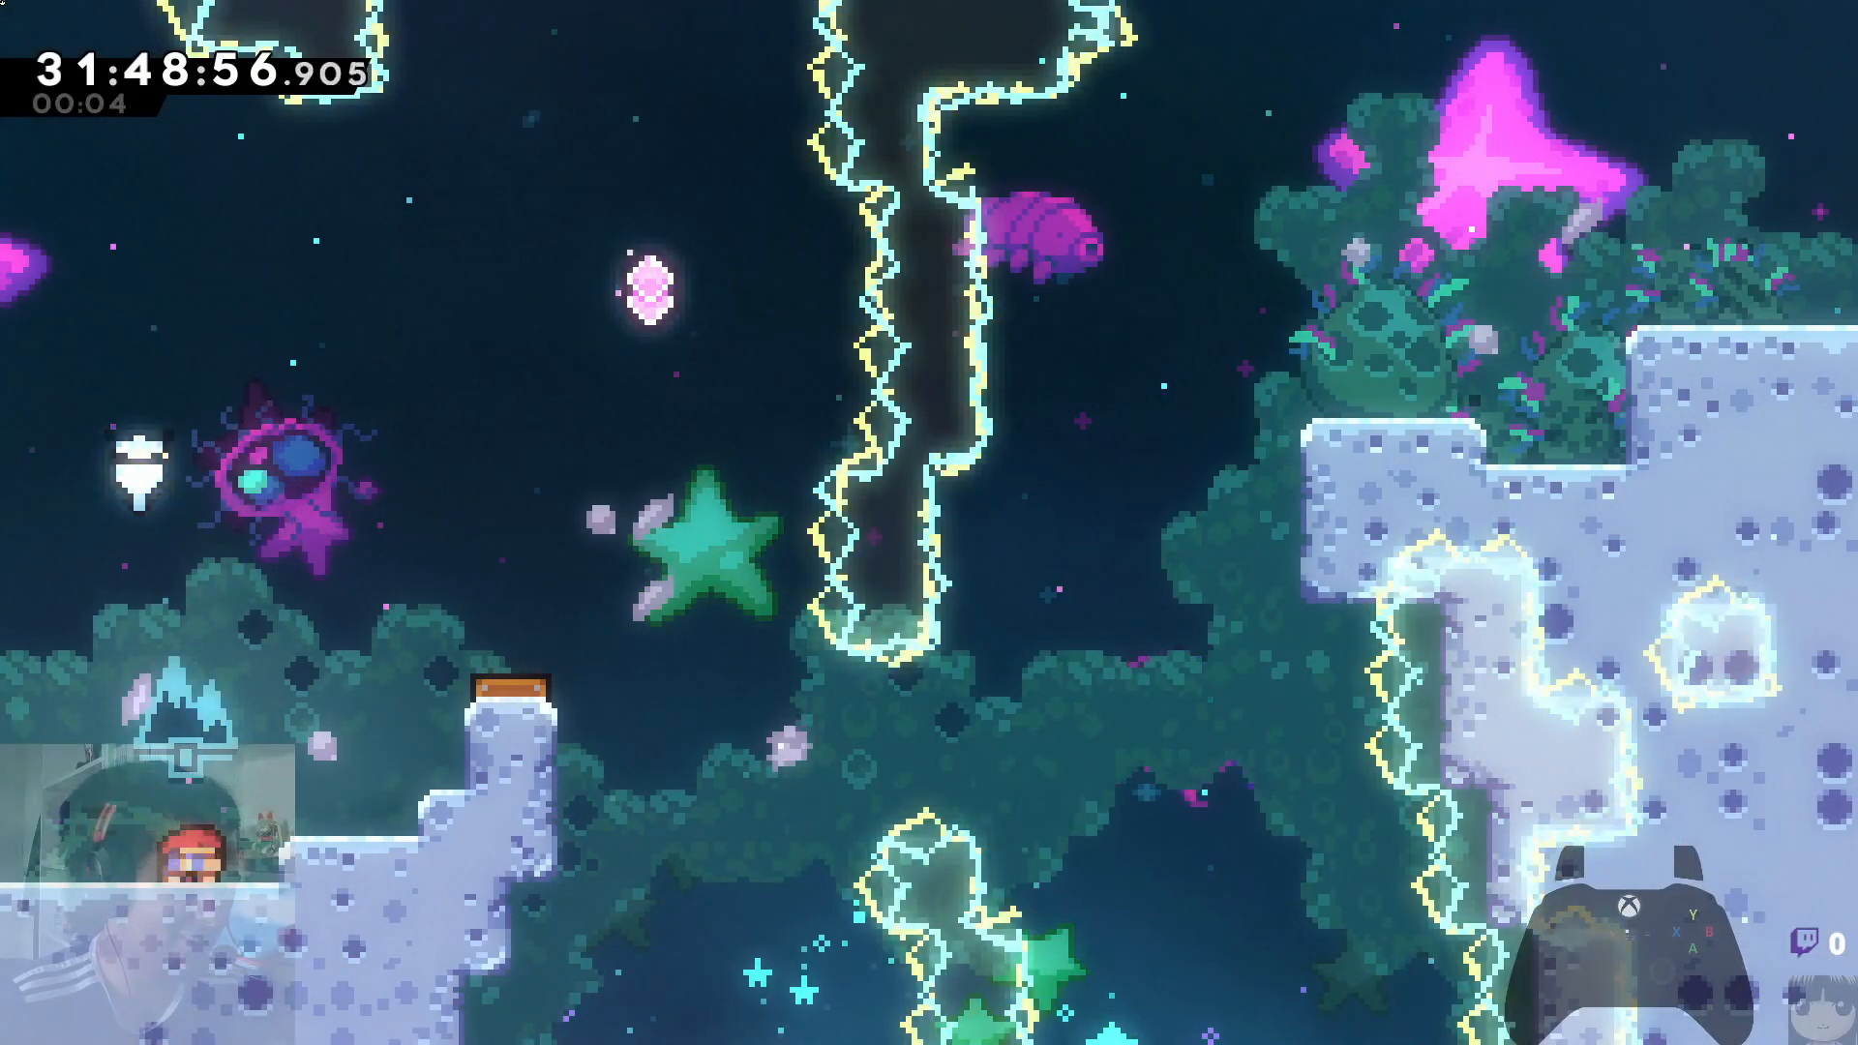
key(c)
key(Left)
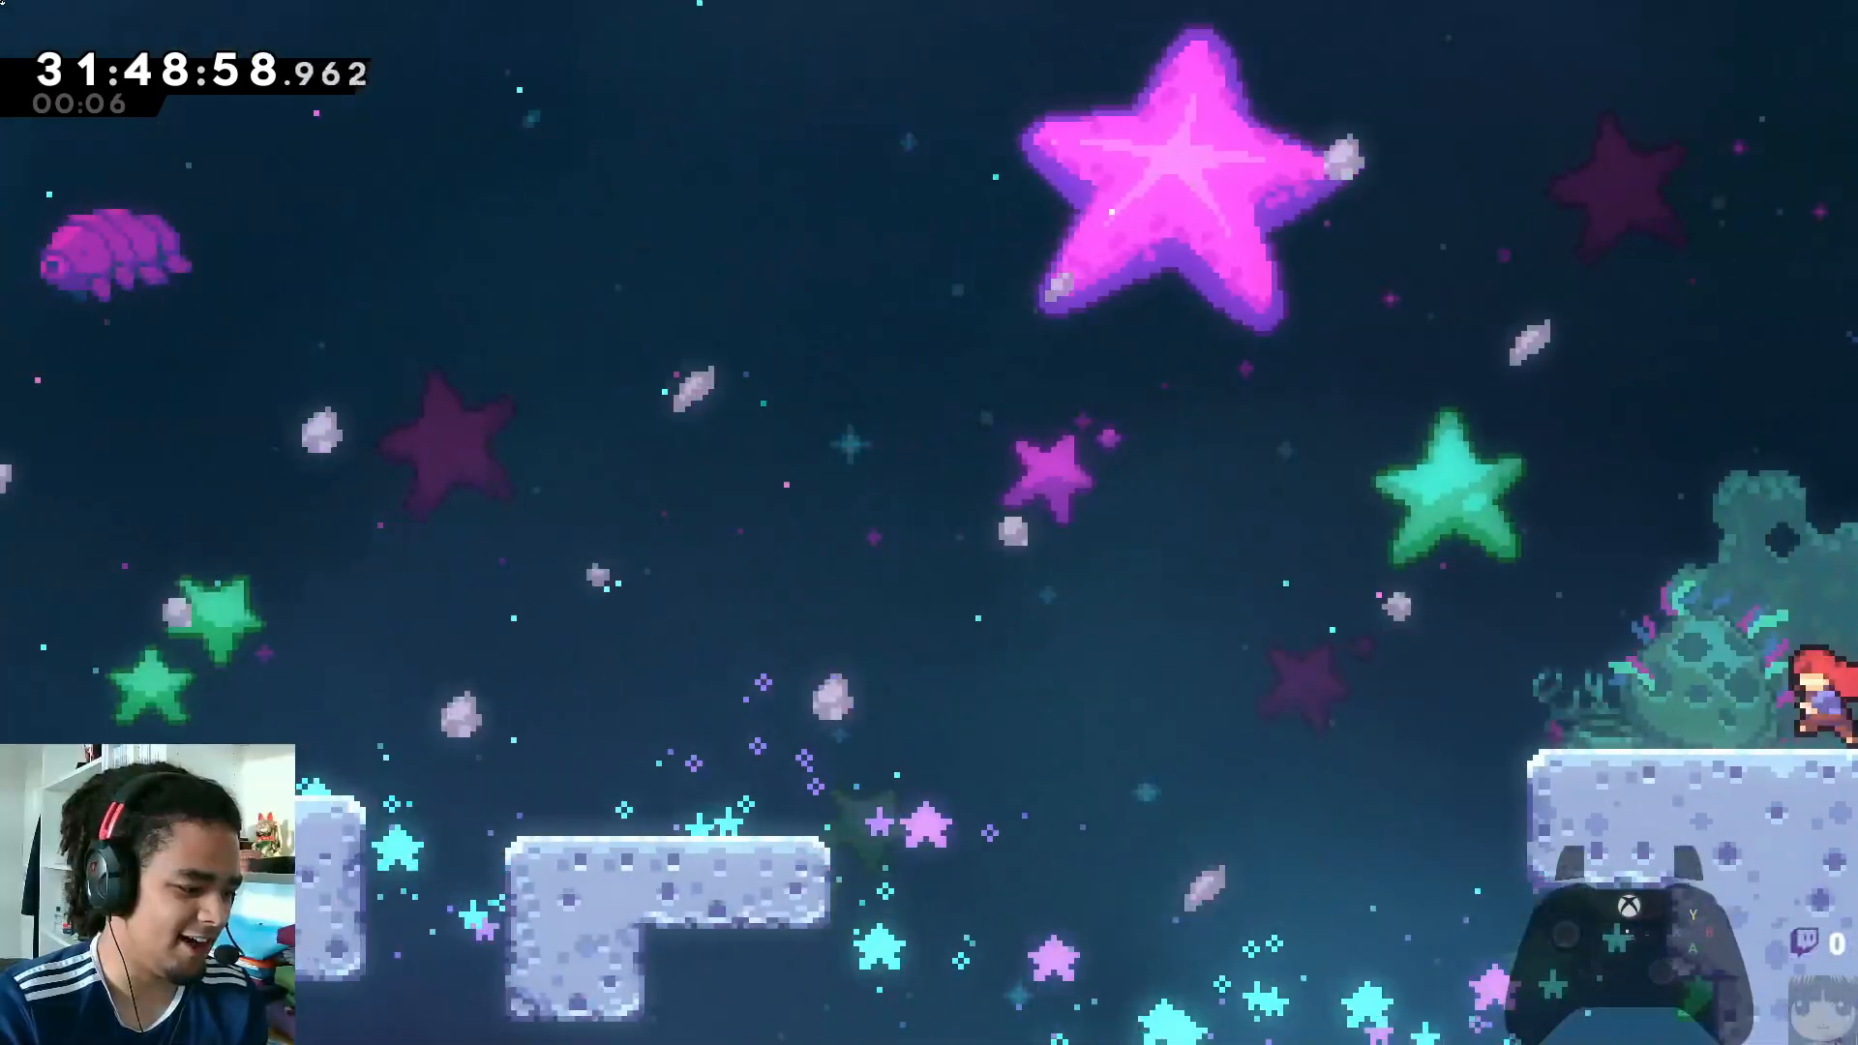
key(Right)
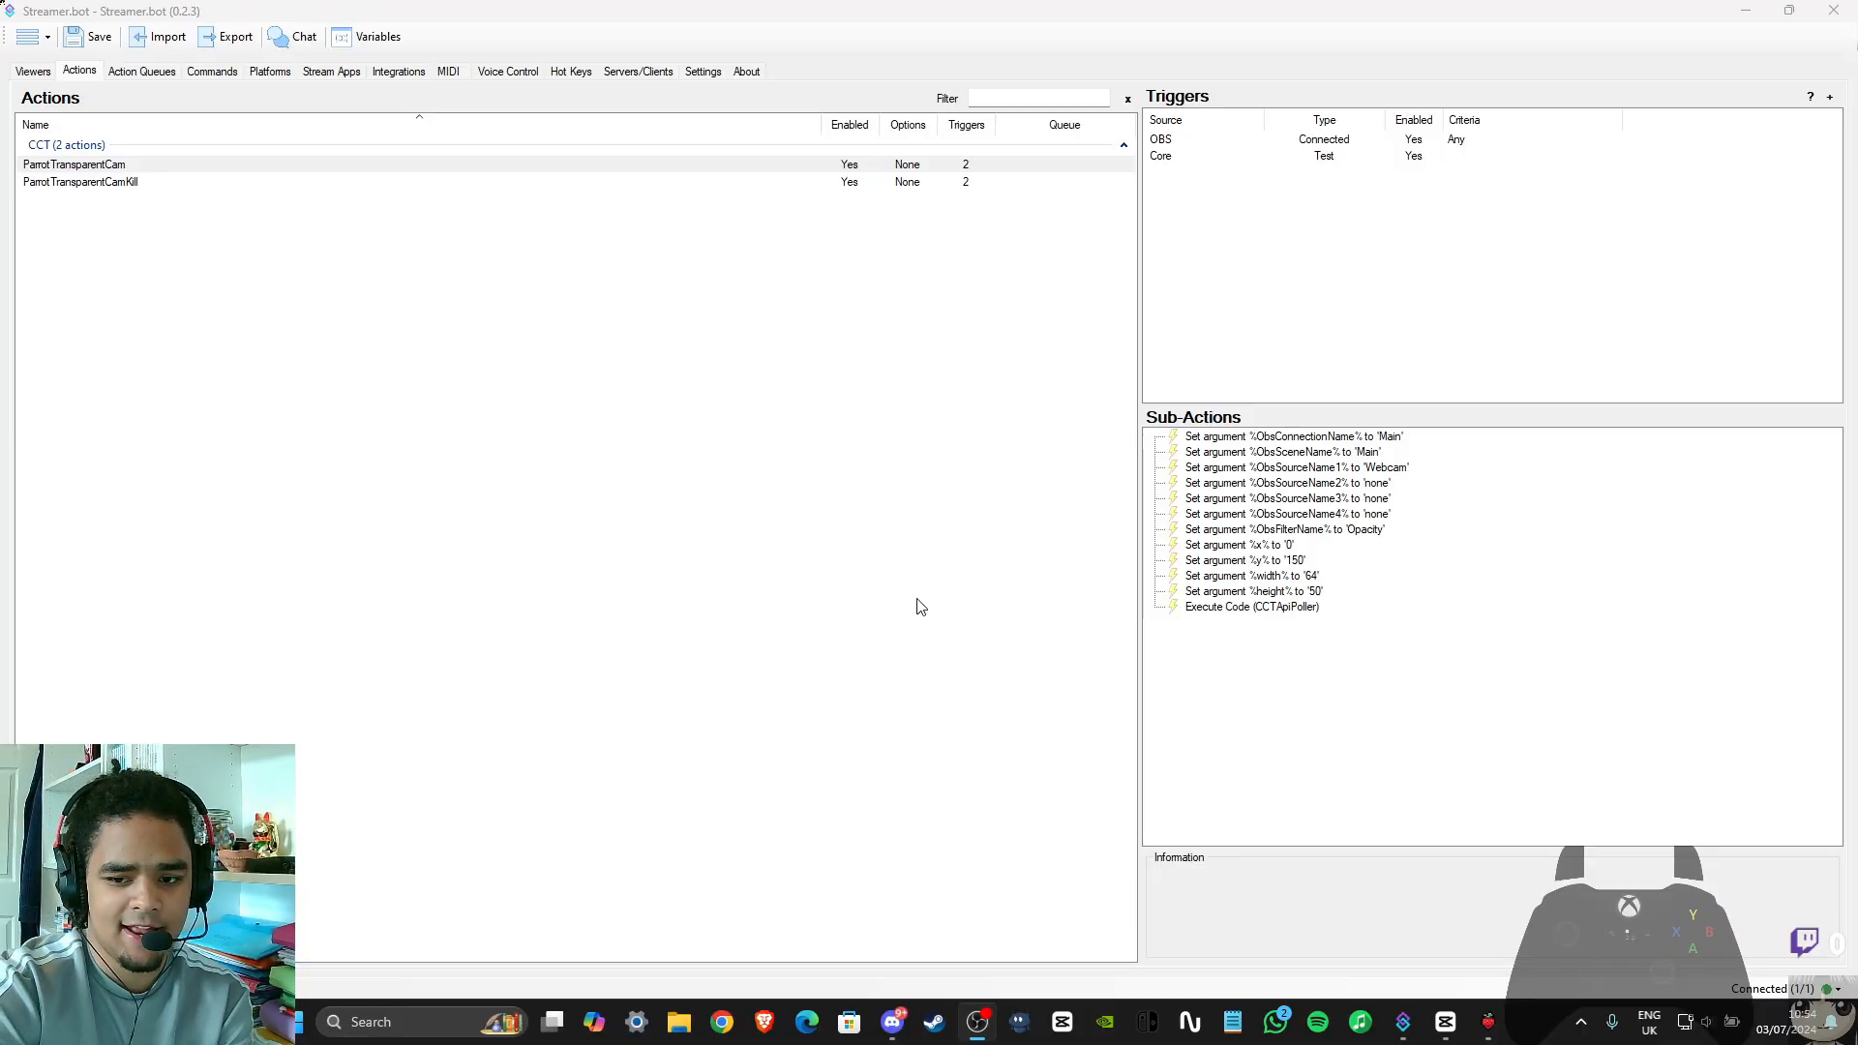
Return to Streamer.bot and review ParrotTransparentCam's x, y, width and height arguments without changing them
click(1256, 547)
click(1269, 562)
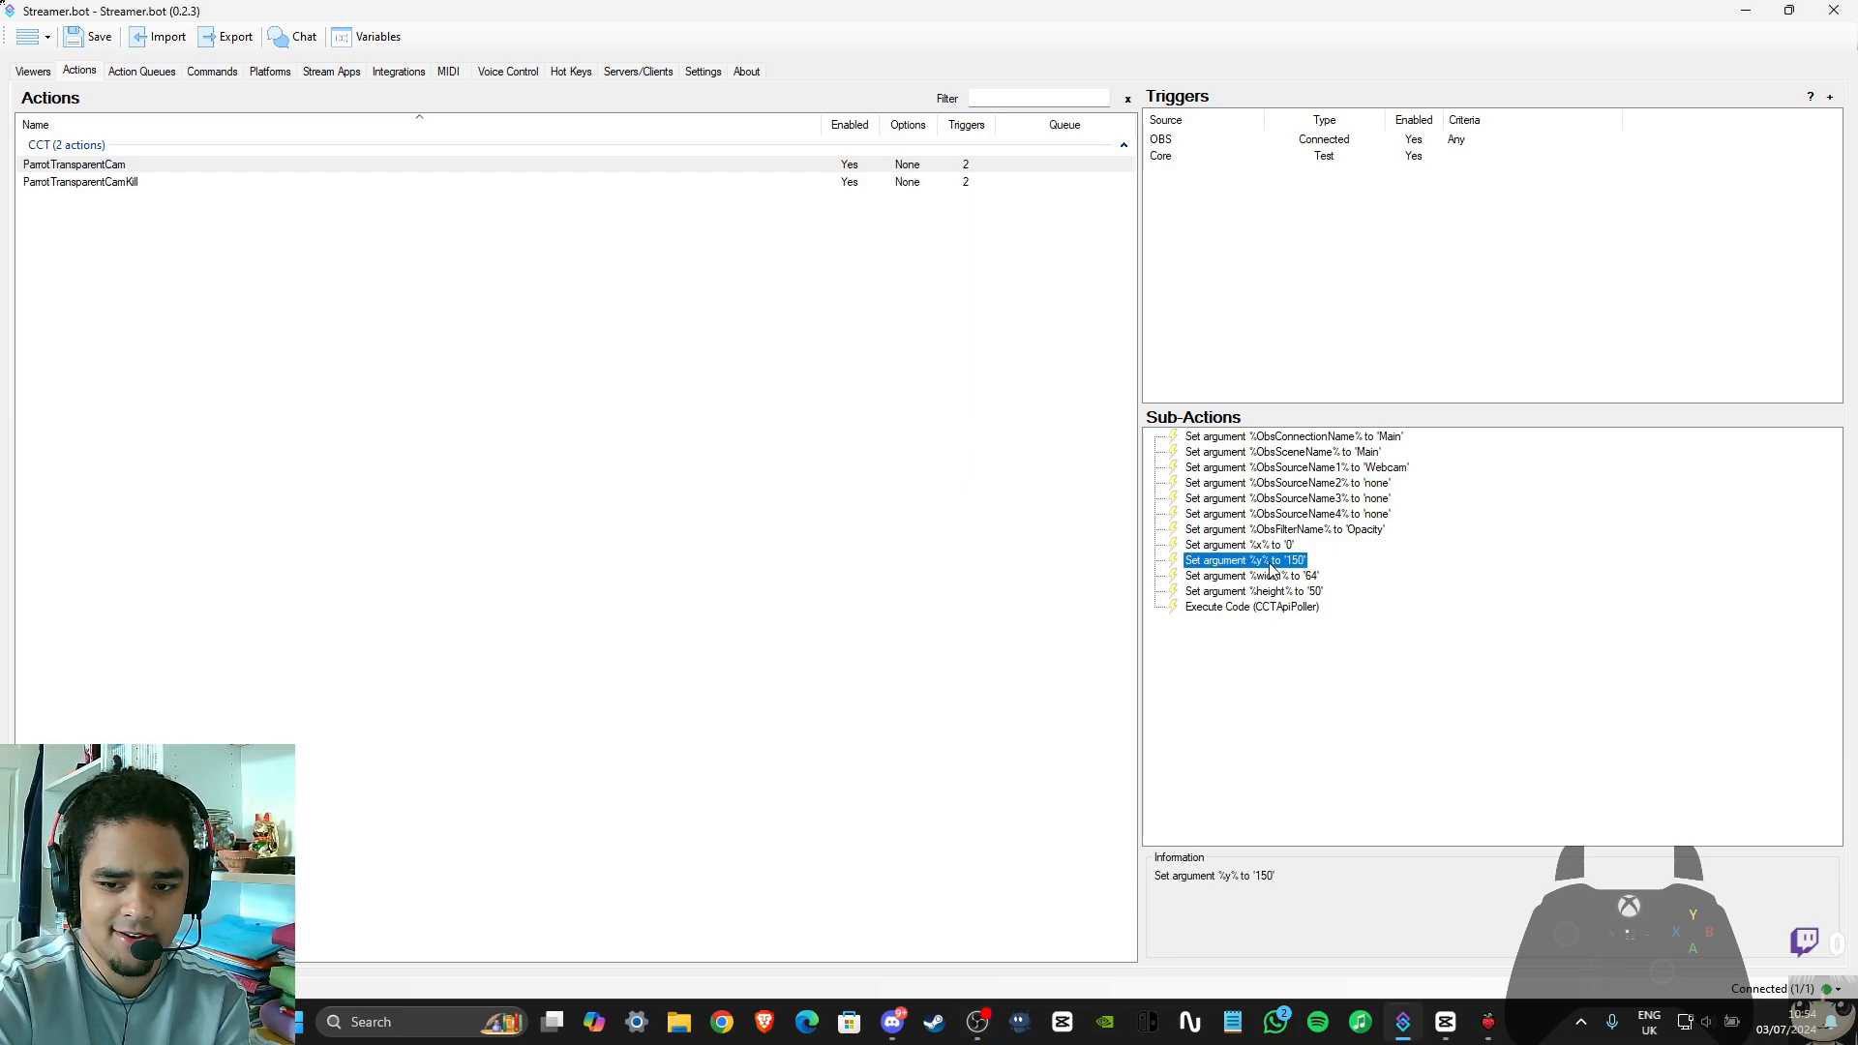
click(1276, 577)
click(1284, 592)
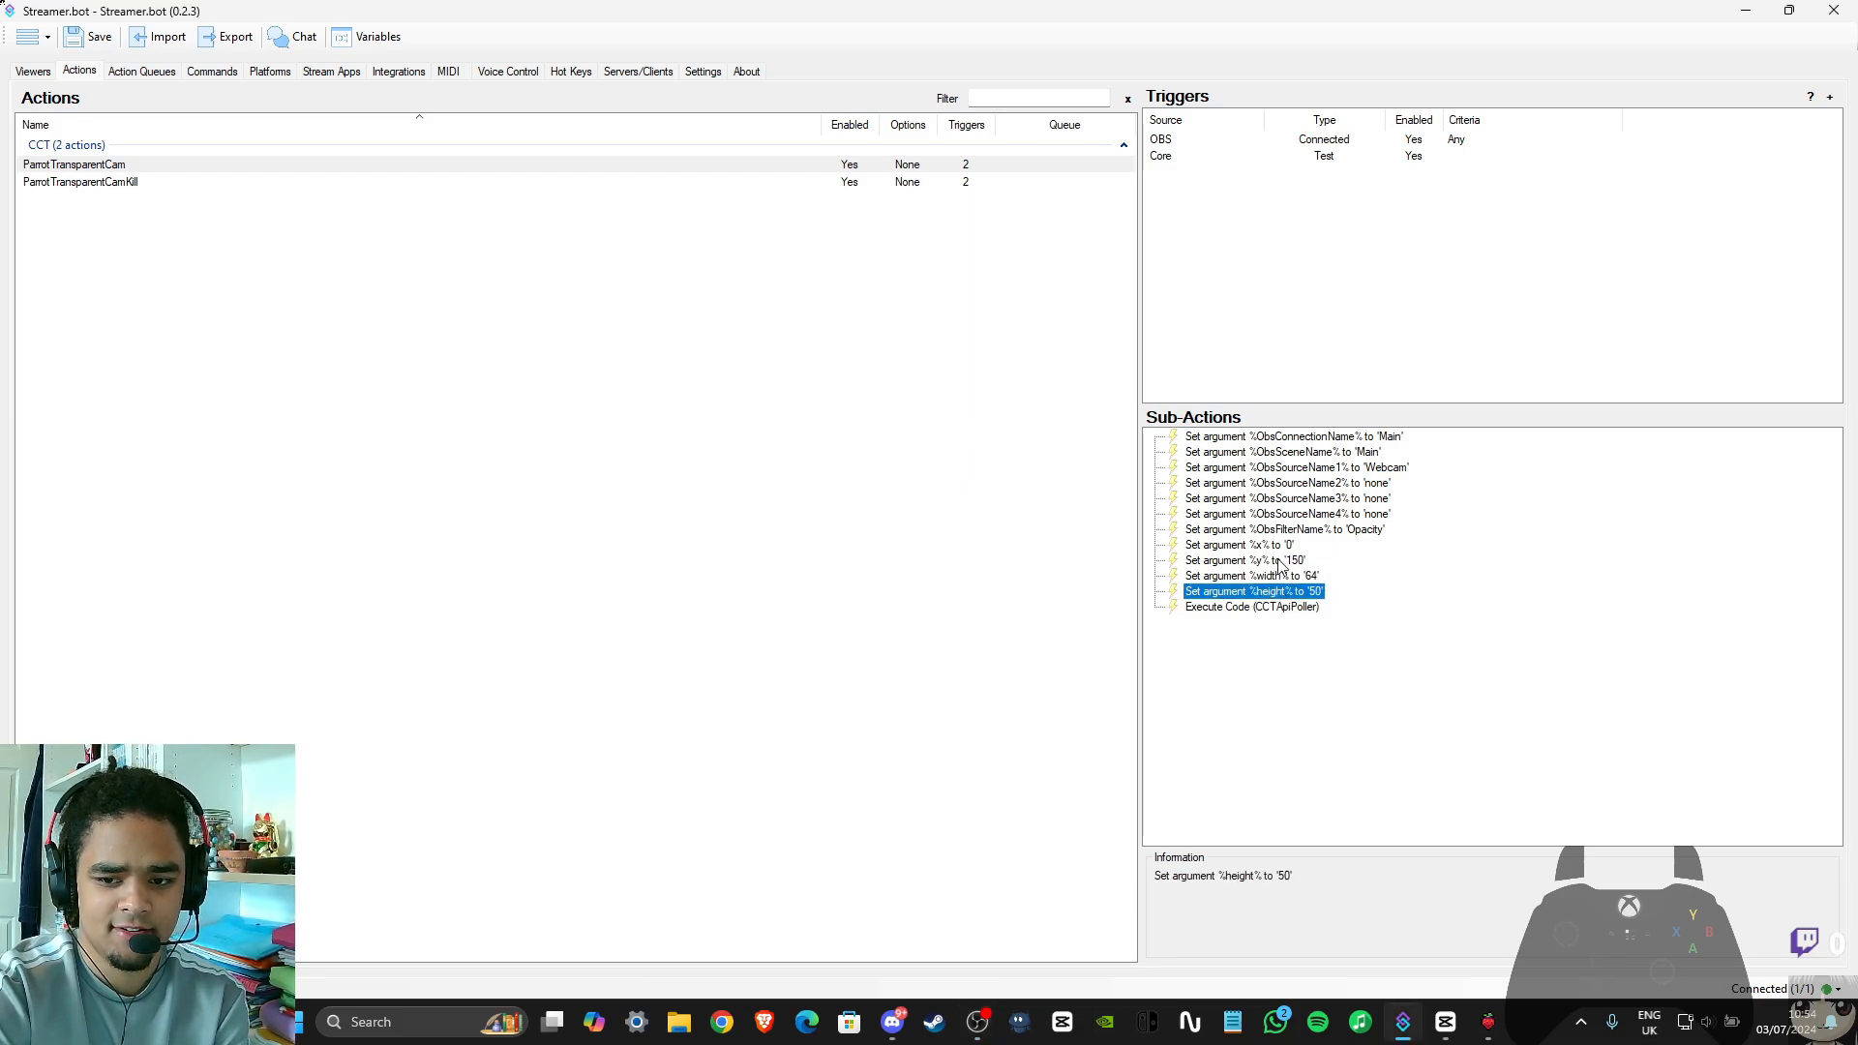
double_click(1276, 546)
click(1036, 590)
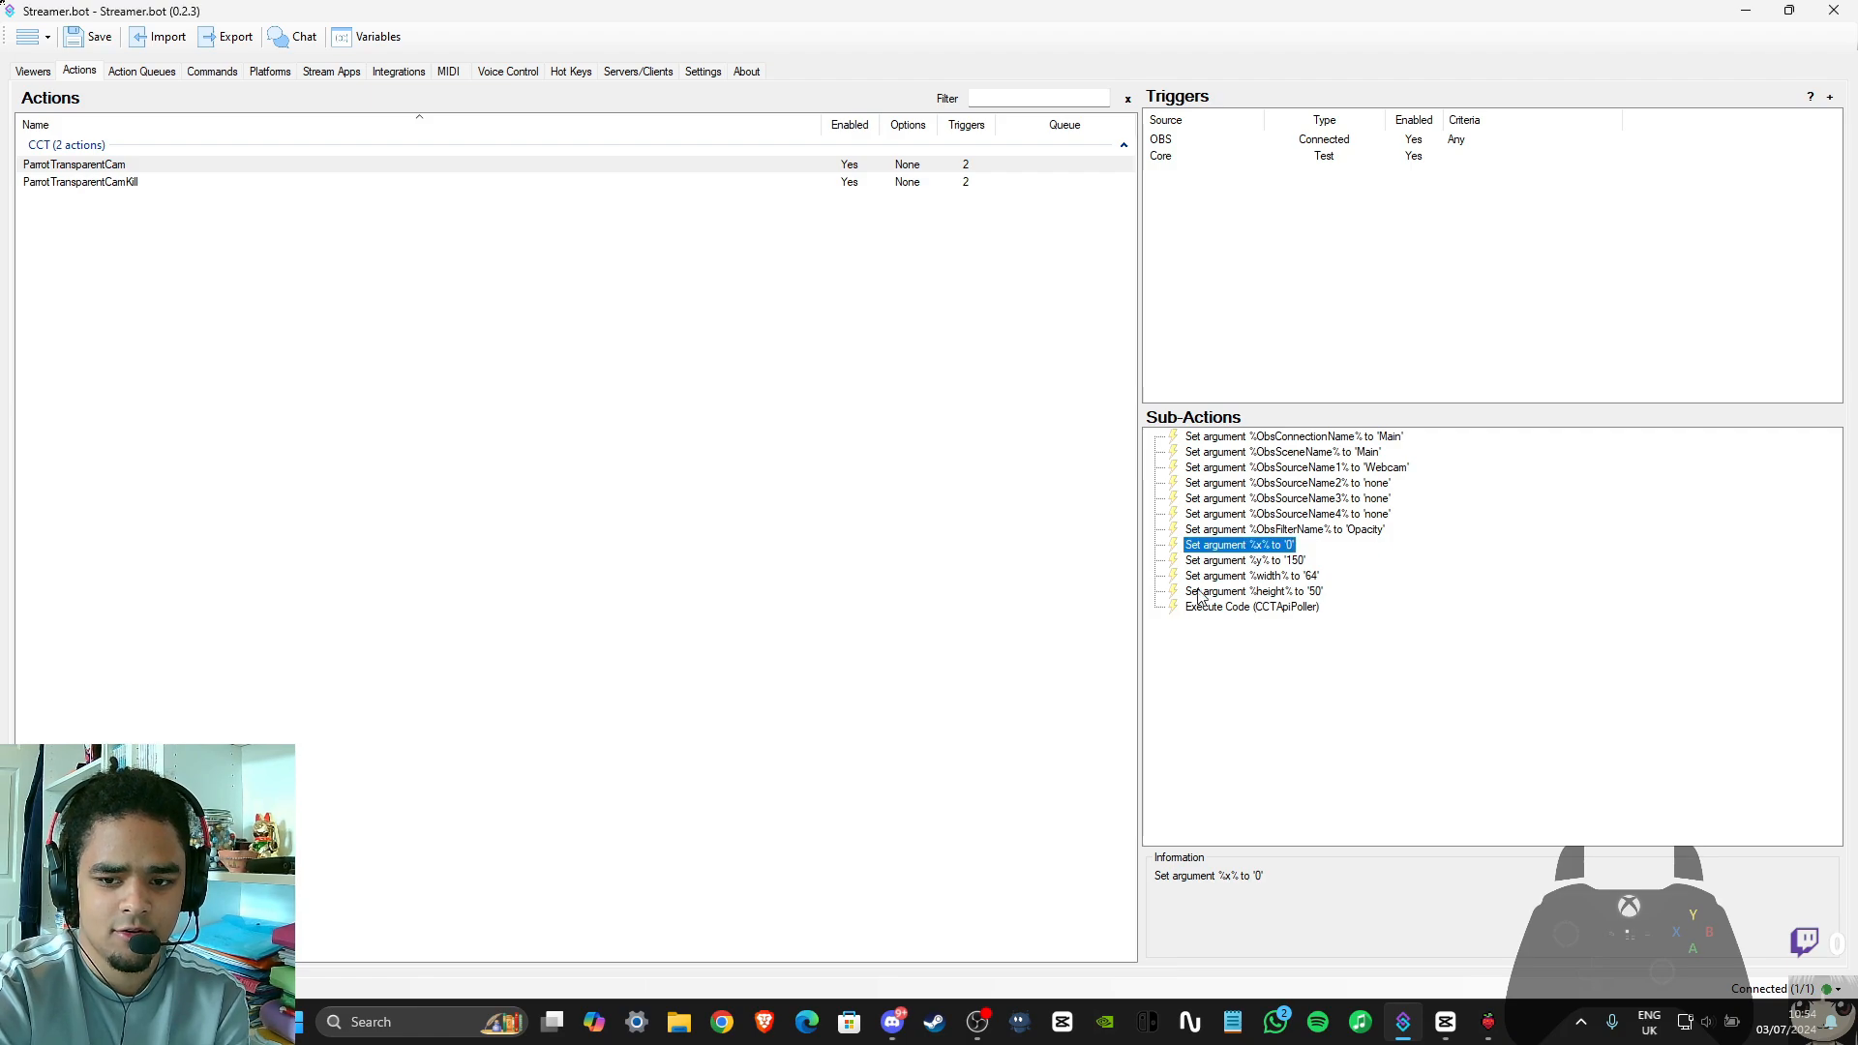
click(1198, 593)
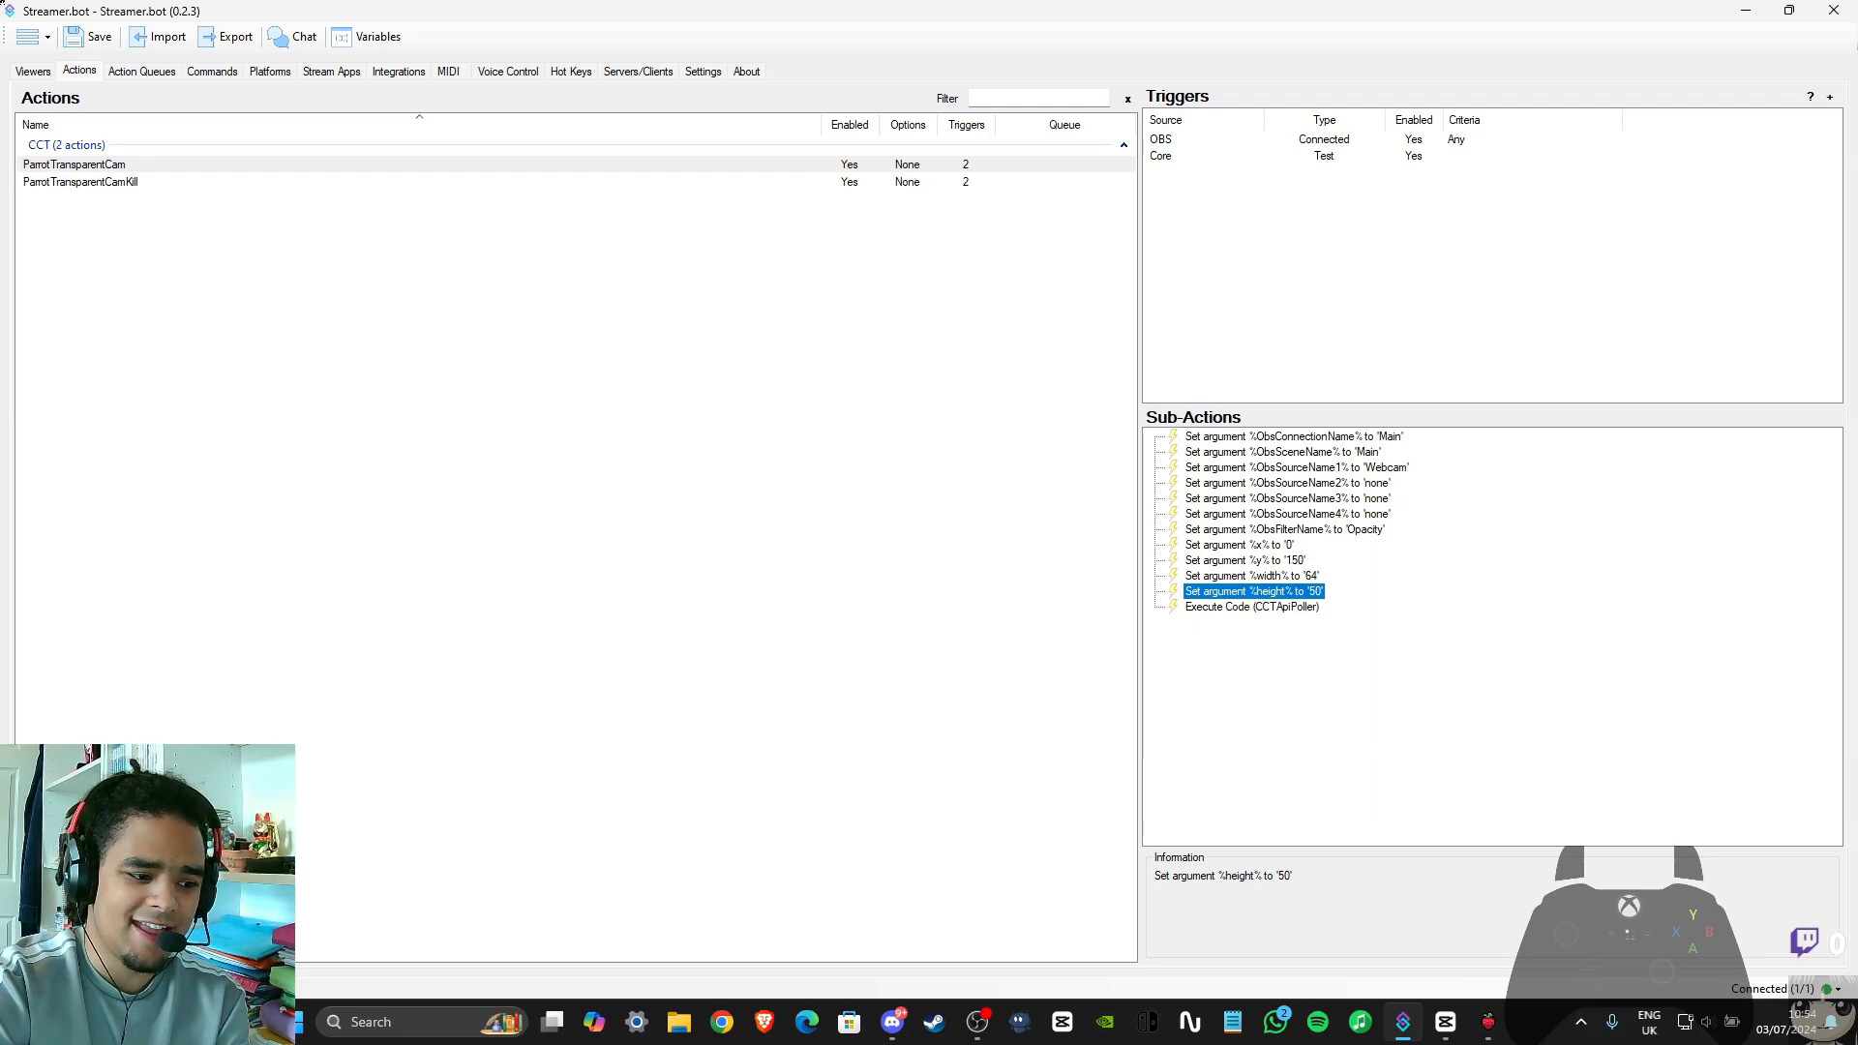
click(1390, 564)
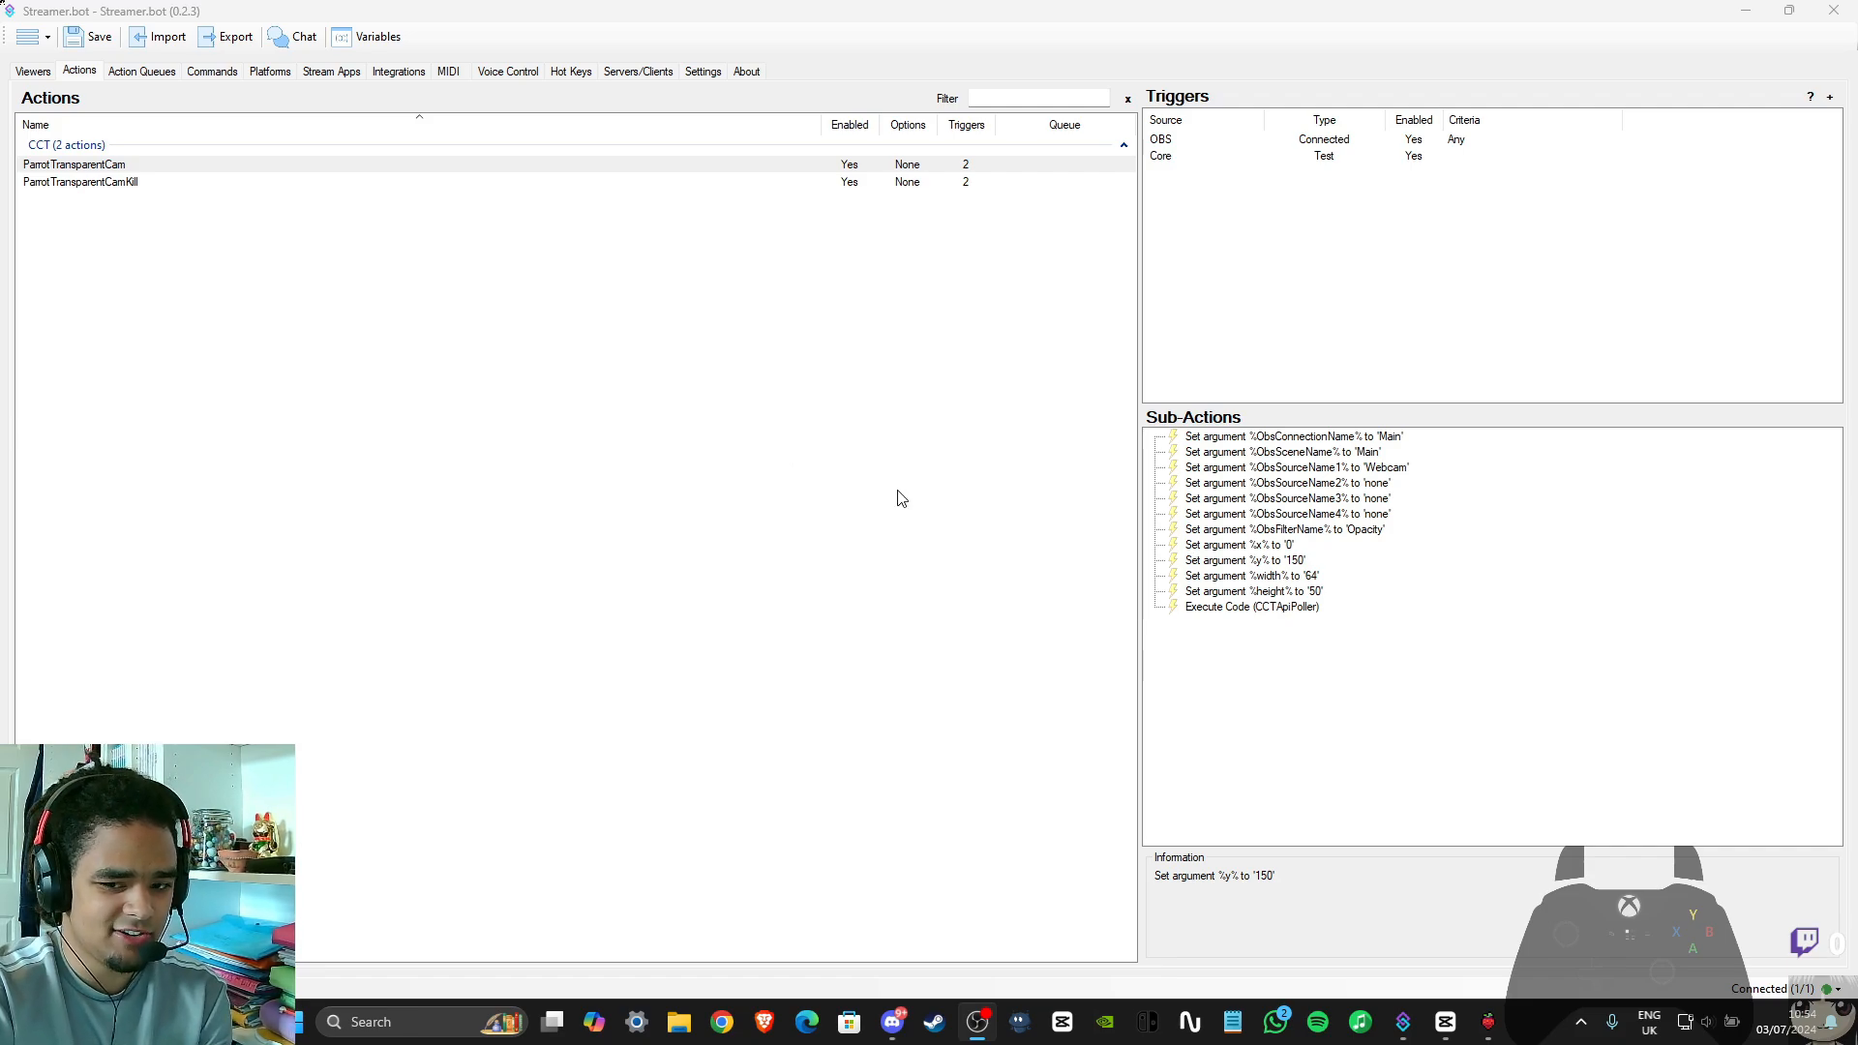
double_click(1264, 563)
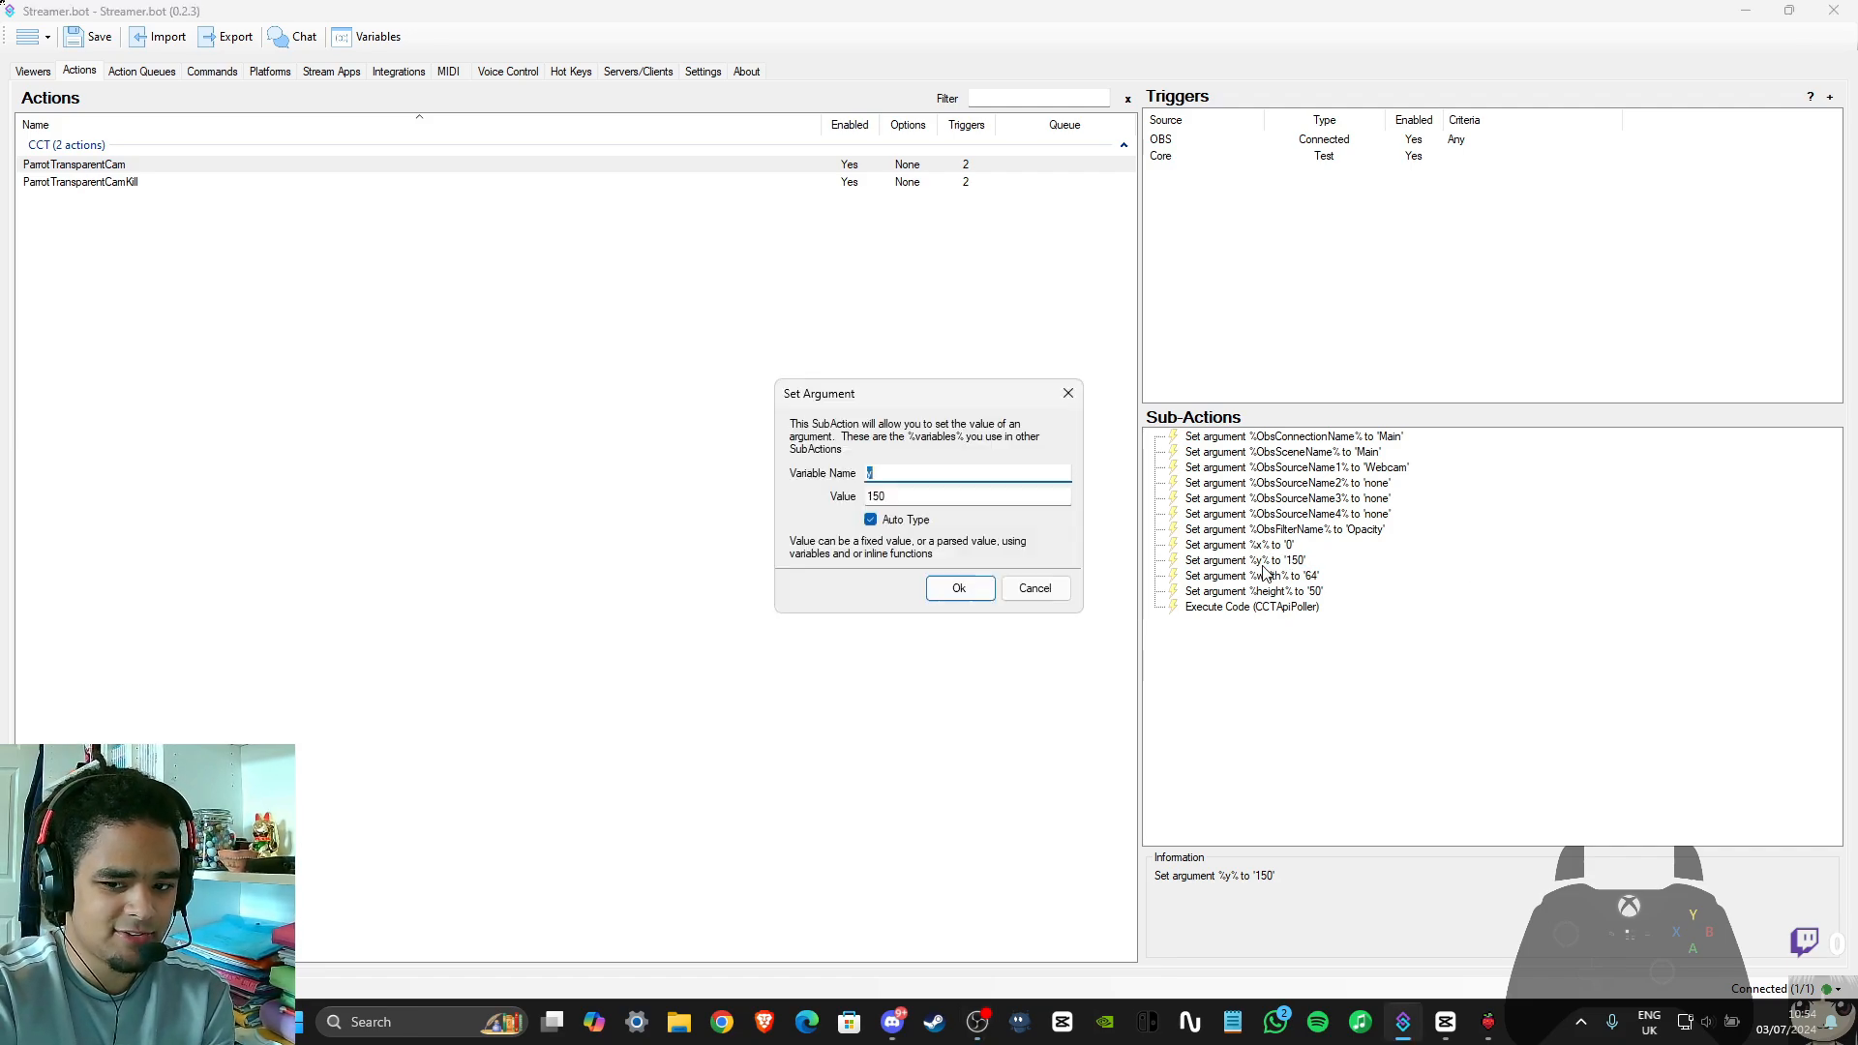
click(1055, 586)
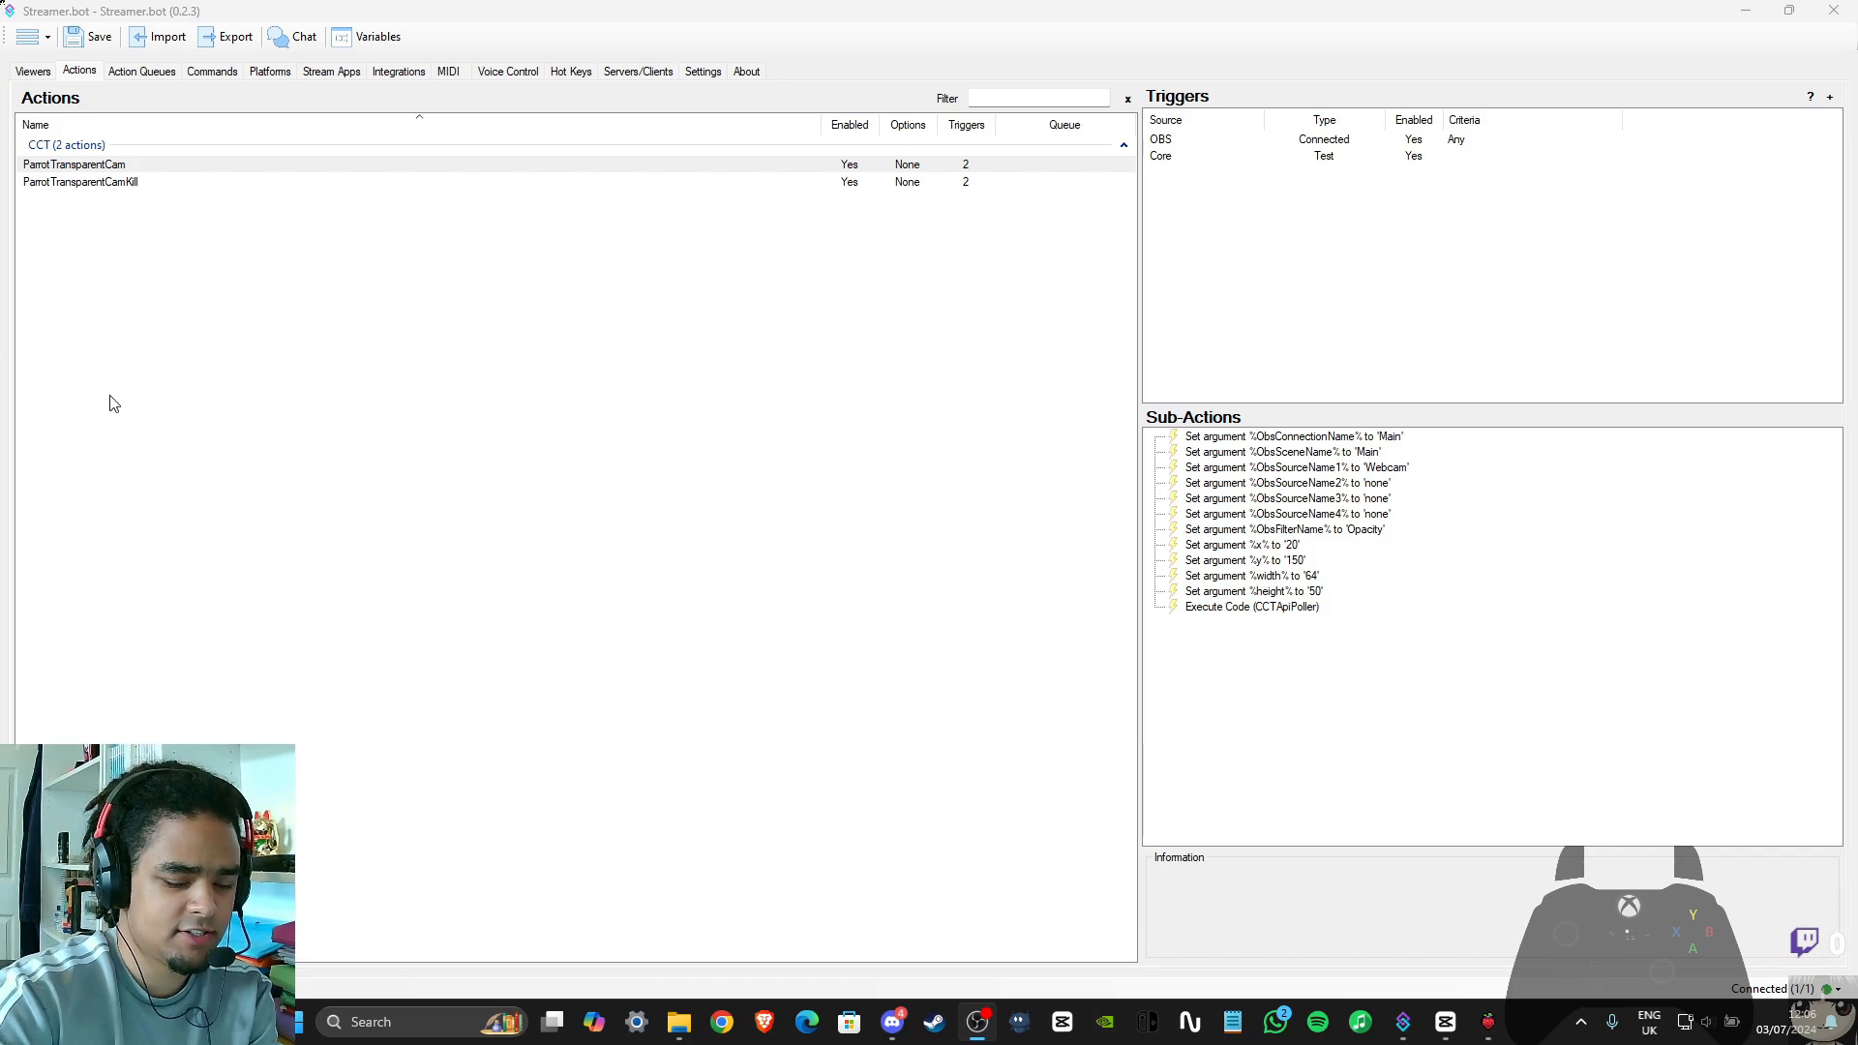
Set the width argument of the ParrotTransparentCam action to 74
double_click(1289, 579)
double_click(875, 497)
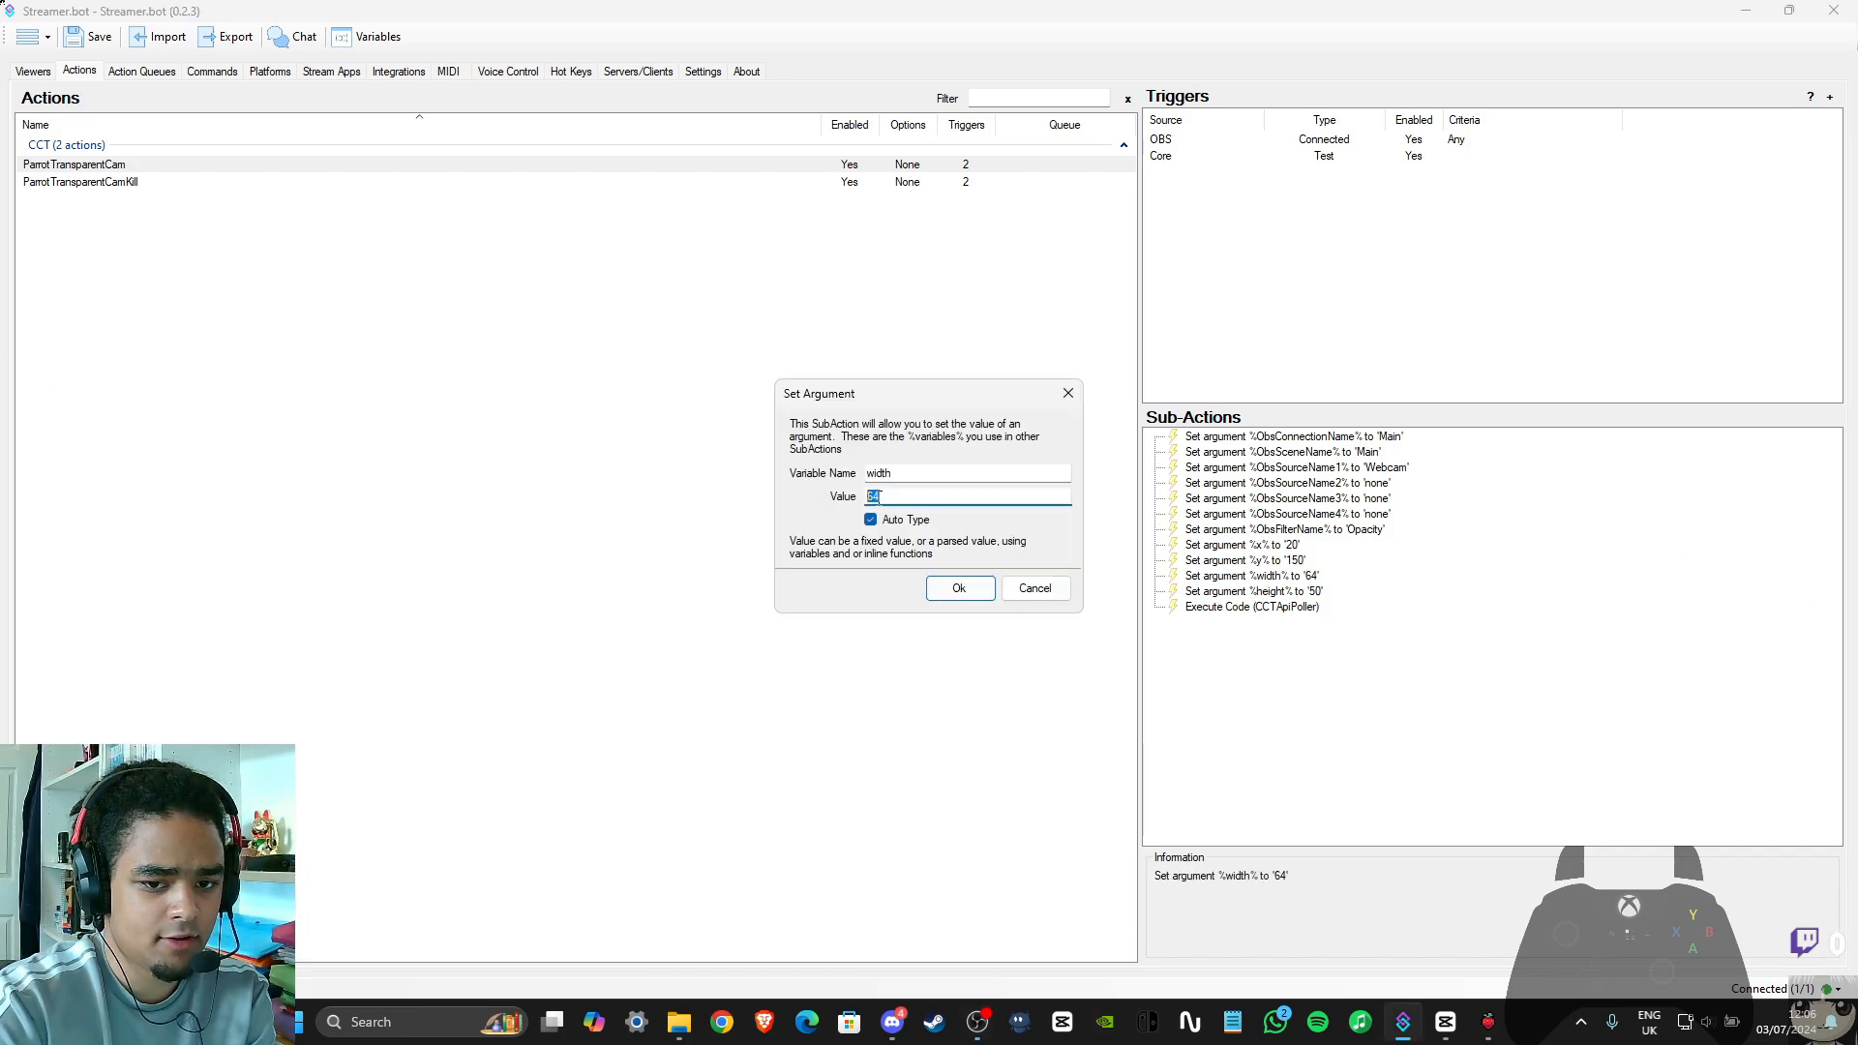
text(74)
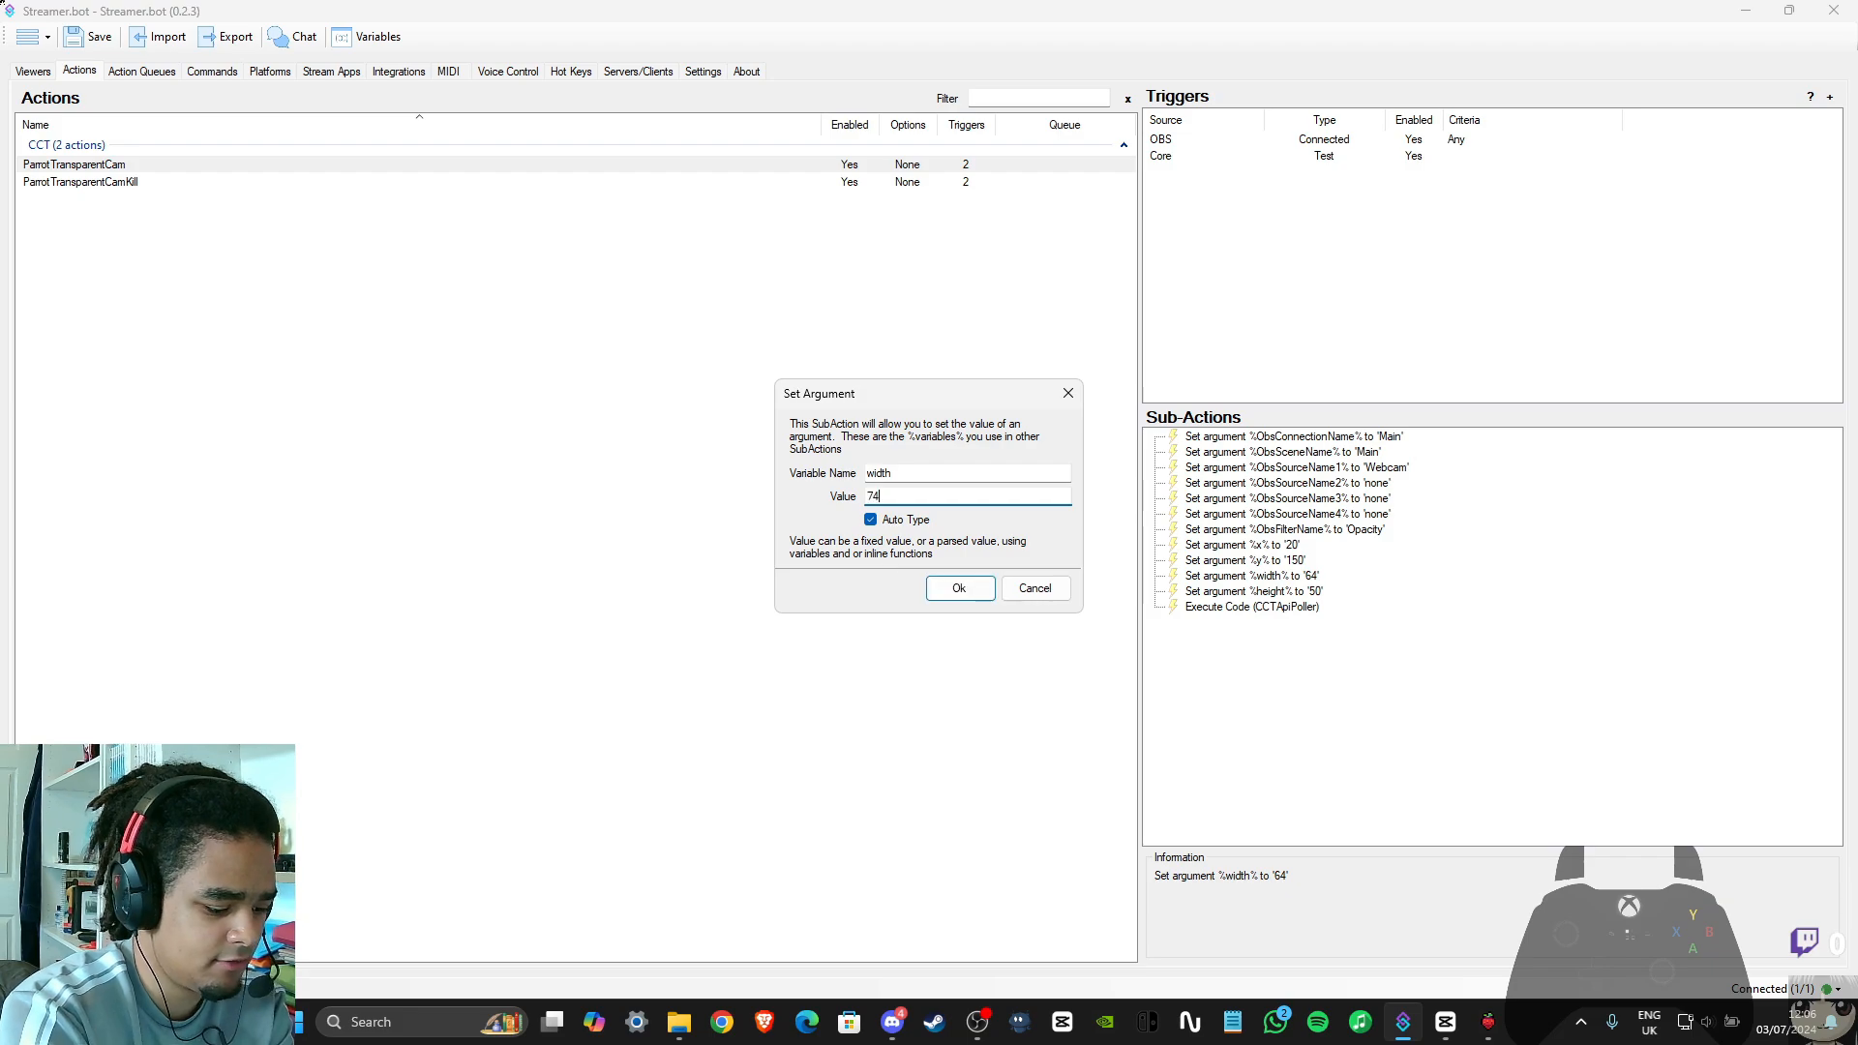
key(Return)
Set the height argument of the ParrotTransparentCam action to 60
double_click(1193, 593)
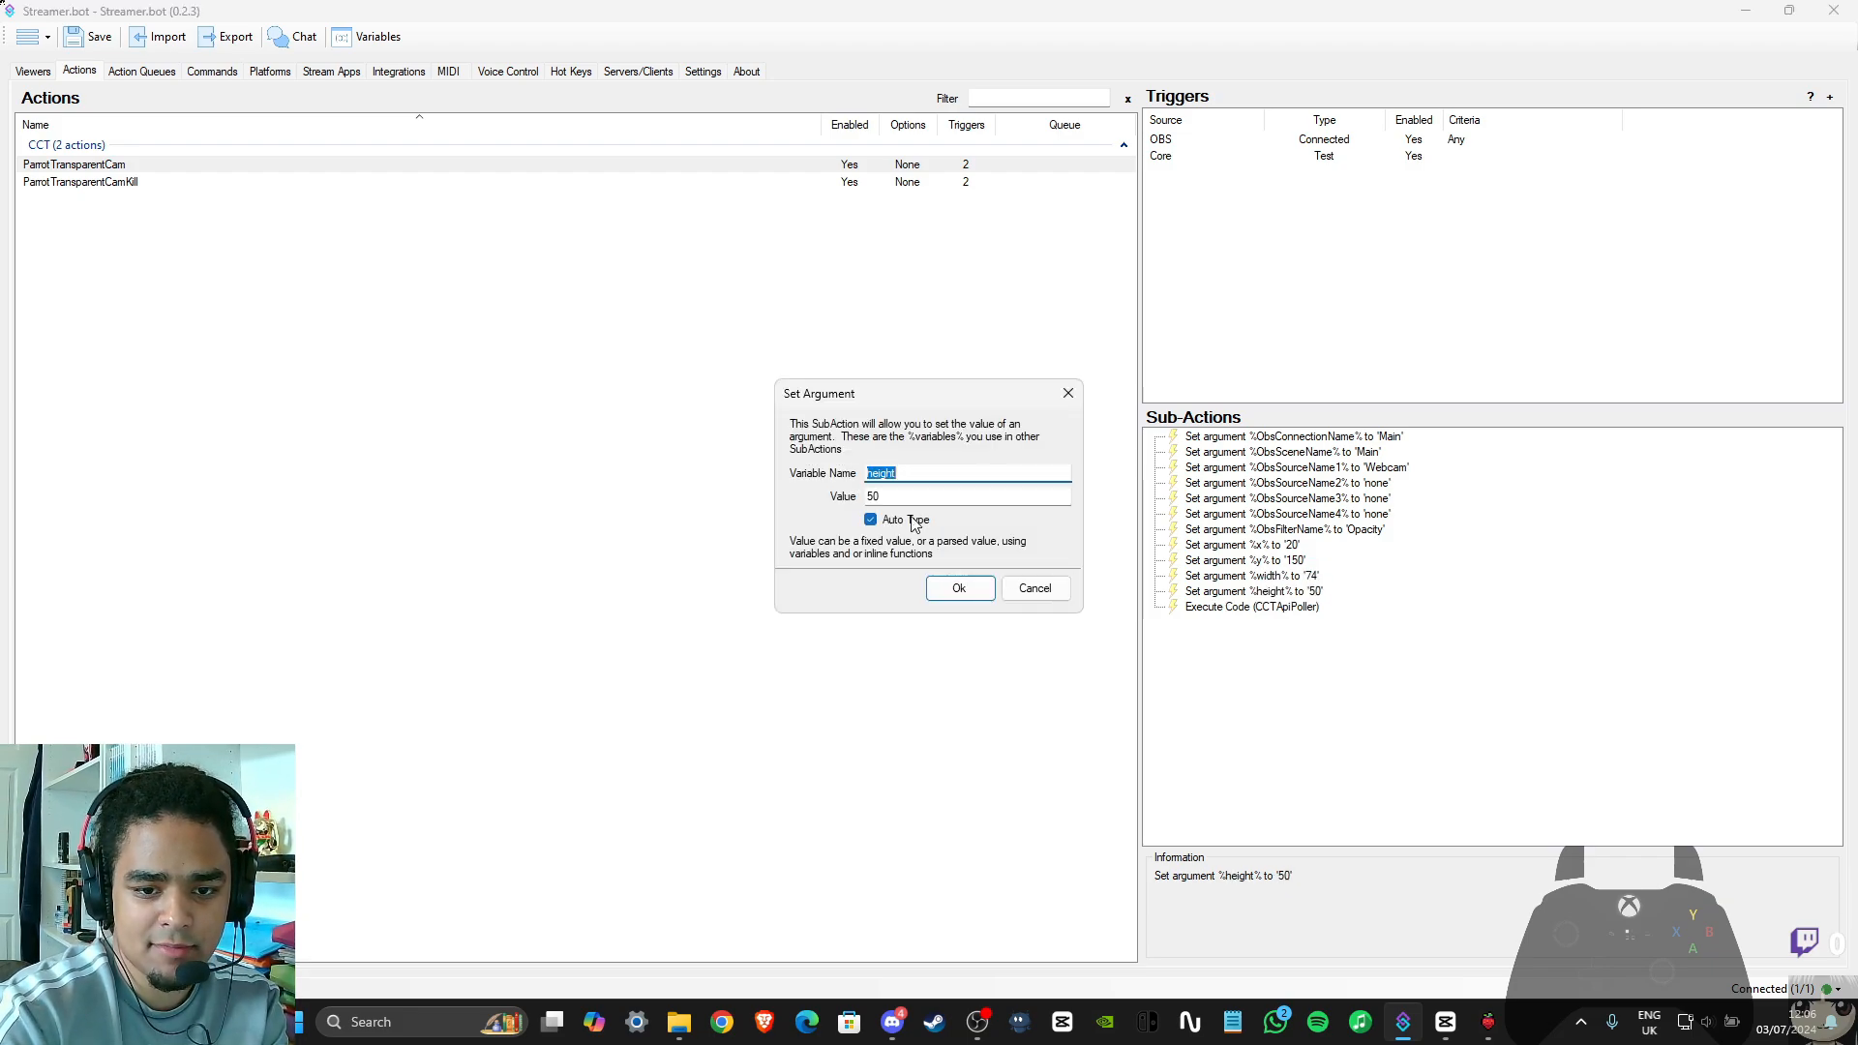
key(Tab)
text(60)
key(Return)
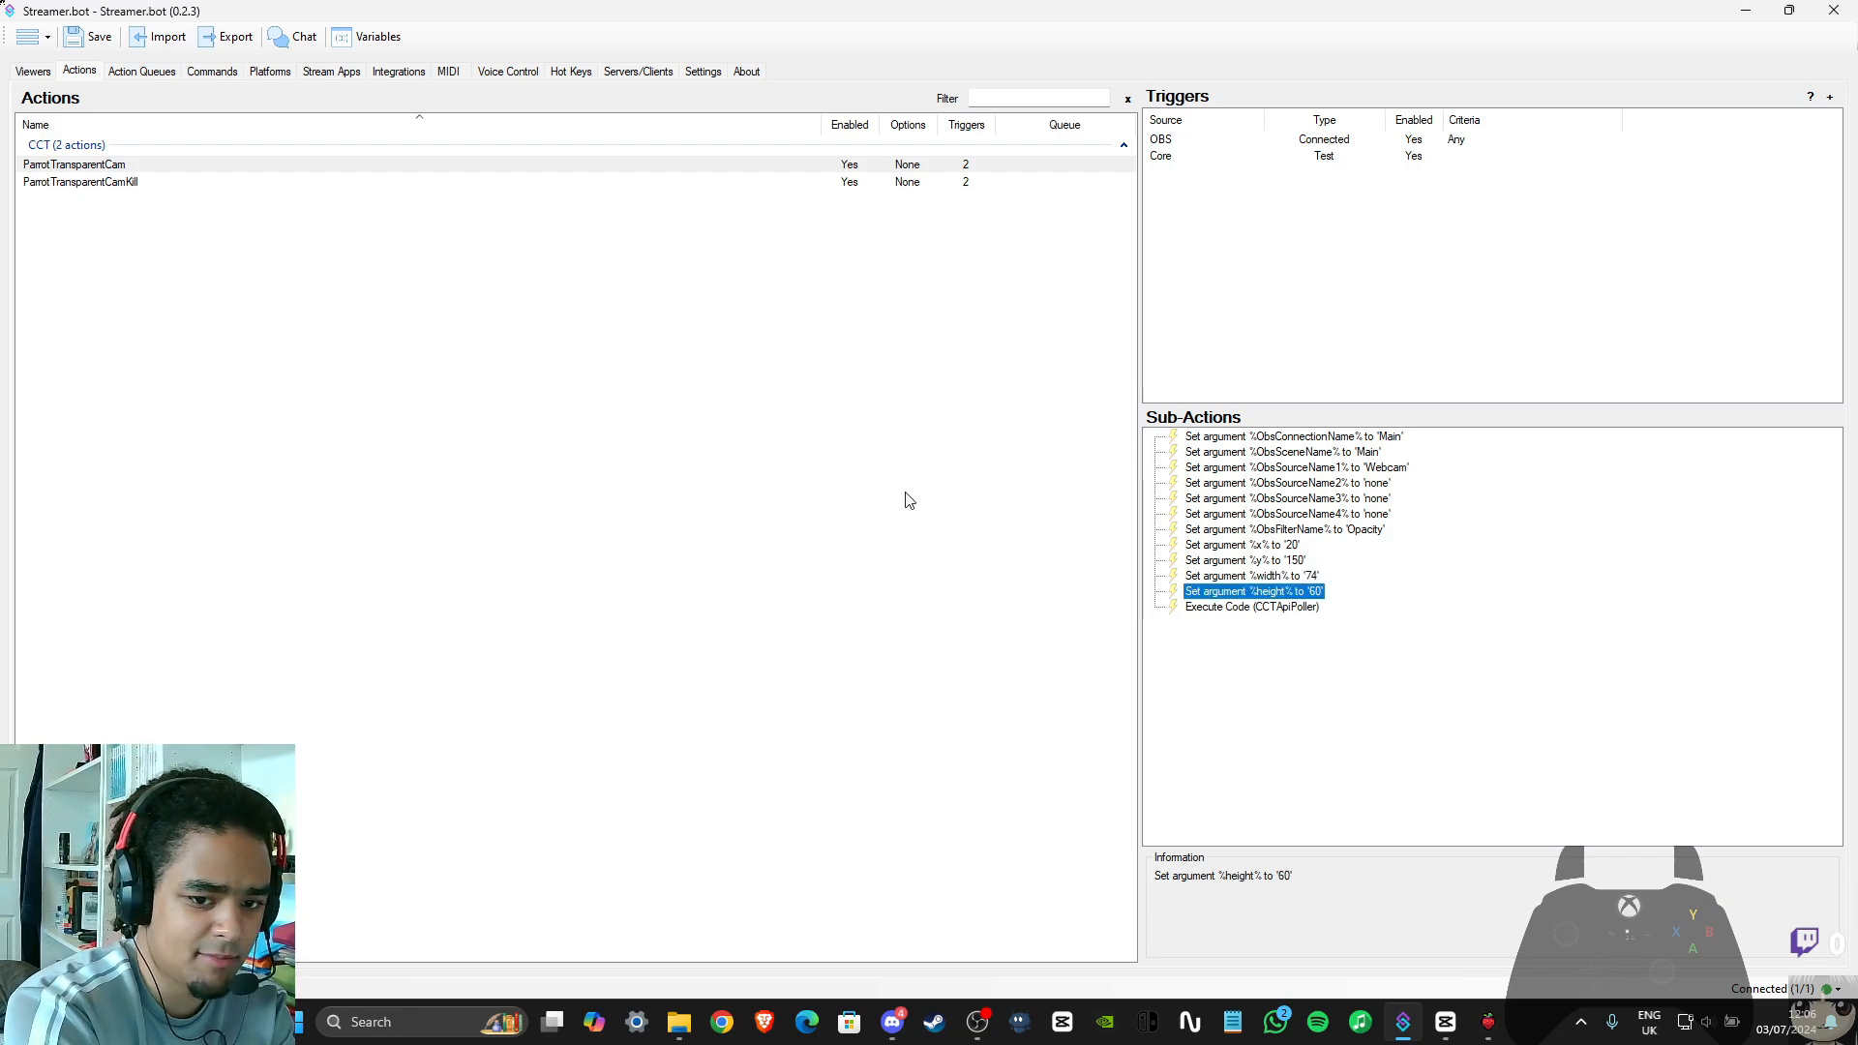
click(1449, 643)
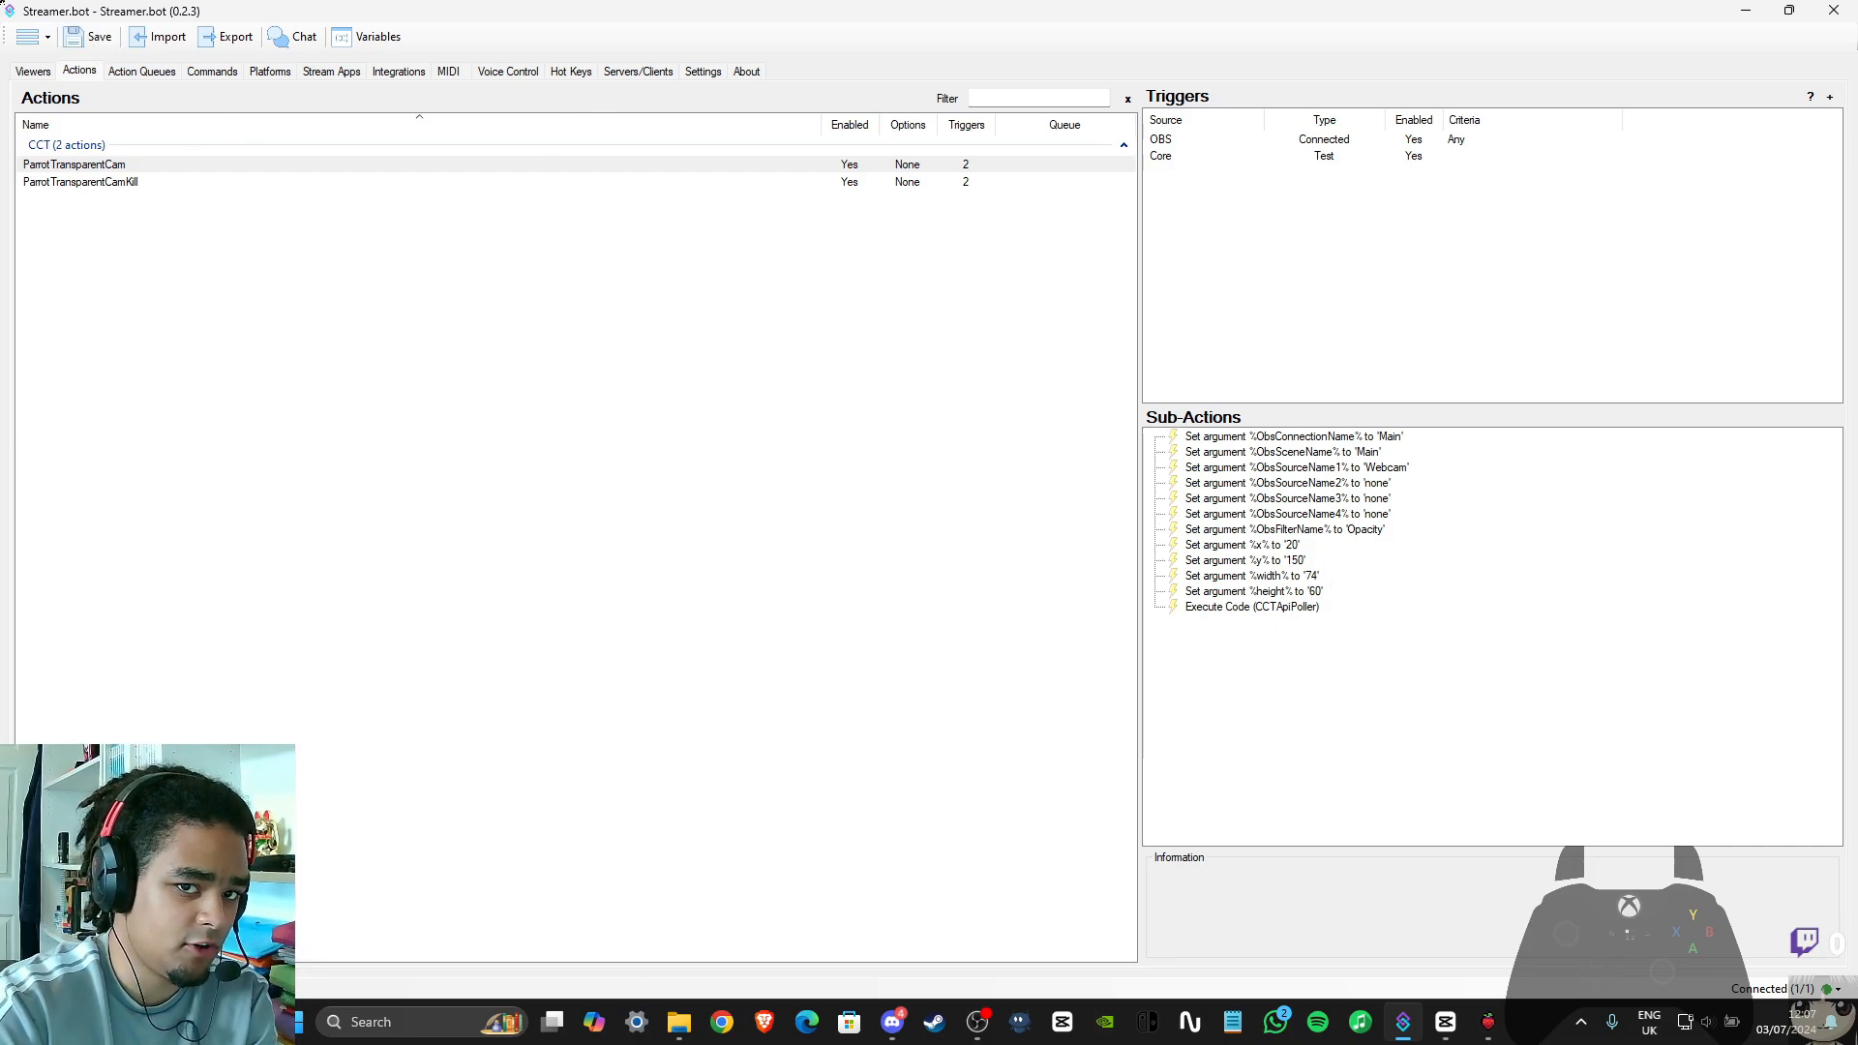
Check the Main OBS connection and its available options, then return to the ParrotTransparentCam action
click(331, 73)
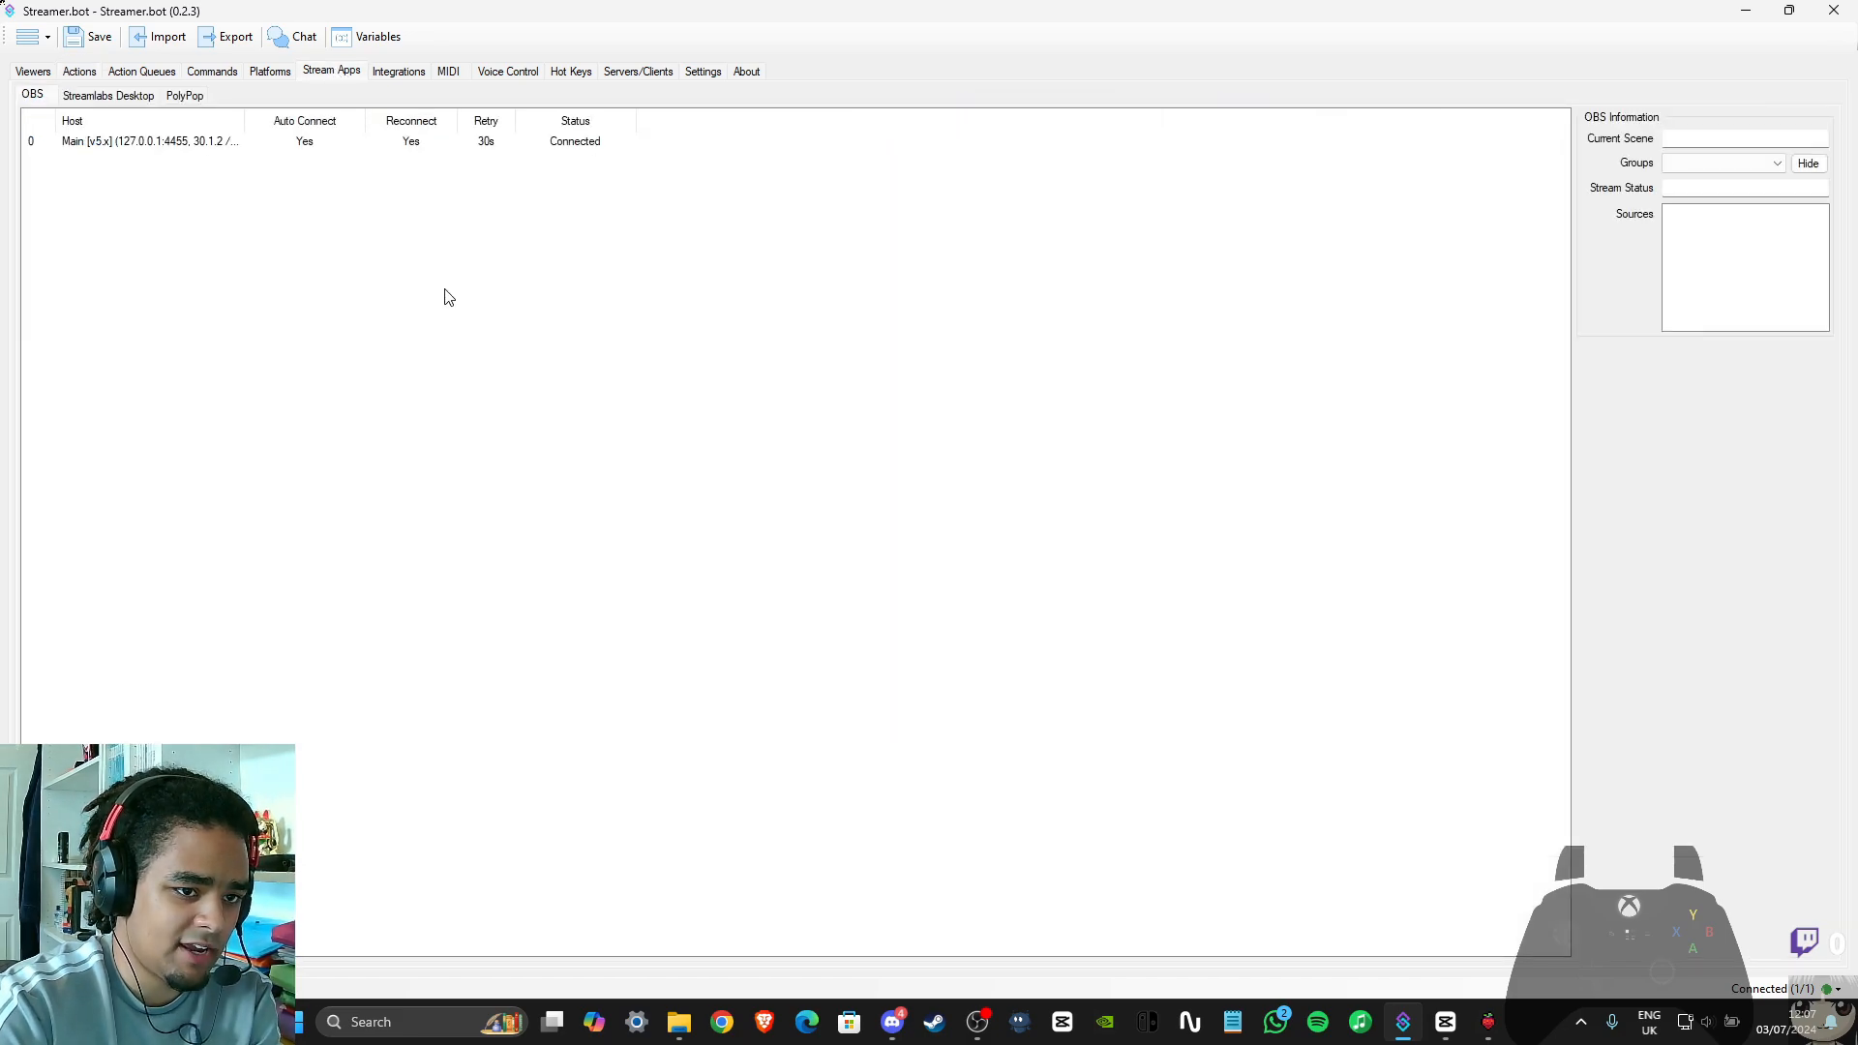
right_click(153, 143)
click(414, 349)
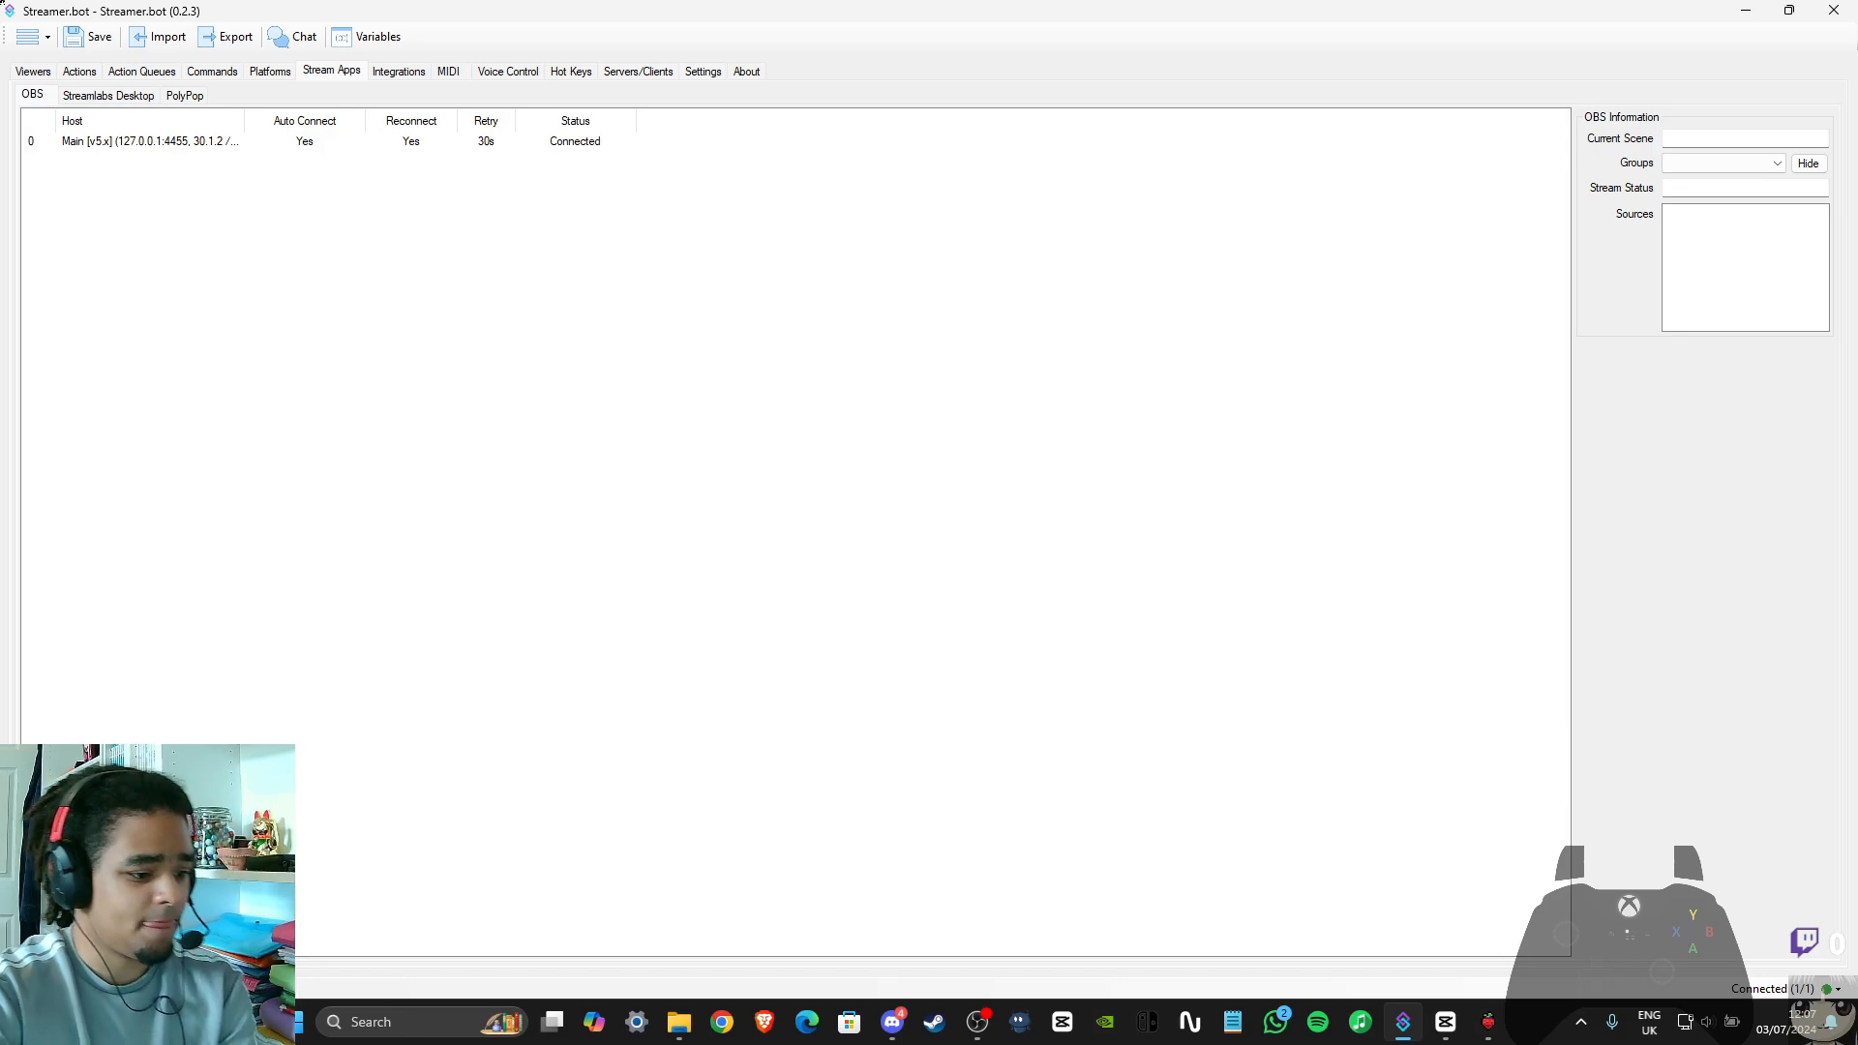
click(43, 74)
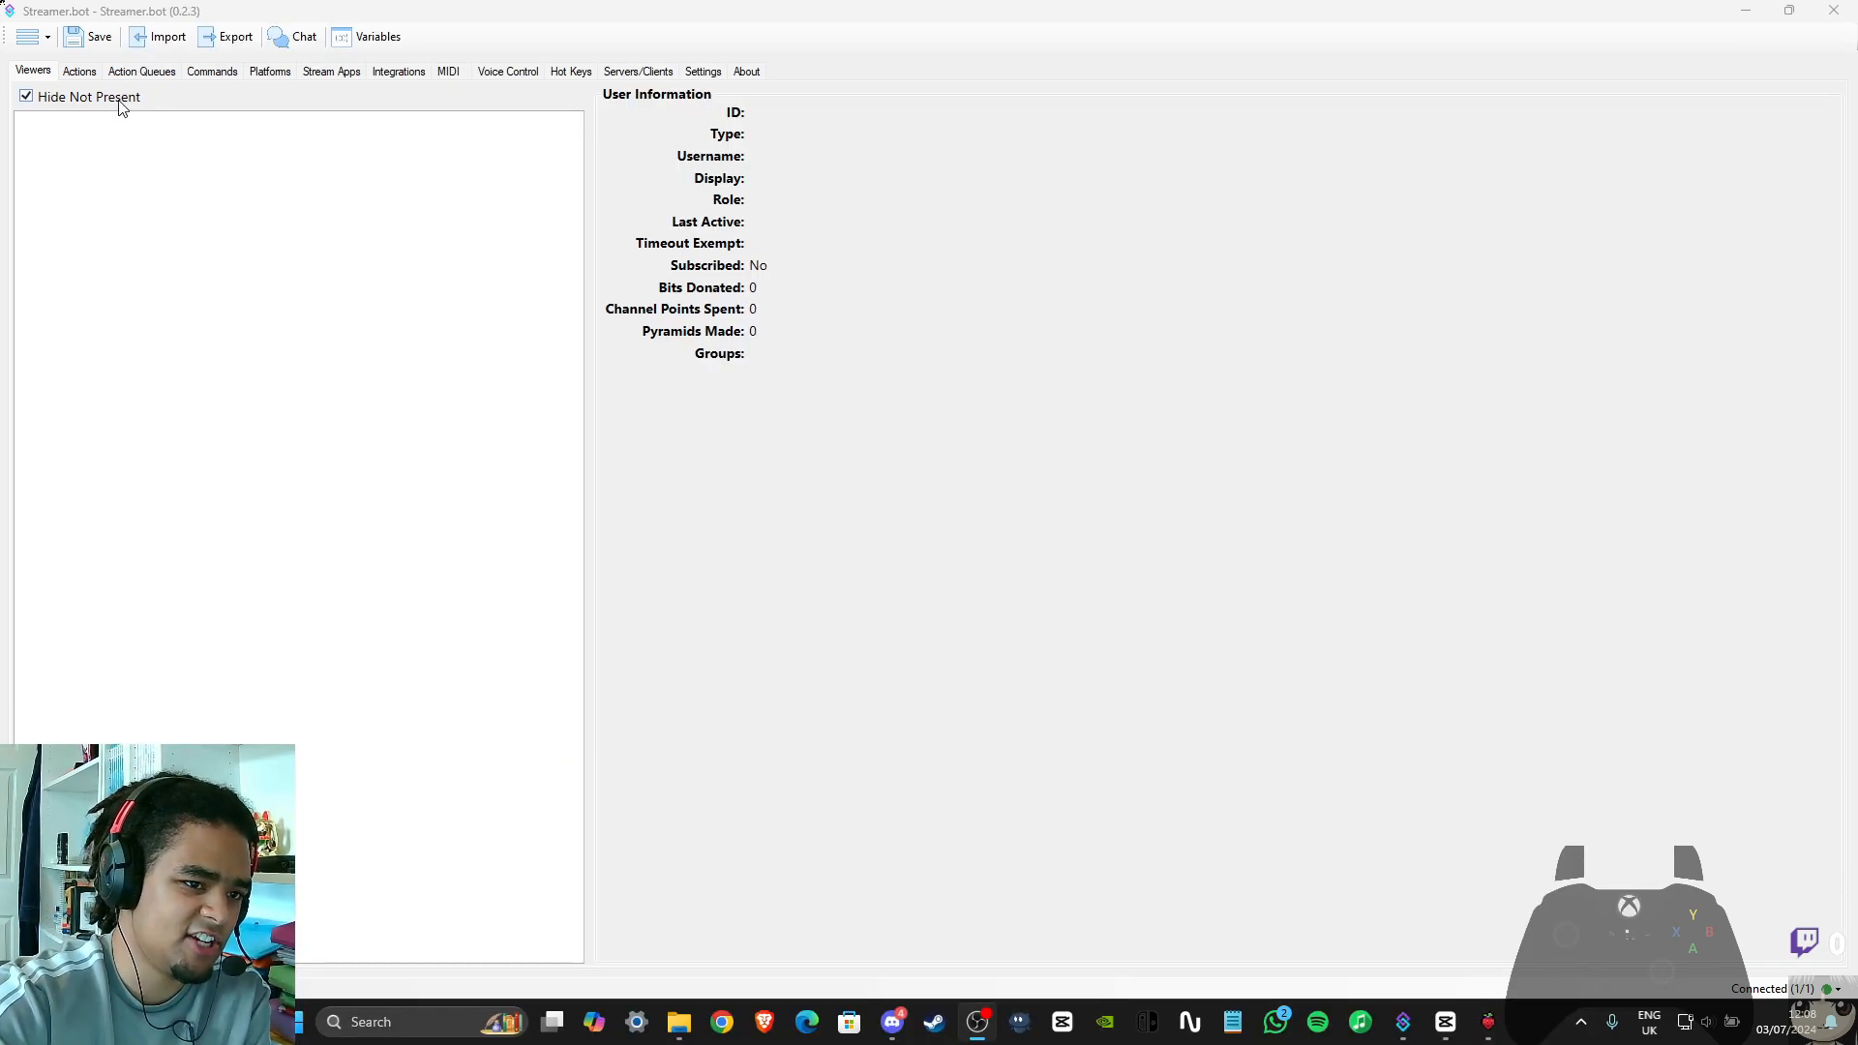
click(145, 73)
click(80, 73)
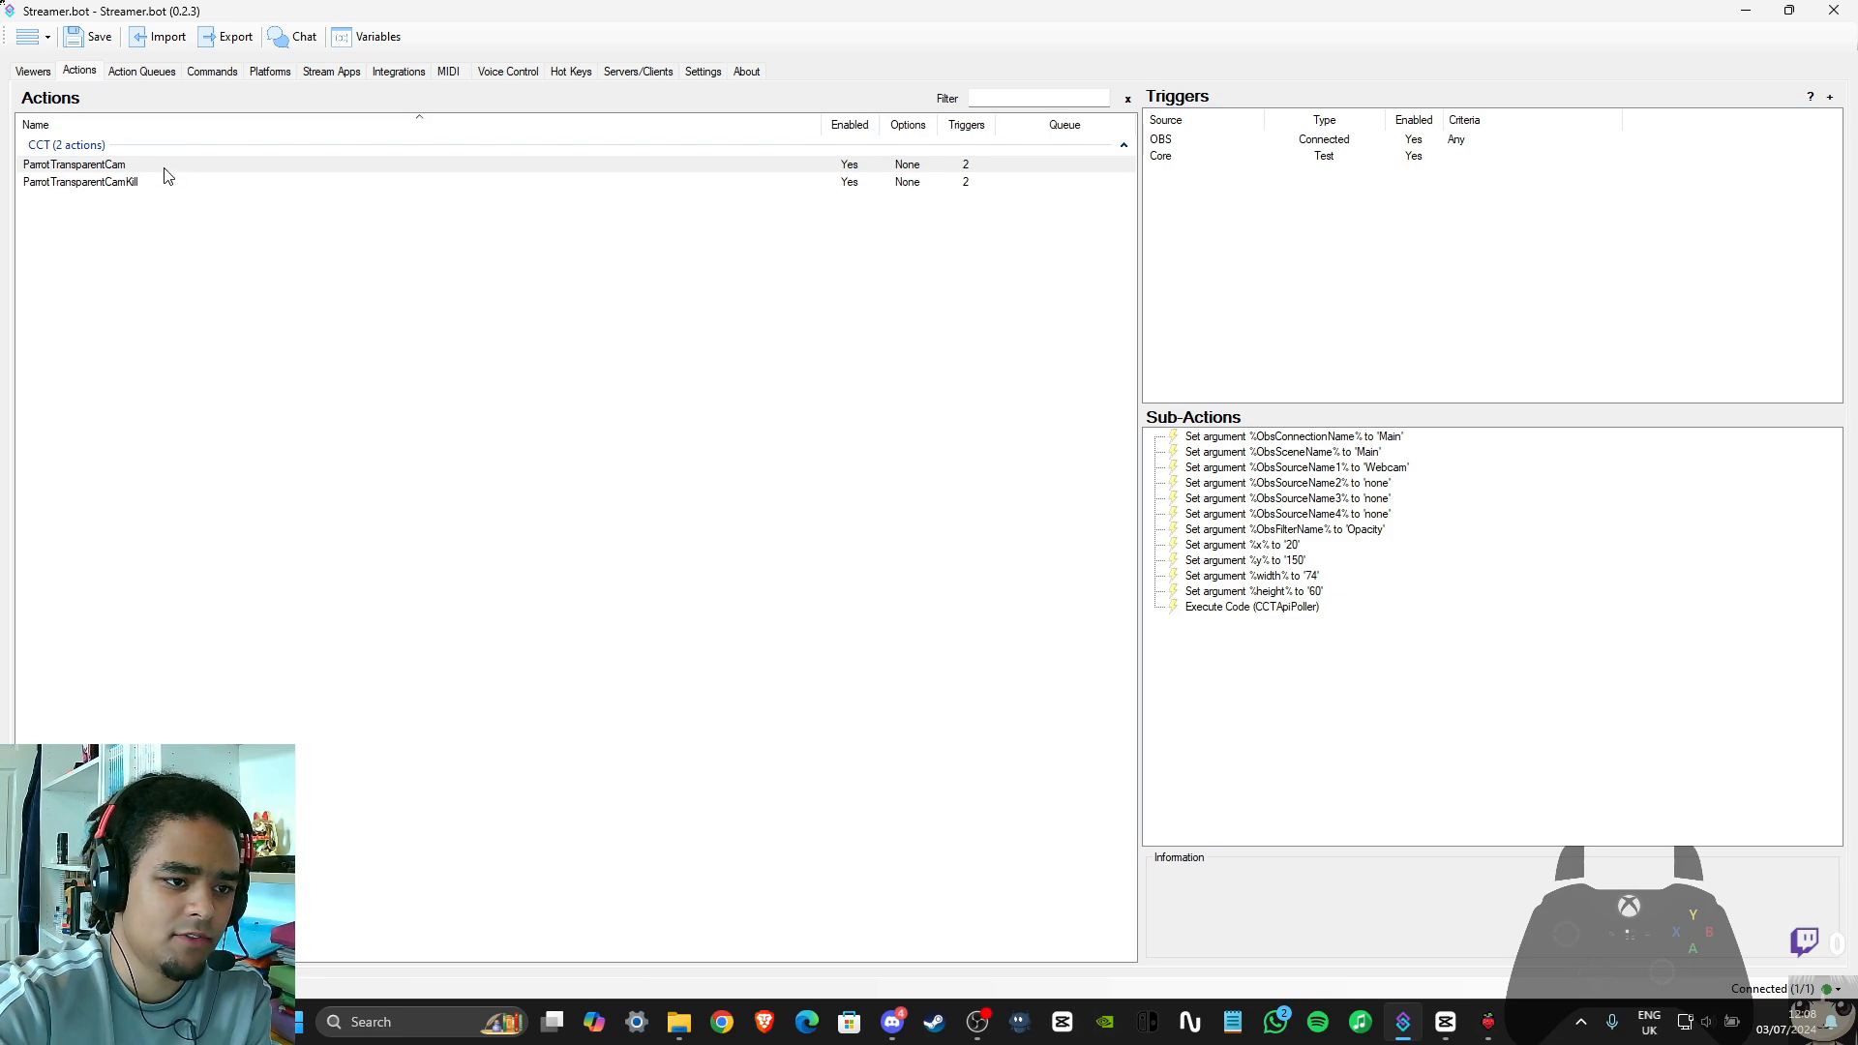